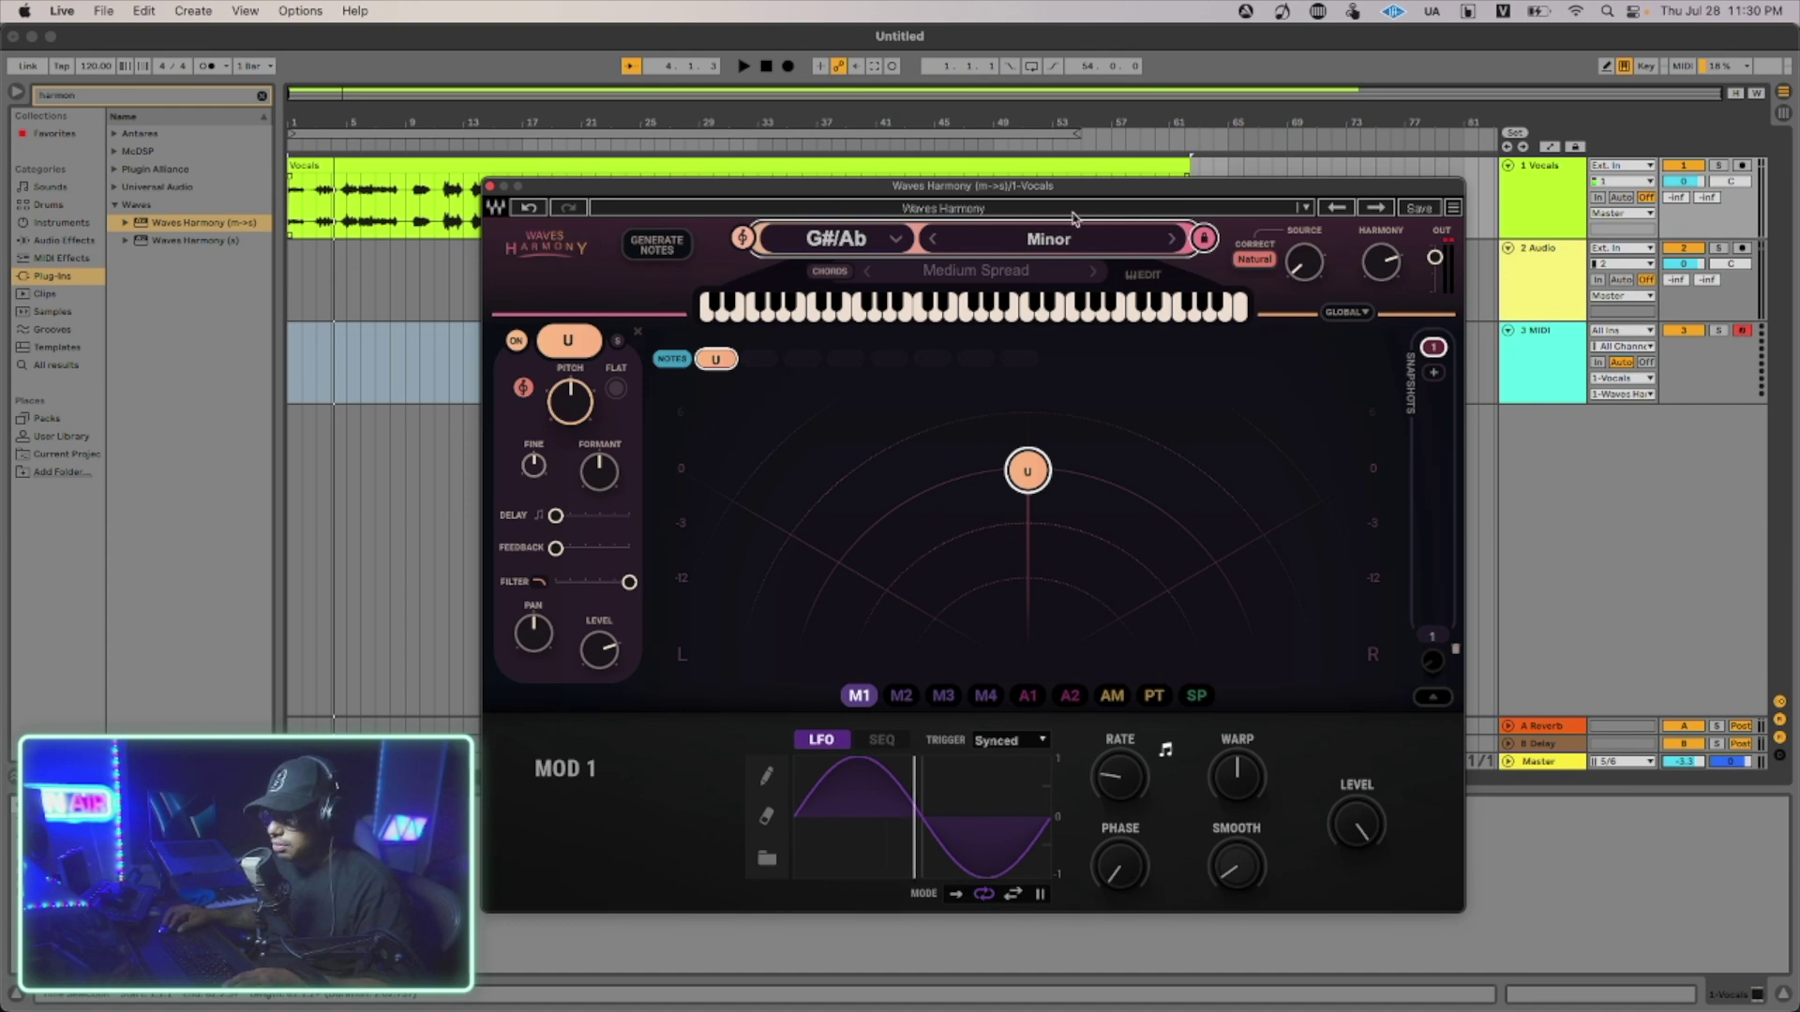
Play the vocals and add a -5 harmony at about pan 20 and -2.9 dB, plus a +7 harmony above it.
key("space")
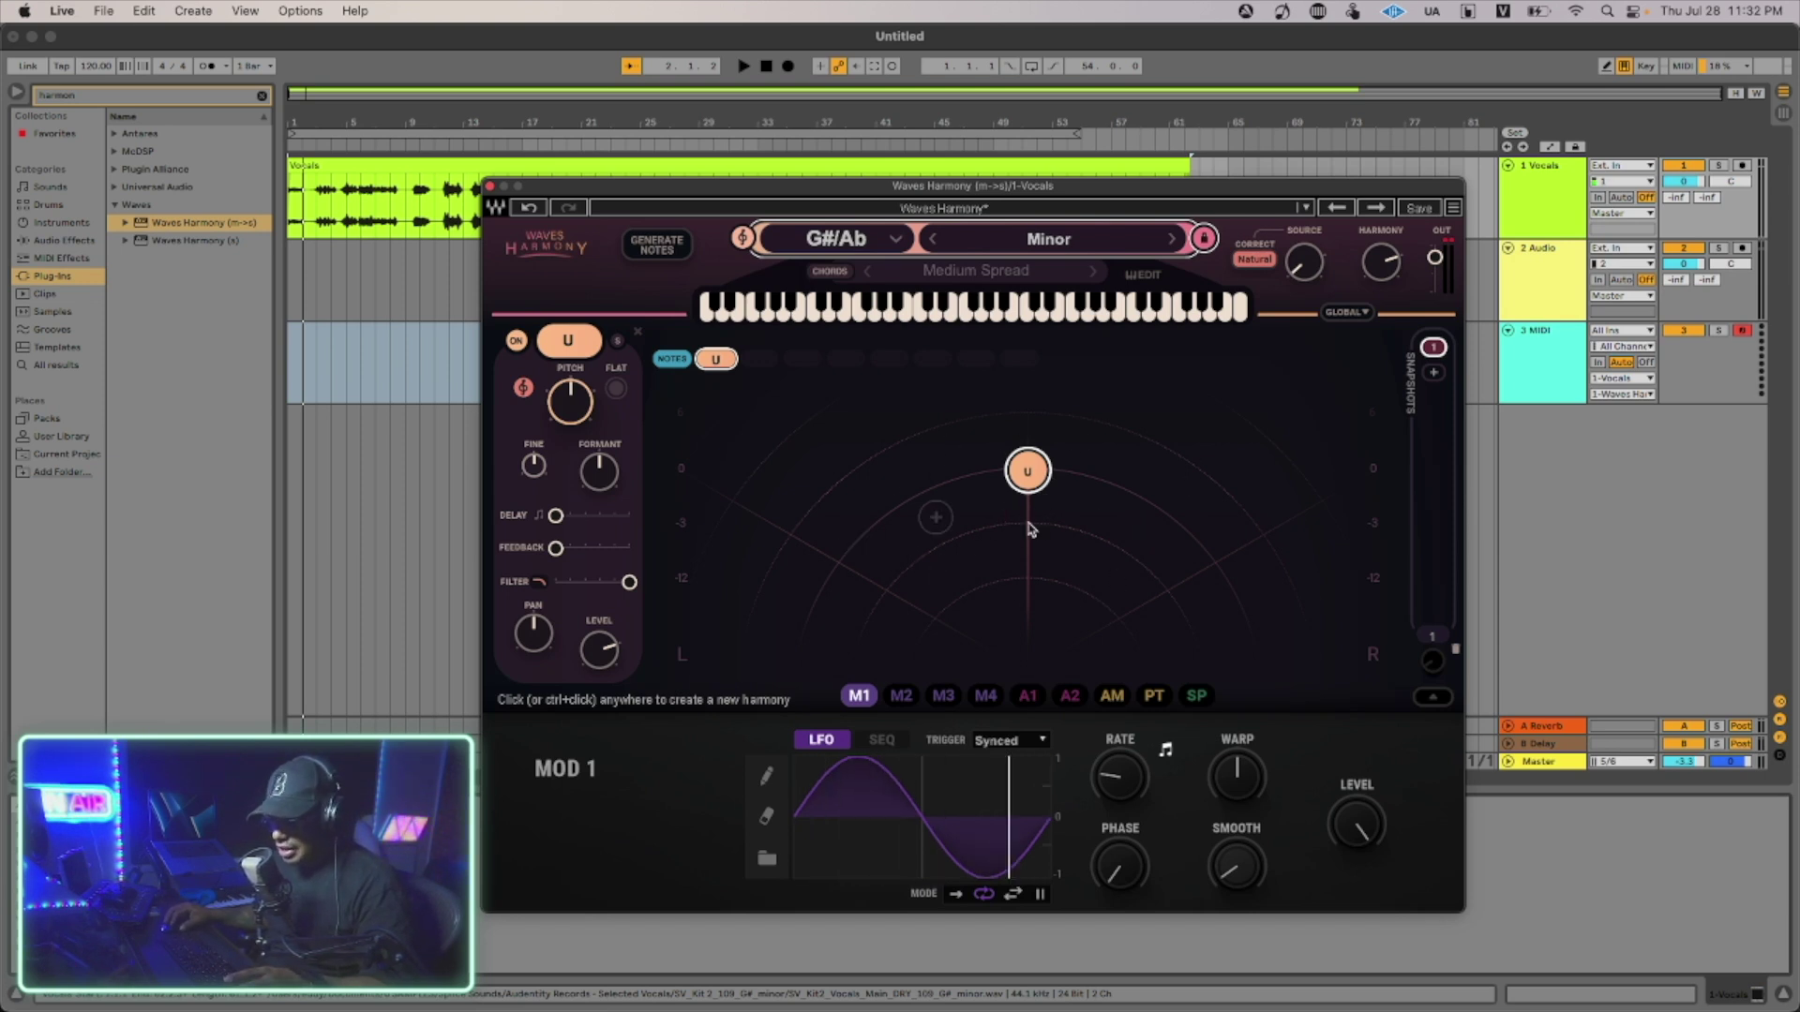
key("space")
left_click(1100, 520)
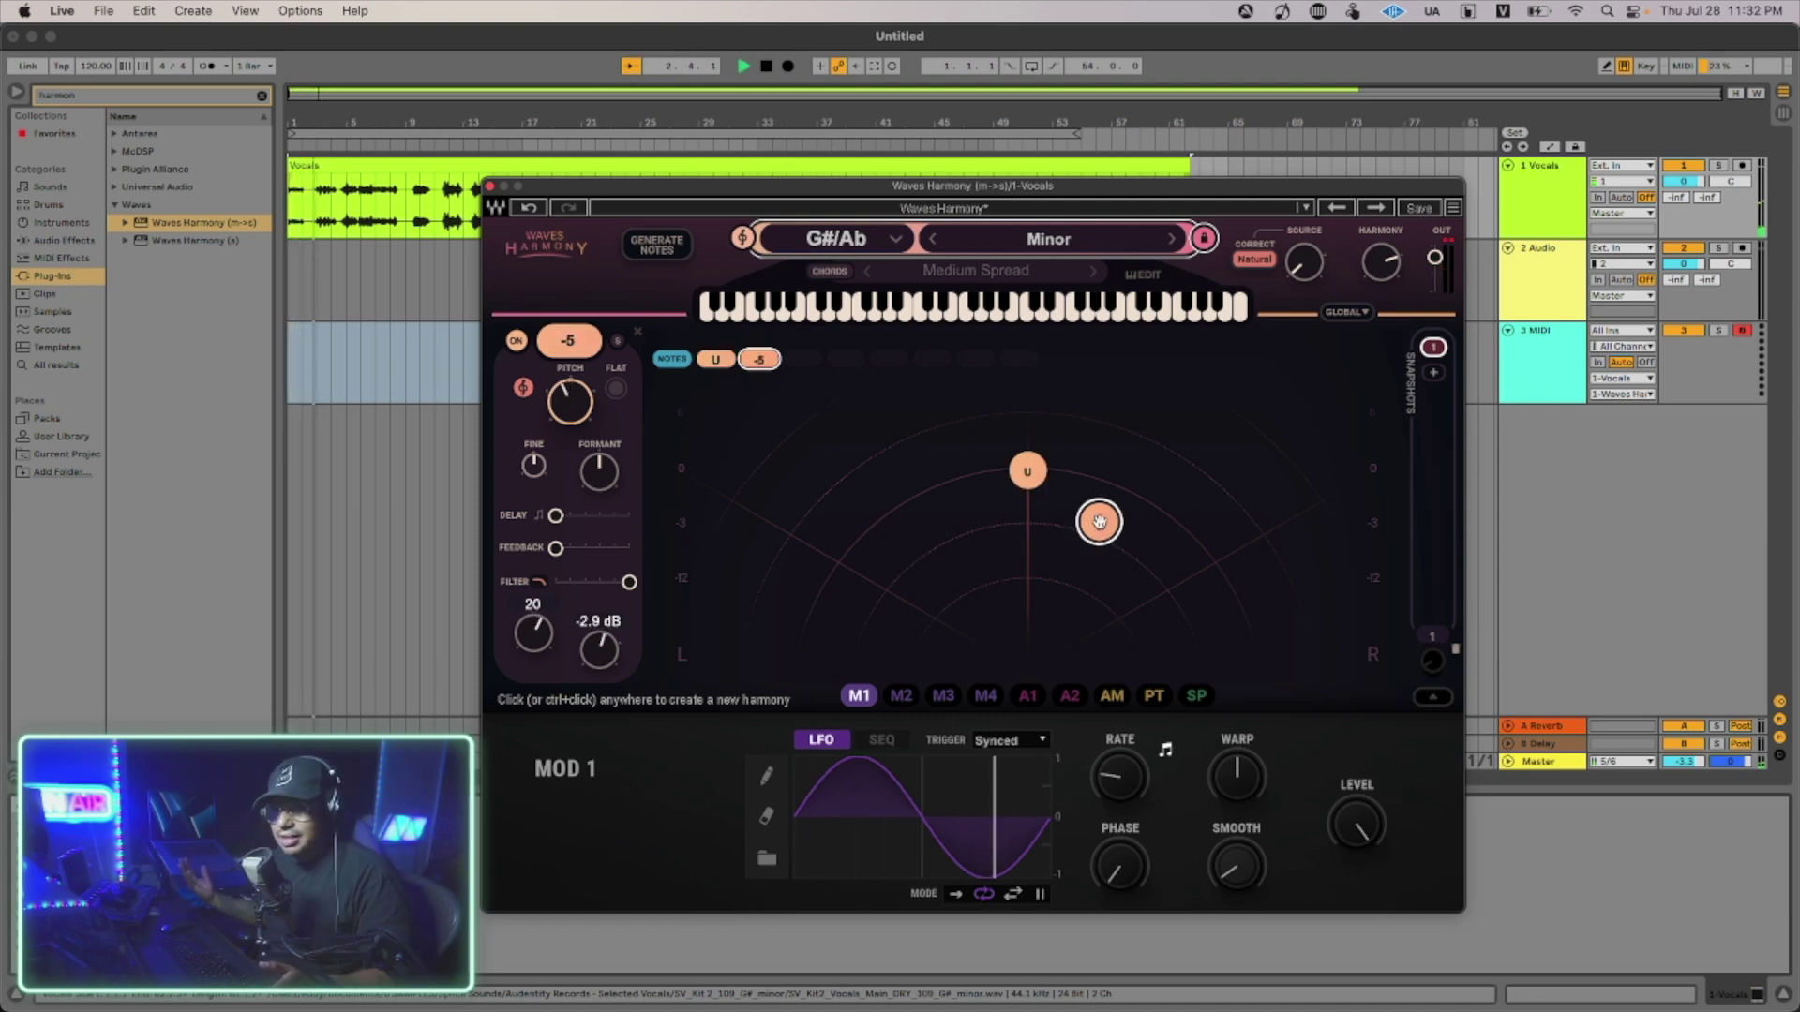
left_click(1104, 451)
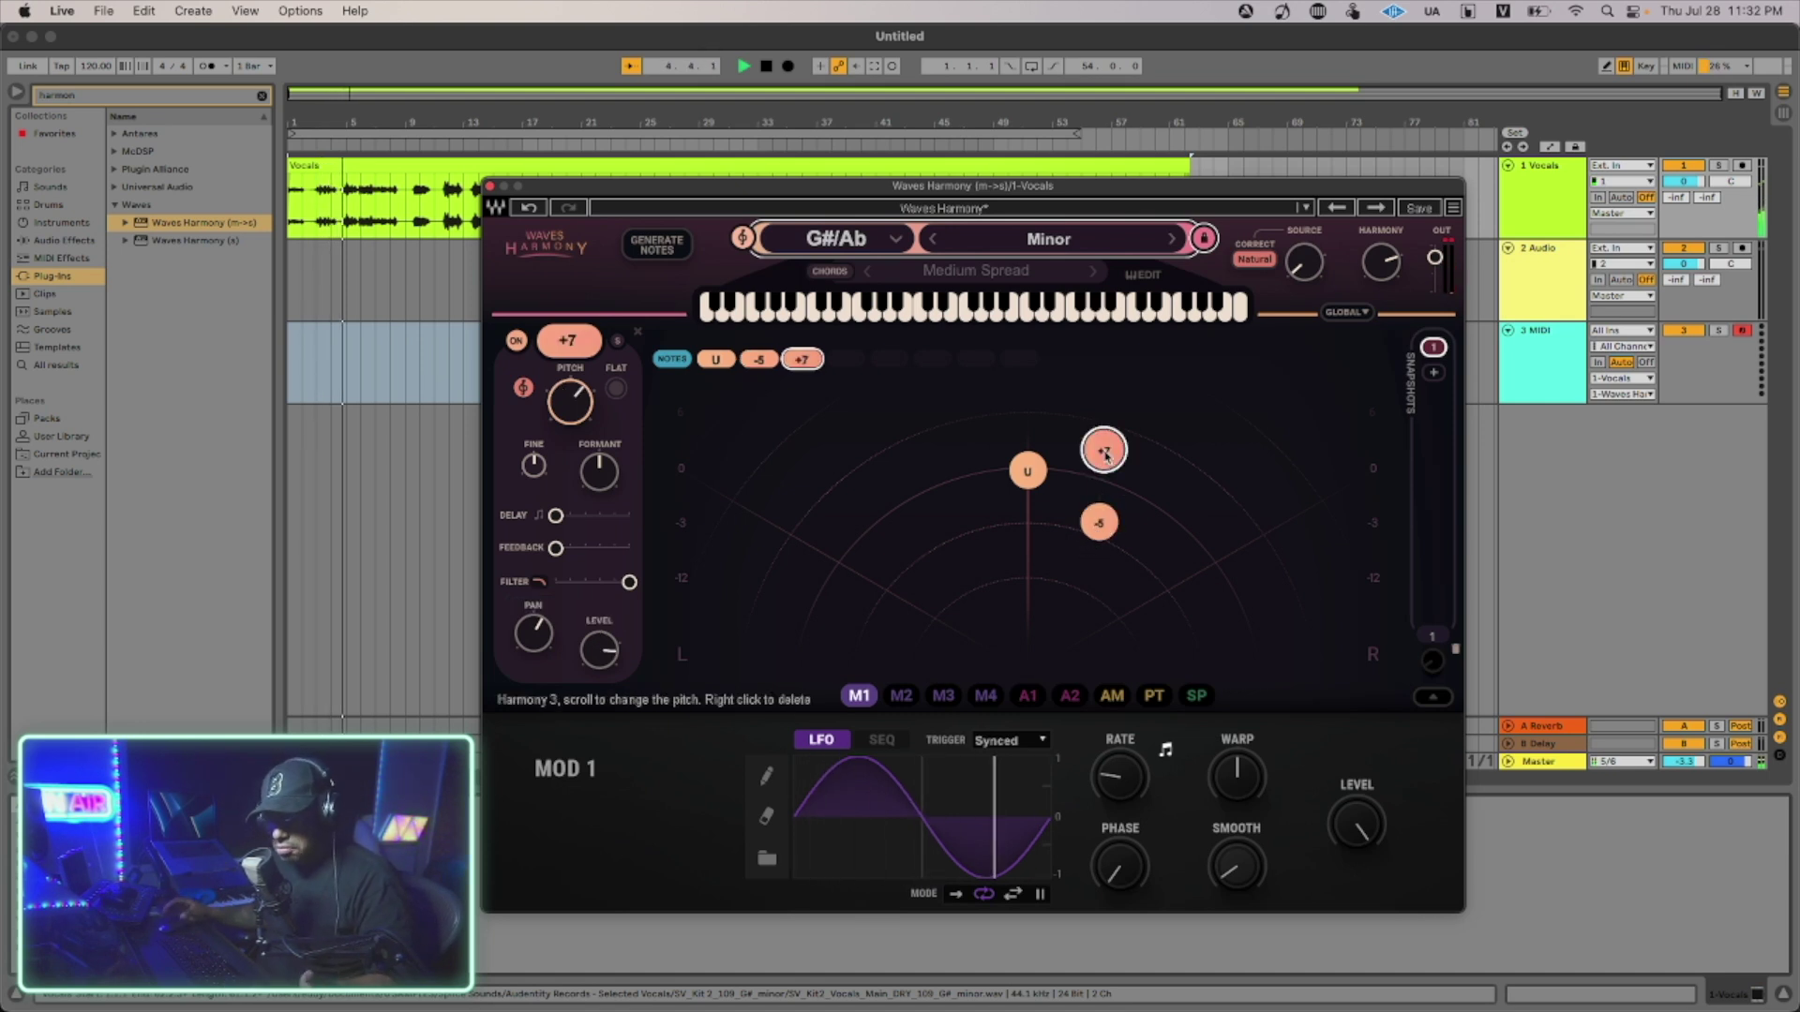
Restart playback, move the +7 harmony across to the left side of the stereo field and lower its pitch to -9.
key("space")
left_click_drag(1104, 452, 1065, 637)
key("space")
scroll(1116, 619, "down", 7)
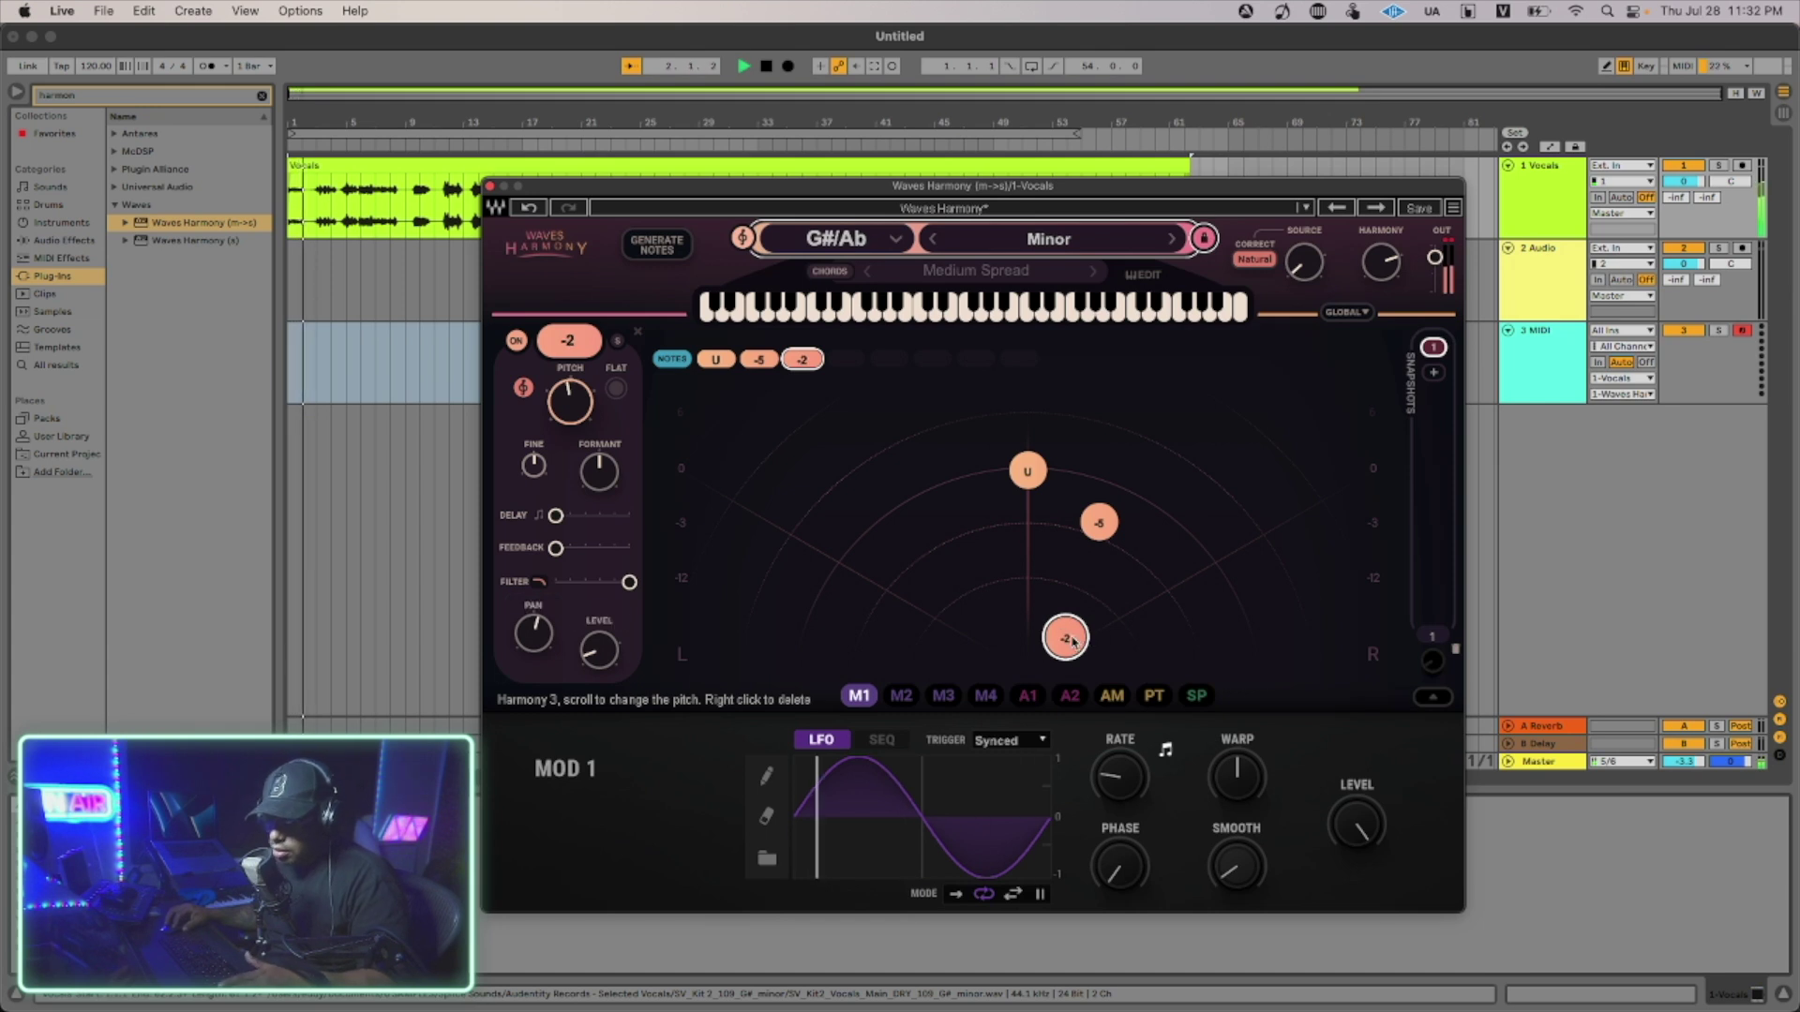
left_click_drag(1067, 636, 877, 561)
scroll(1127, 552, "down", 5)
Add three more harmonies: -2 and +4 left of the unison voice and -9 low on its right.
left_click(872, 510)
left_click(961, 541)
left_click(1143, 578)
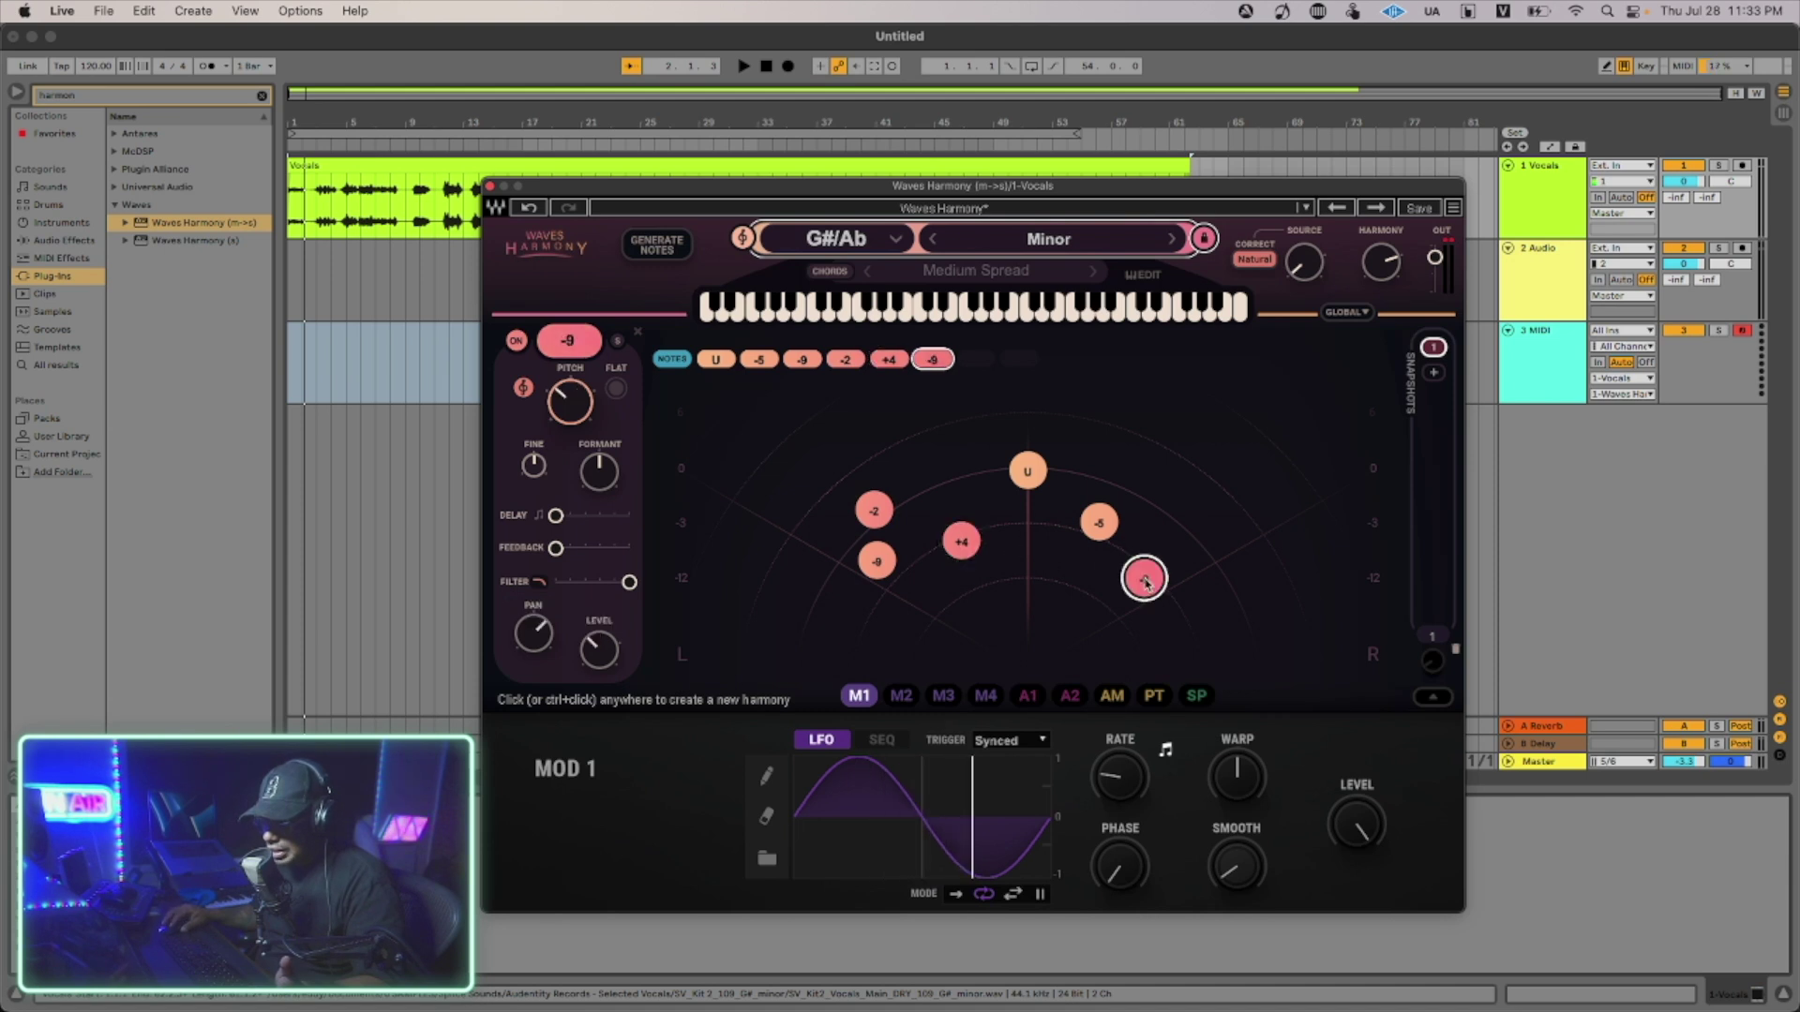
Delete all five added harmonies, keeping only the unison voice.
right_click(1099, 522)
right_click(1143, 578)
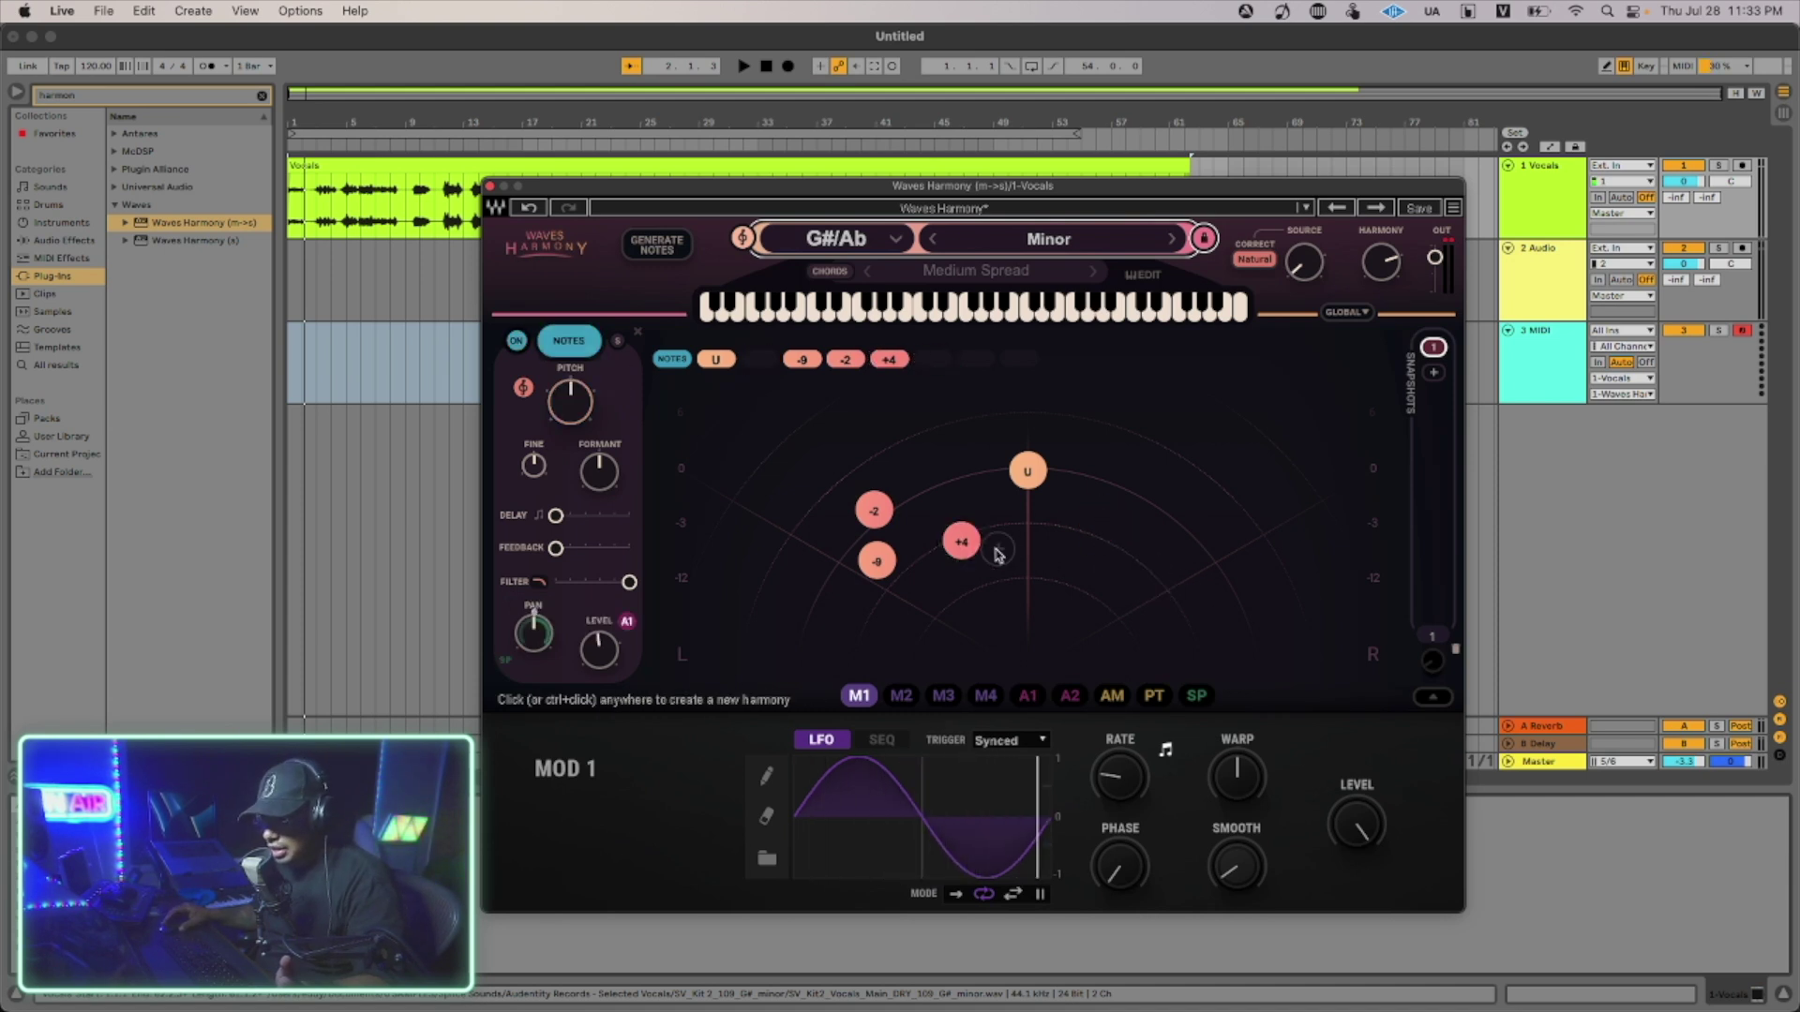
right_click(961, 541)
right_click(877, 561)
right_click(872, 510)
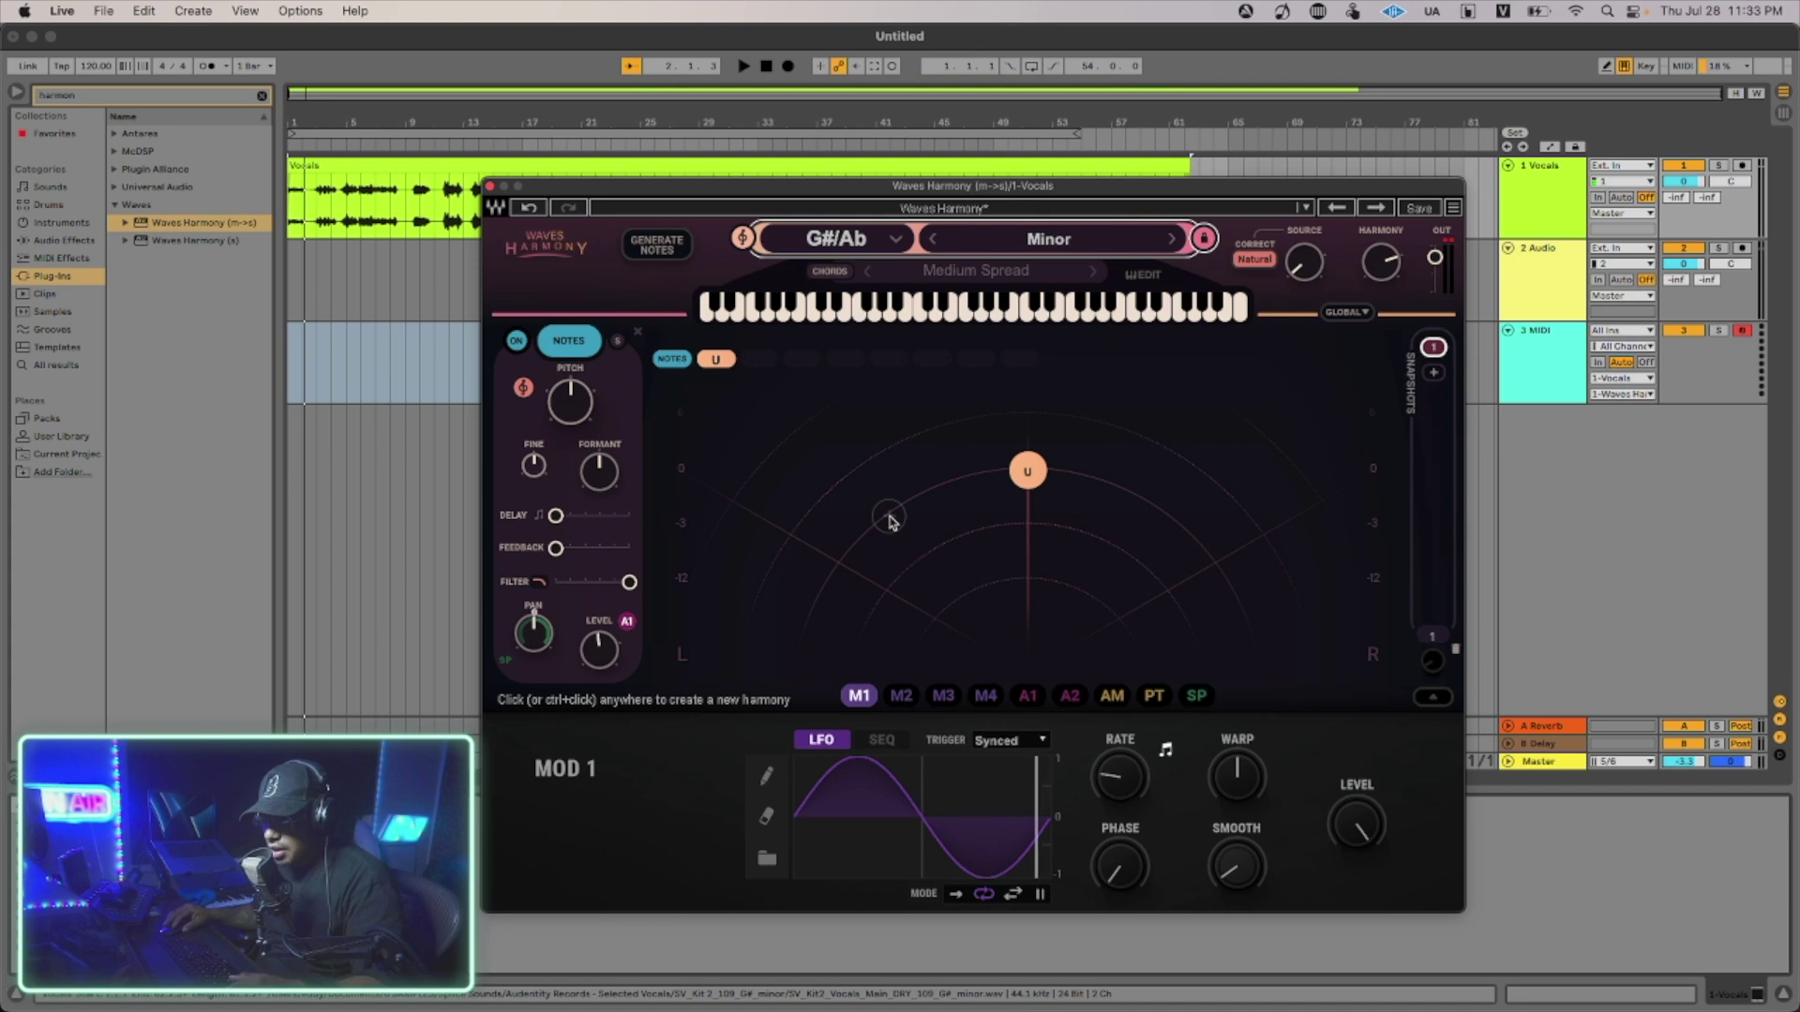
Spread seven harmonies around and below the unison voice: -5, +7, -2, +4, -9, +12 and -12.
left_click(887, 516)
left_click(1024, 579)
left_click(1141, 509)
left_click(1138, 575)
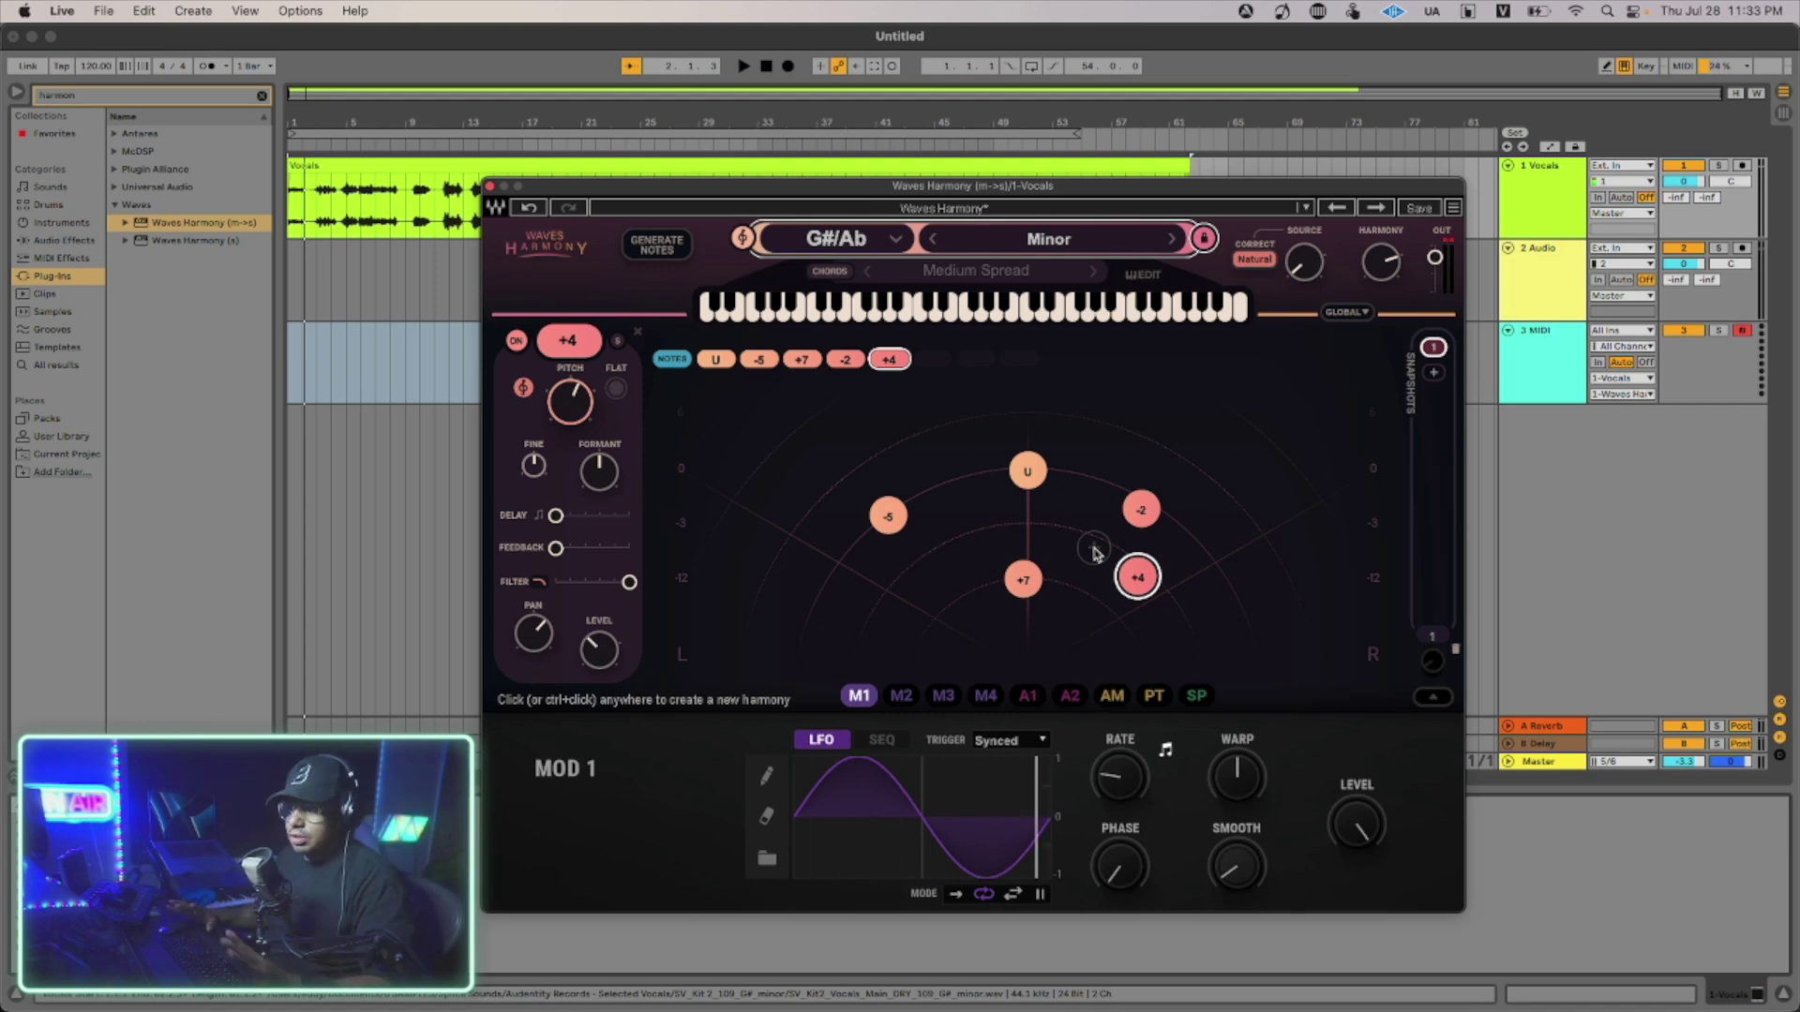
left_click(1093, 548)
left_click(952, 544)
left_click(925, 581)
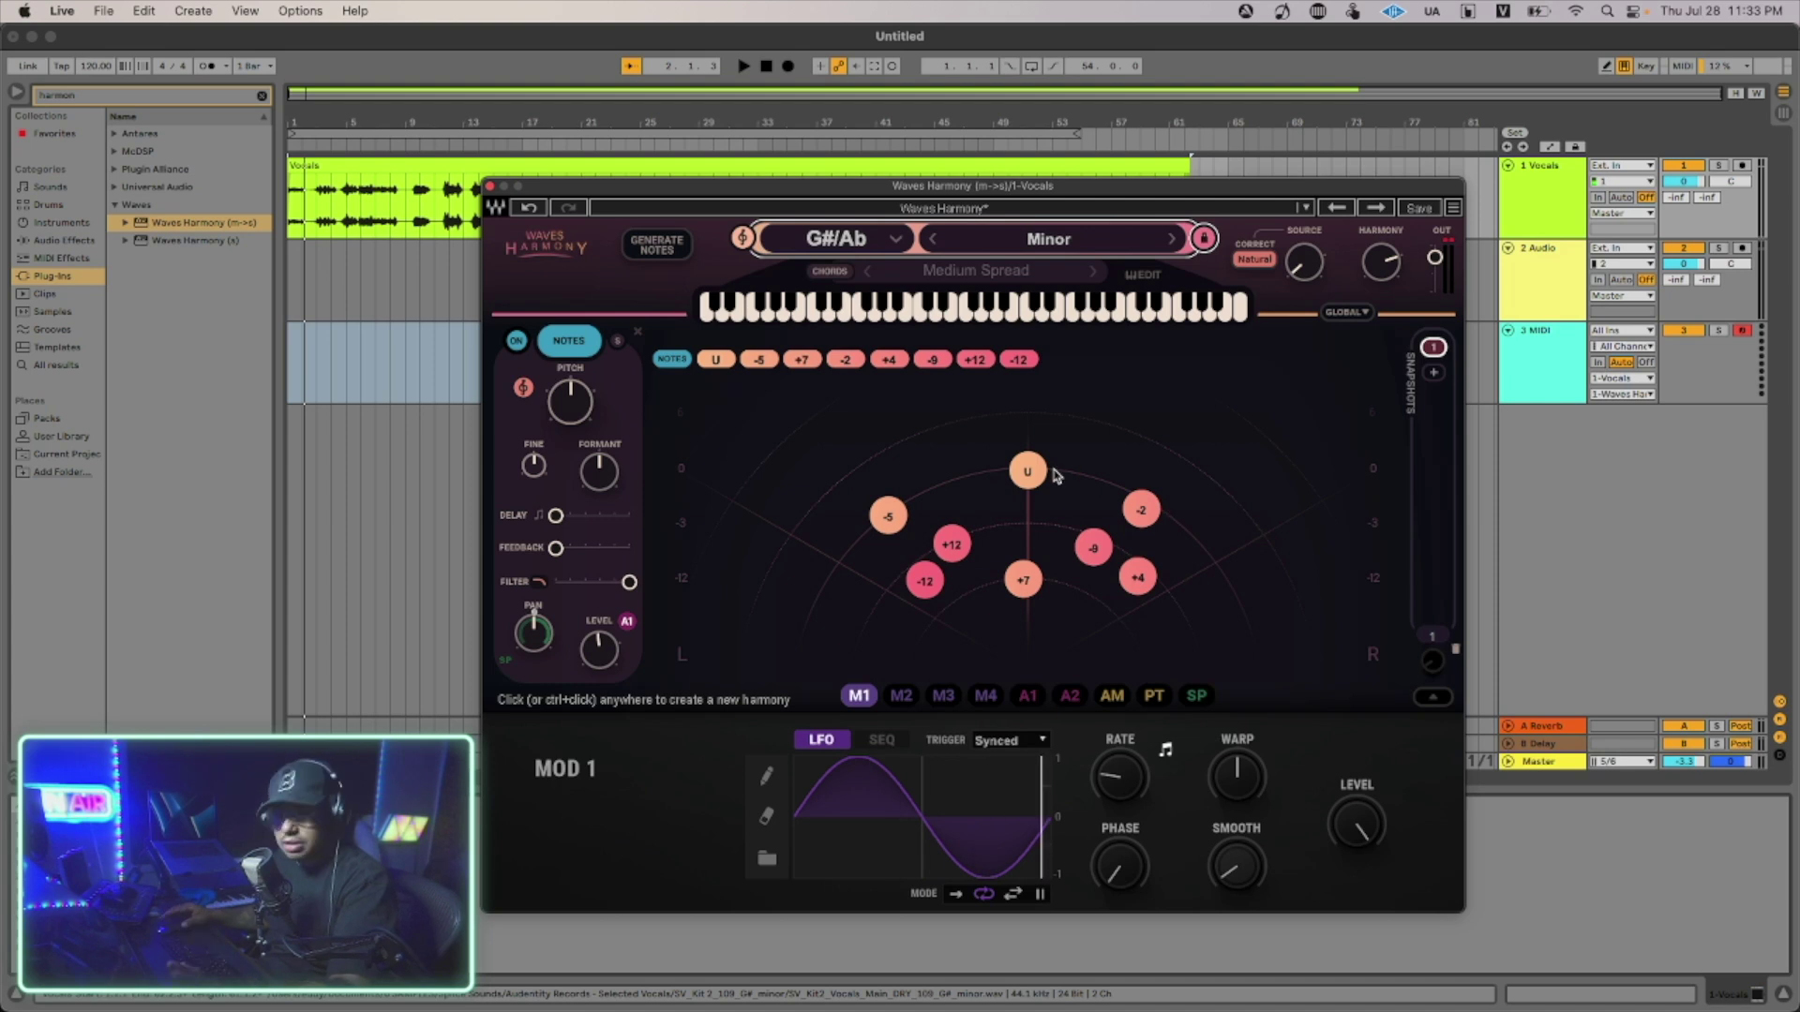
Remove the seven harmonies spread around the unison voice.
right_click(925, 581)
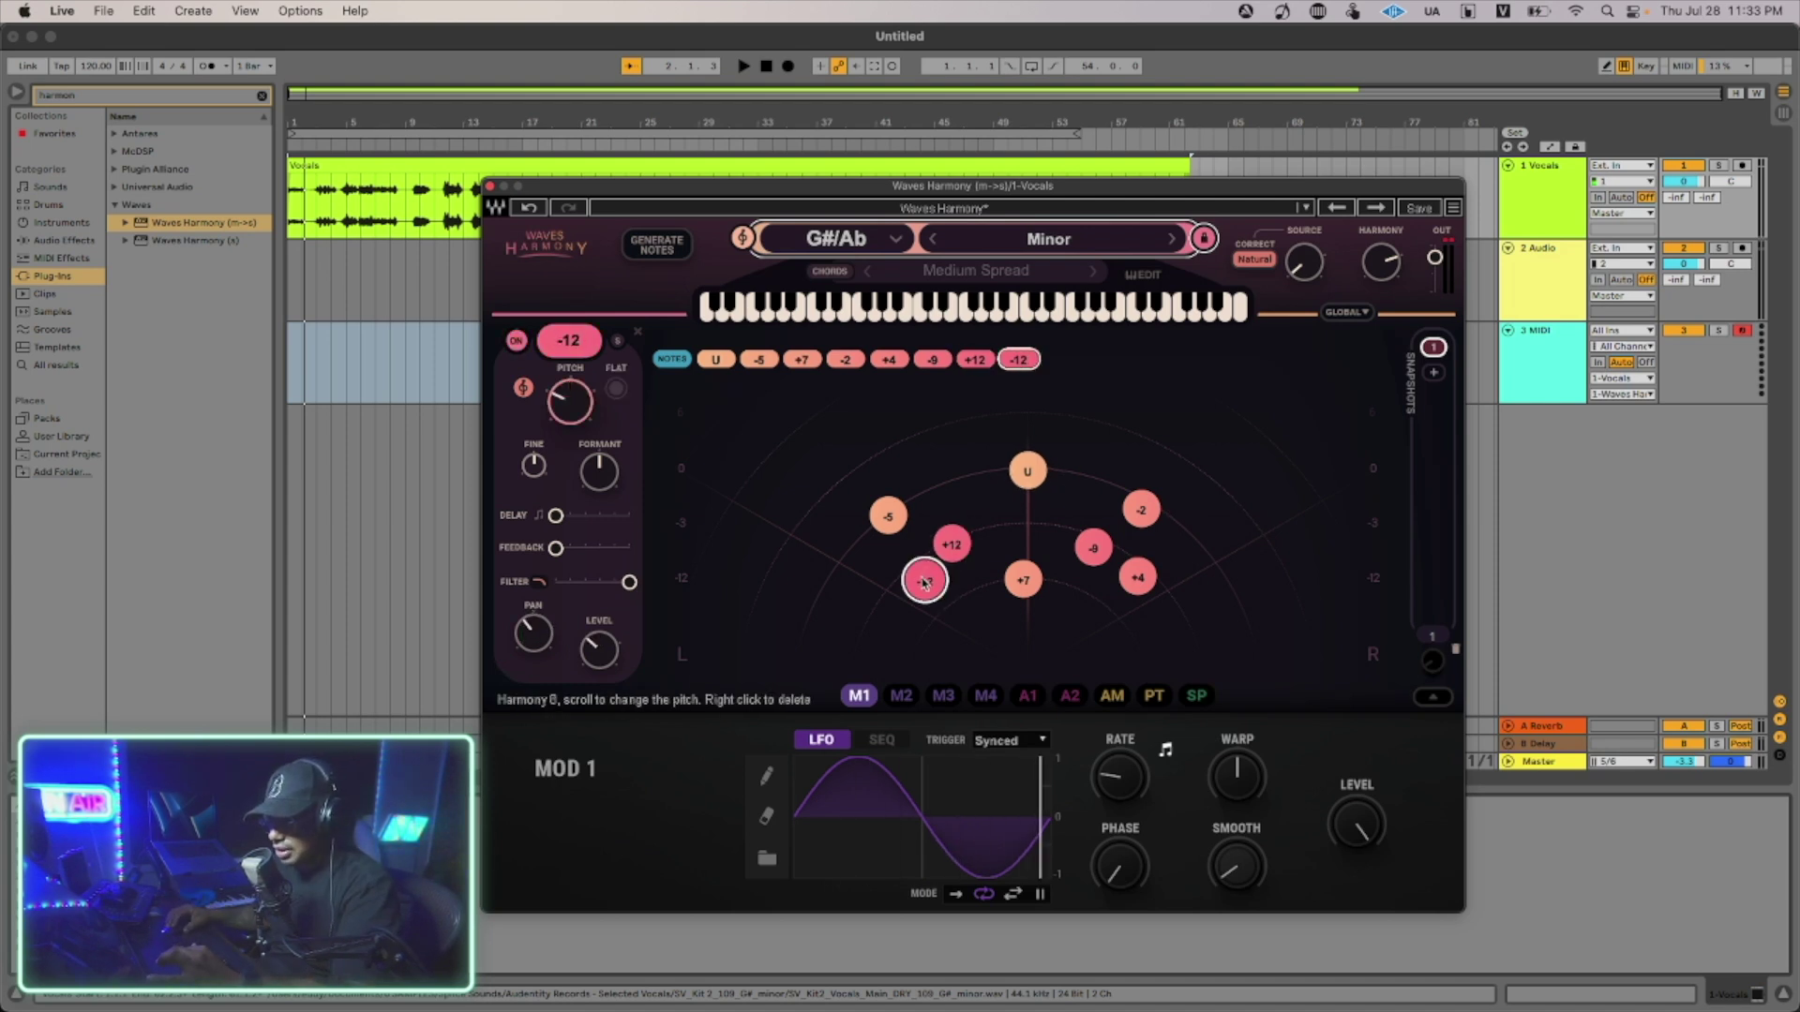
right_click(888, 516)
right_click(887, 516)
right_click(951, 544)
right_click(1024, 580)
right_click(1096, 545)
right_click(1138, 576)
right_click(1140, 510)
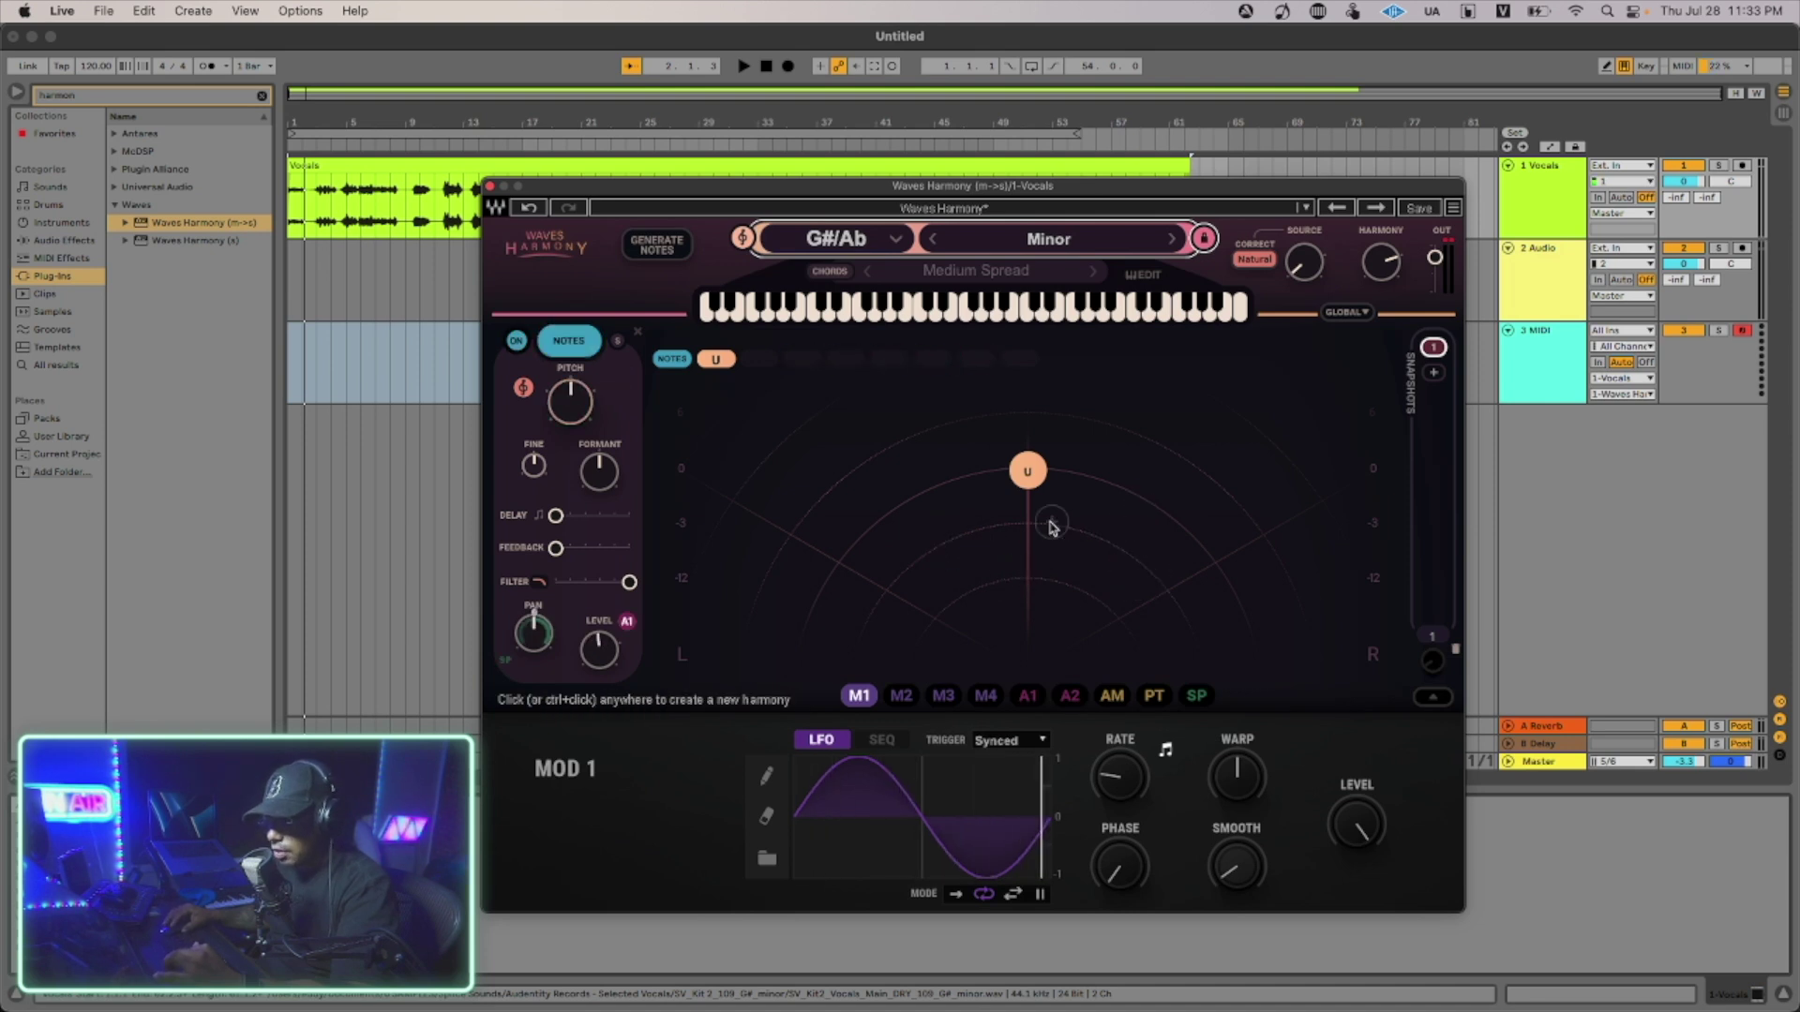
Add a -5 harmony at about pan 27 and a +7 harmony at about pan -28, both about -2.7 dB, and audition them.
left_click(1124, 521)
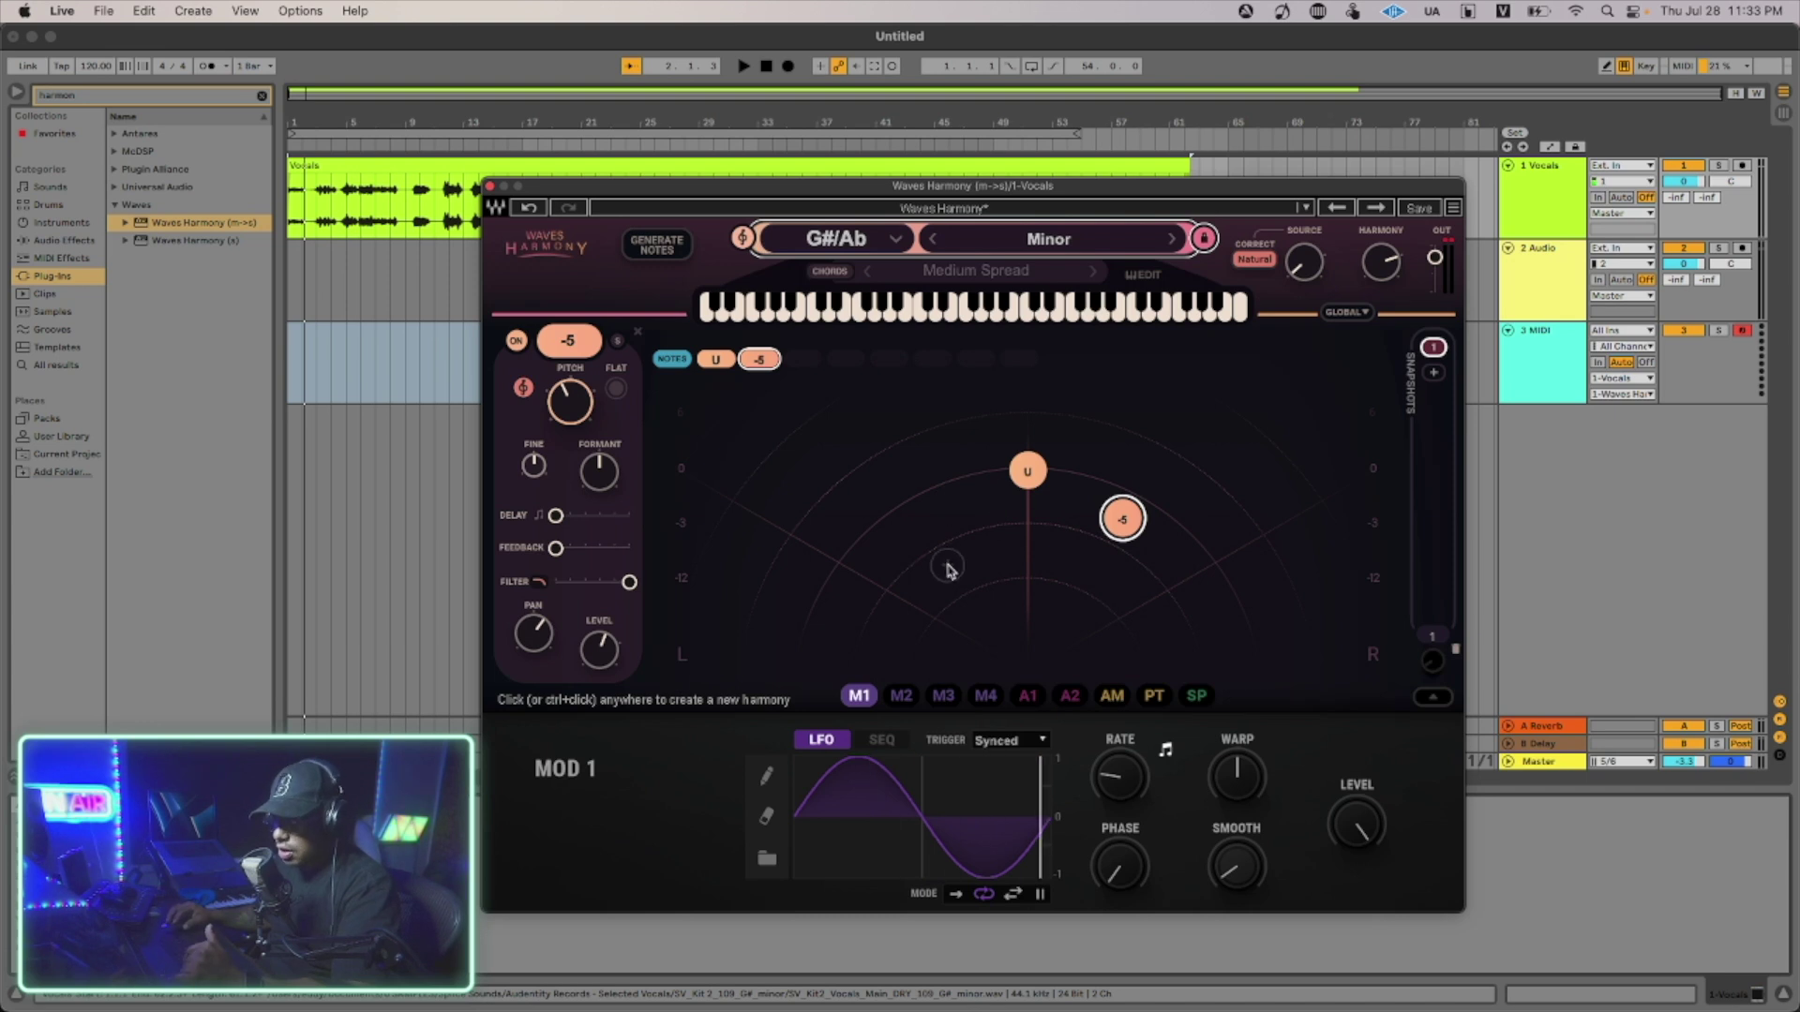
left_click(931, 517)
left_click_drag(937, 523, 937, 527)
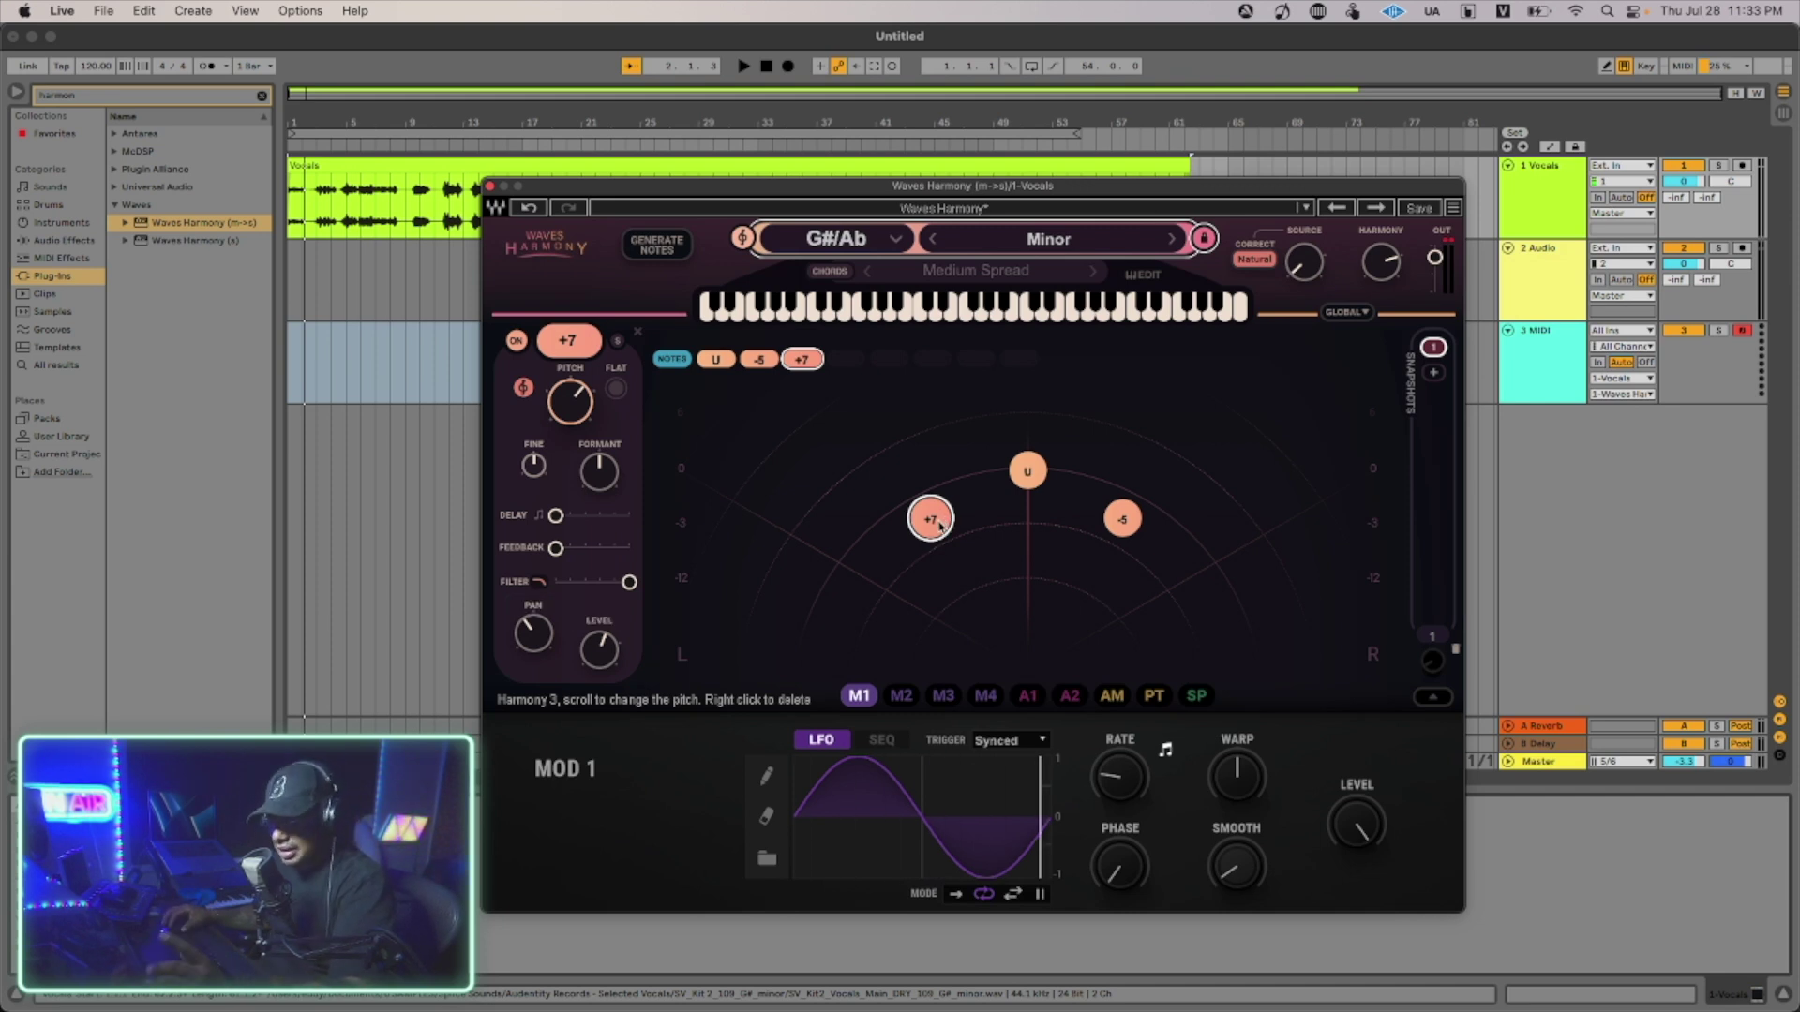
left_click(1124, 518)
key("space")
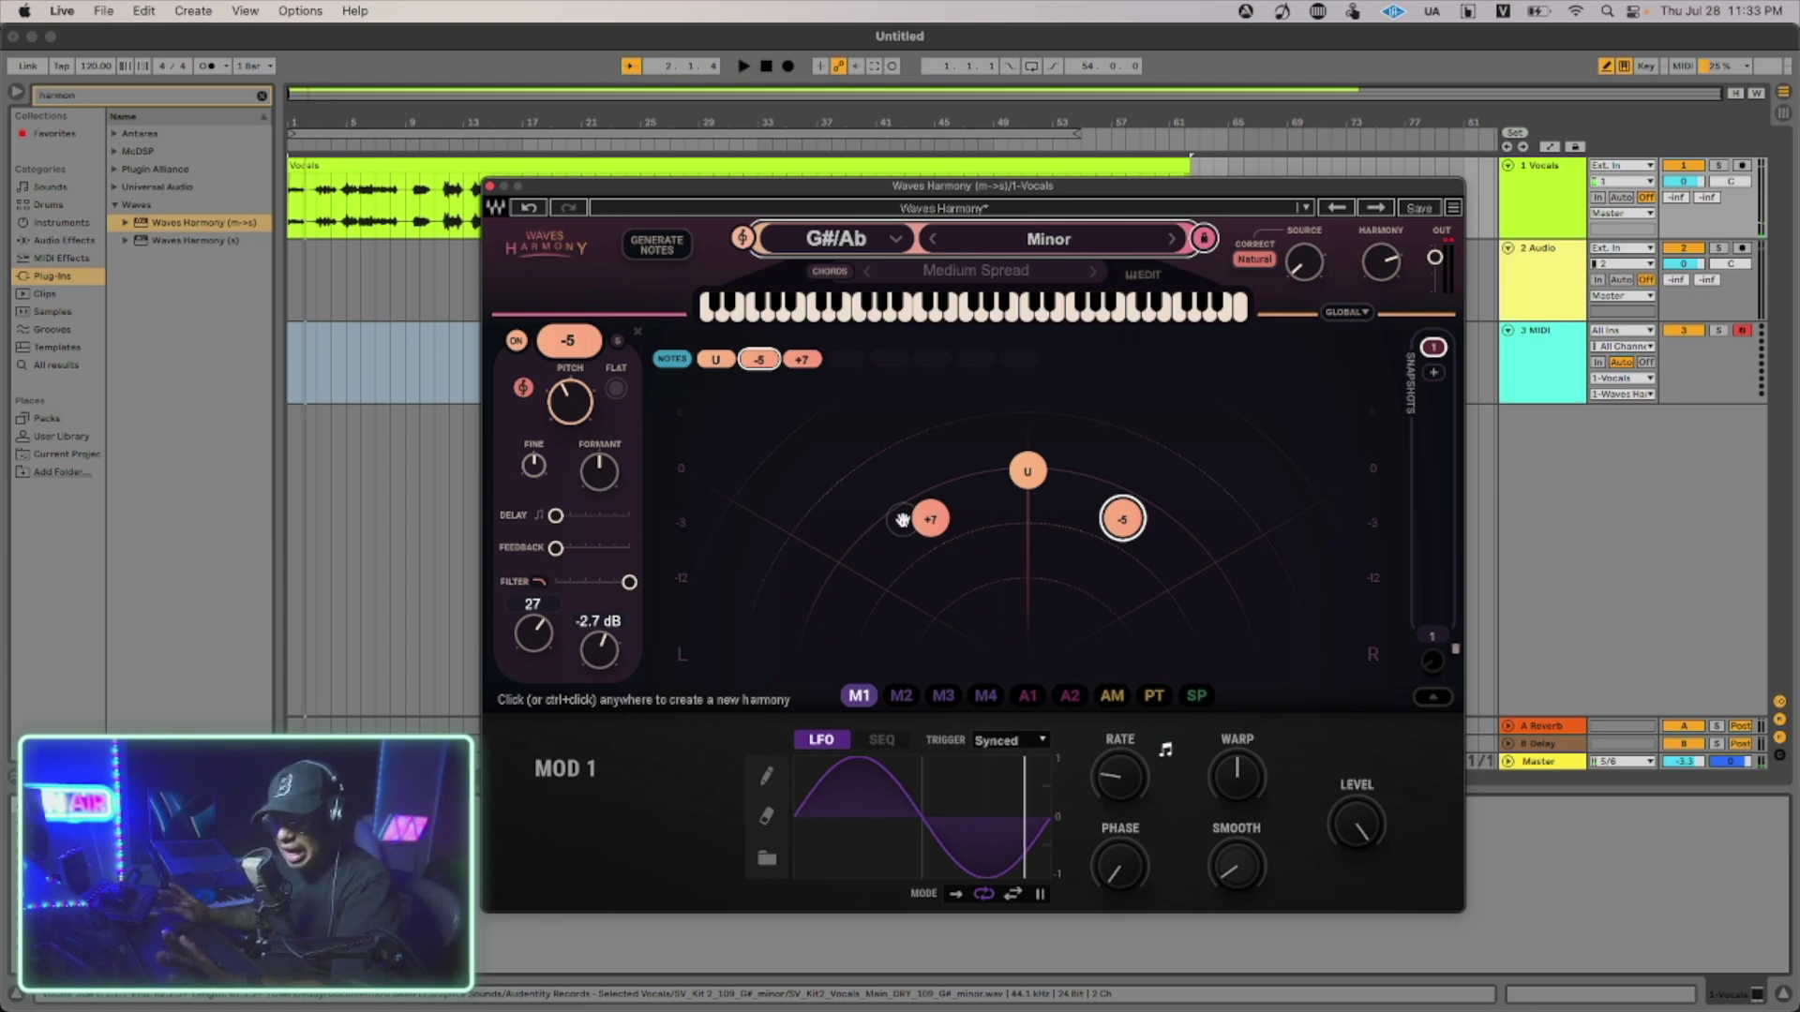
key("space")
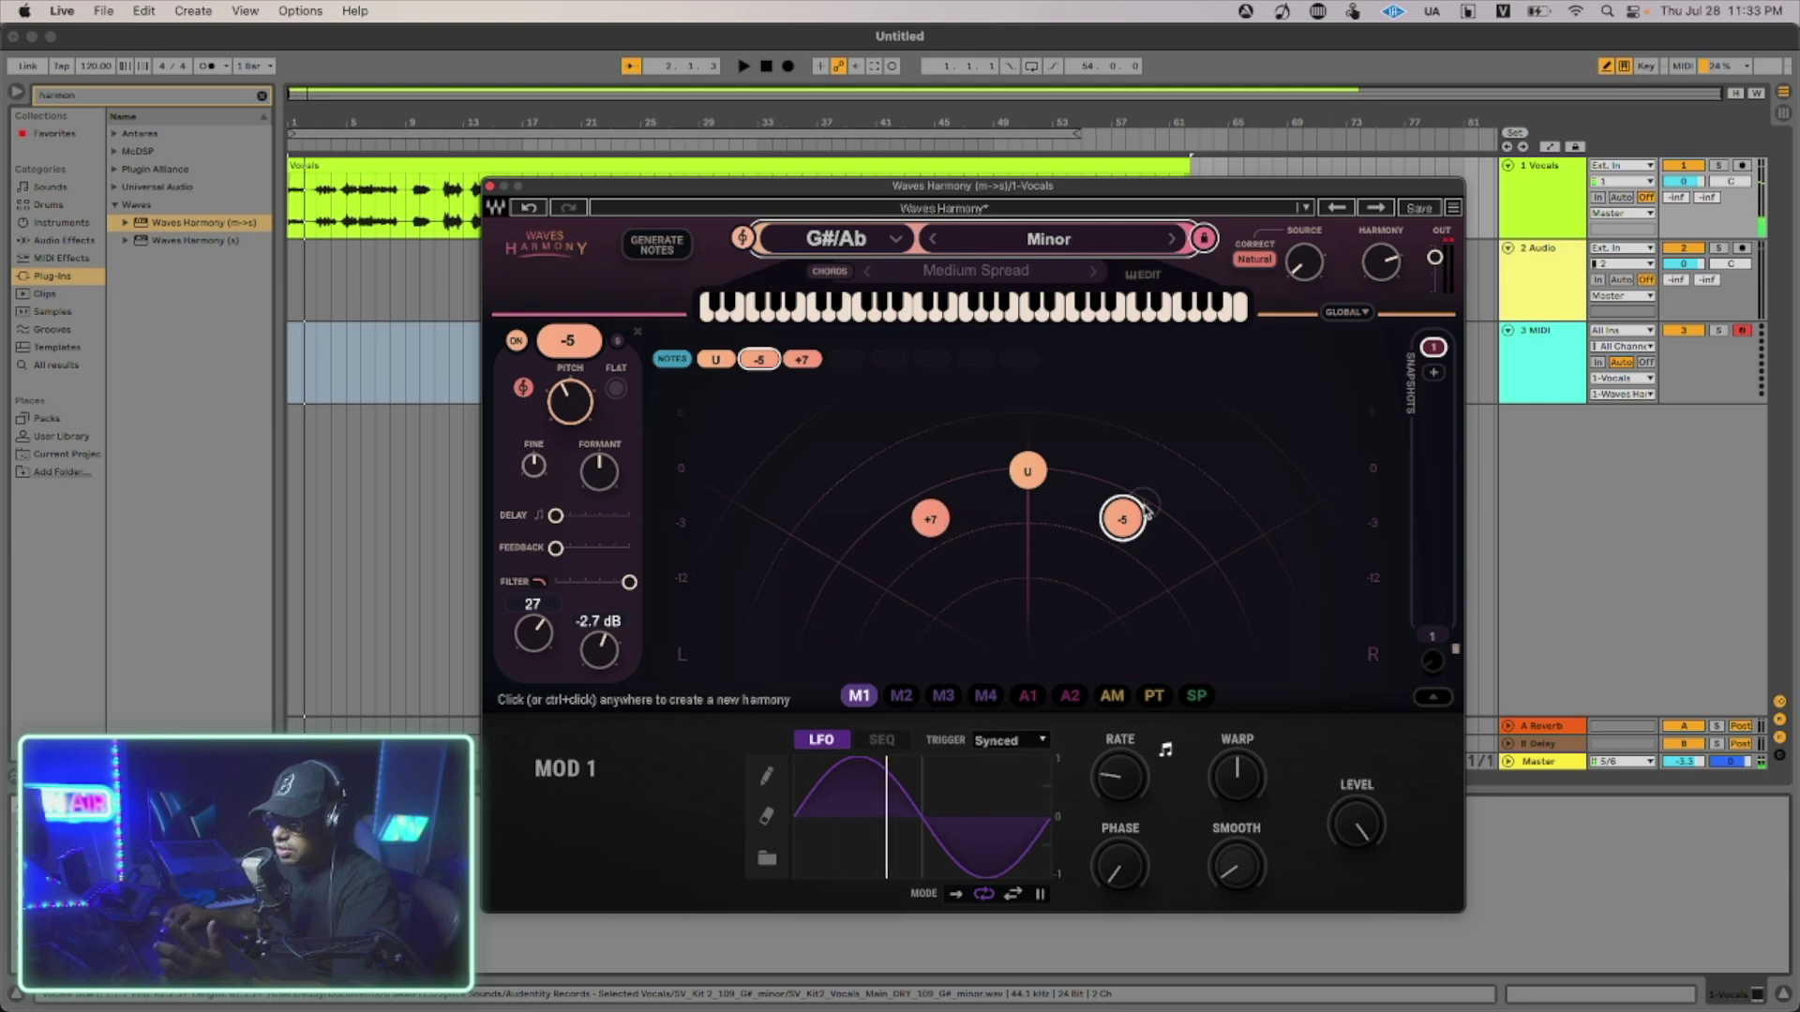
left_click(928, 525)
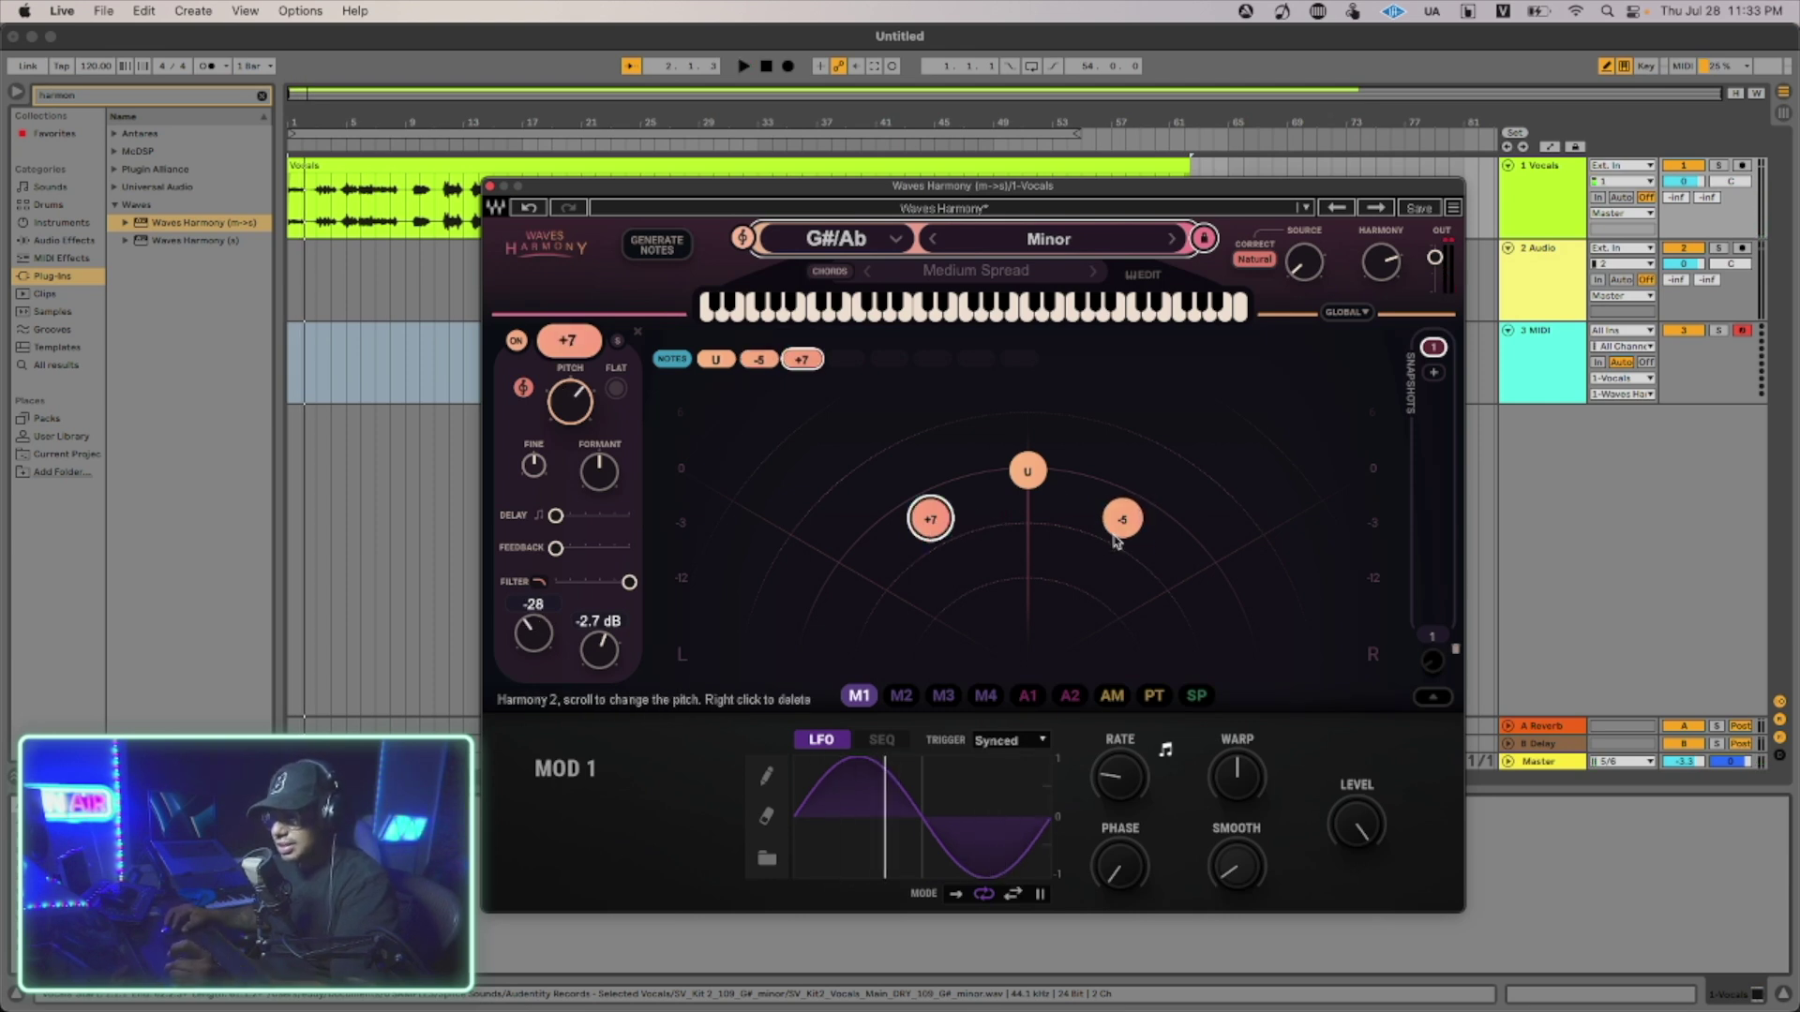
Add a harmony centred beneath the unison voice and sweep its pitch down to -24 and up to +22.
double_click(1006, 557)
left_click_drag(1004, 556, 1027, 556)
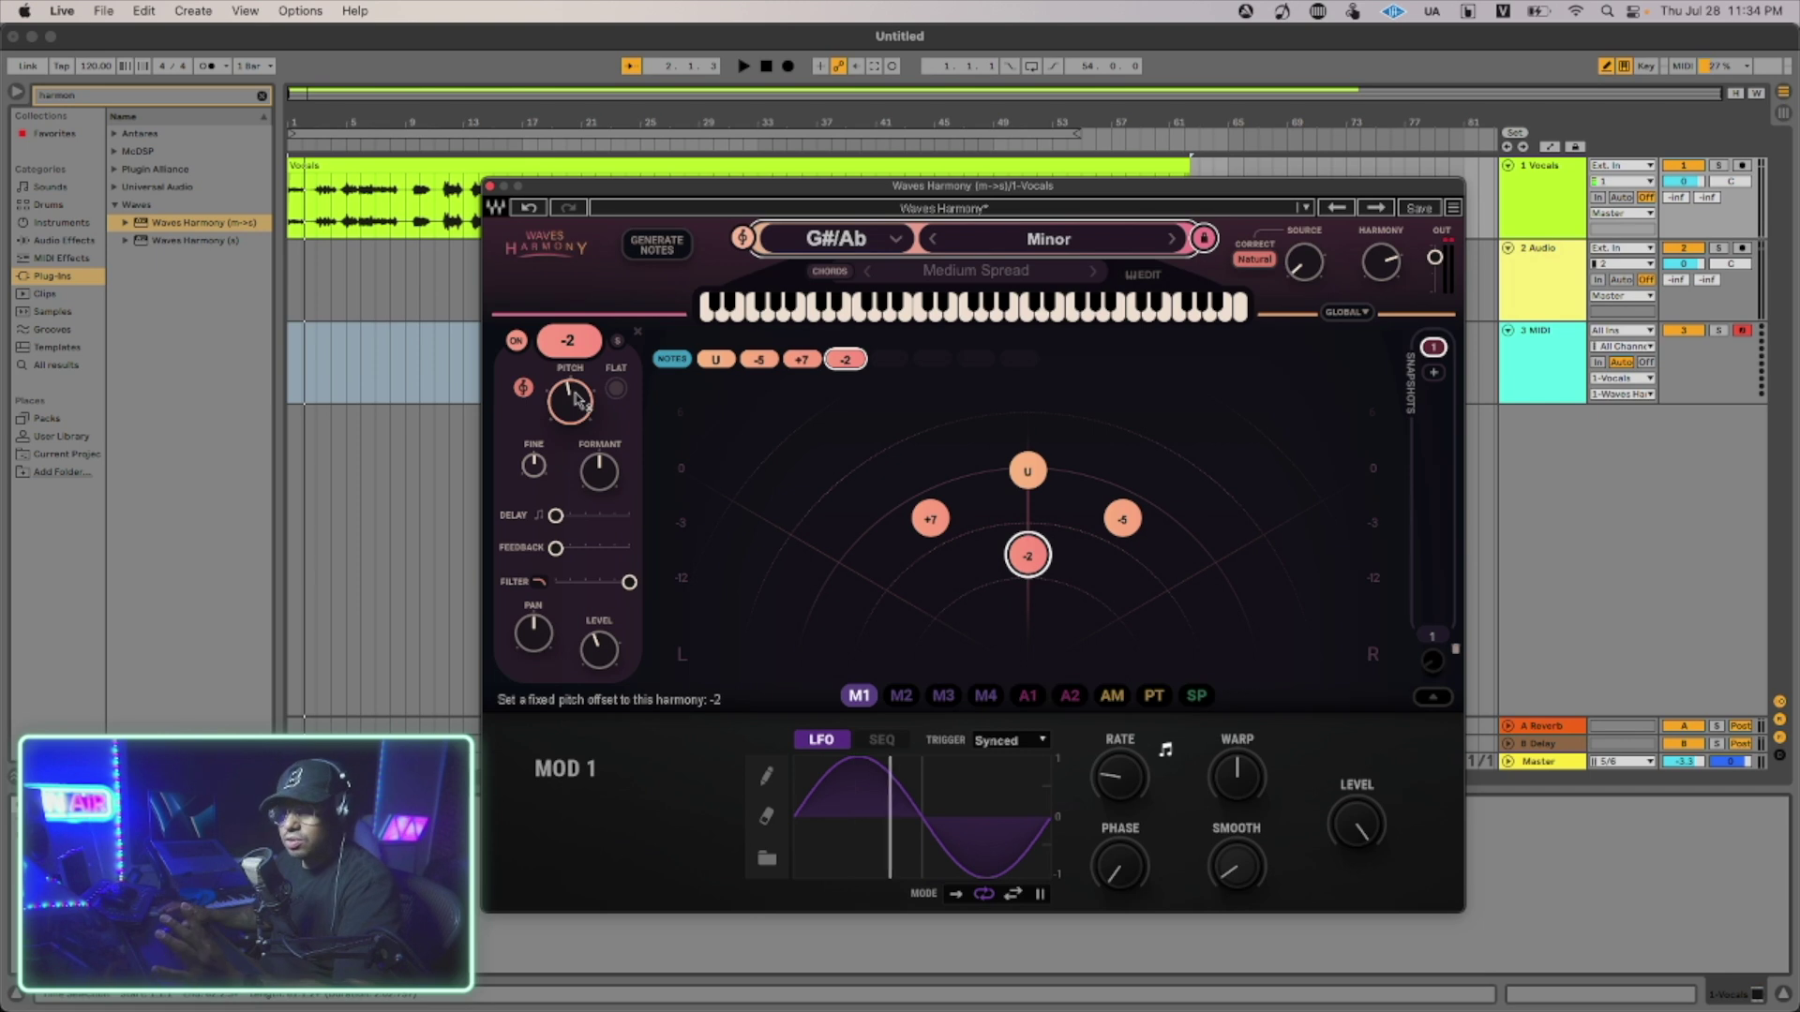
left_click_drag(576, 401, 578, 464)
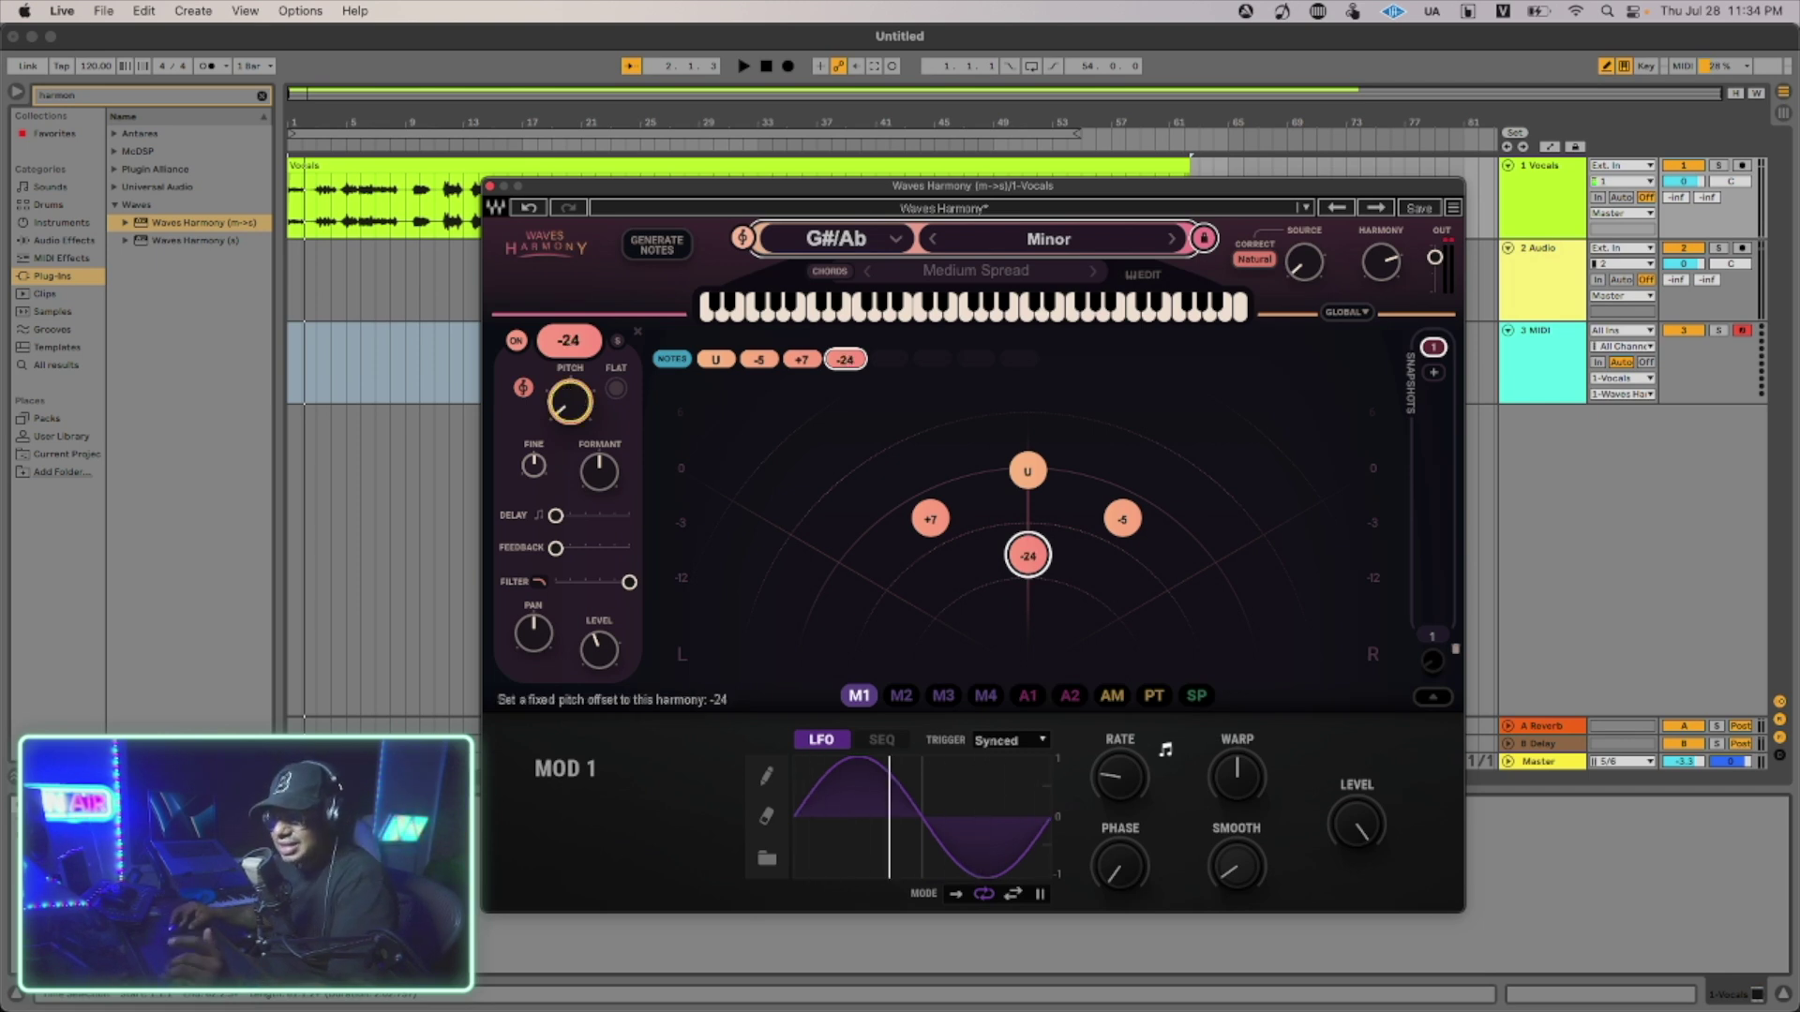
left_click_drag(581, 396, 581, 310)
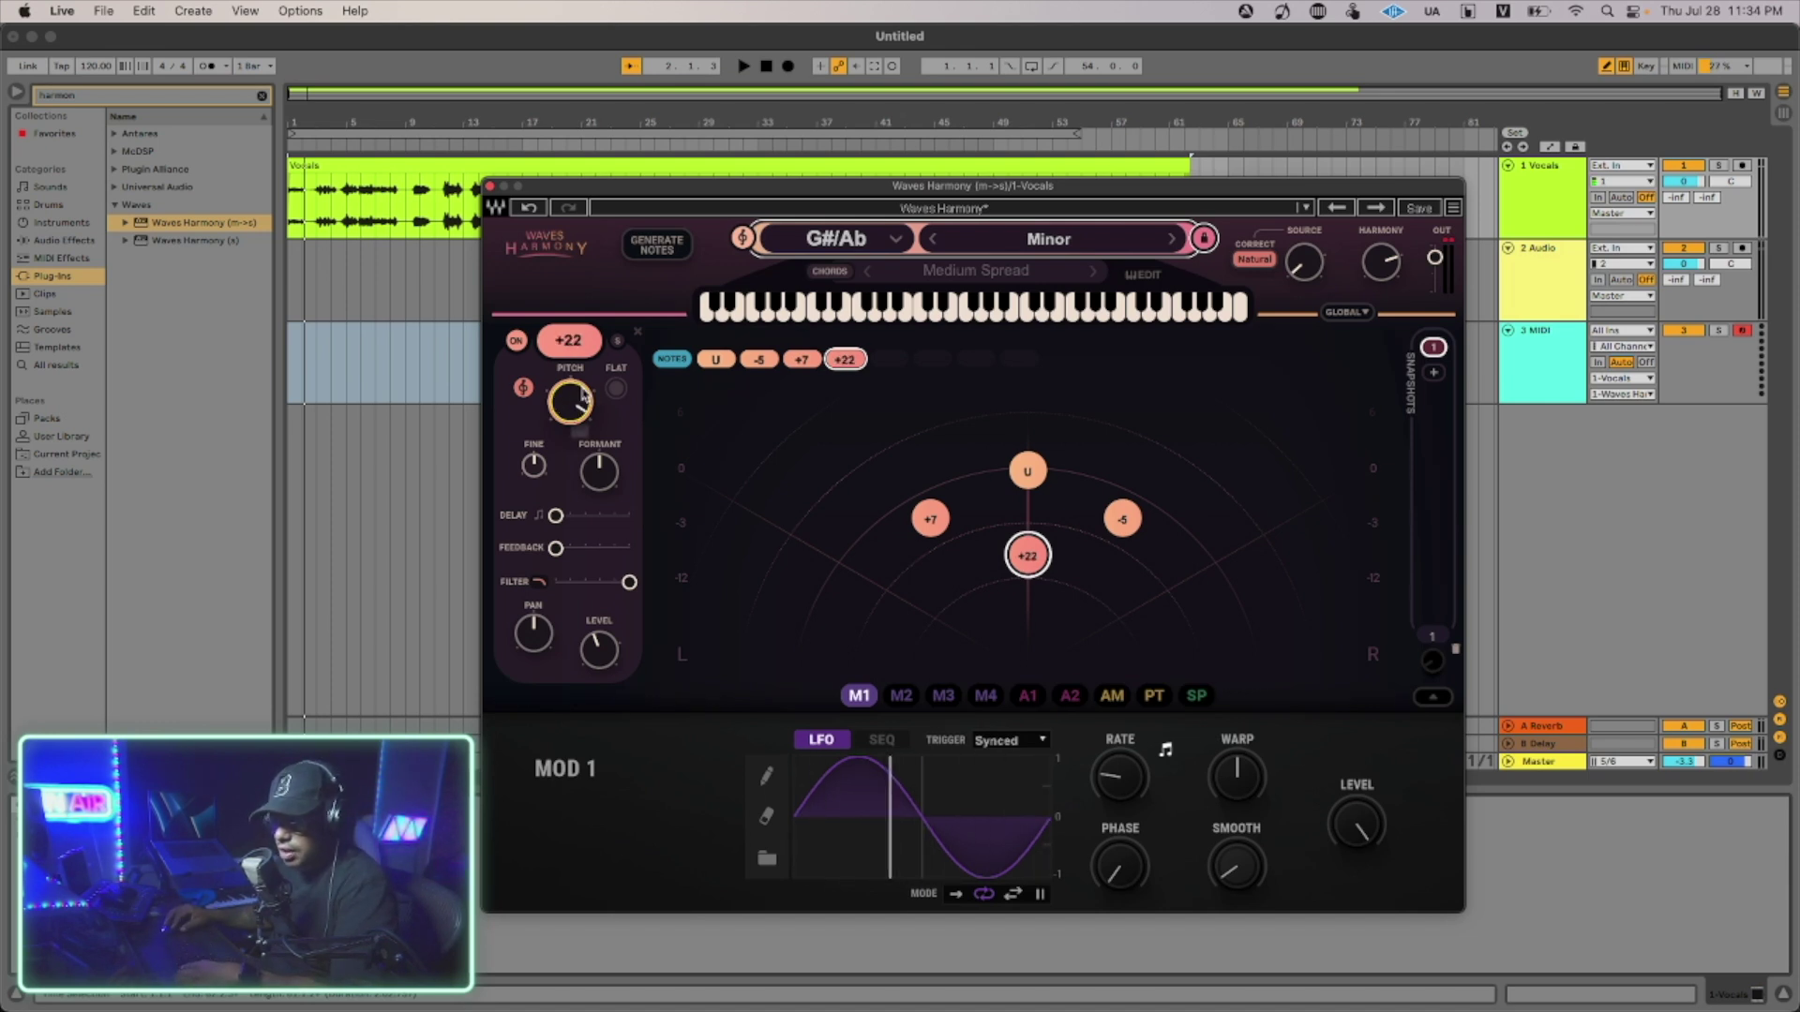
Delete the +7 and -5 harmonies on either side of the unison voice.
right_click(930, 518)
left_click(1126, 524)
right_click(1128, 524)
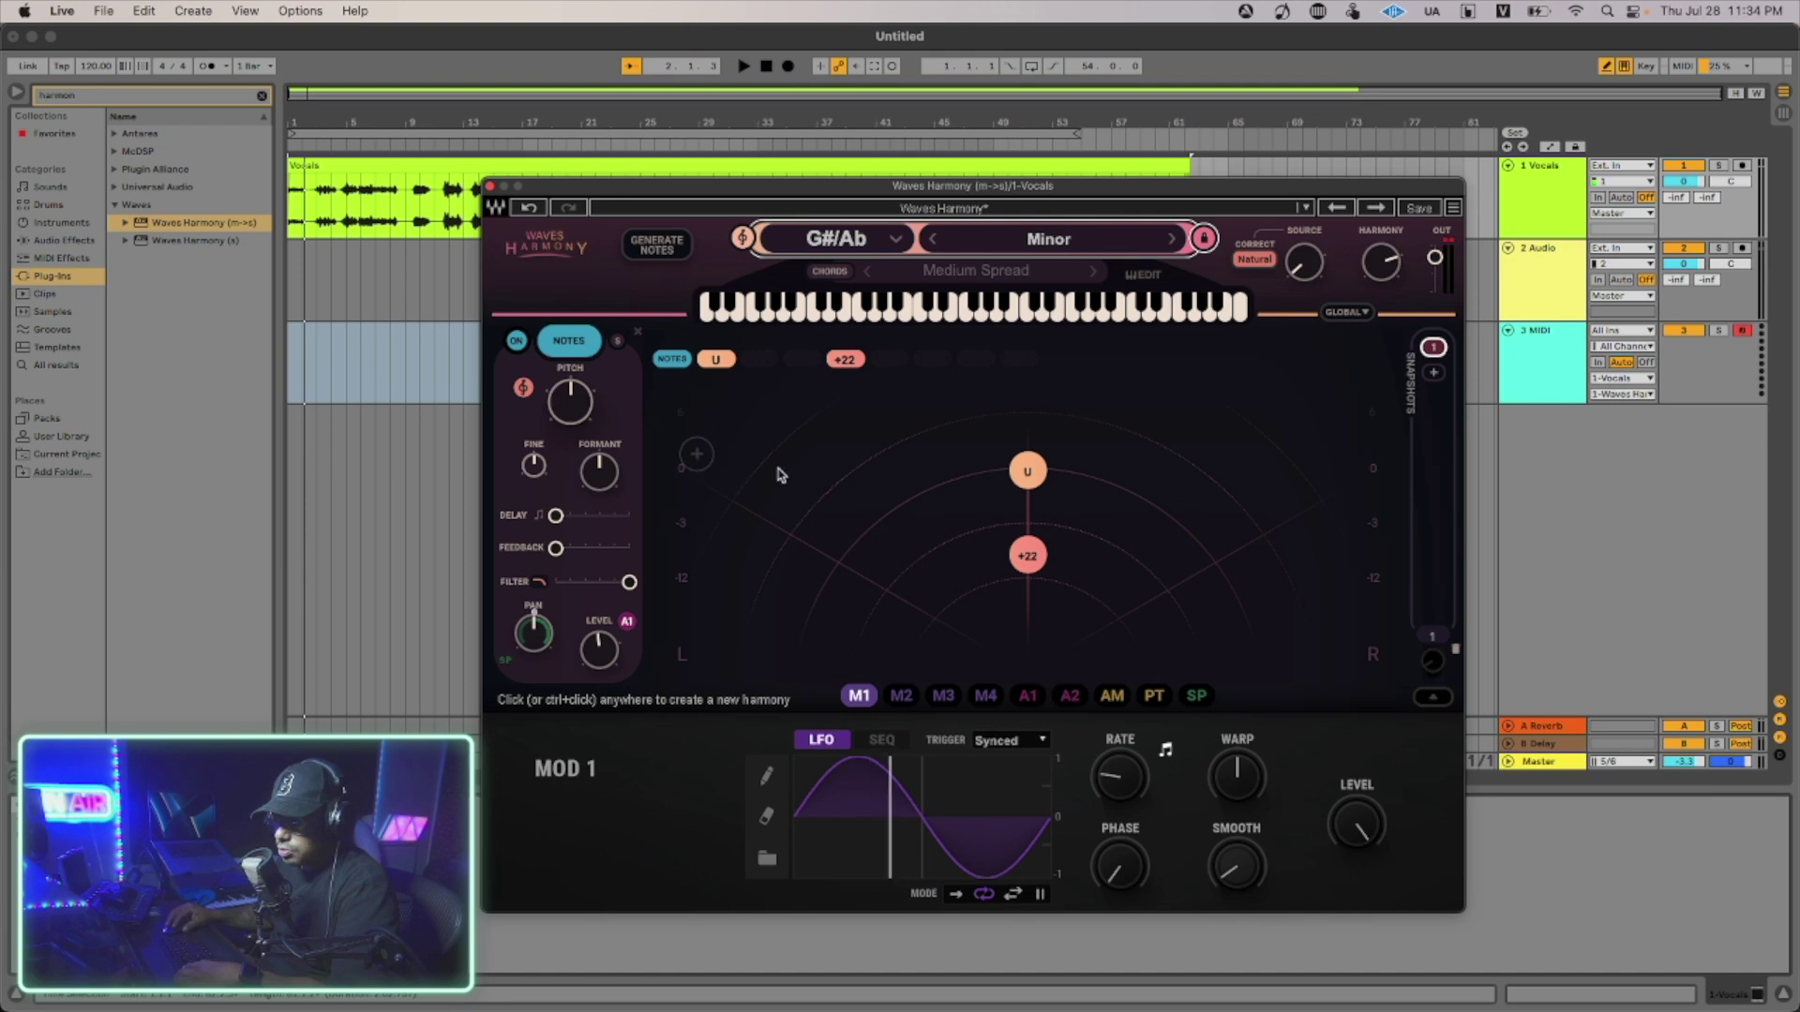
Audition the remaining harmony with its pitch set to +12 and raise the pitch to +24.
left_click(1028, 556)
left_click_drag(570, 403, 570, 409)
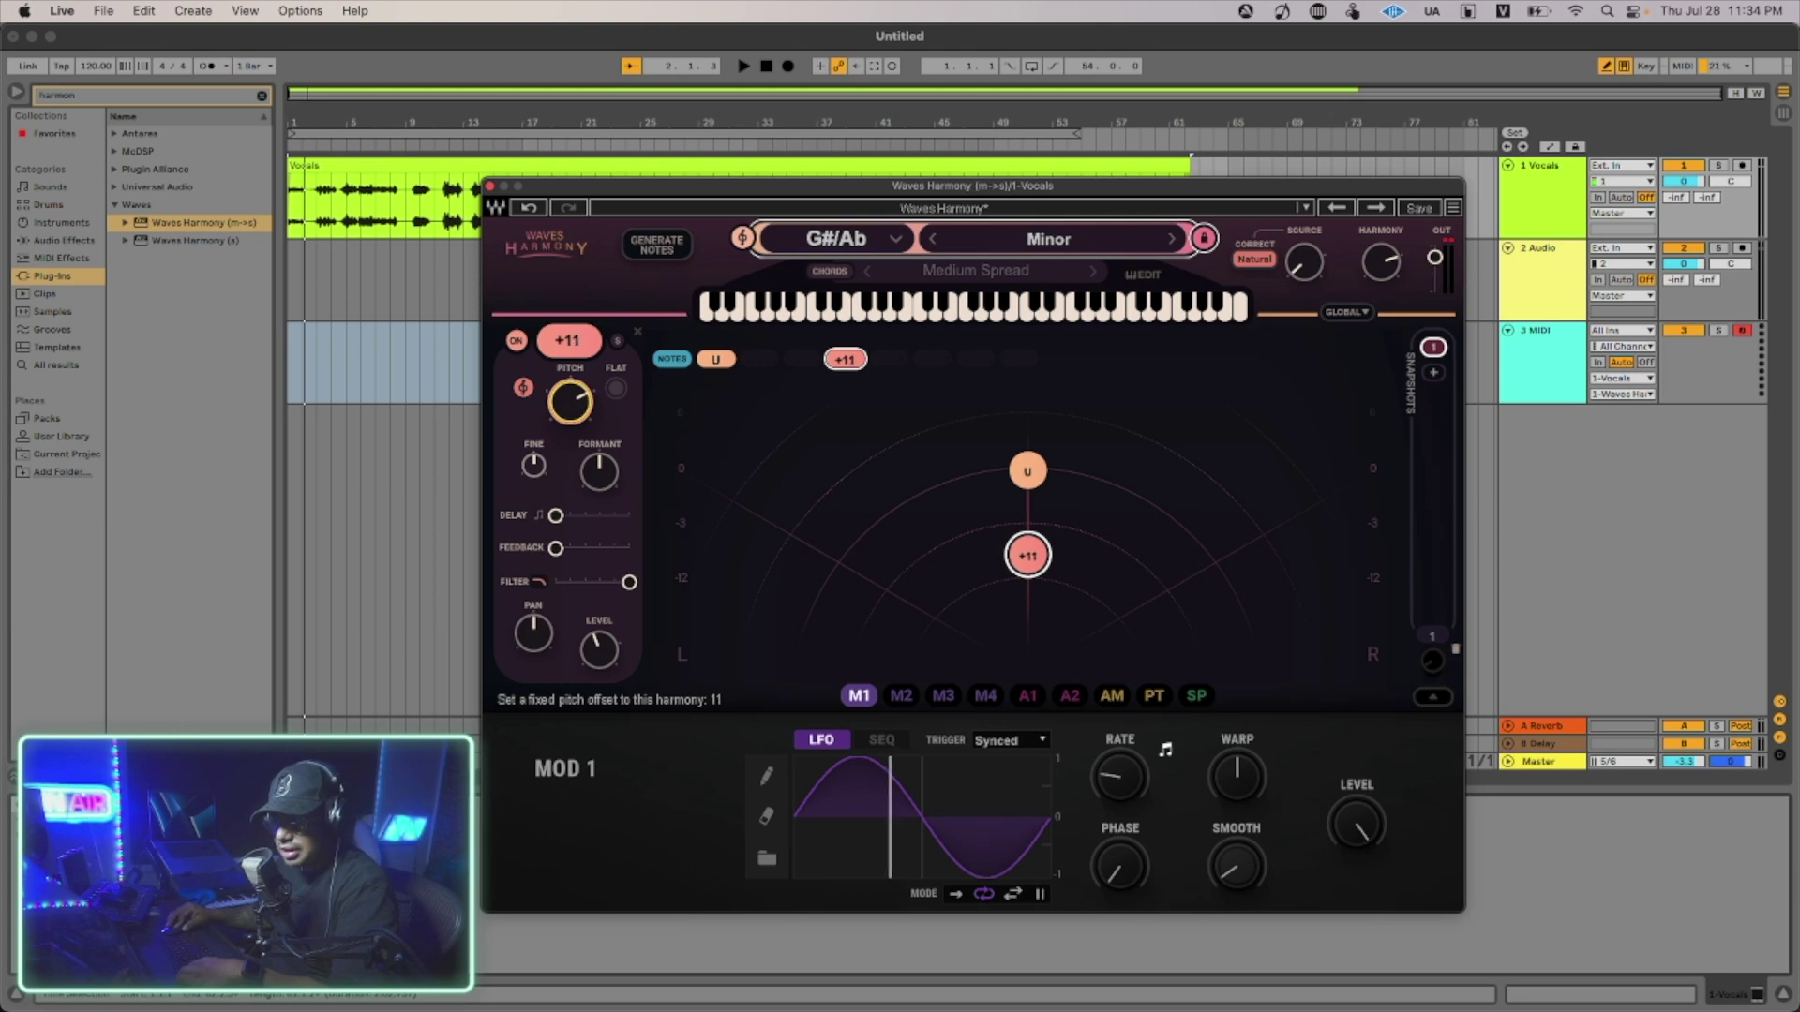
key("space")
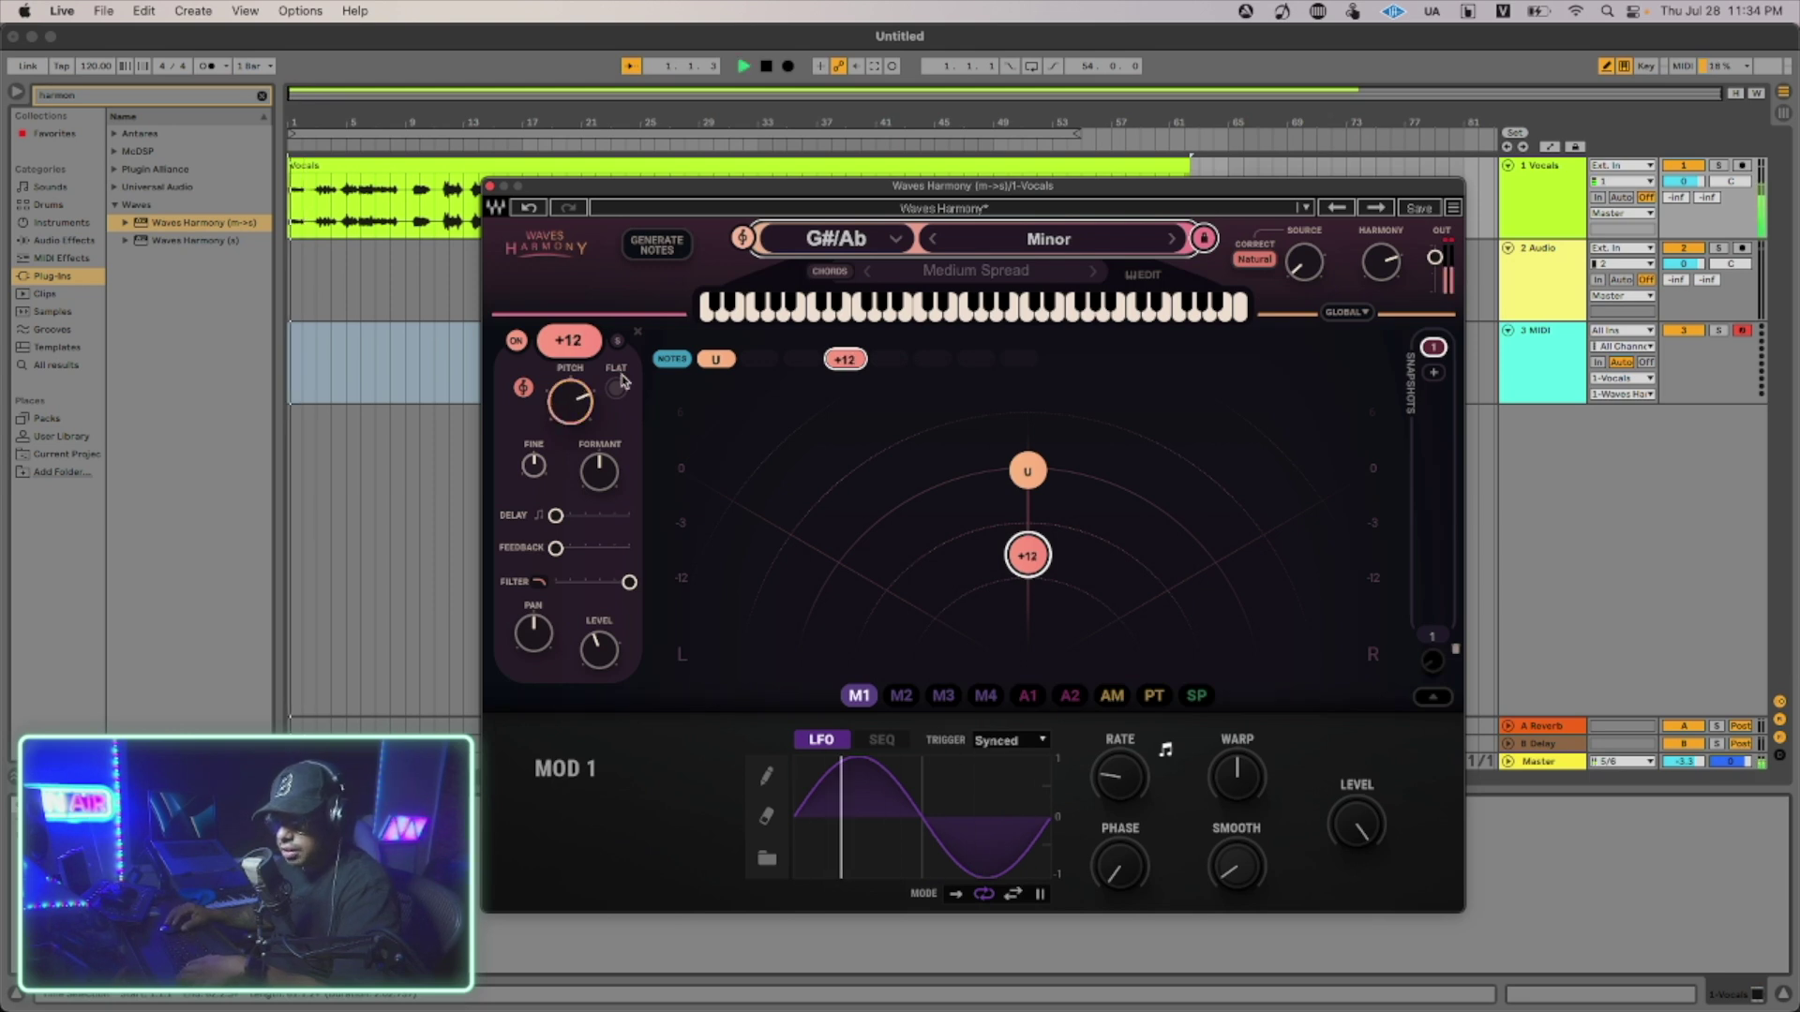
key("space")
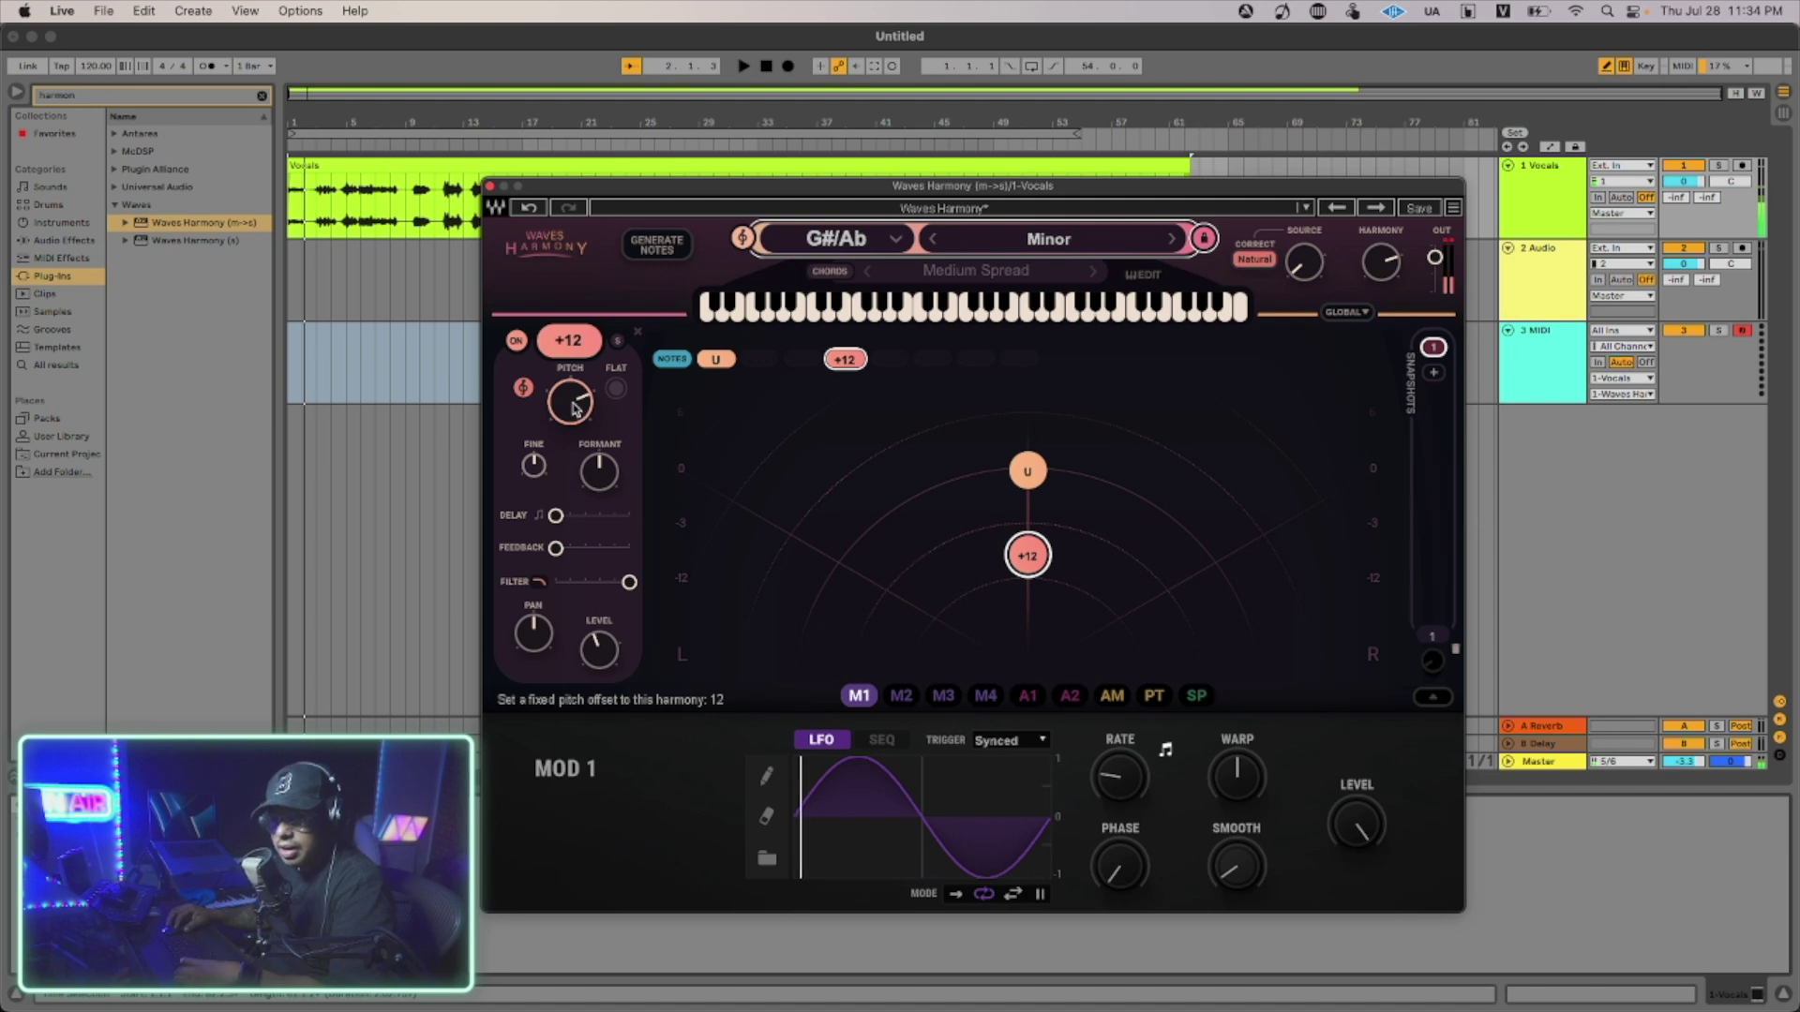
left_click_drag(577, 415, 573, 408)
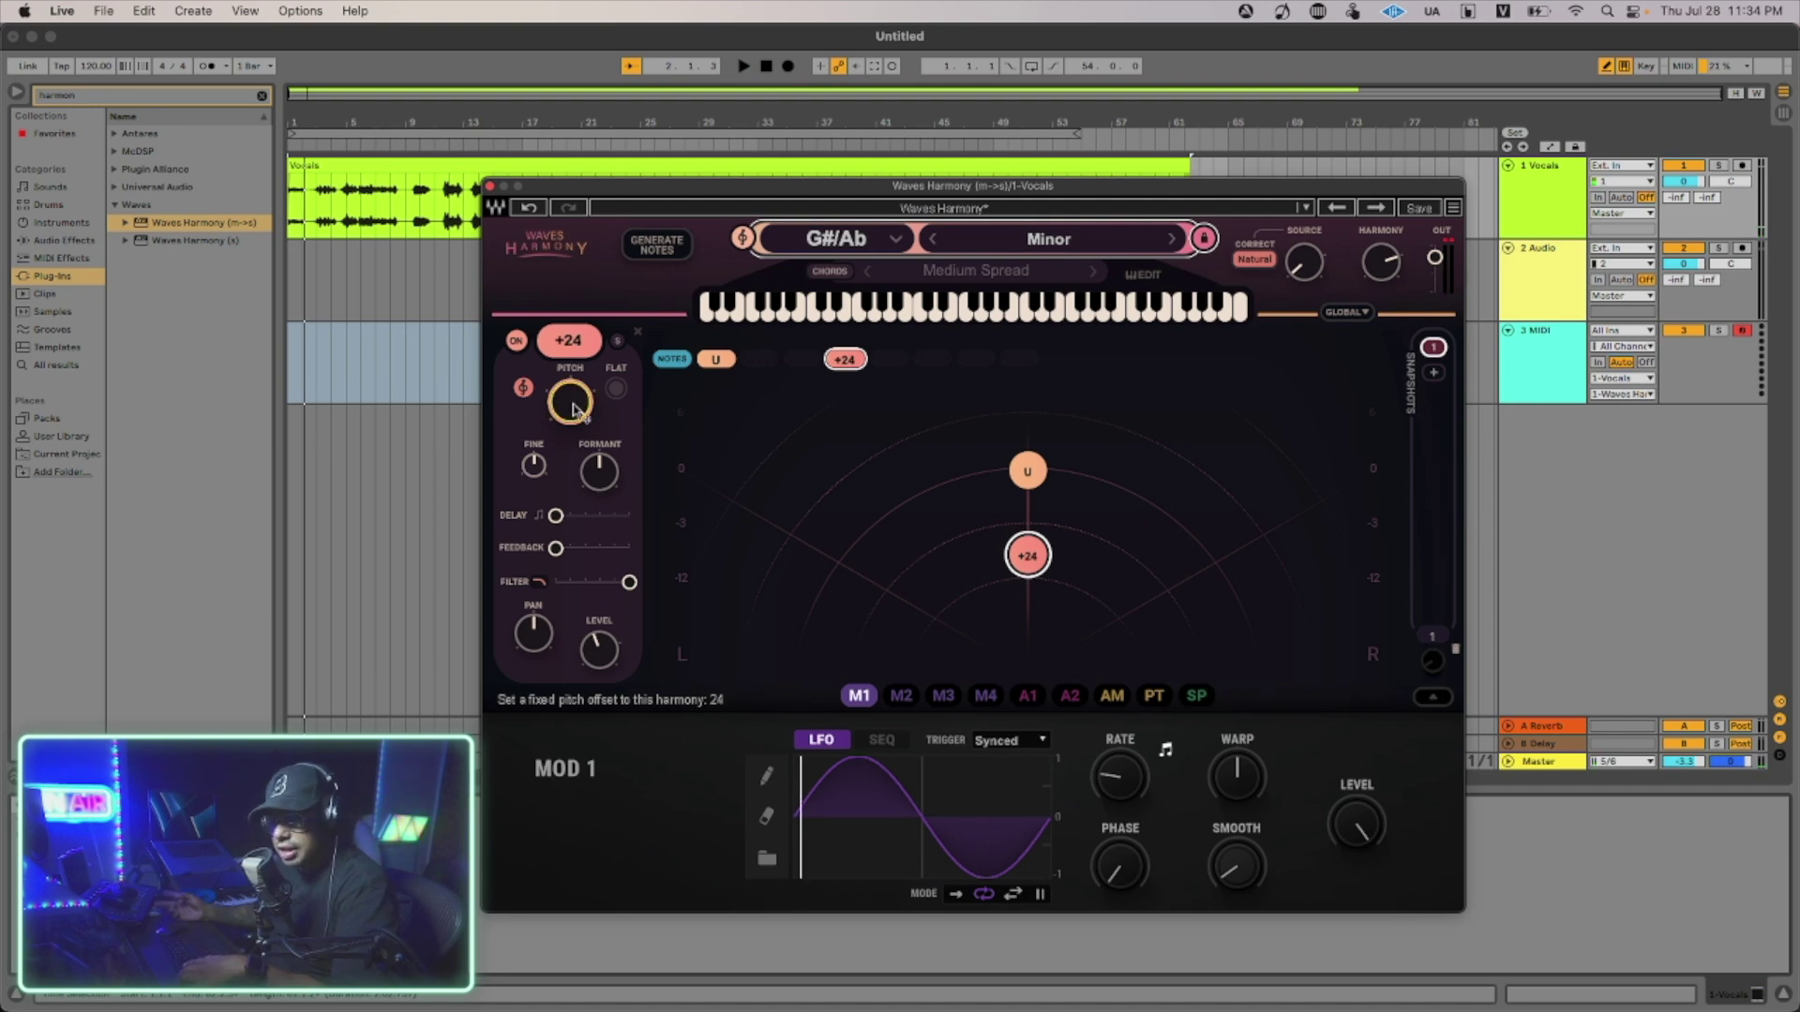
key("space")
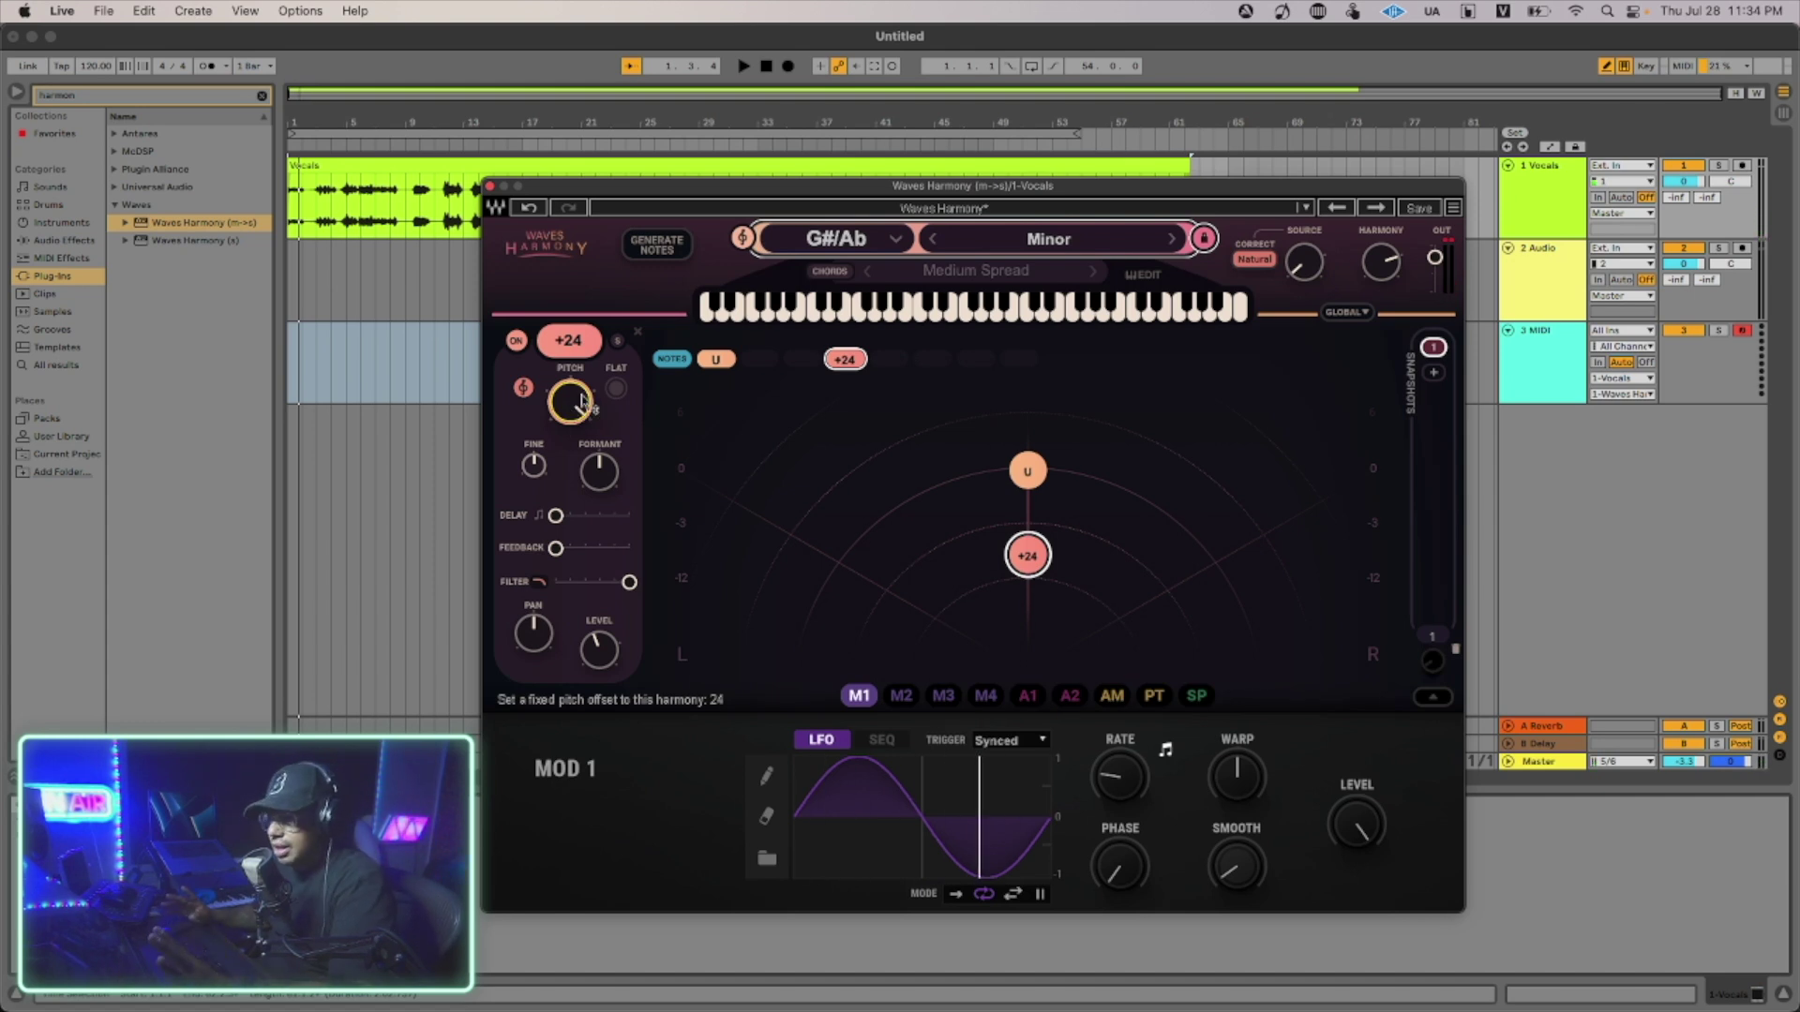
Move the remaining harmony slightly right of centre and flatten its pitch to the note C3.
left_click_drag(583, 402, 579, 686)
mouse_move(1027, 555)
left_mouse_down()
mouse_move(1048, 422)
mouse_move(1070, 429)
mouse_move(1054, 567)
left_mouse_up()
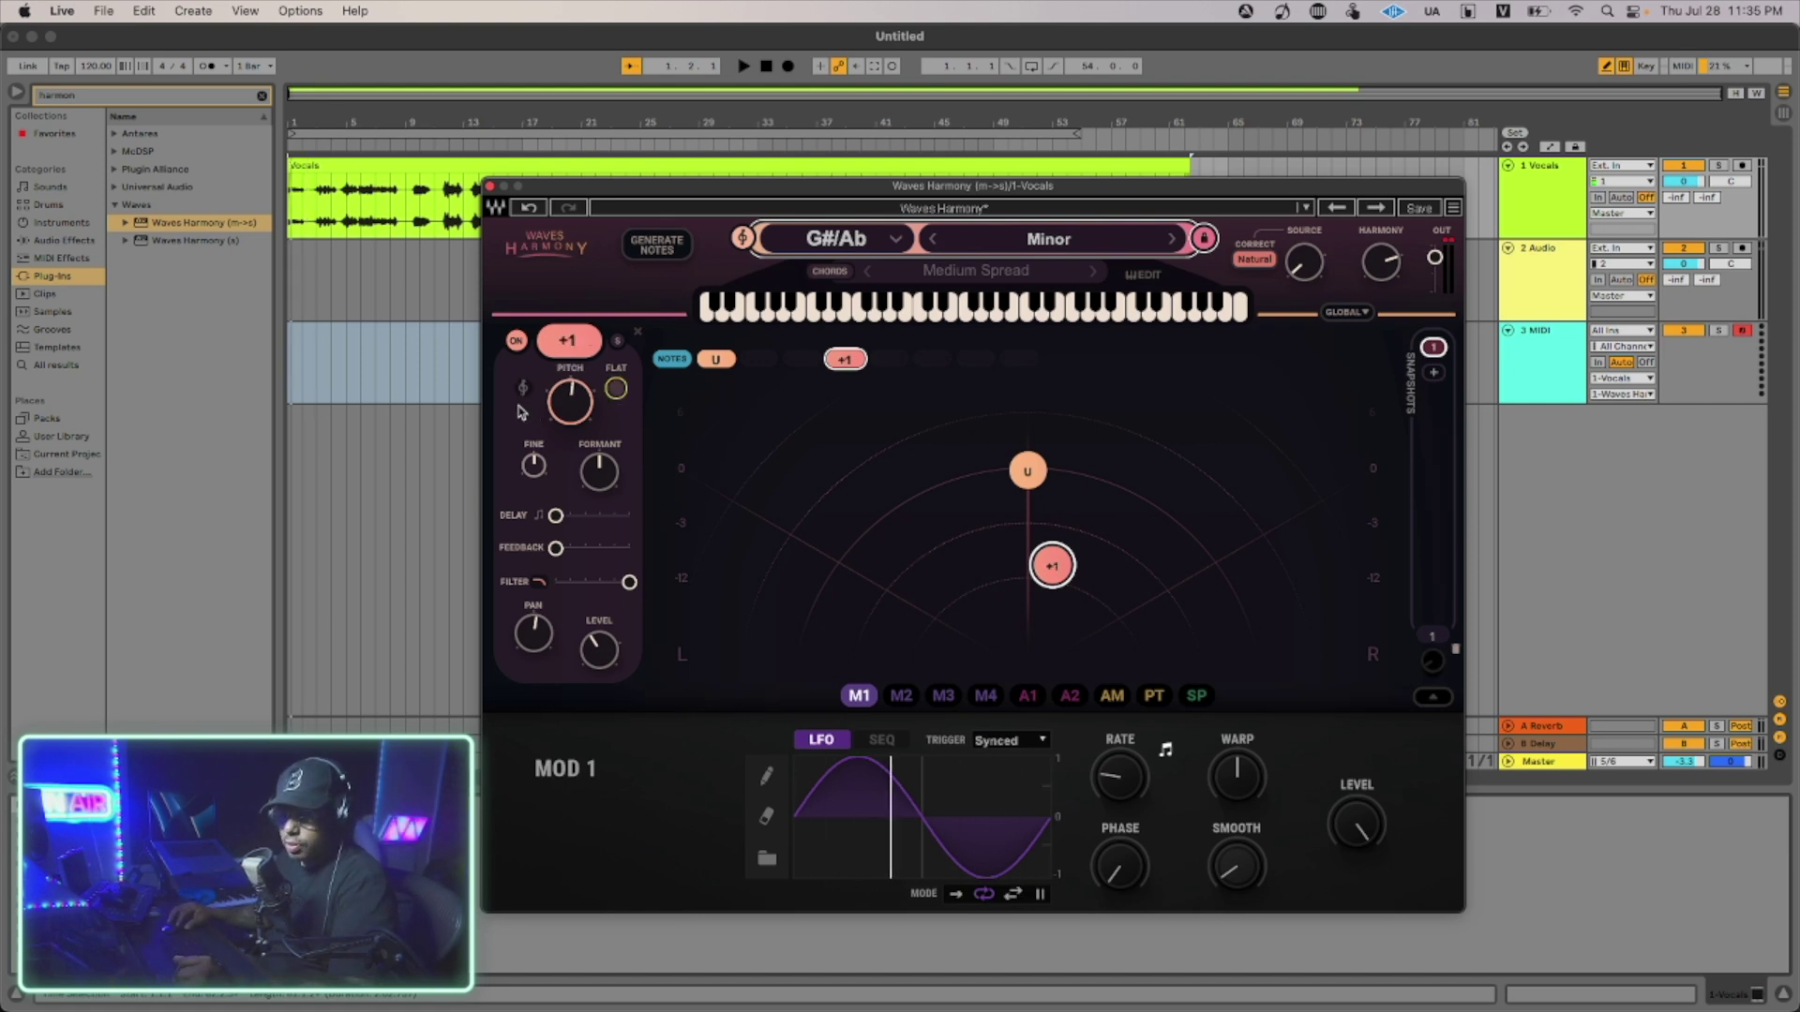
left_click(576, 404)
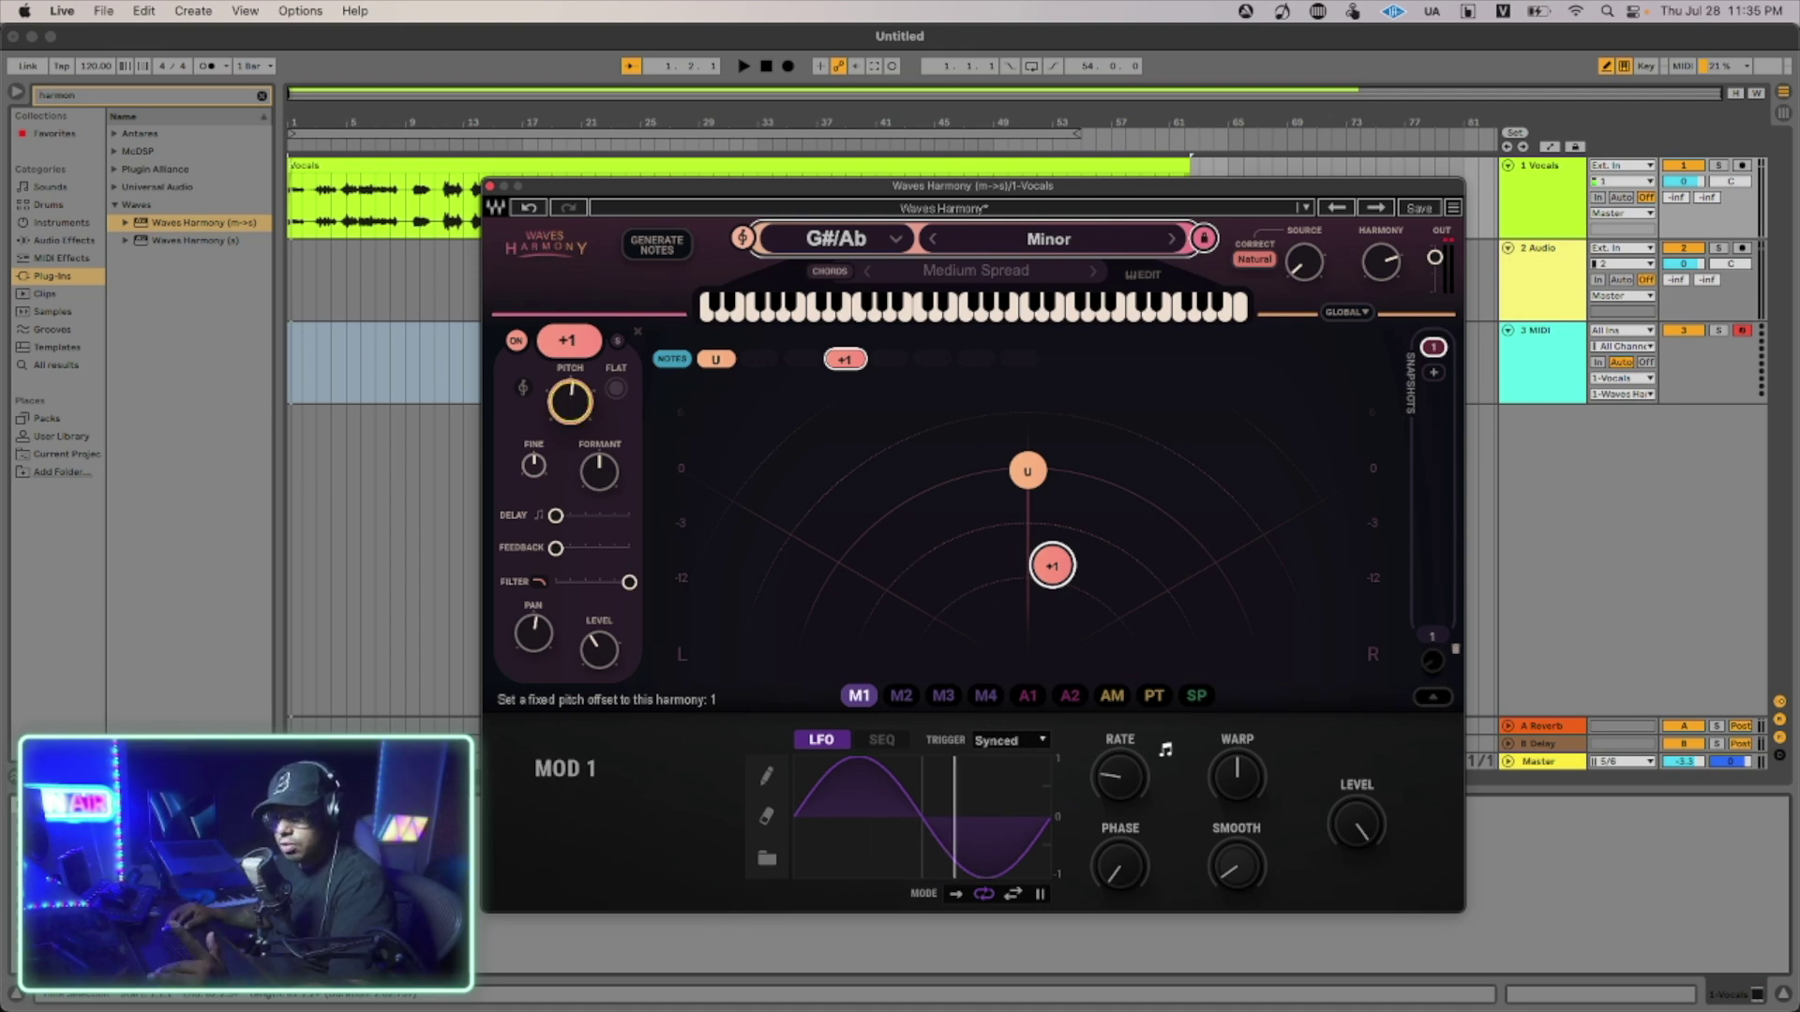
left_click(613, 392)
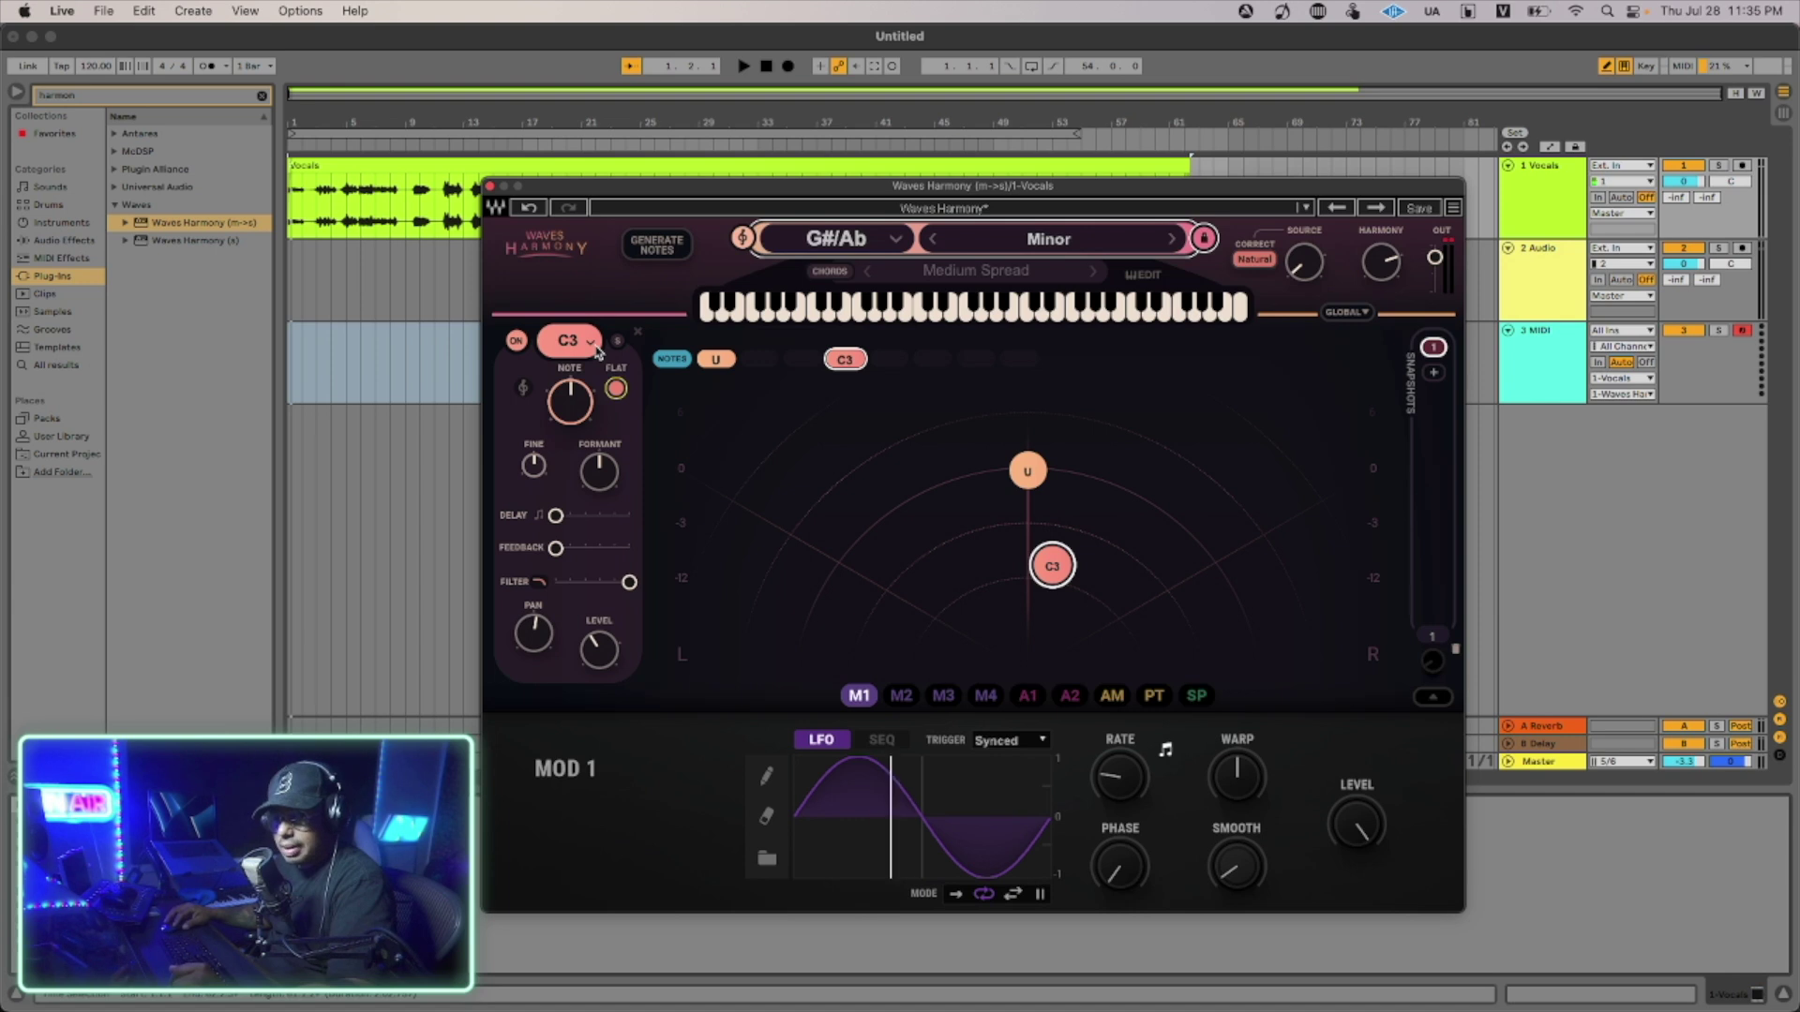
left_click(596, 352)
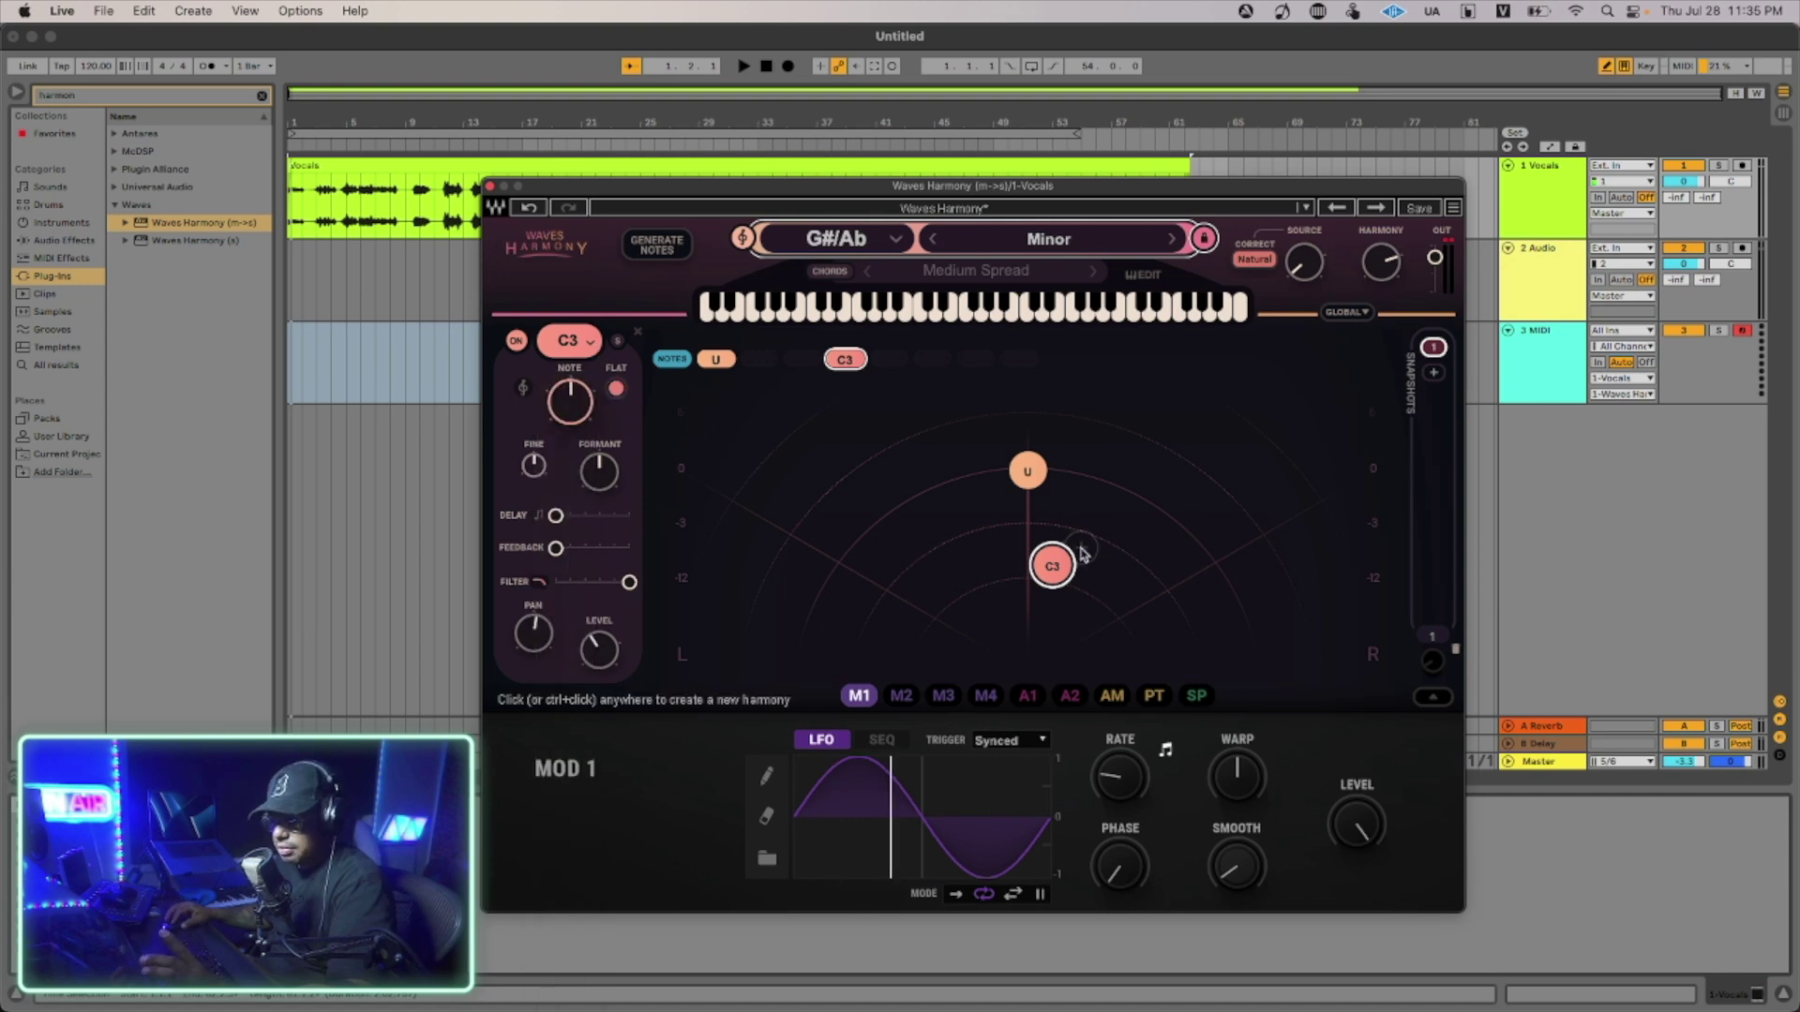
Move the C3 harmony up beside the unison voice and look through its available flat notes.
left_click_drag(1051, 565, 1092, 478)
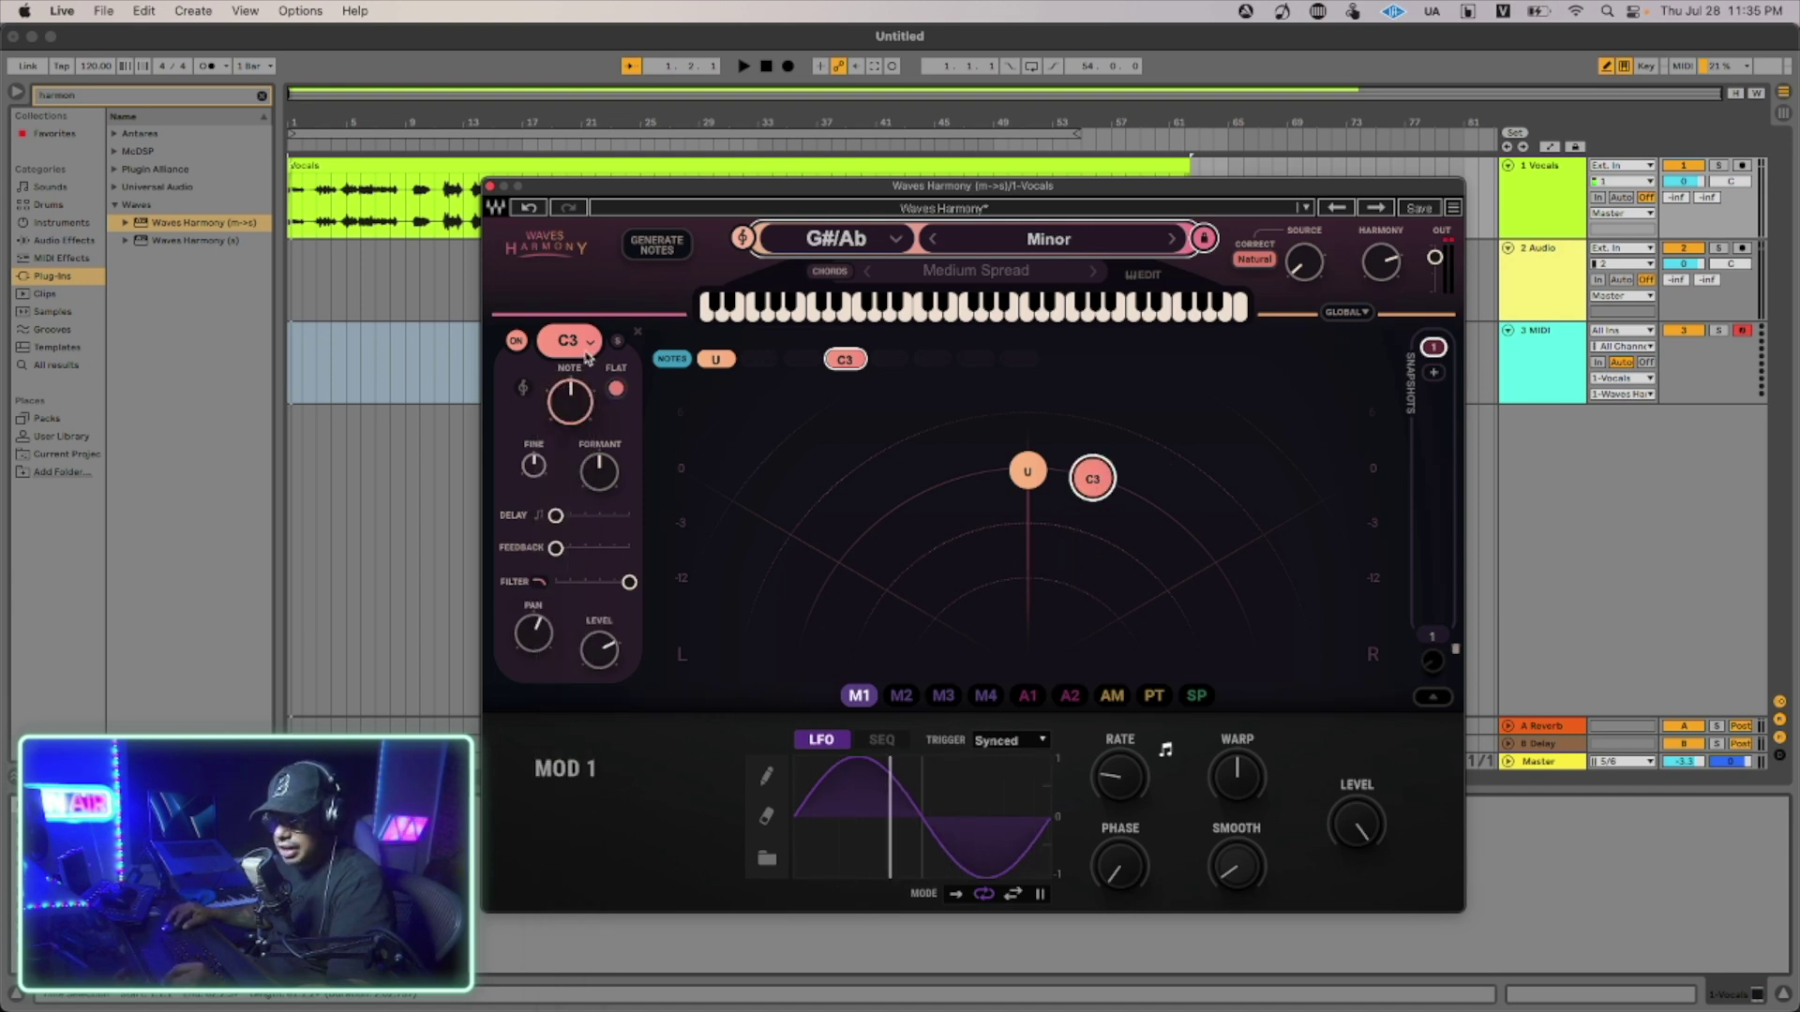
left_click(568, 340)
left_click(596, 586)
left_click(618, 389)
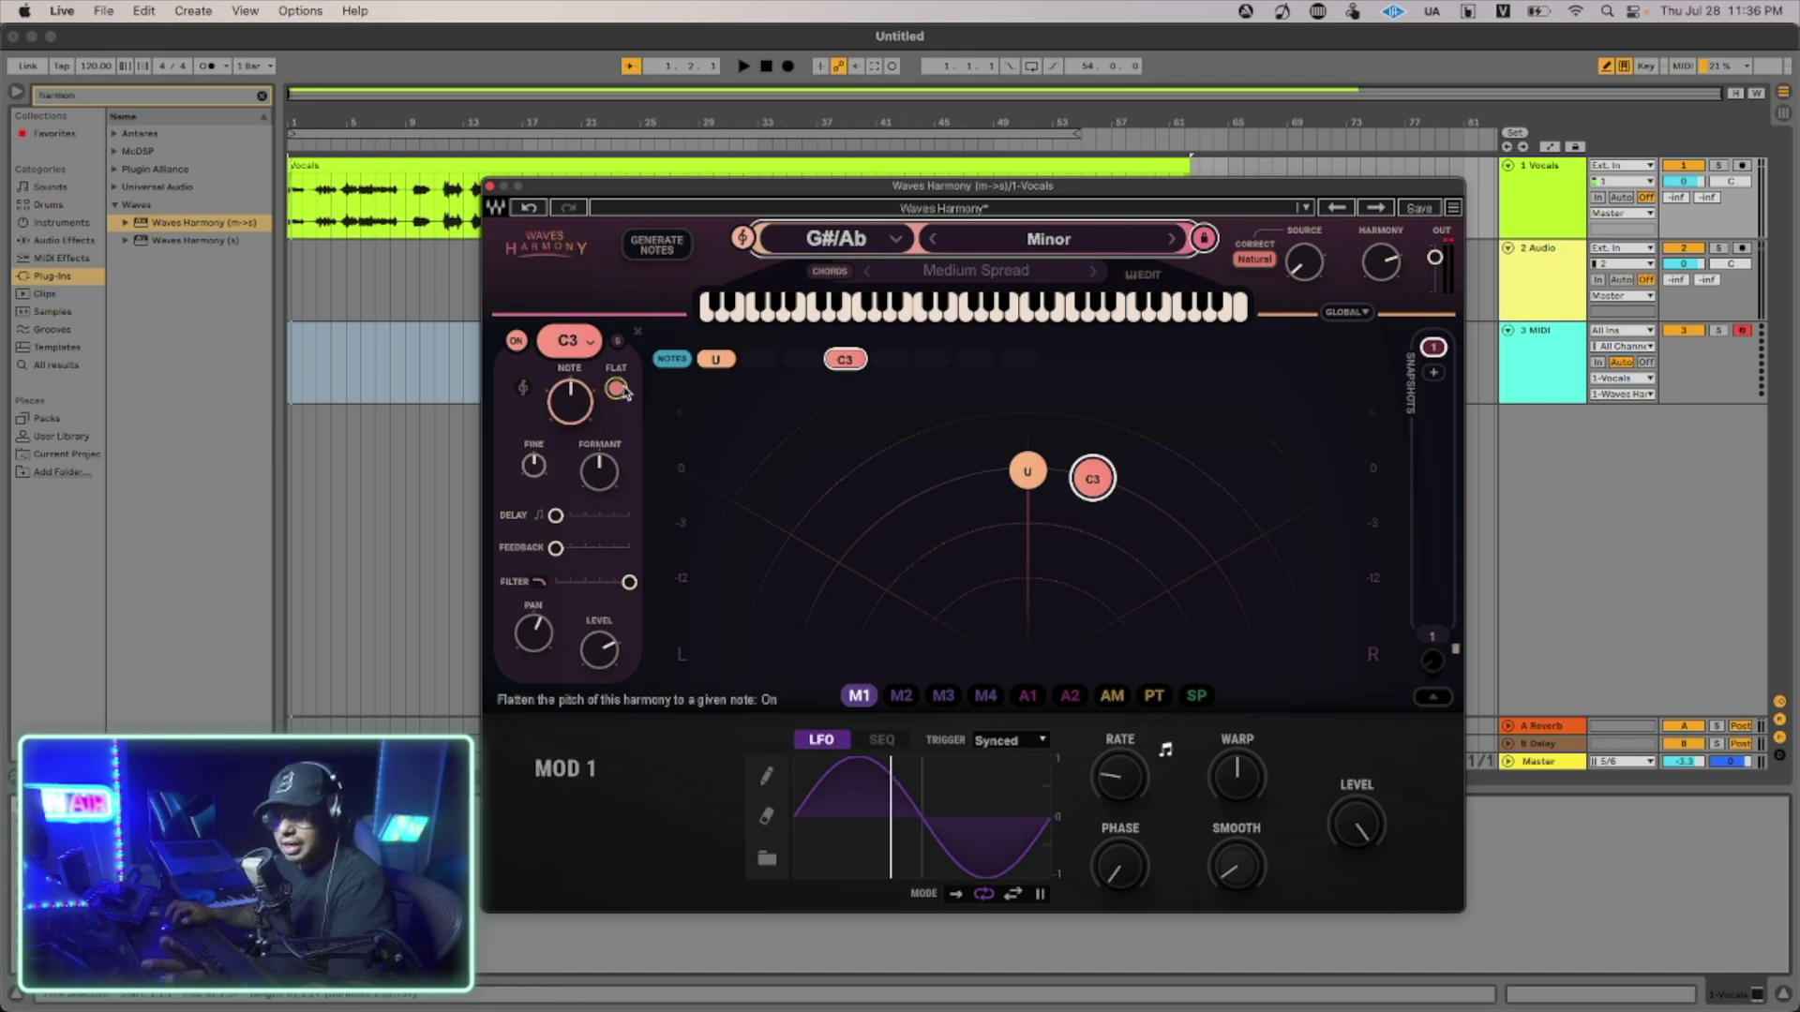
left_click(617, 388)
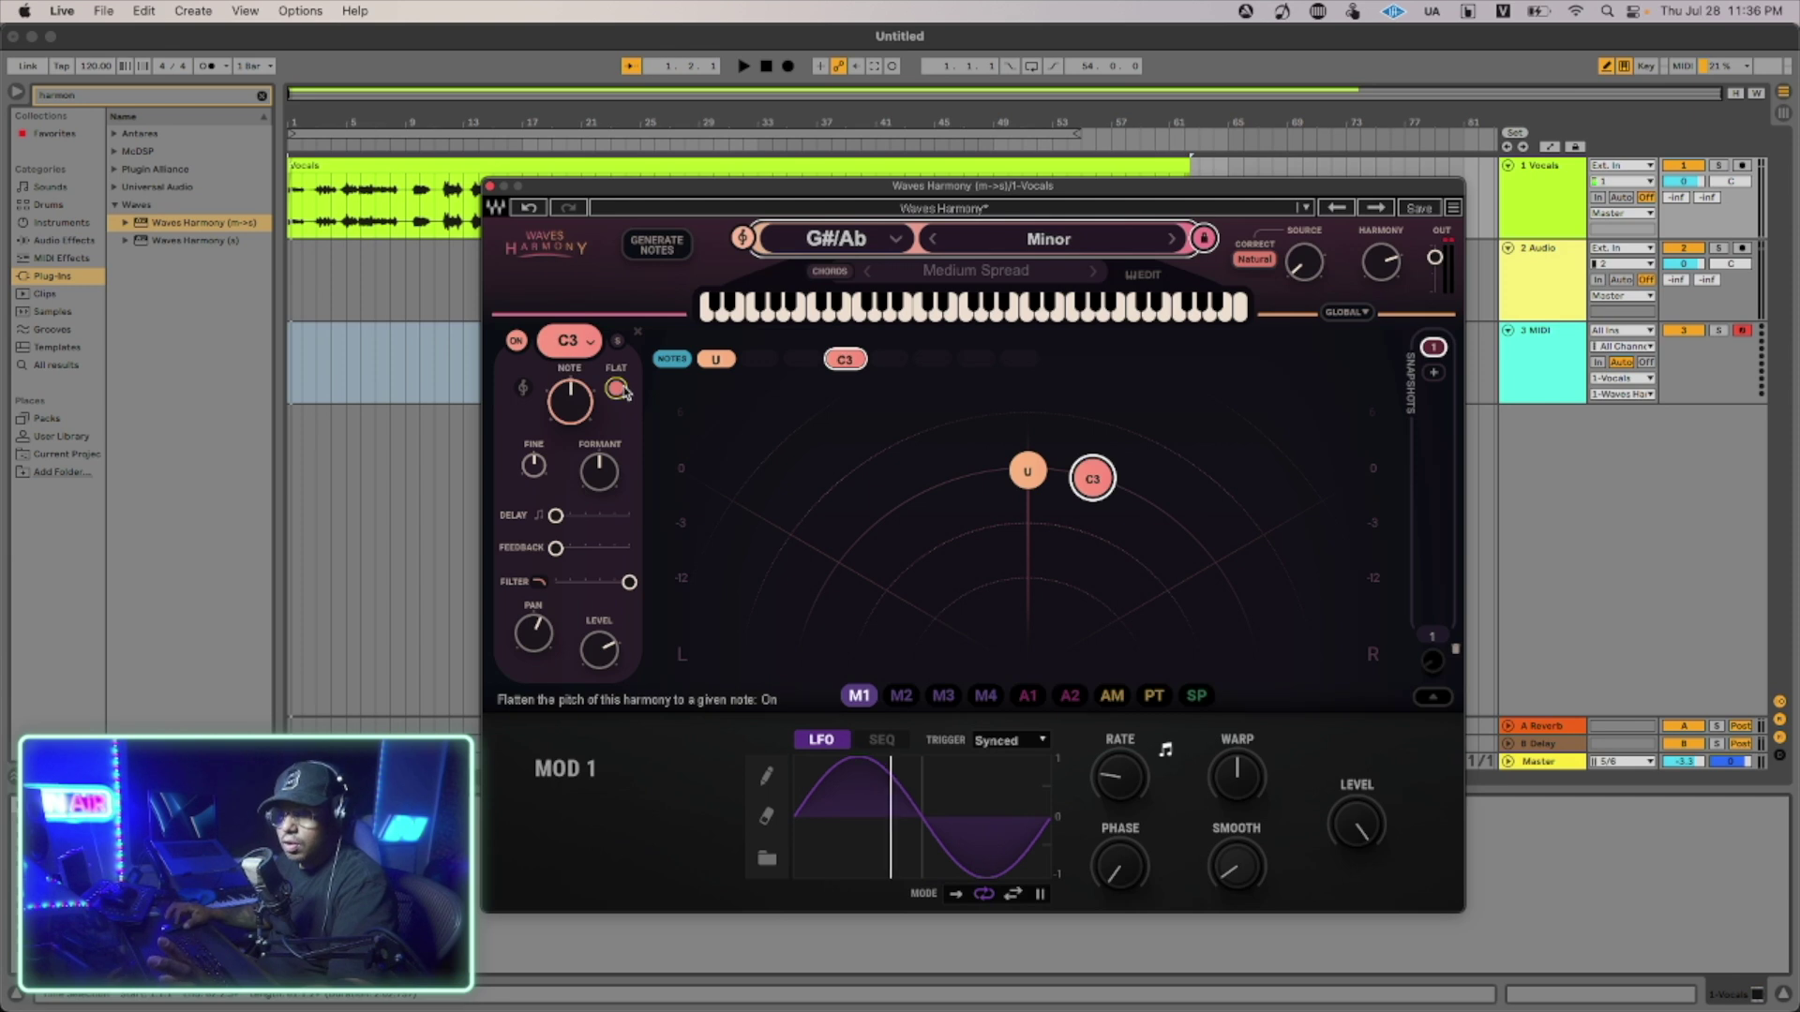
Switch off the C3 harmony and add a -5 harmony left of the unison voice, toggling it off and back on.
left_click(516, 341)
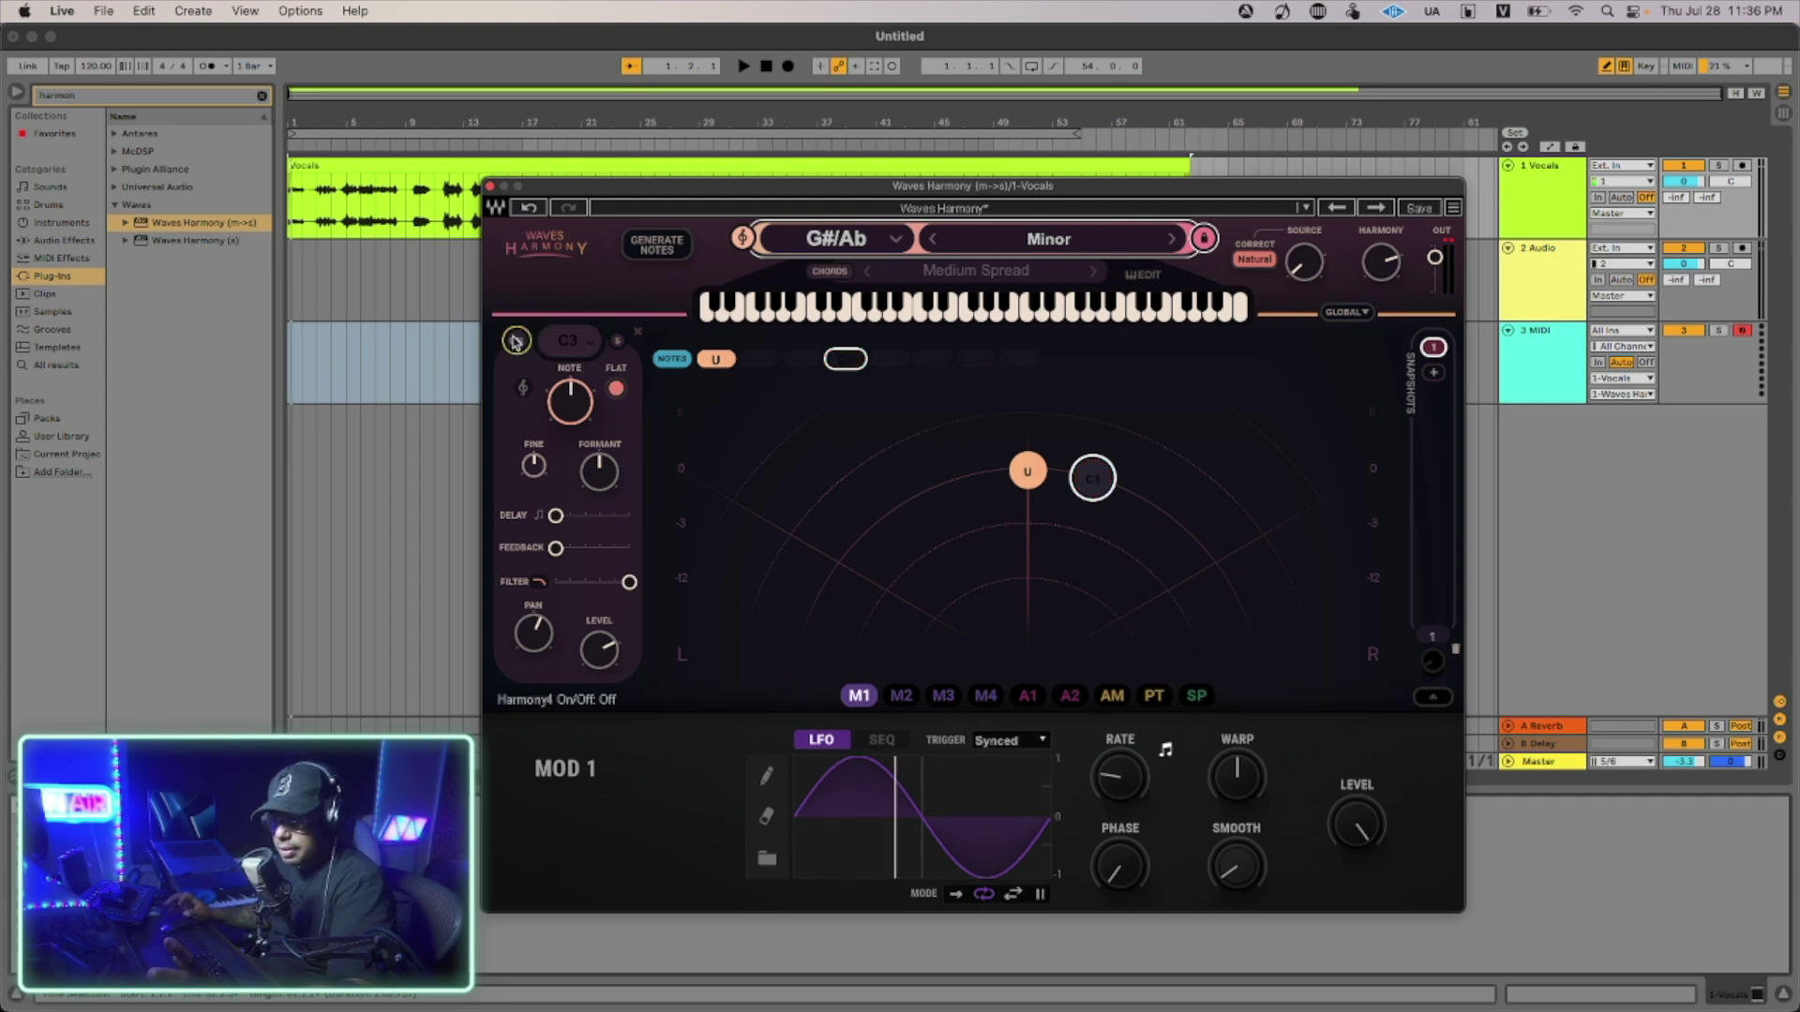
left_click(952, 501)
left_click(516, 341)
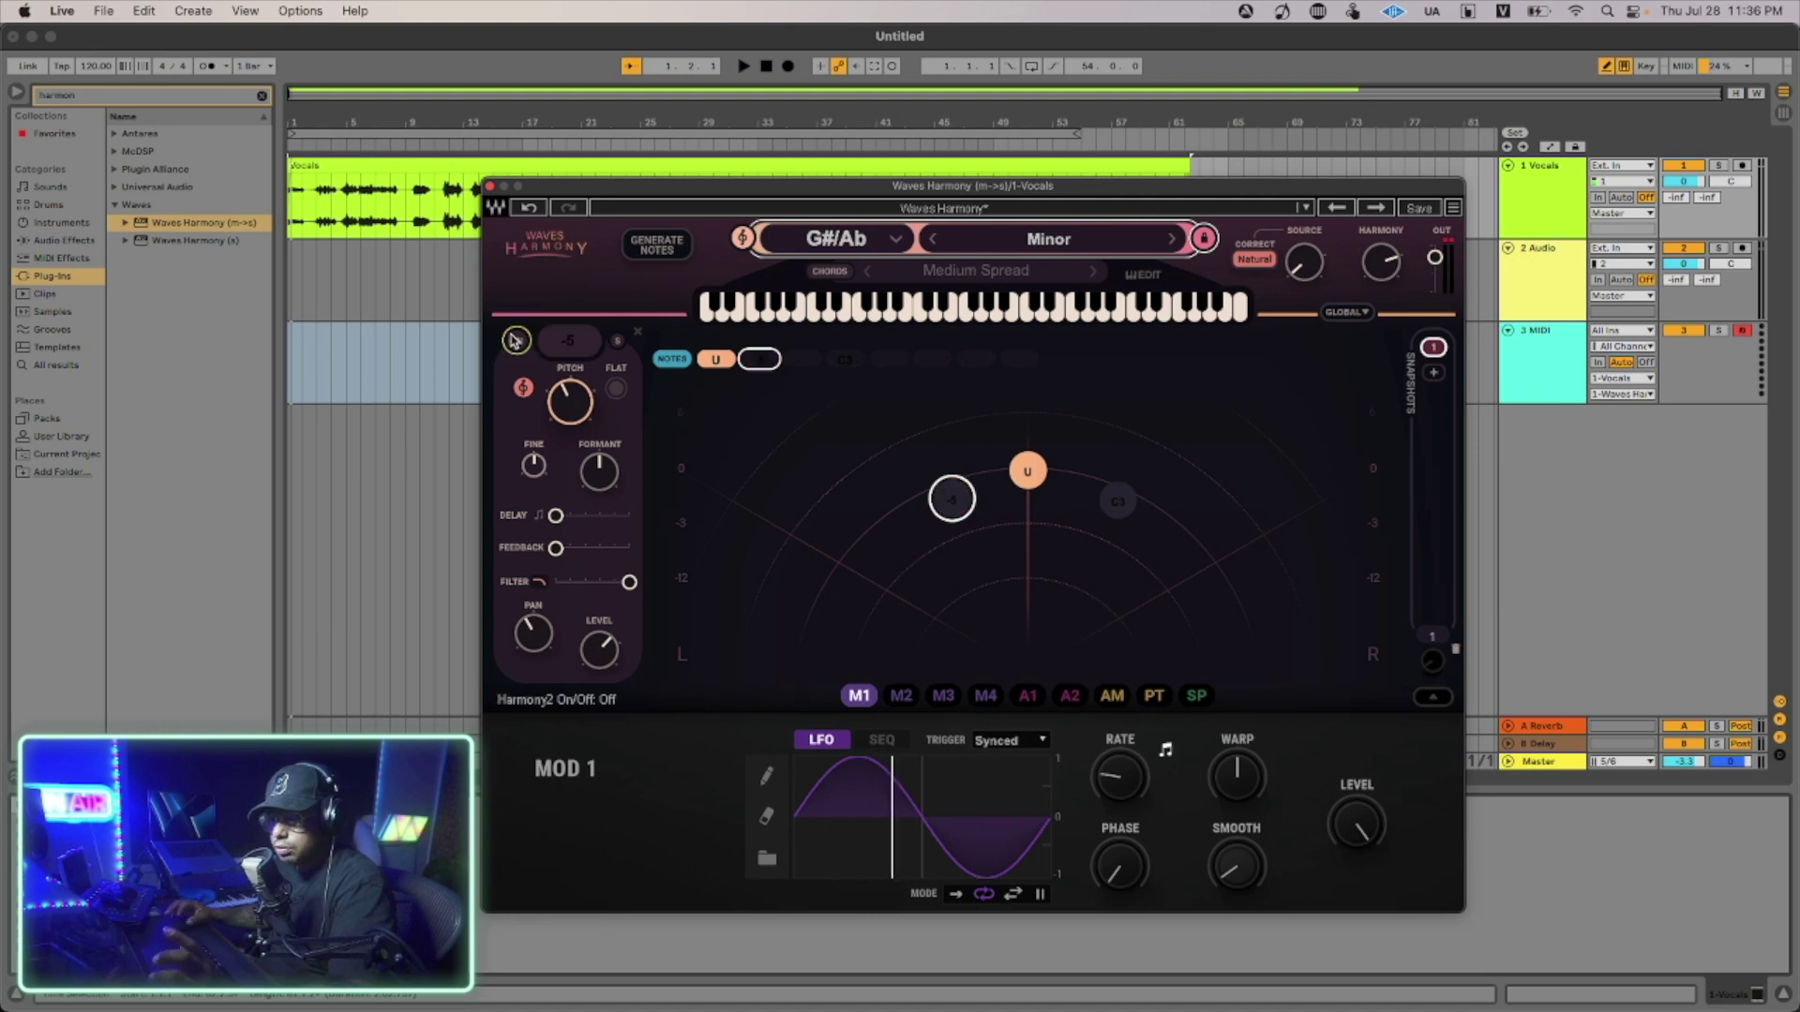
left_click(515, 340)
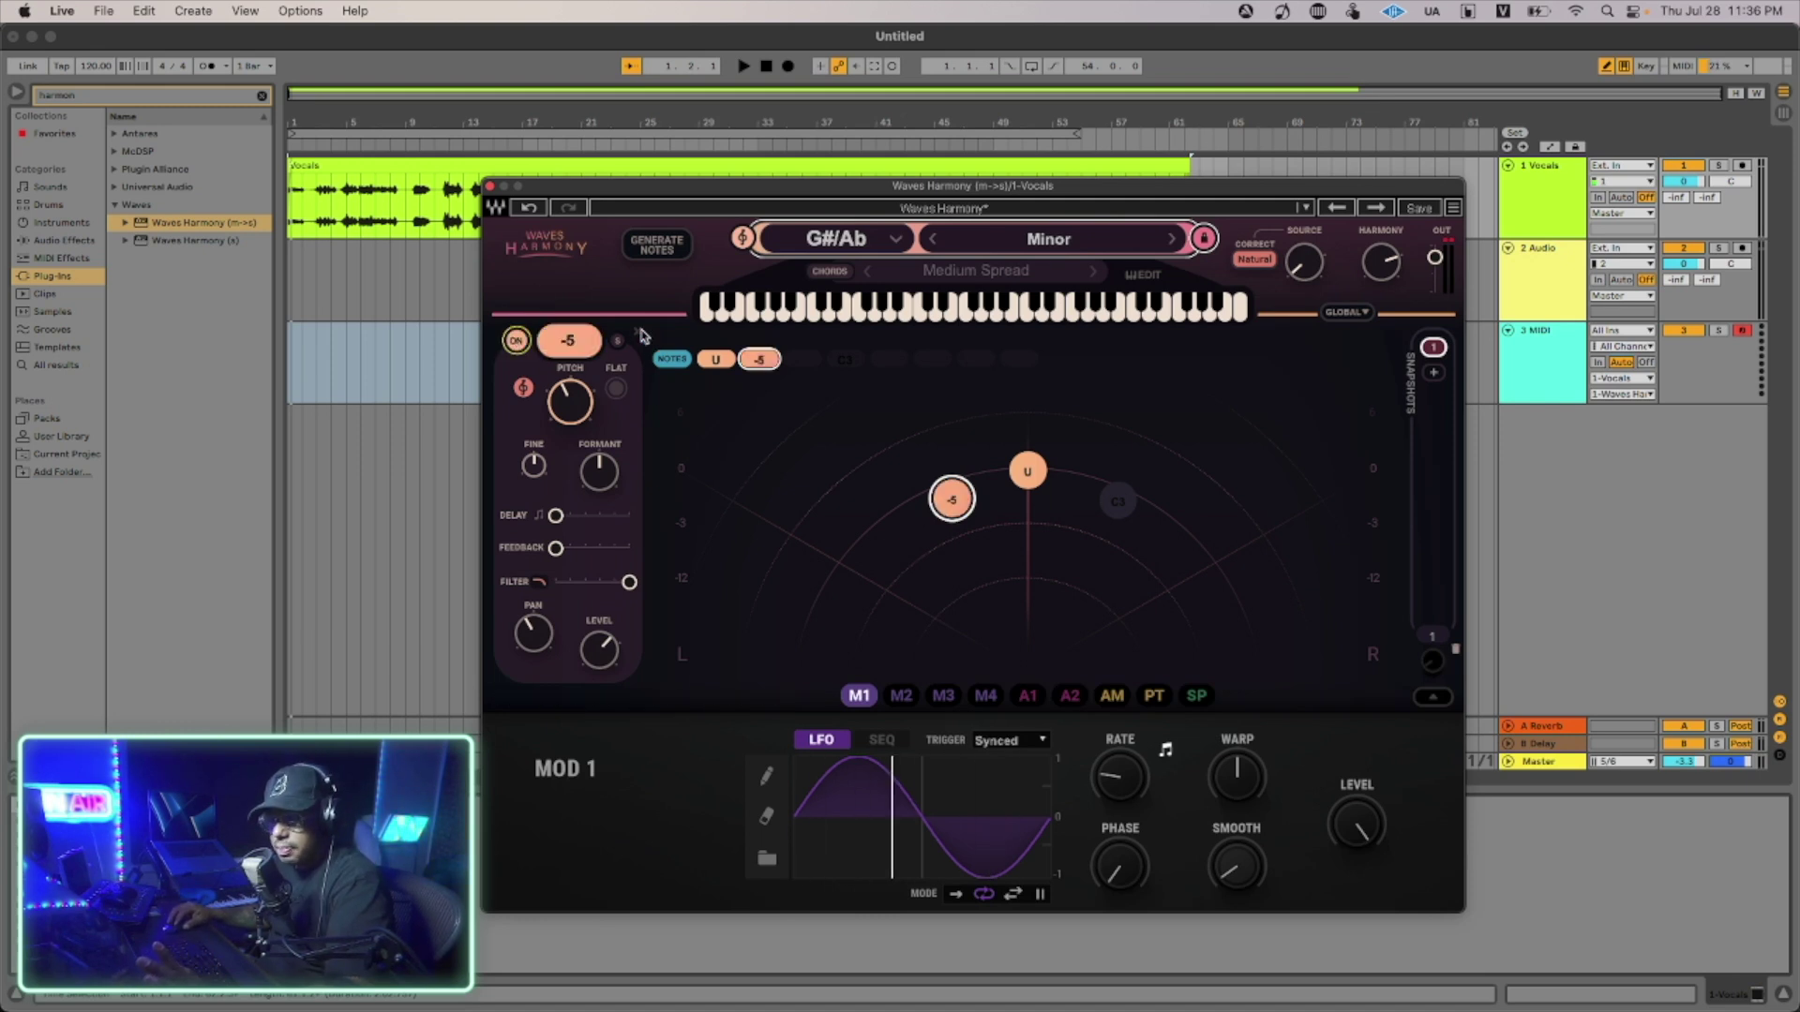
Delete the -5 harmony and the re-enabled C3 harmony, and add a new -5 harmony just right below the unison voice.
left_click(637, 332)
left_click(1118, 501)
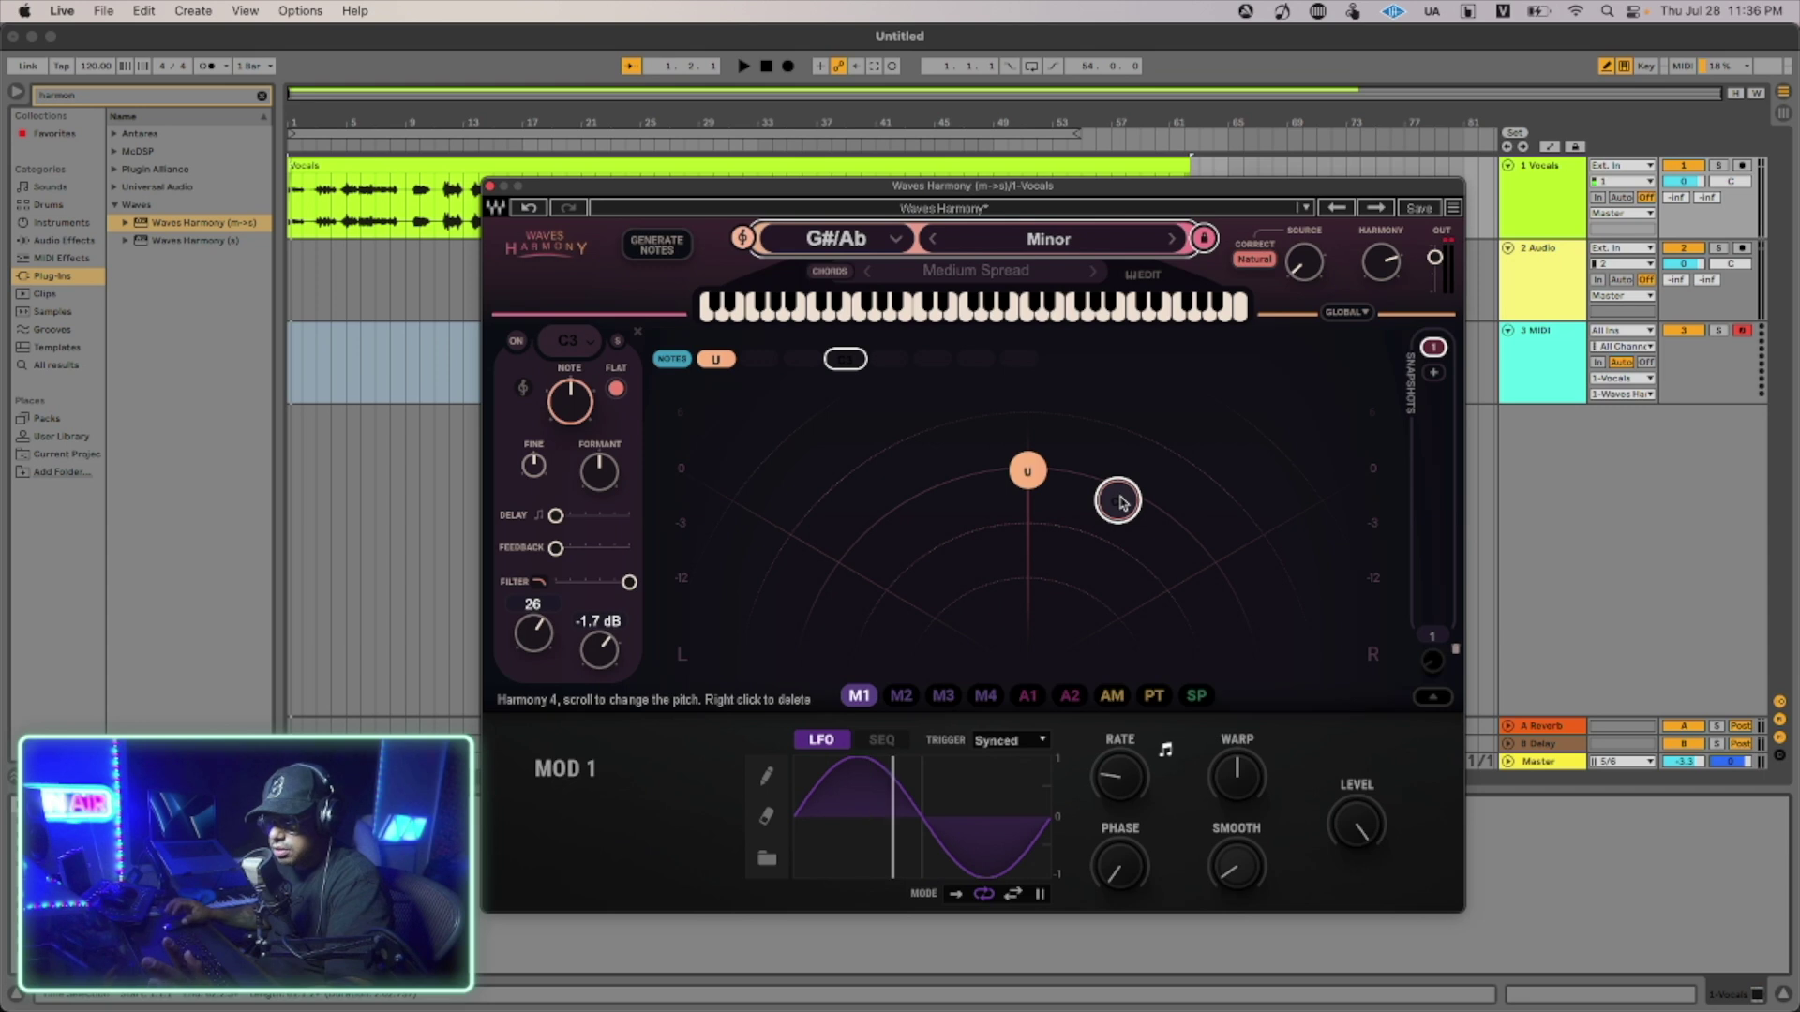
left_click(516, 340)
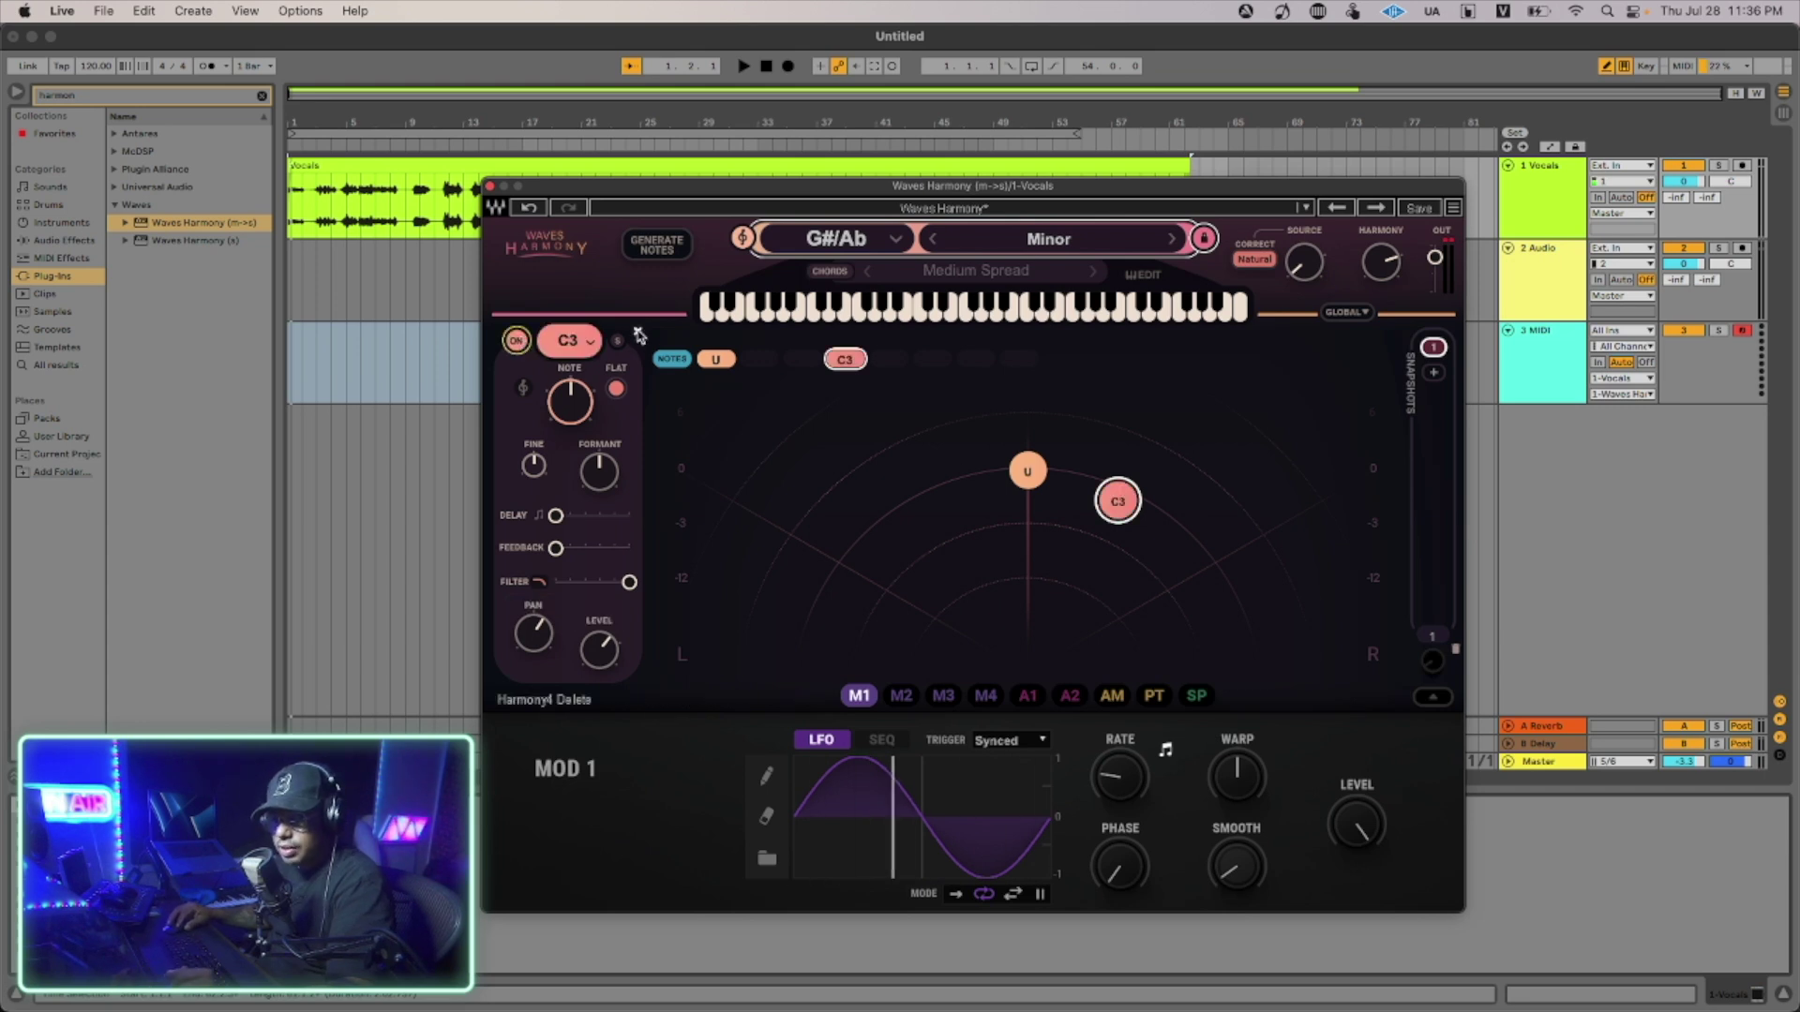
left_click(637, 333)
left_click(1060, 514)
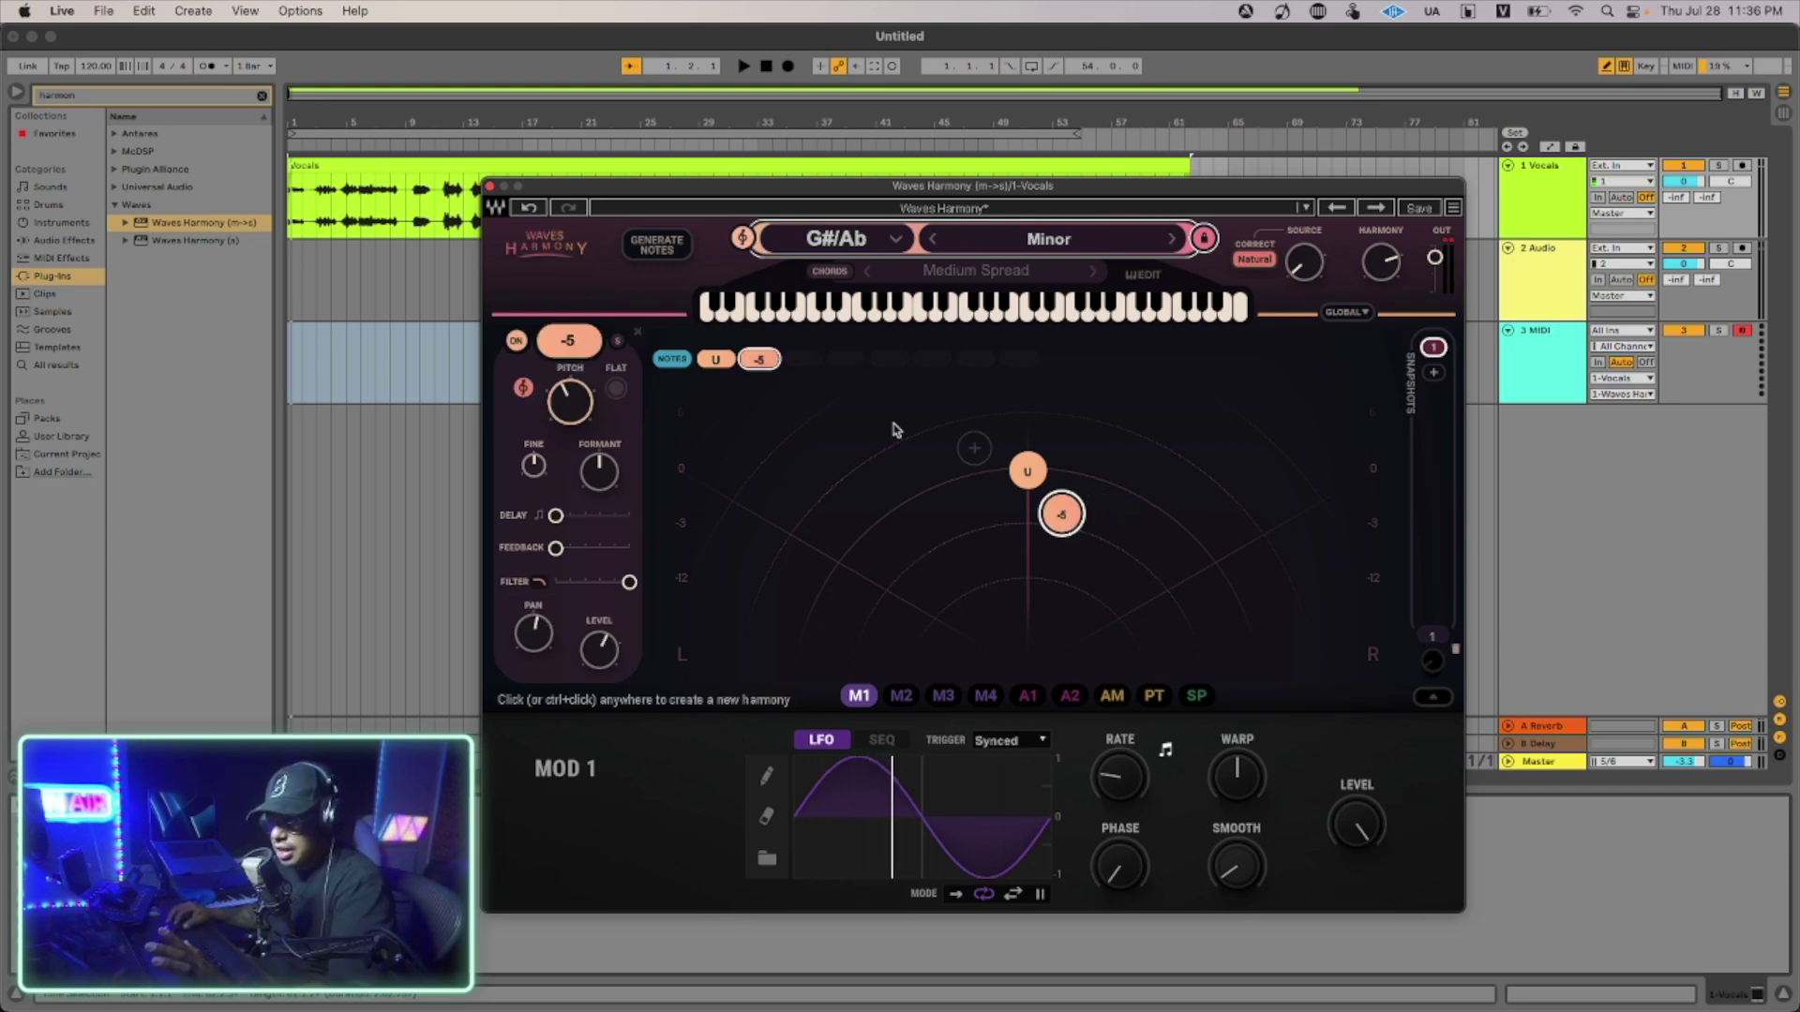
Solo the -5 harmony and audition it with different fine-tune offsets, including 15 cents.
key("space")
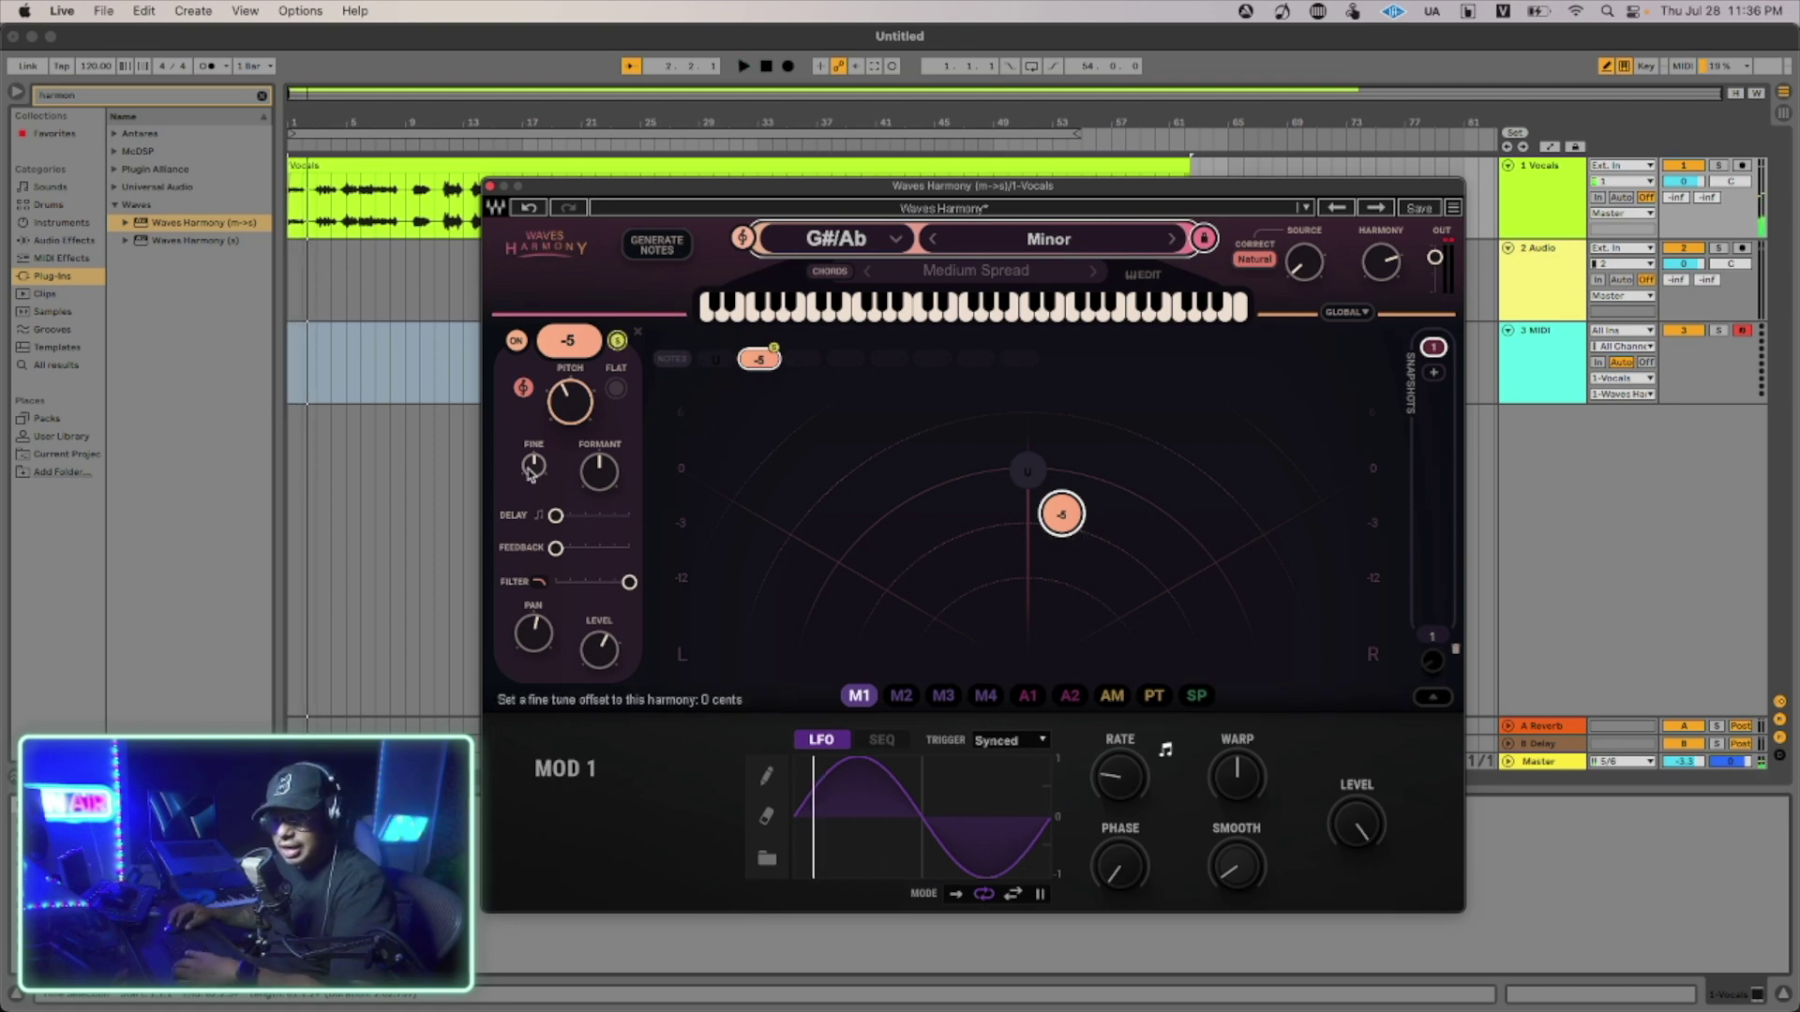
mouse_move(533, 465)
left_mouse_down()
mouse_move(533, 448)
mouse_move(530, 471)
left_mouse_up()
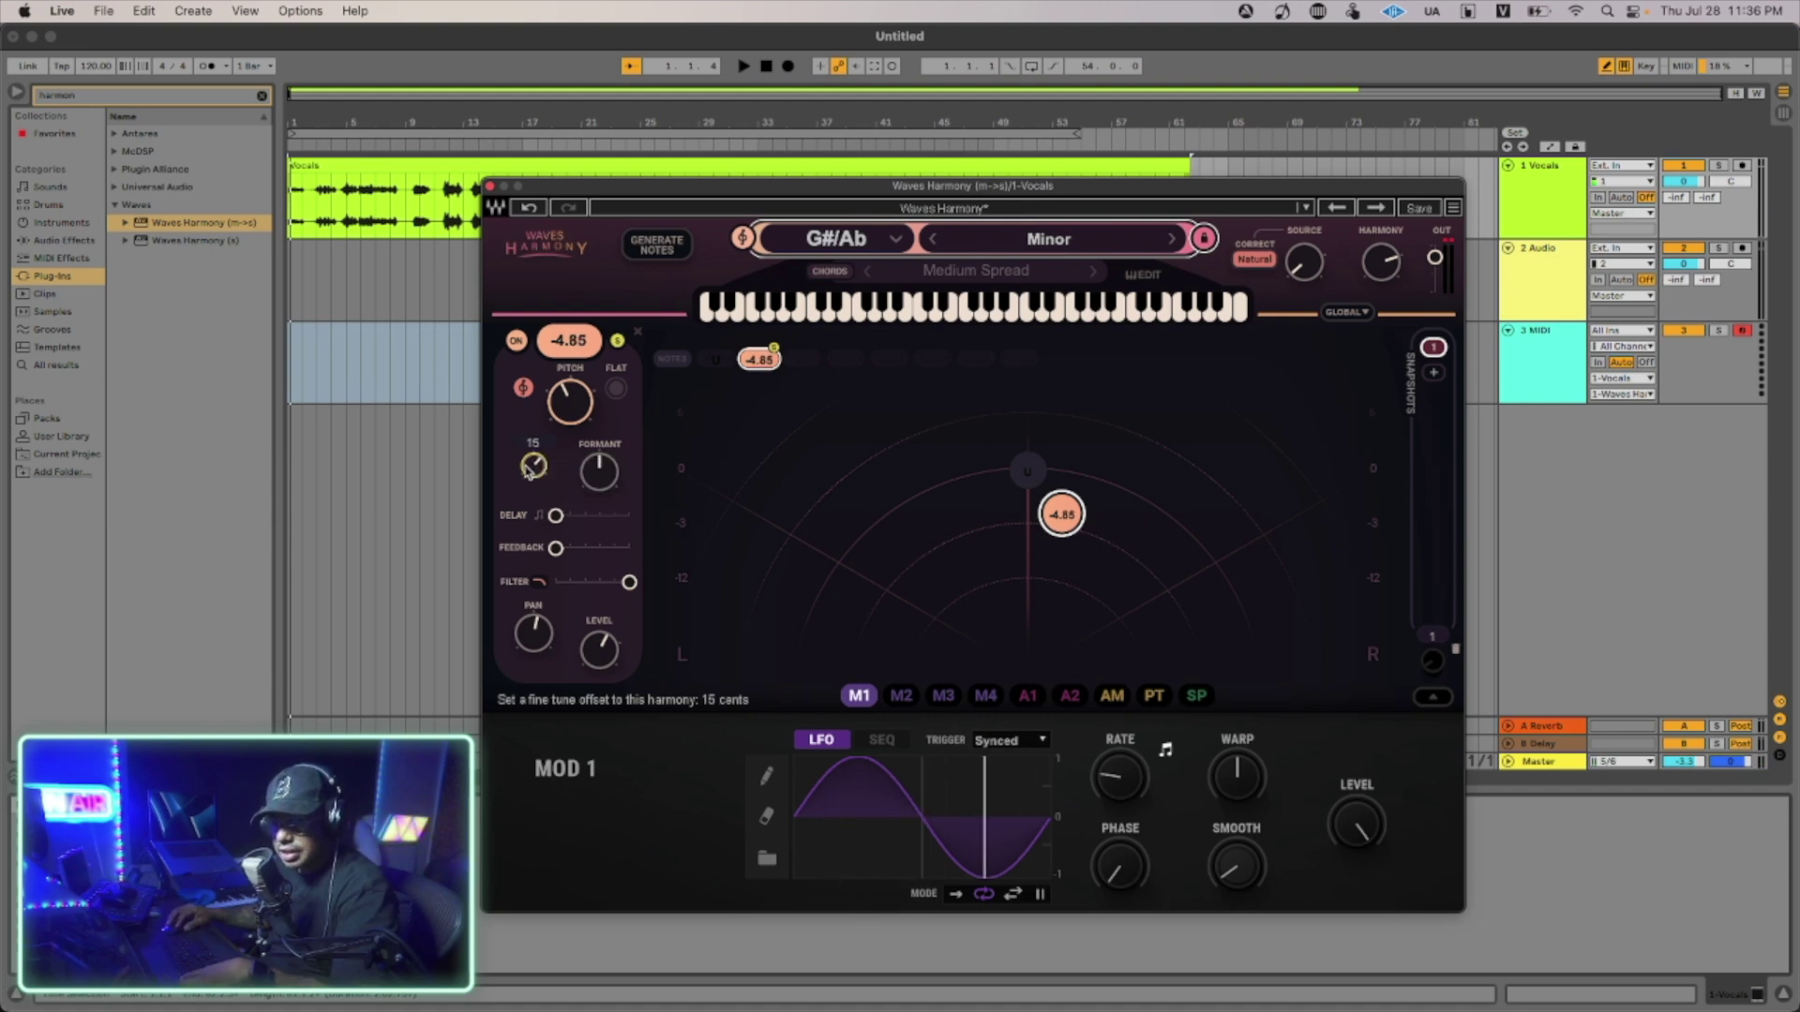
double_click(531, 469)
type("6")
key("Return")
left_click_drag(534, 465, 533, 470)
Lower the -5 harmony's formant and set its fine-tune offset to 0 cents.
left_click_drag(599, 469, 604, 479)
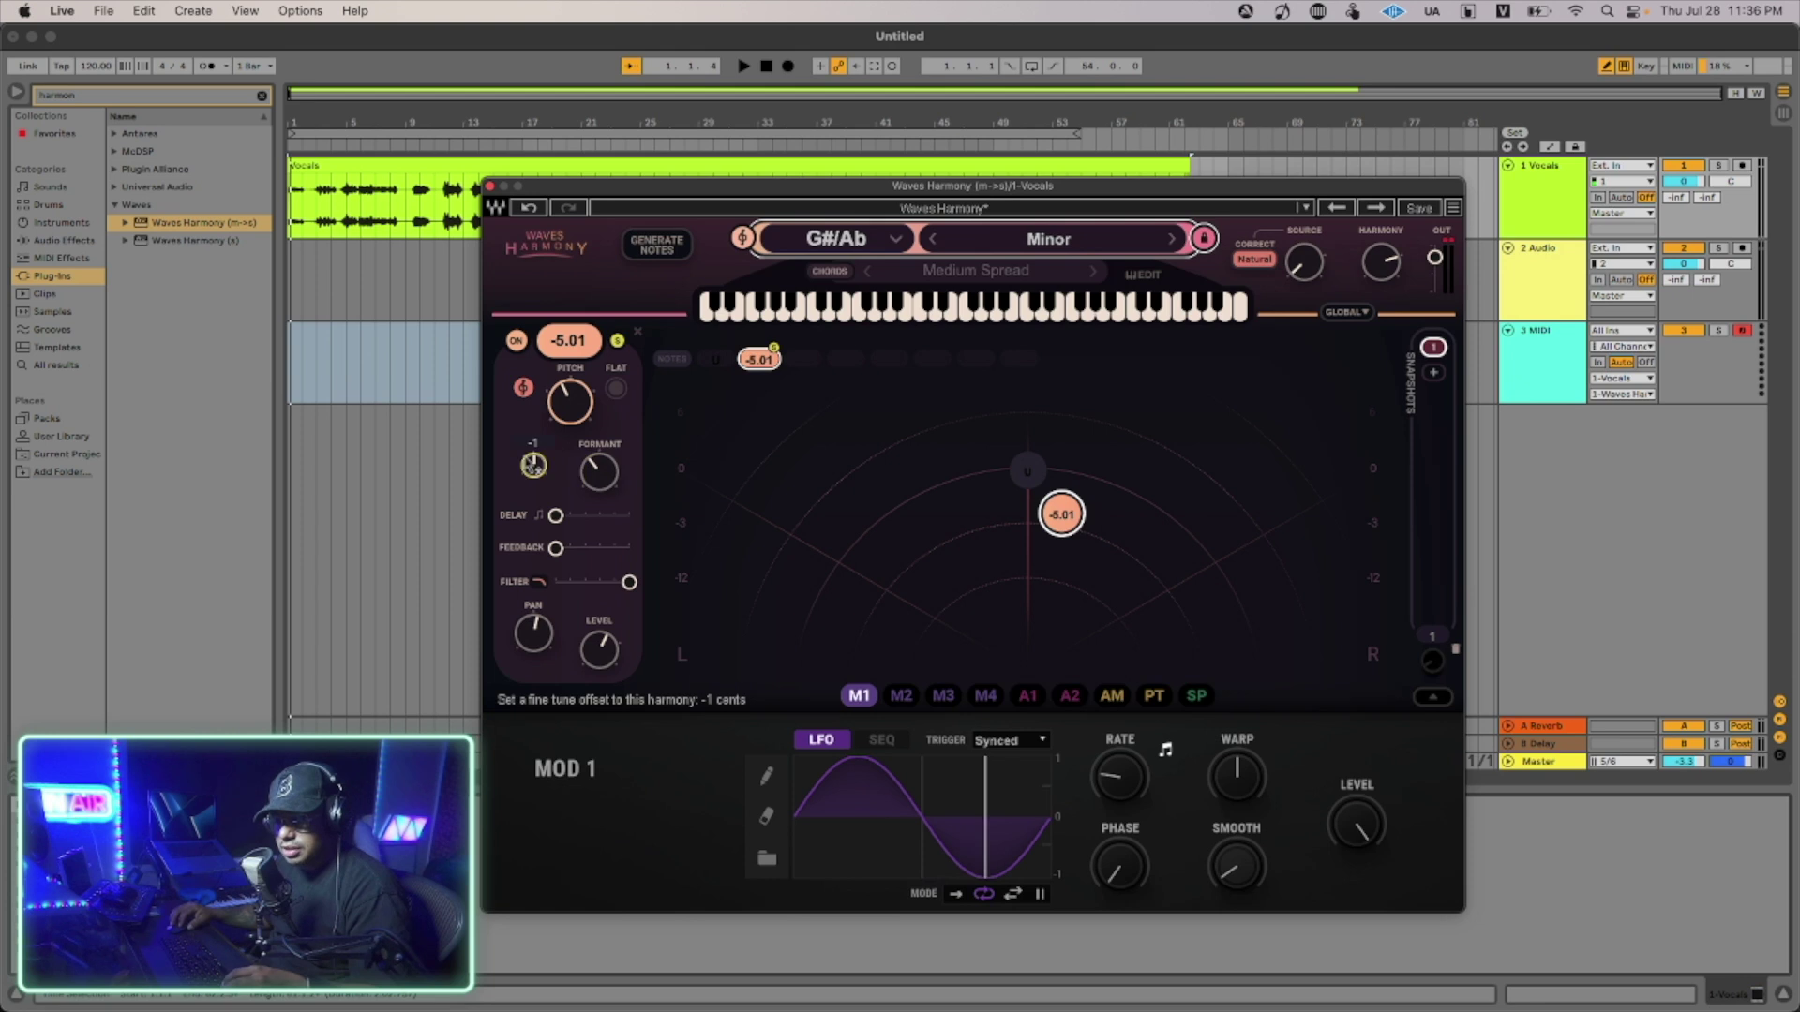
double_click(534, 467)
type("0")
key("Return")
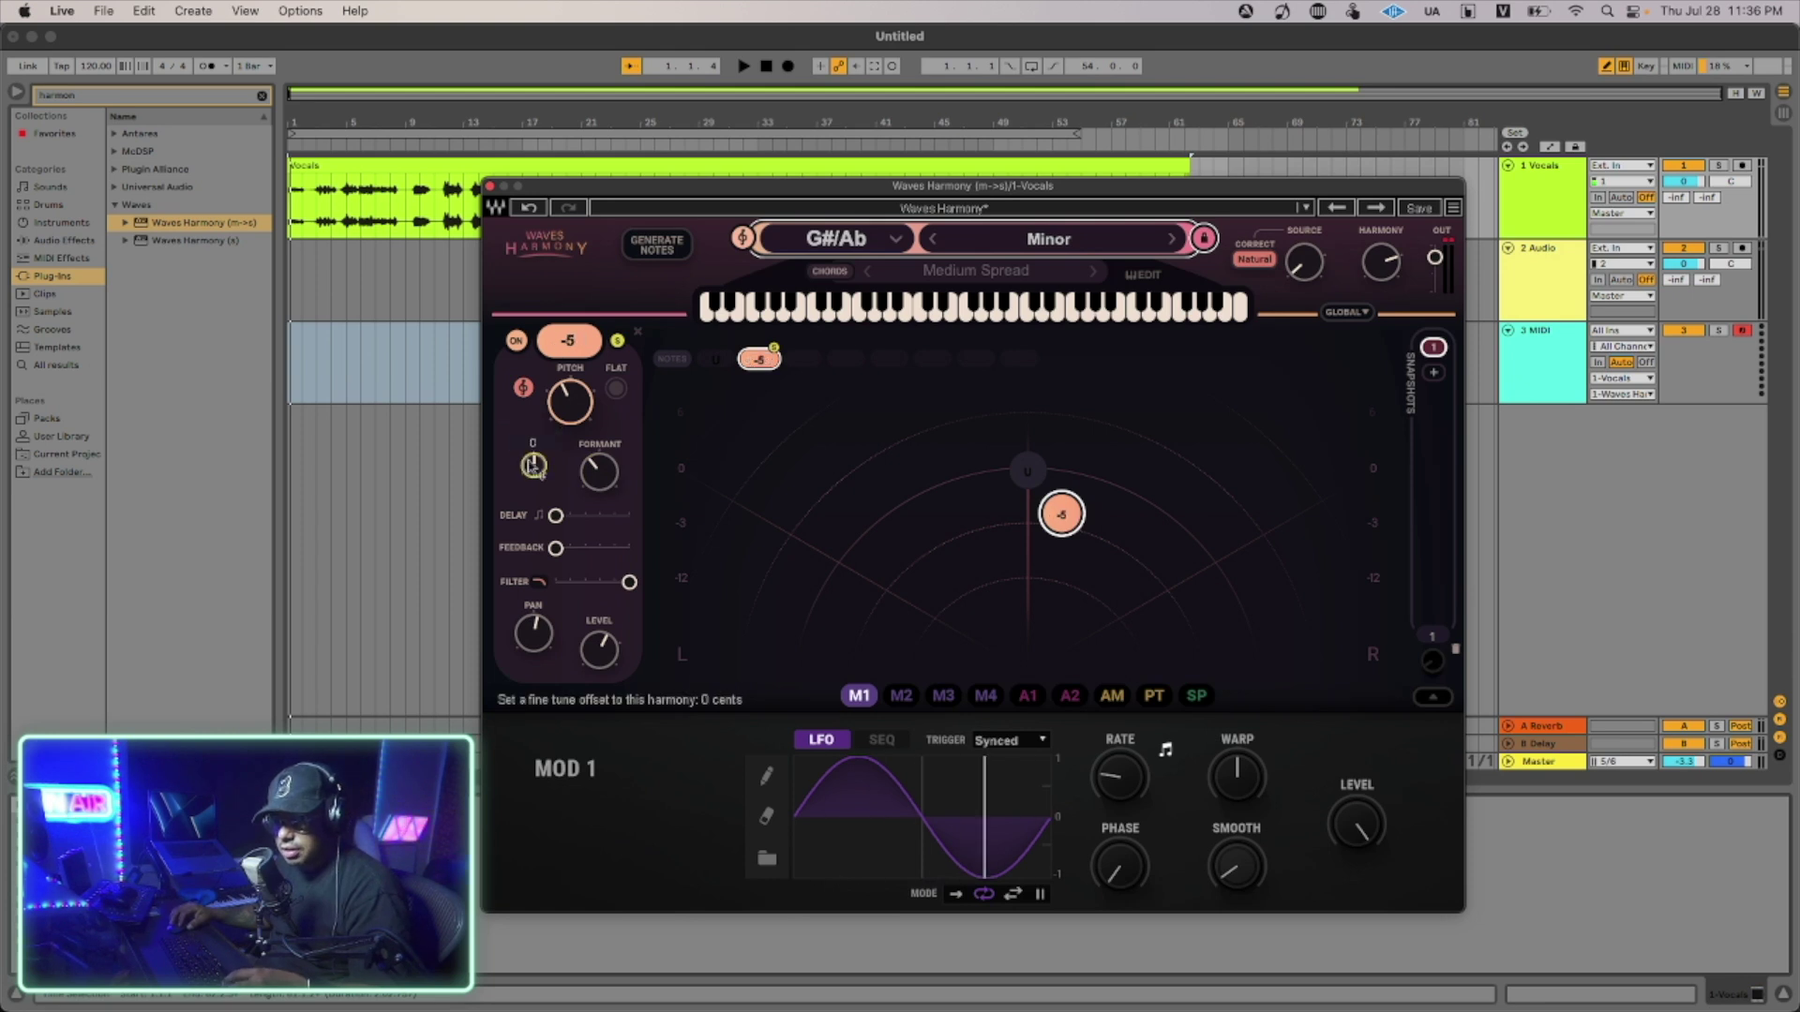
Set the formant to 12 for all notes and for the soloed -5 harmony while auditioning the vocal.
key("space")
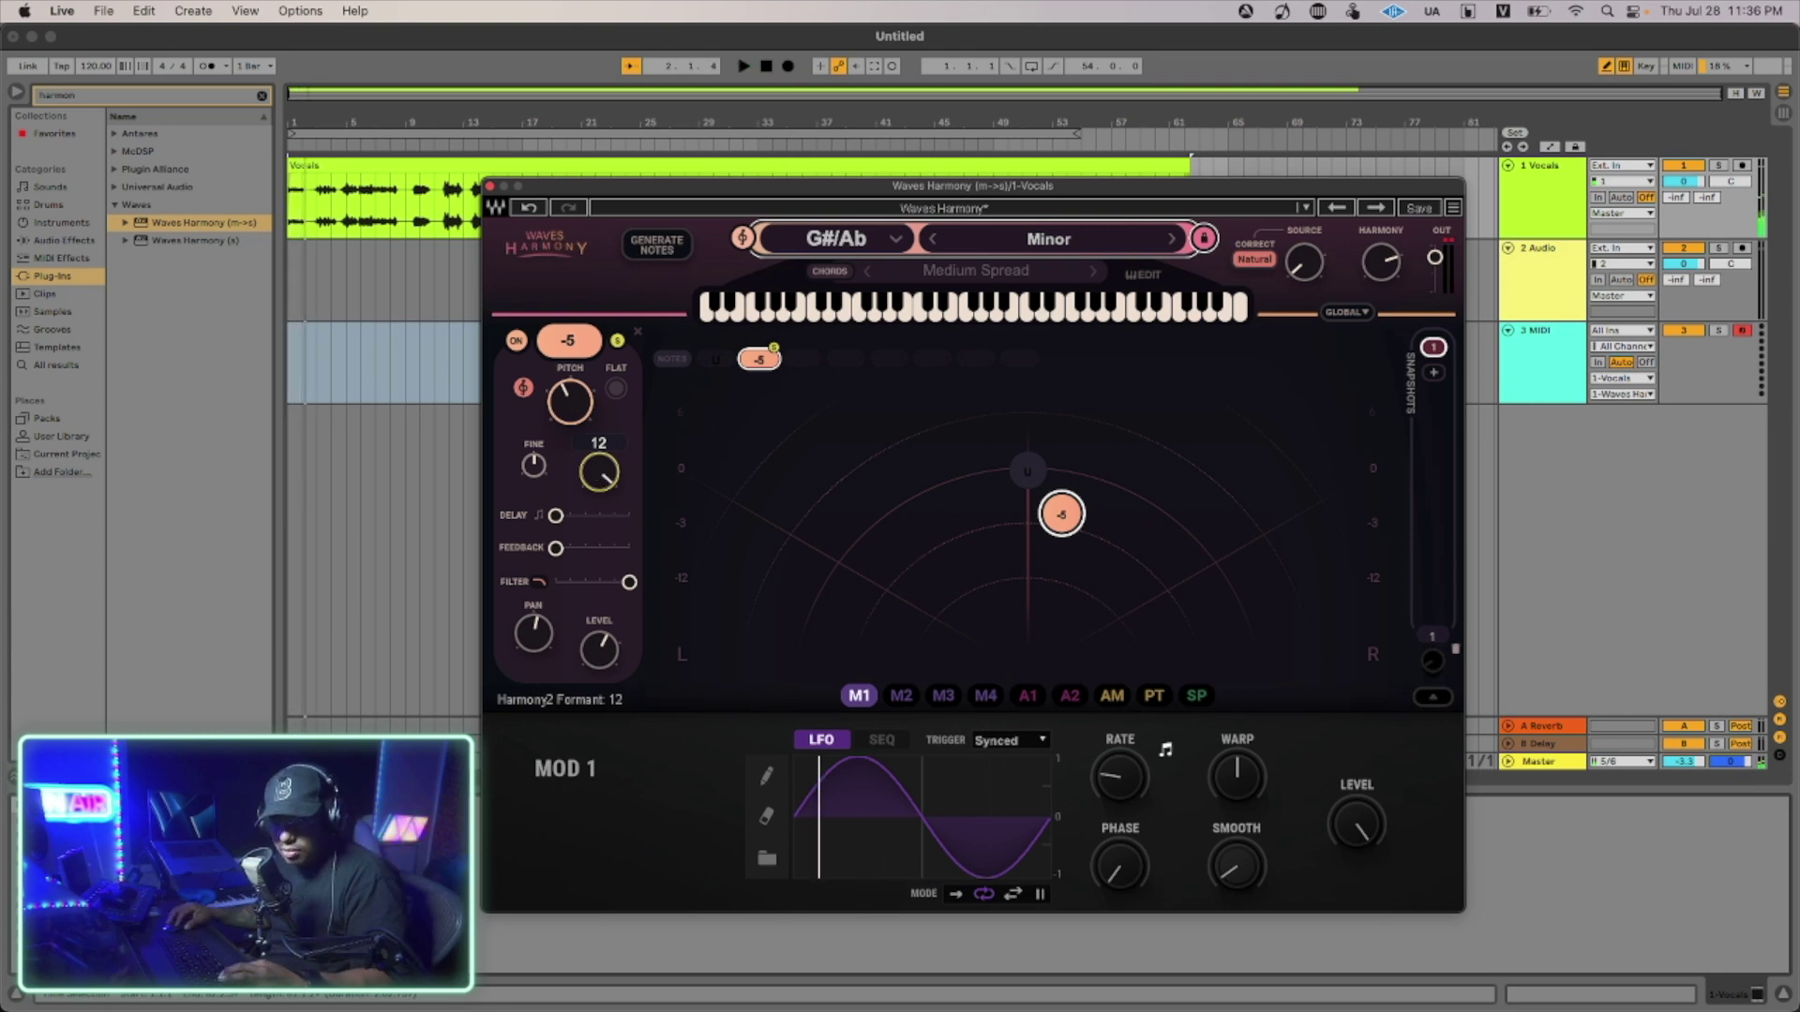
key("space")
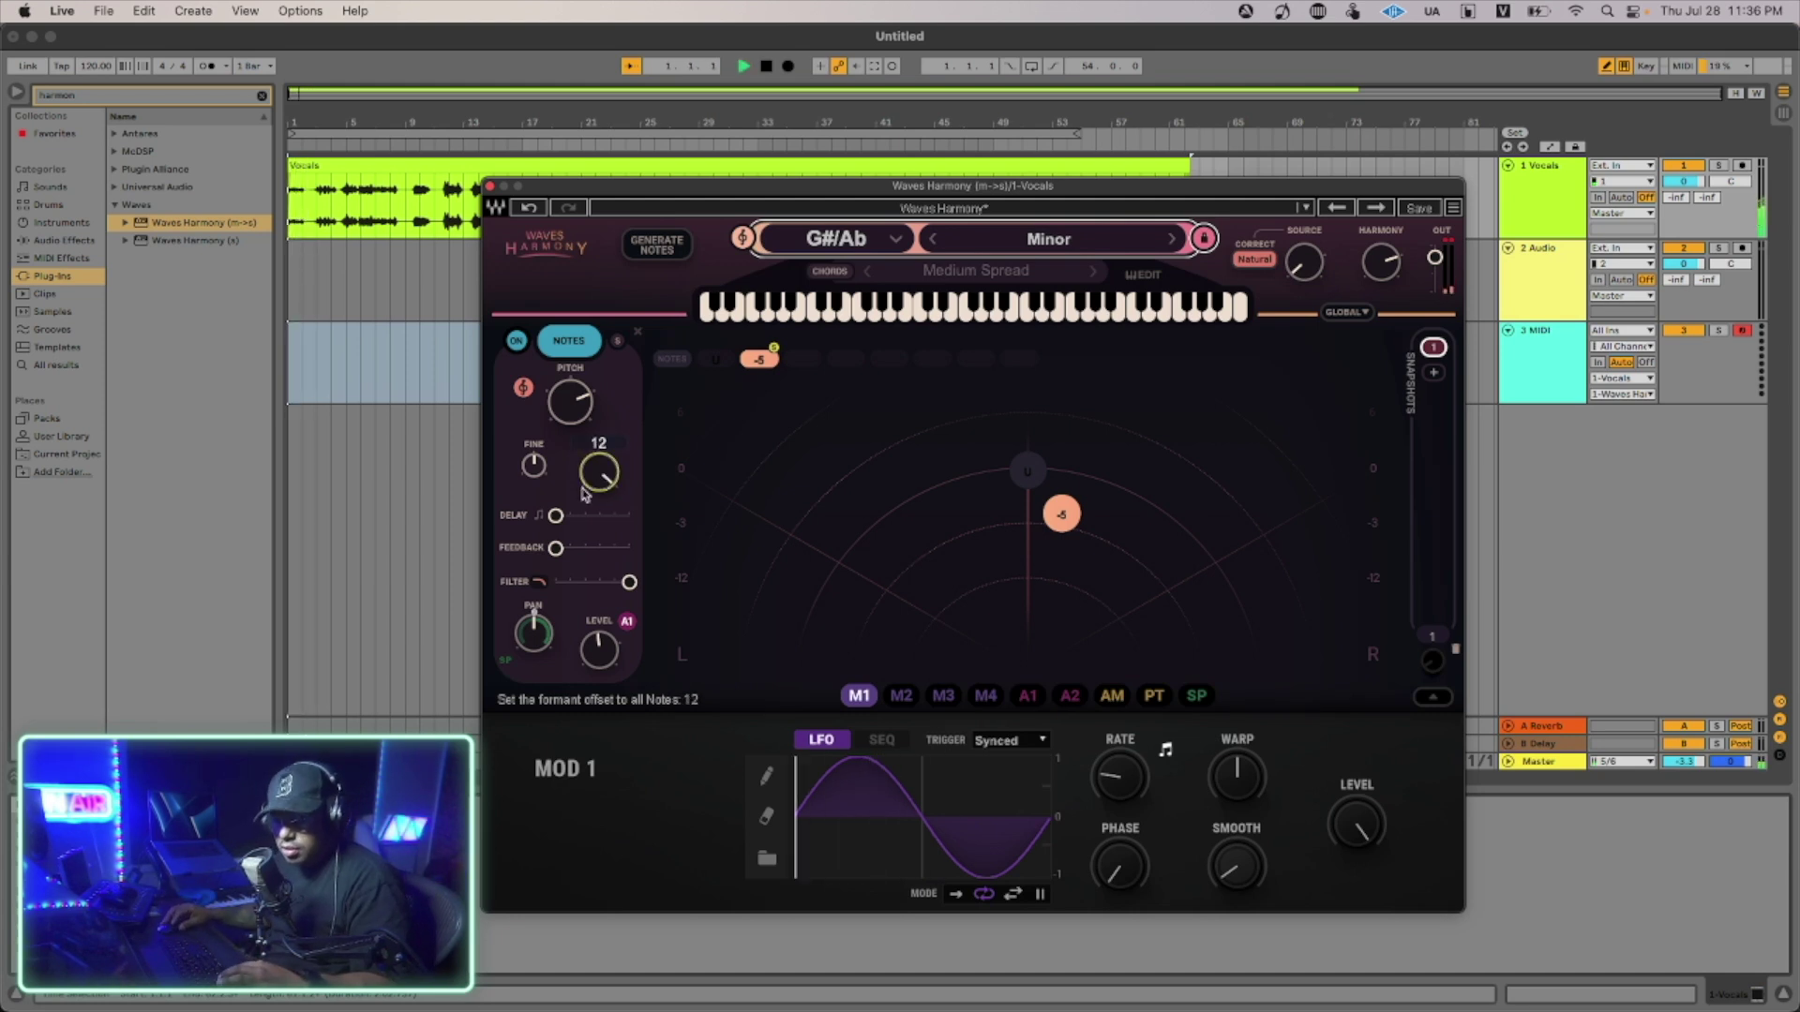
key("space")
left_click(1062, 515)
left_click_drag(597, 479, 598, 461)
key("space")
key("space")
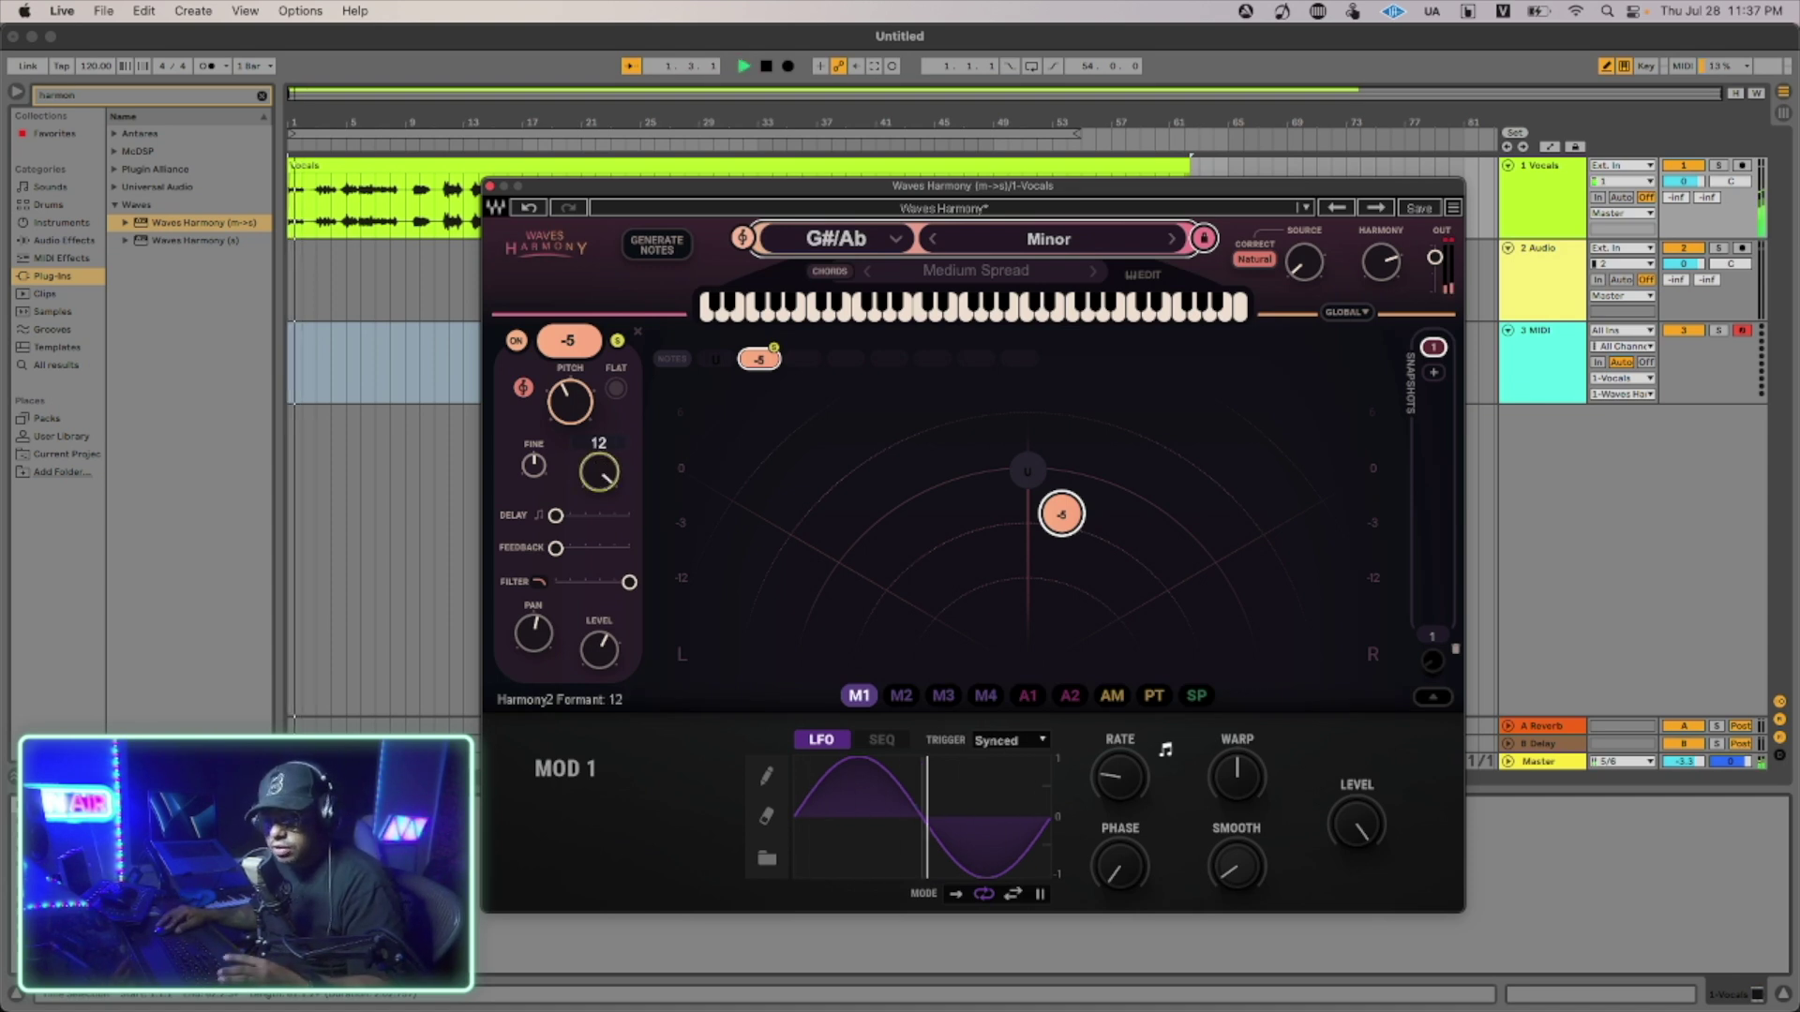
Bring the -5 harmony's formant down to a moderate positive setting and audition the result.
mouse_move(599, 450)
left_mouse_down()
mouse_move(599, 480)
mouse_move(592, 462)
left_mouse_up()
key("space")
key("space")
key("space")
key("space")
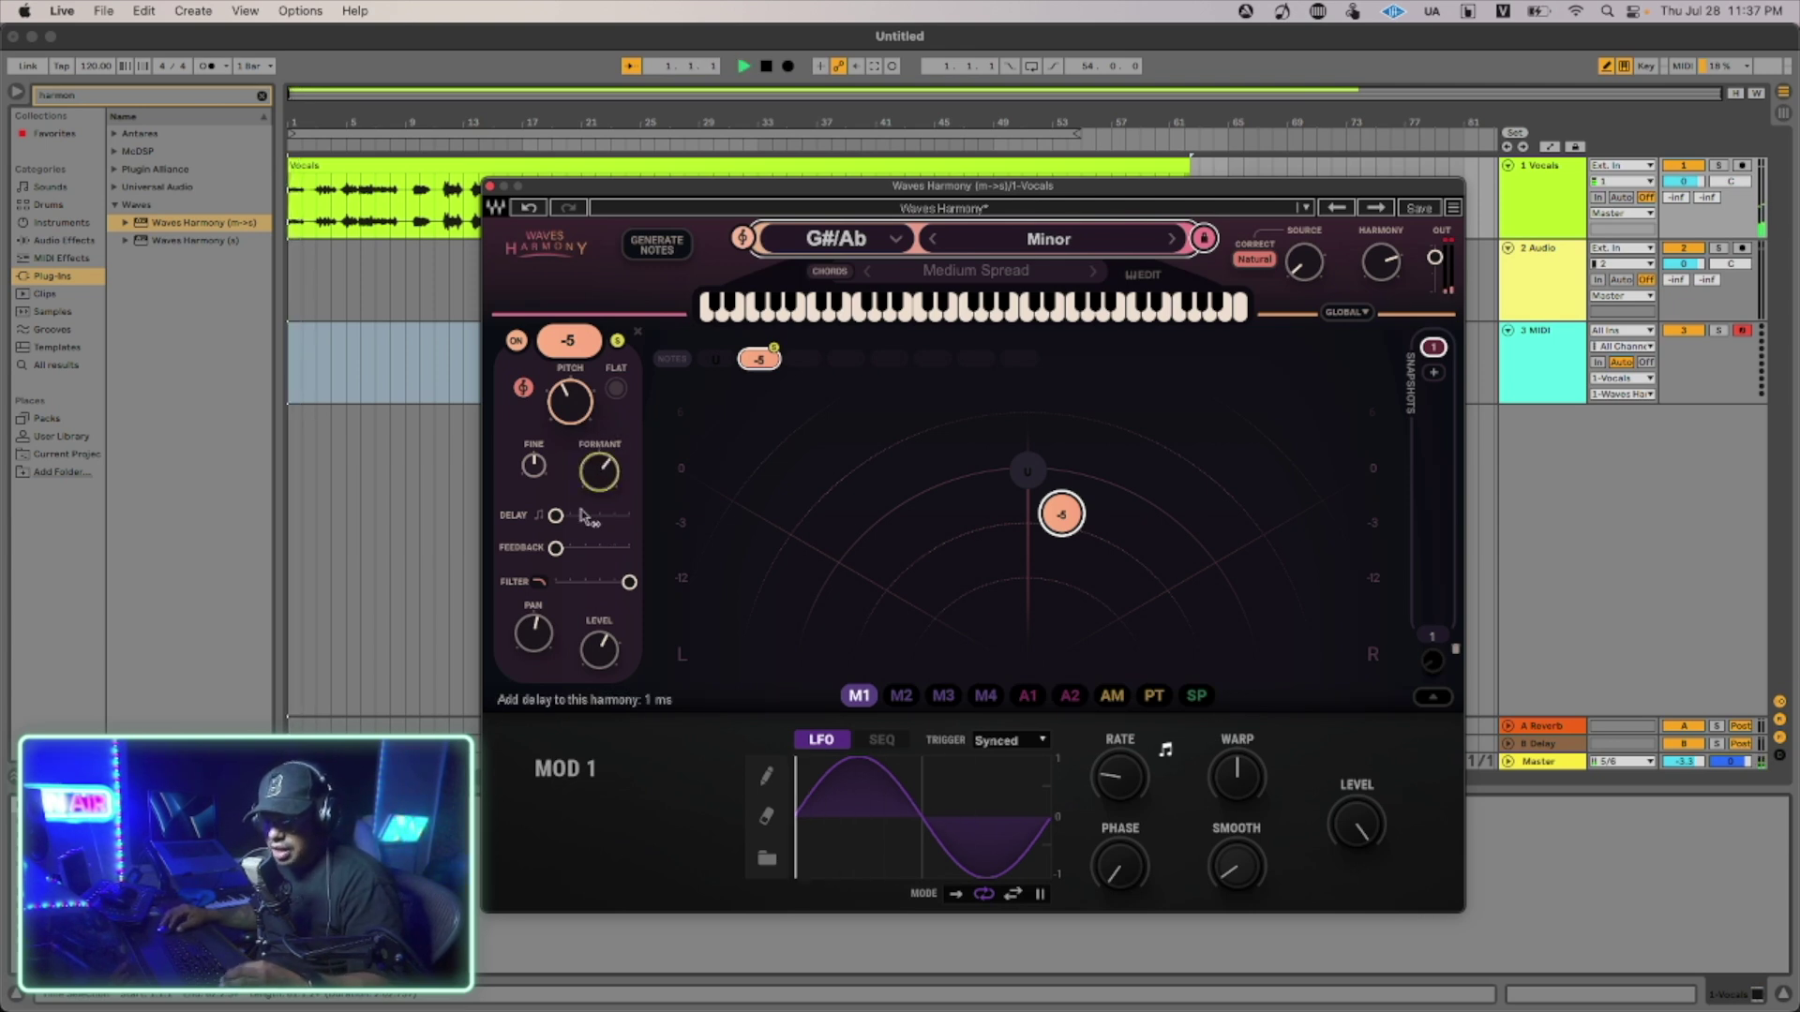
Audition the -5 harmony with a delay of about 469 ms and reduce the delay to 69 ms.
mouse_move(555, 516)
left_mouse_down()
mouse_move(640, 525)
mouse_move(586, 522)
left_mouse_up()
key("space")
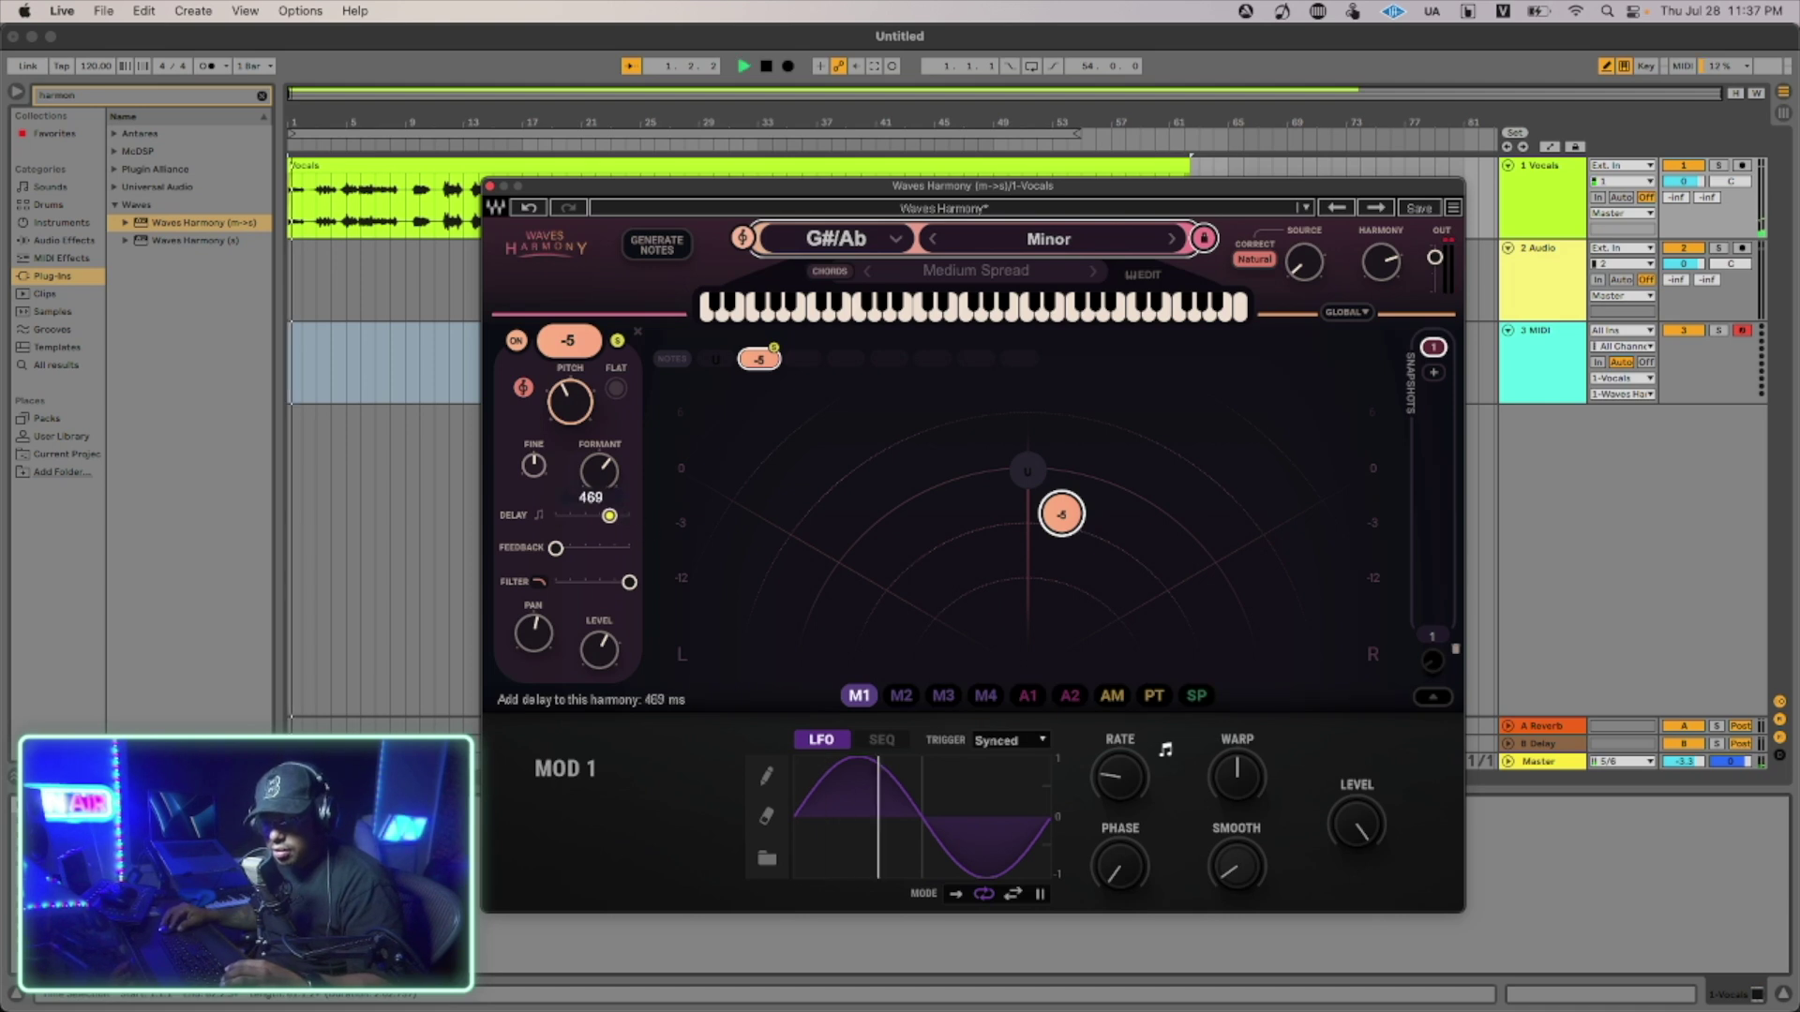
key("space")
mouse_move(559, 517)
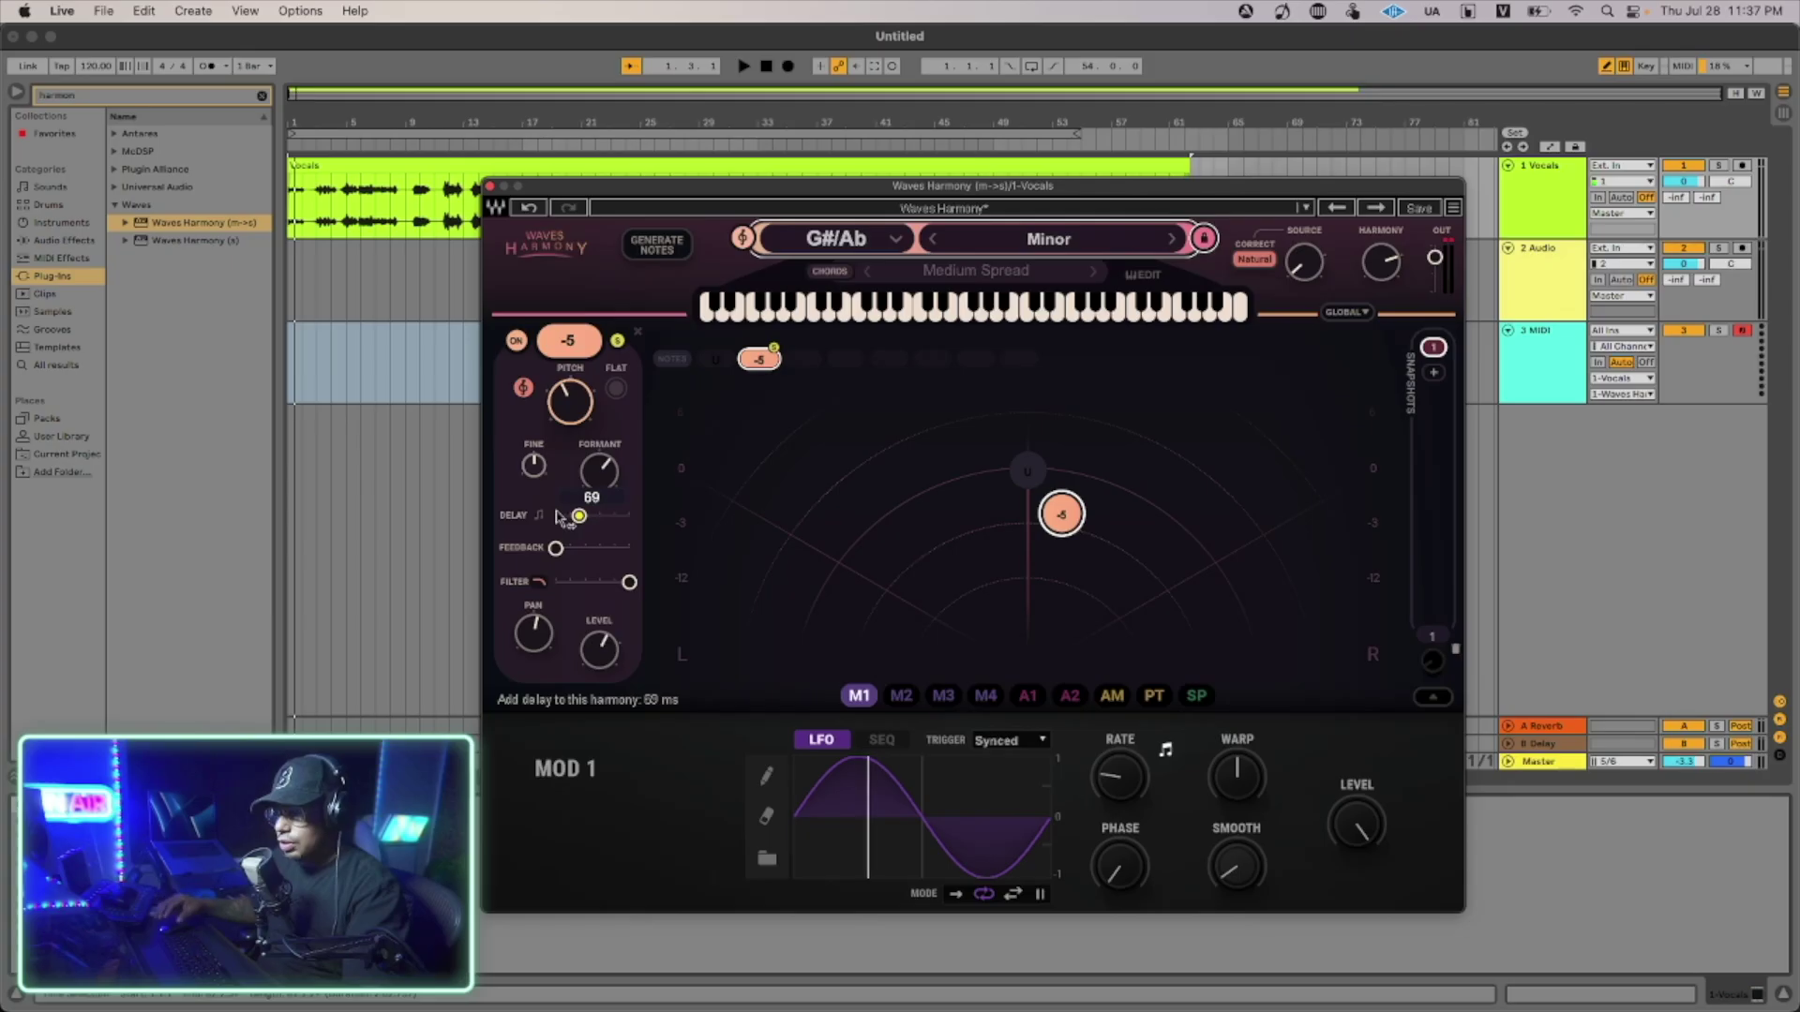
Unsolo the -5 harmony, audition it alongside the unison voice, and set its delay to 1 ms.
left_click(1027, 472)
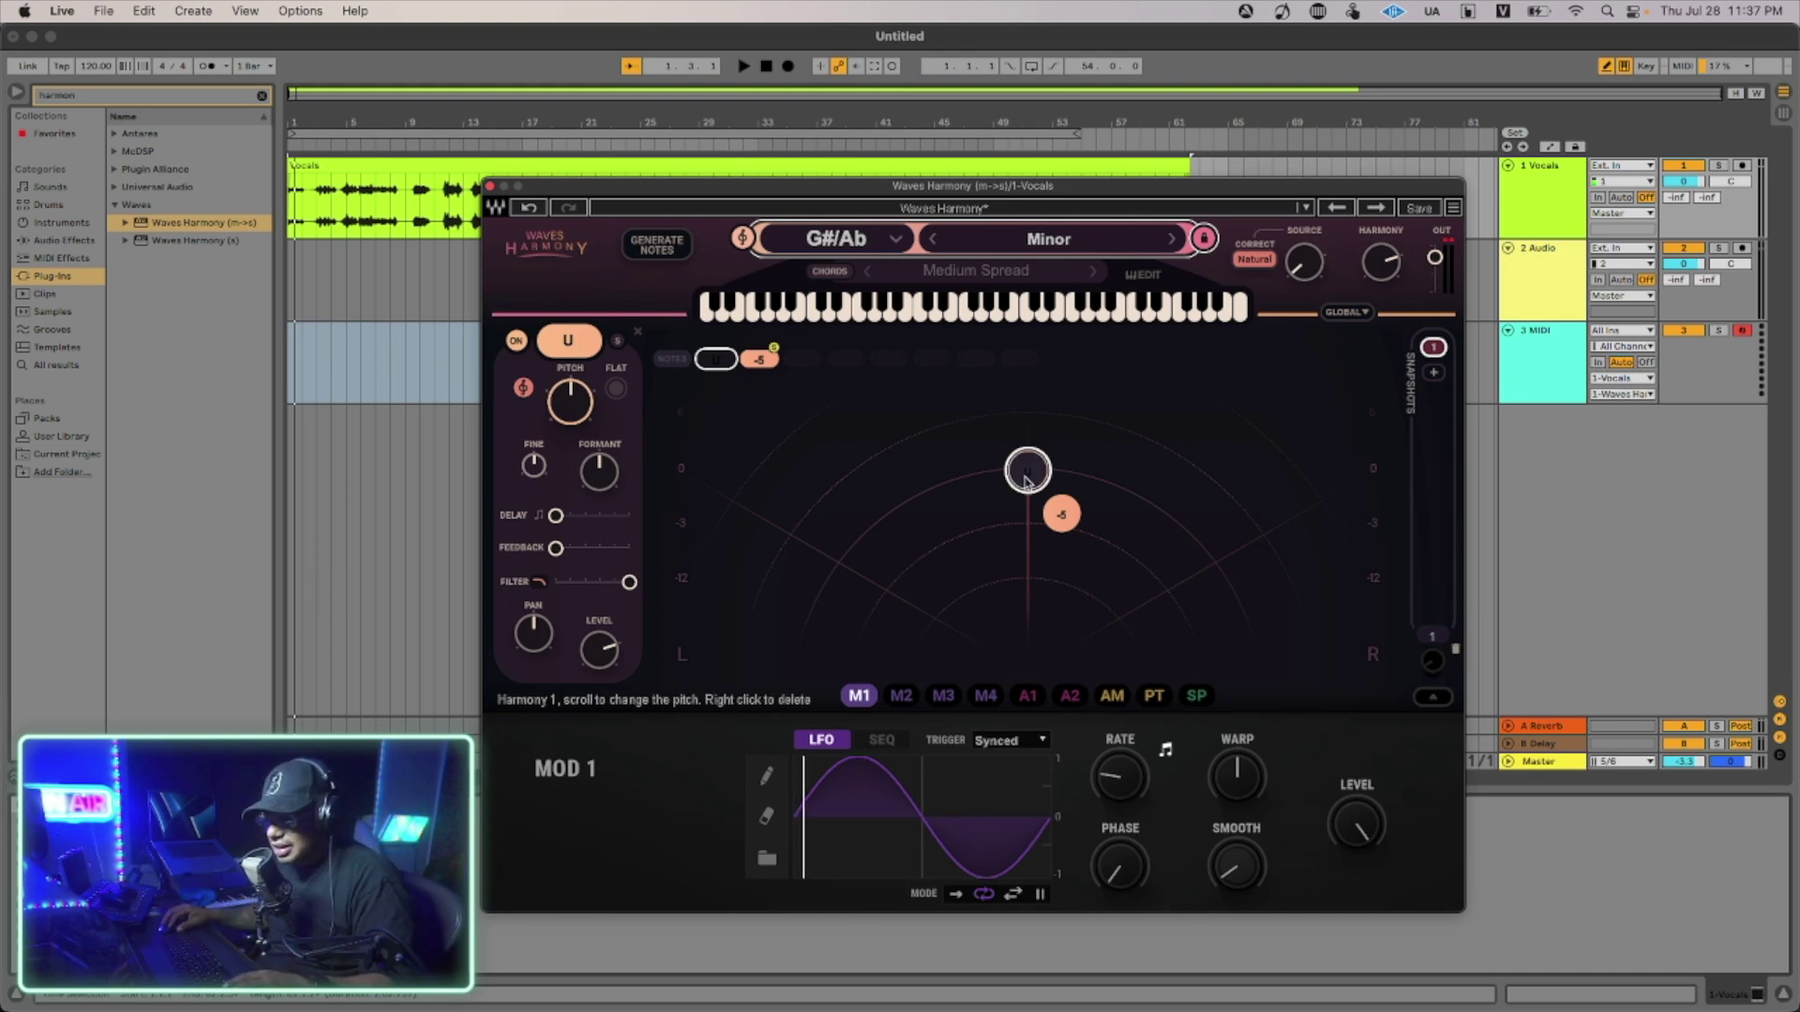
left_click(1062, 515)
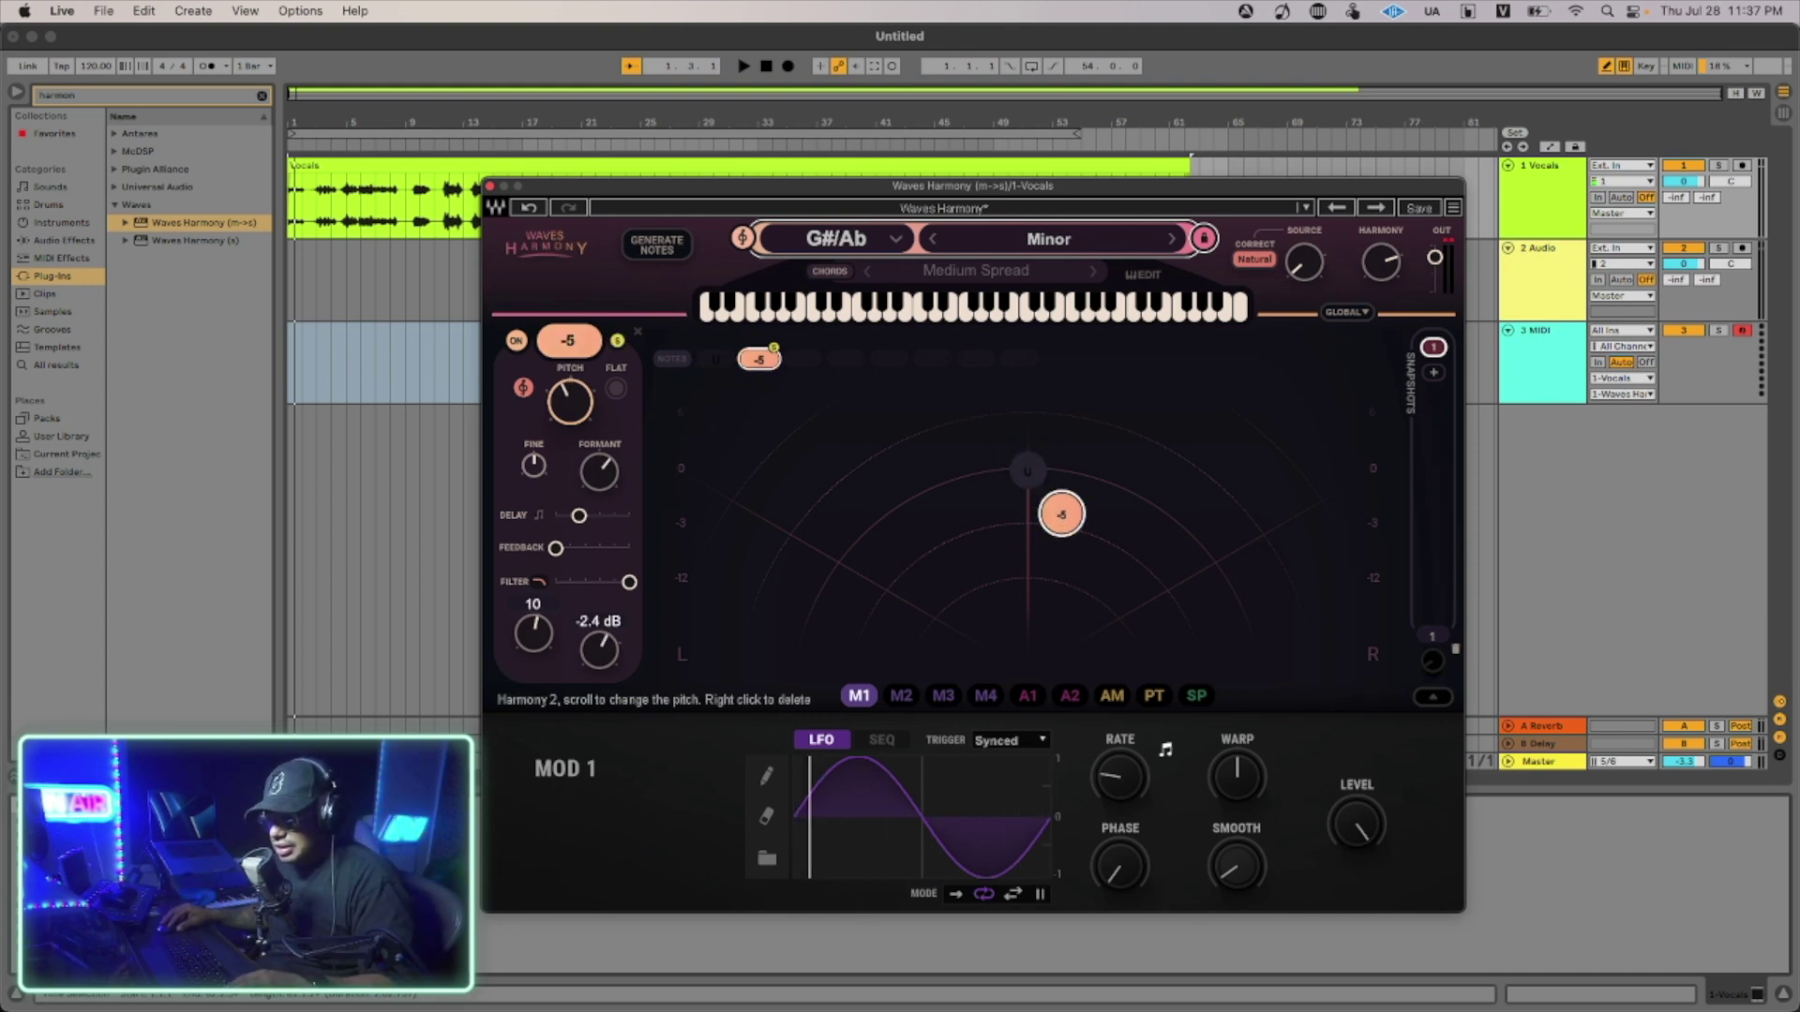
key("space")
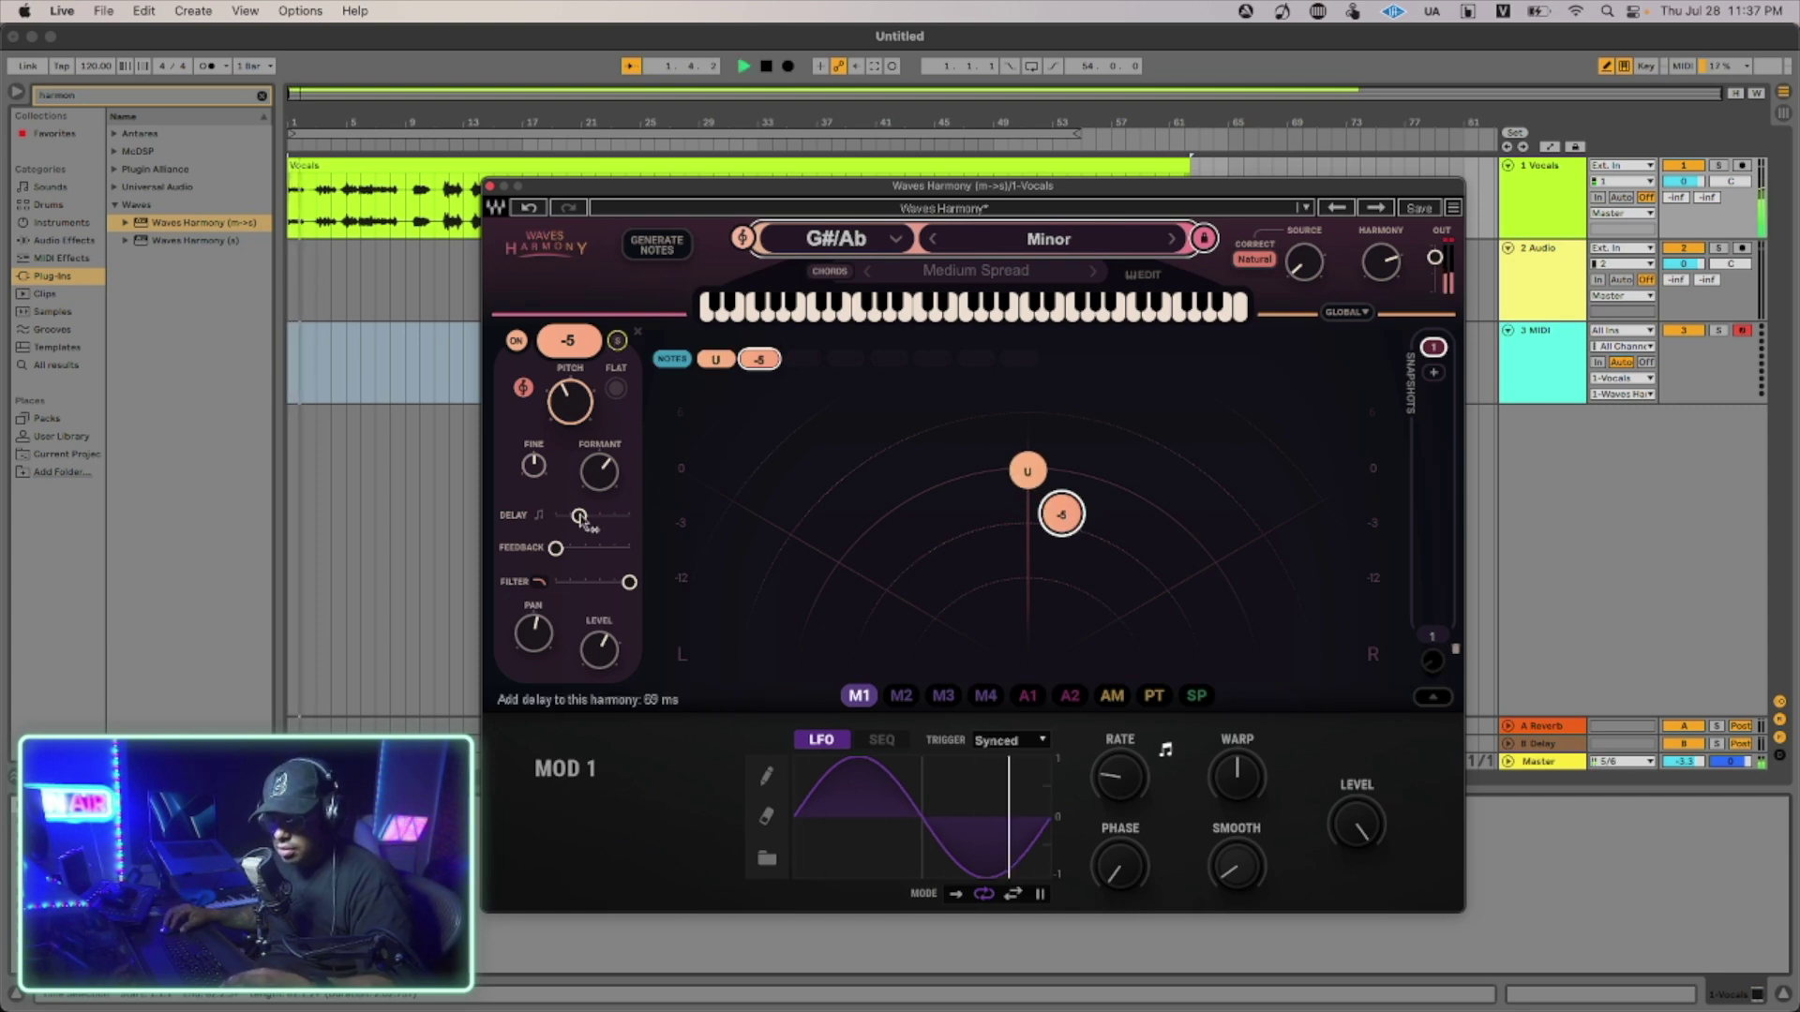
key("space")
left_click_drag(580, 518, 558, 517)
key("space")
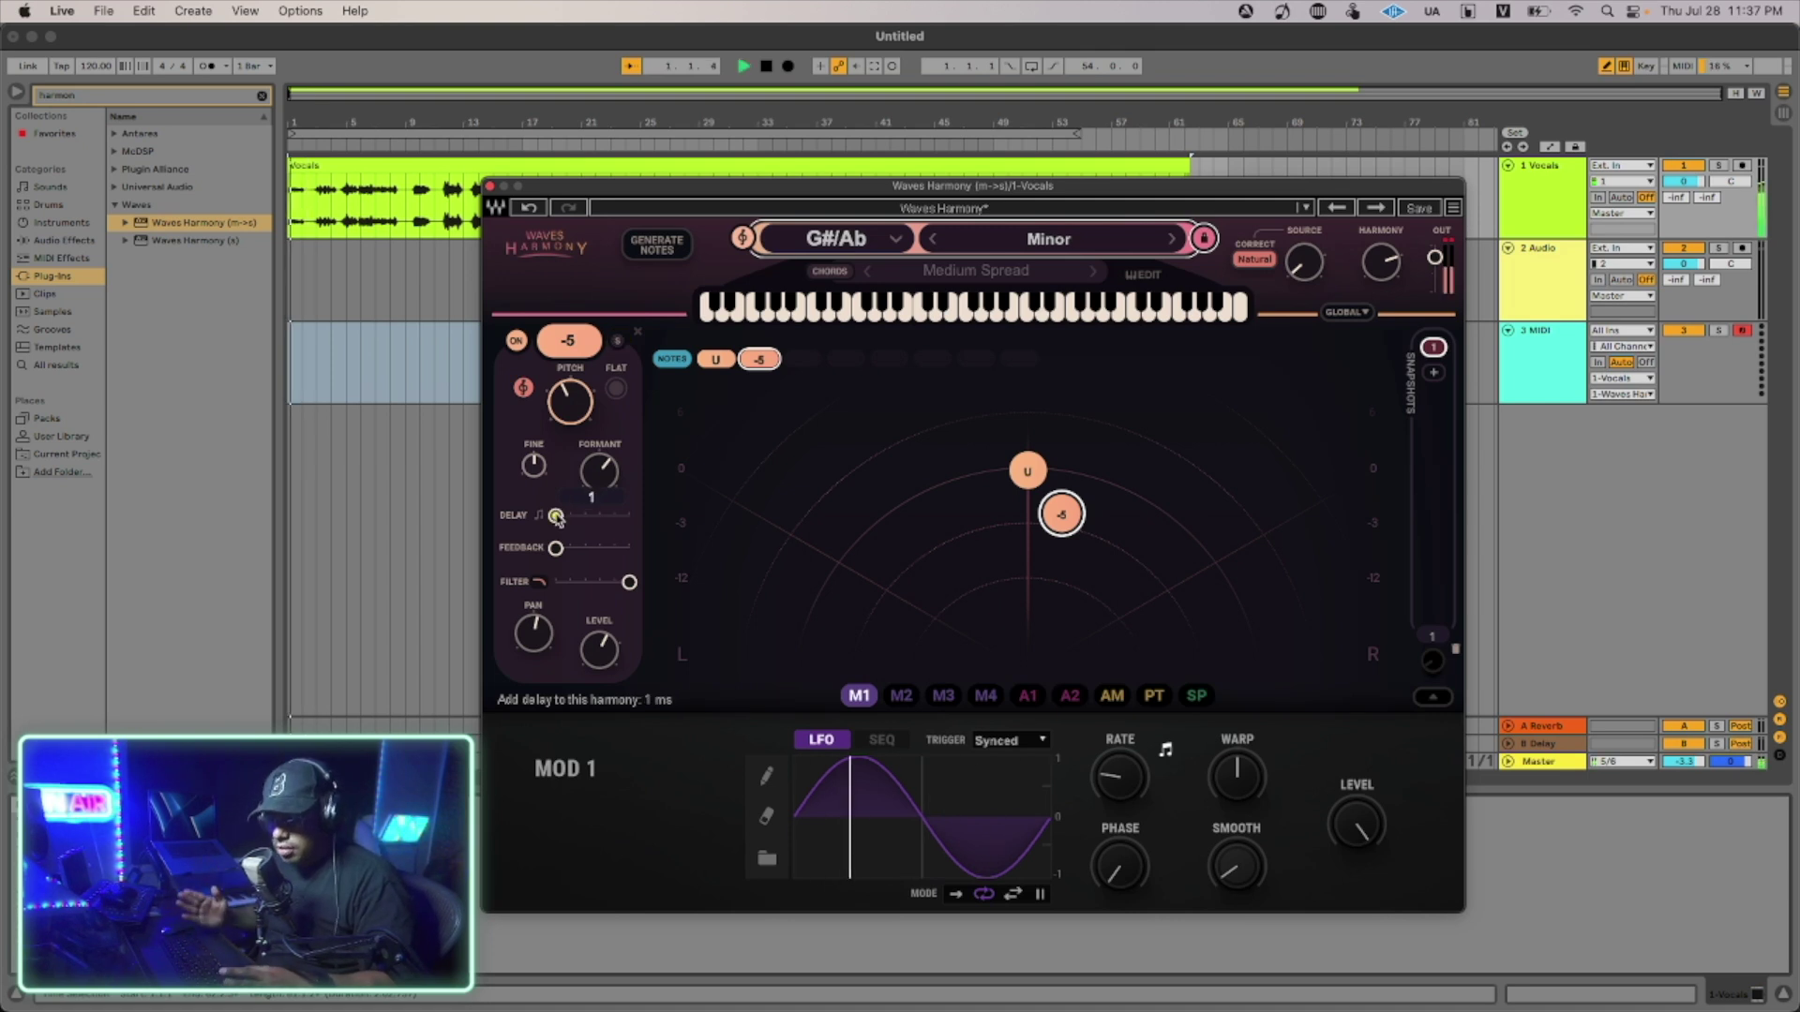
Try a delay of about 68 ms with added feedback on the -5 harmony, and return both to minimum.
left_click_drag(557, 517, 596, 516)
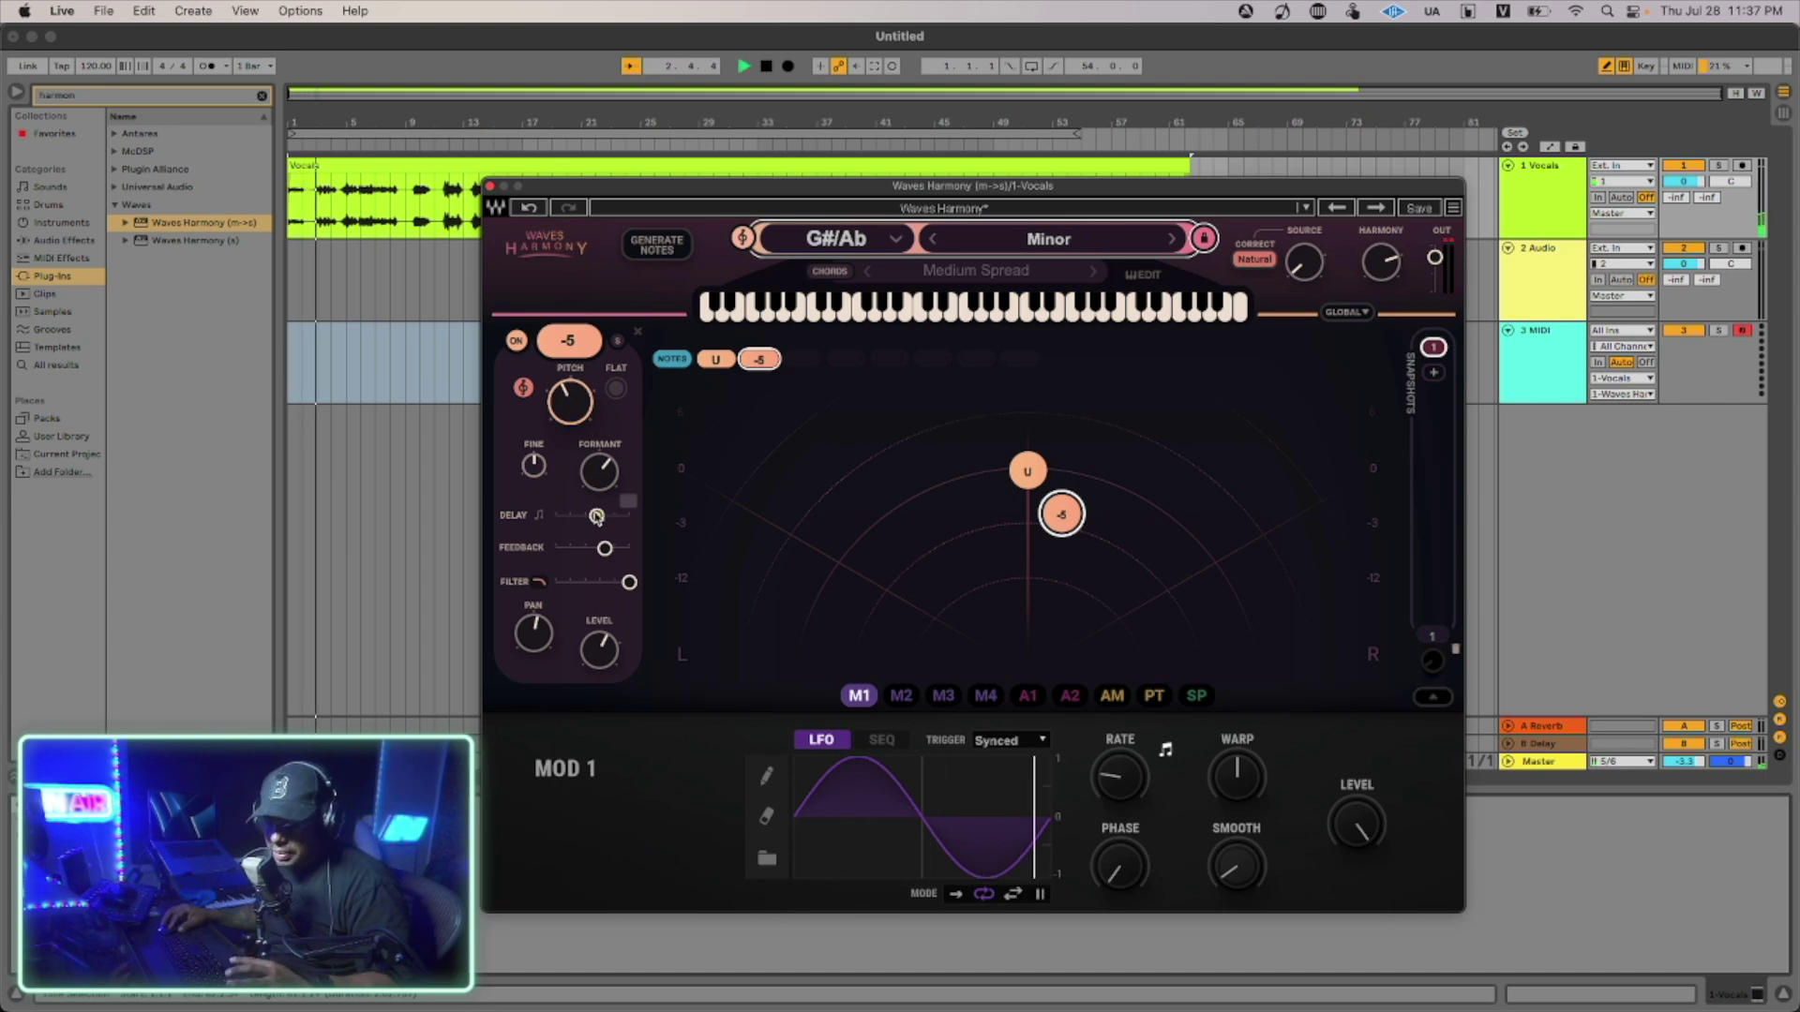
mouse_move(597, 516)
left_mouse_down()
mouse_move(579, 515)
mouse_move(601, 548)
left_mouse_up()
key("space")
key("space")
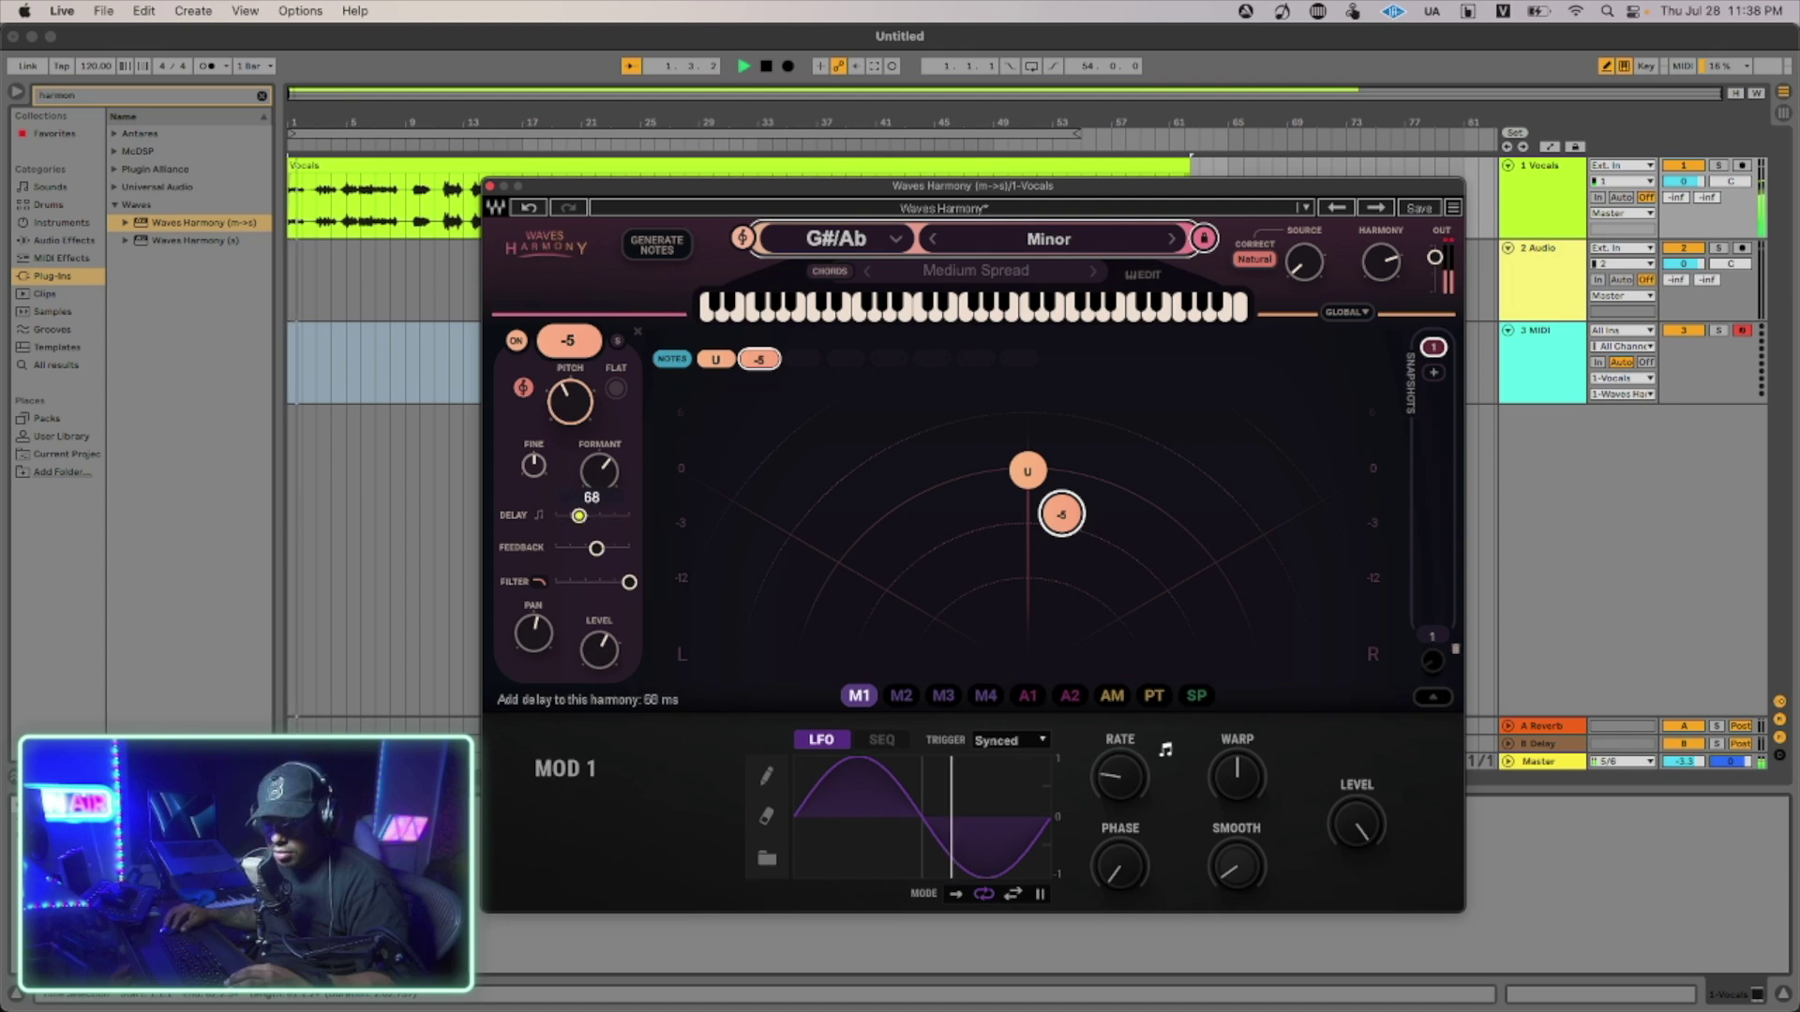
left_click_drag(596, 549, 597, 549)
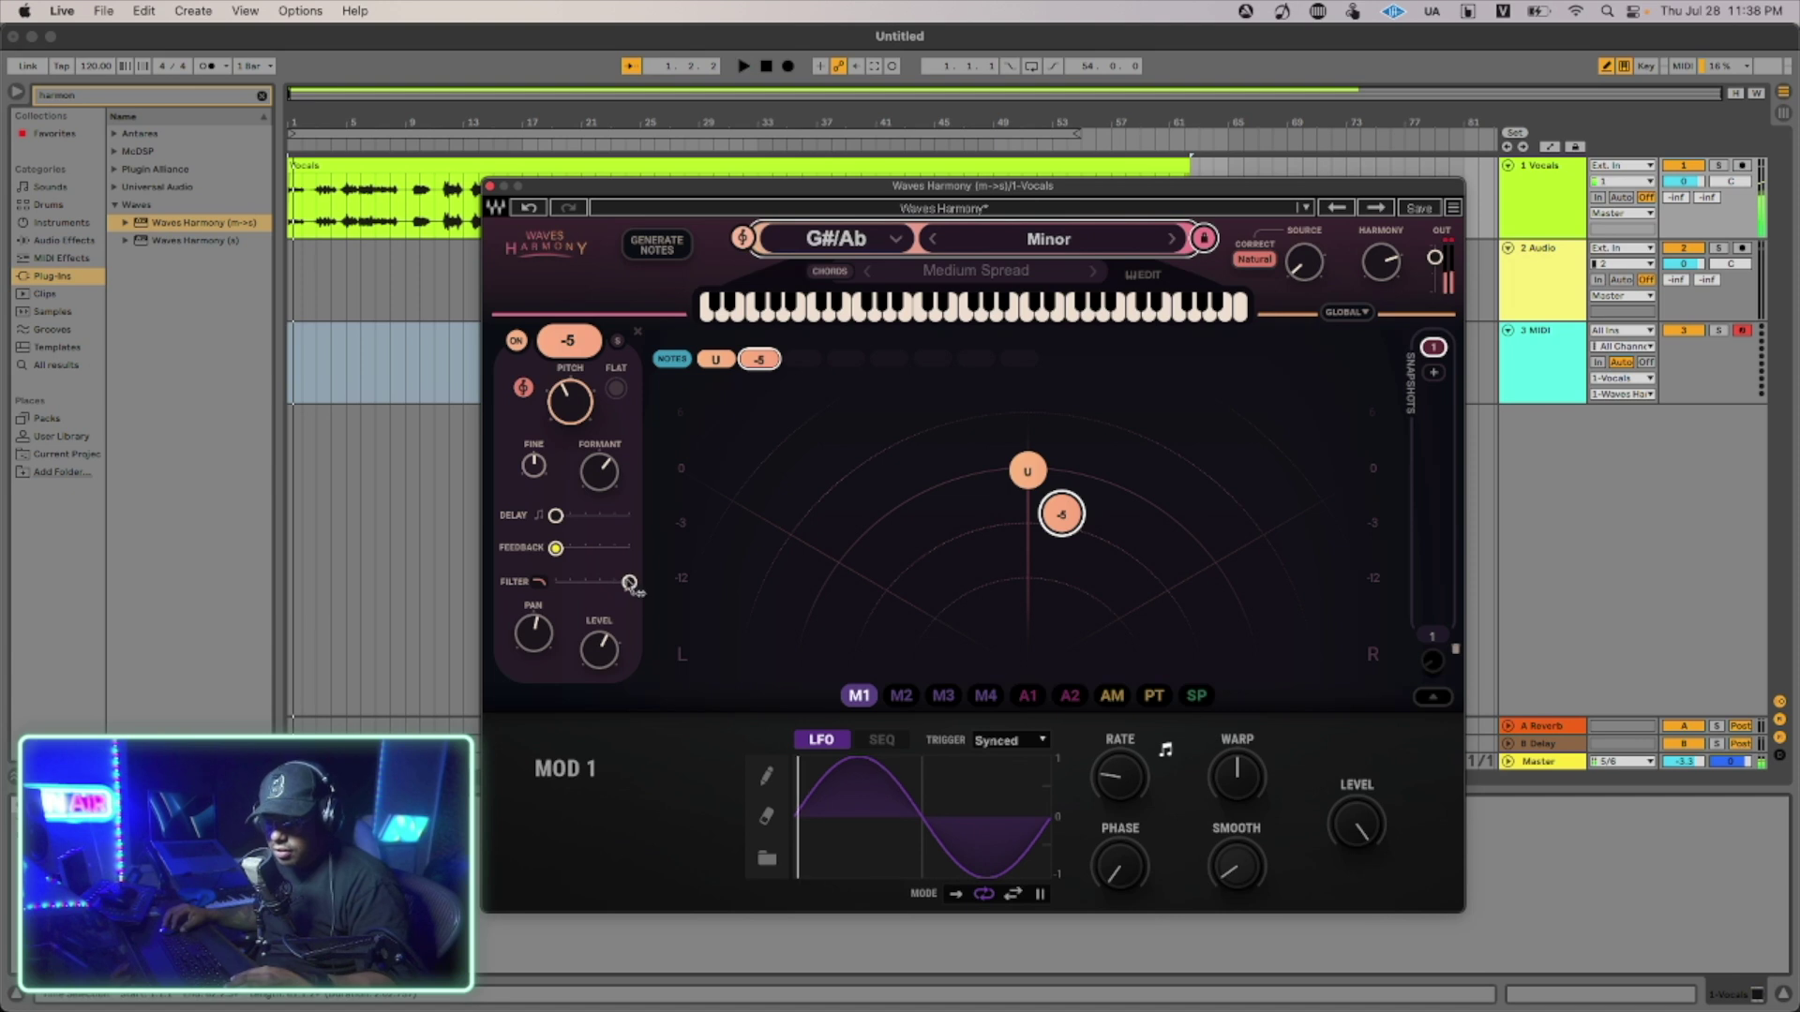
Switch the -5 harmony's filter to the rounded band-pass shape and adjust its cutoff around the middle of the range while auditioning.
left_click_drag(629, 582, 586, 582)
left_click(540, 583)
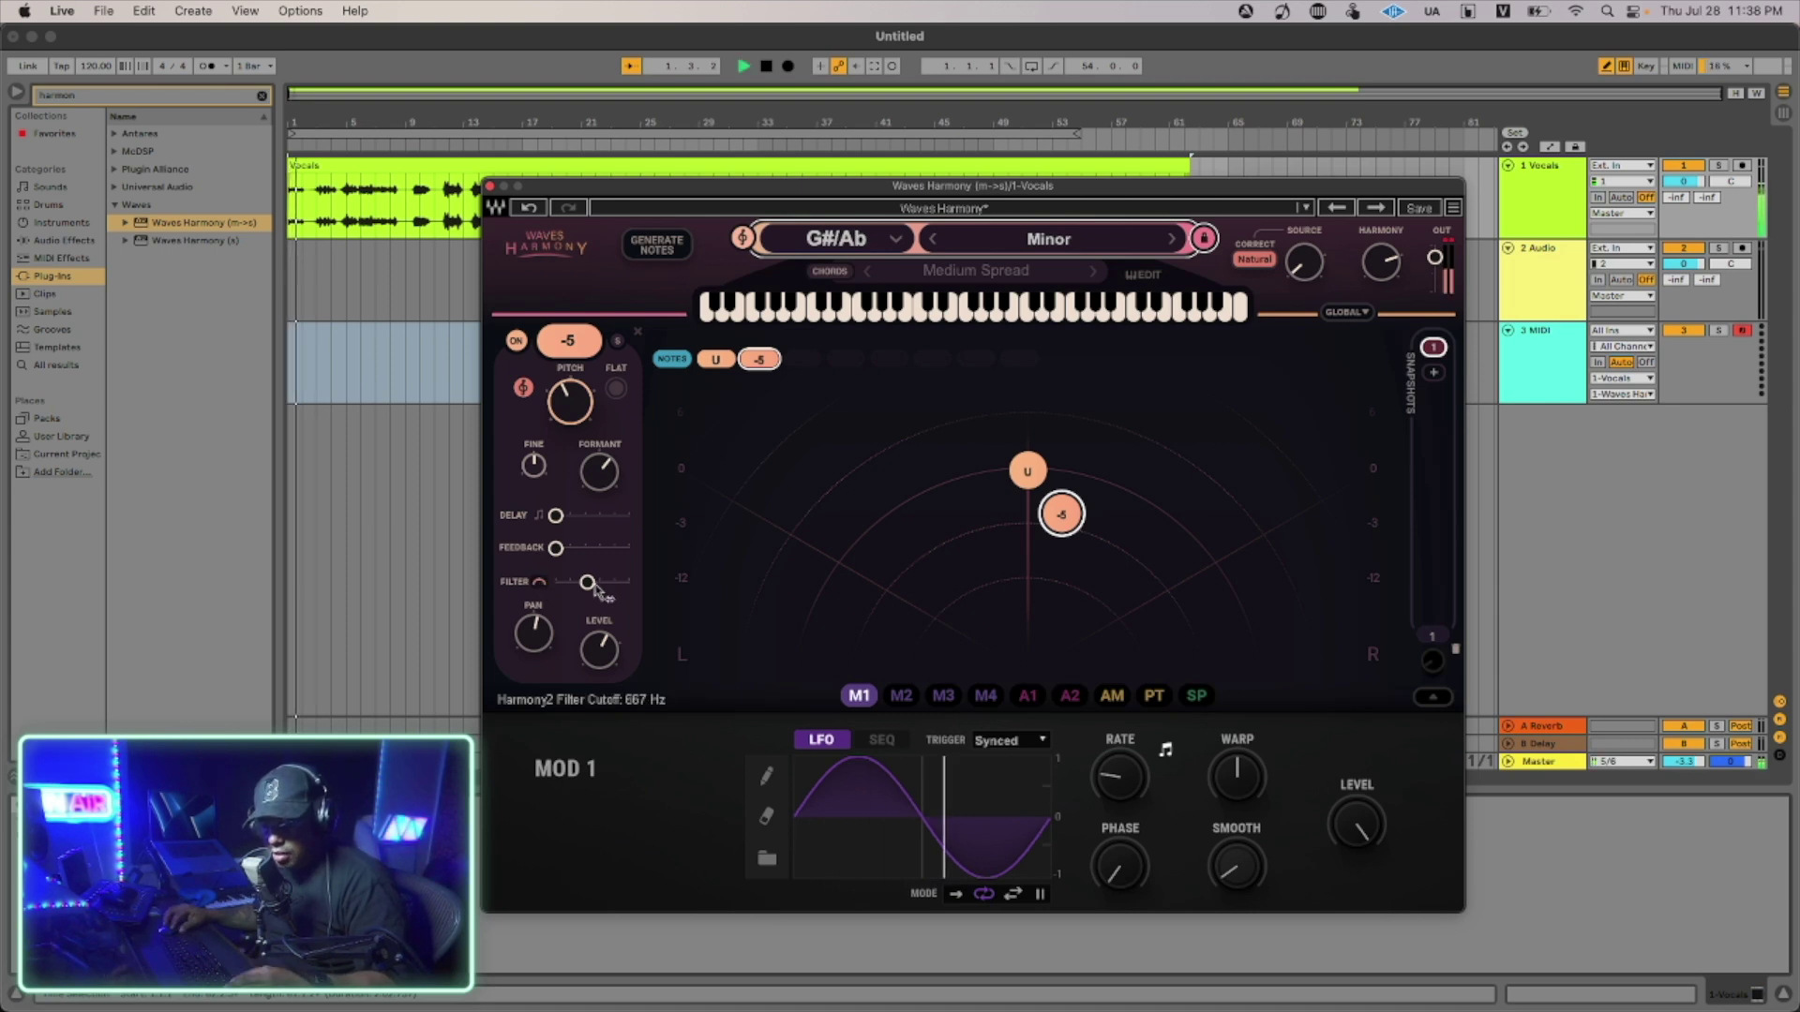
key("space")
left_click_drag(613, 582, 600, 582)
Audition the -5 harmony louder and panned left of the unison voice, and move it far right to pan 87 at 1.7 dB.
left_click_drag(1059, 514, 1074, 448)
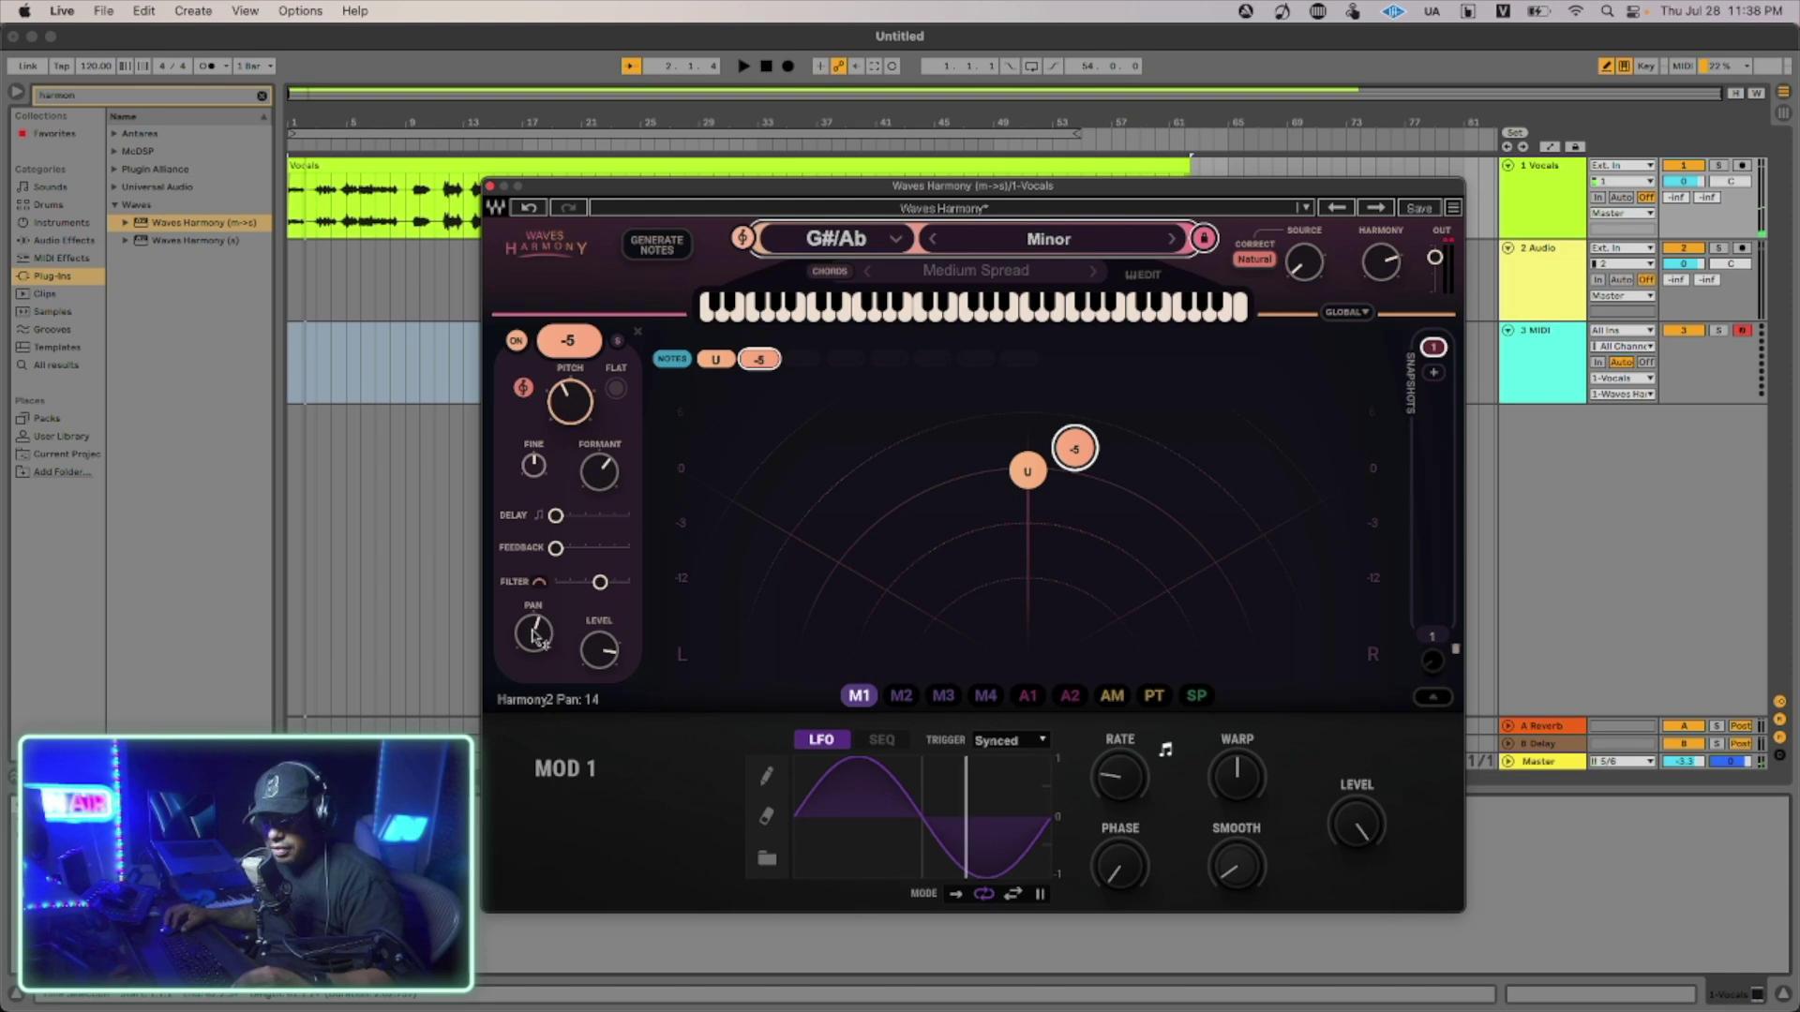
left_click_drag(1055, 448, 852, 440)
left_click_drag(533, 635, 534, 633)
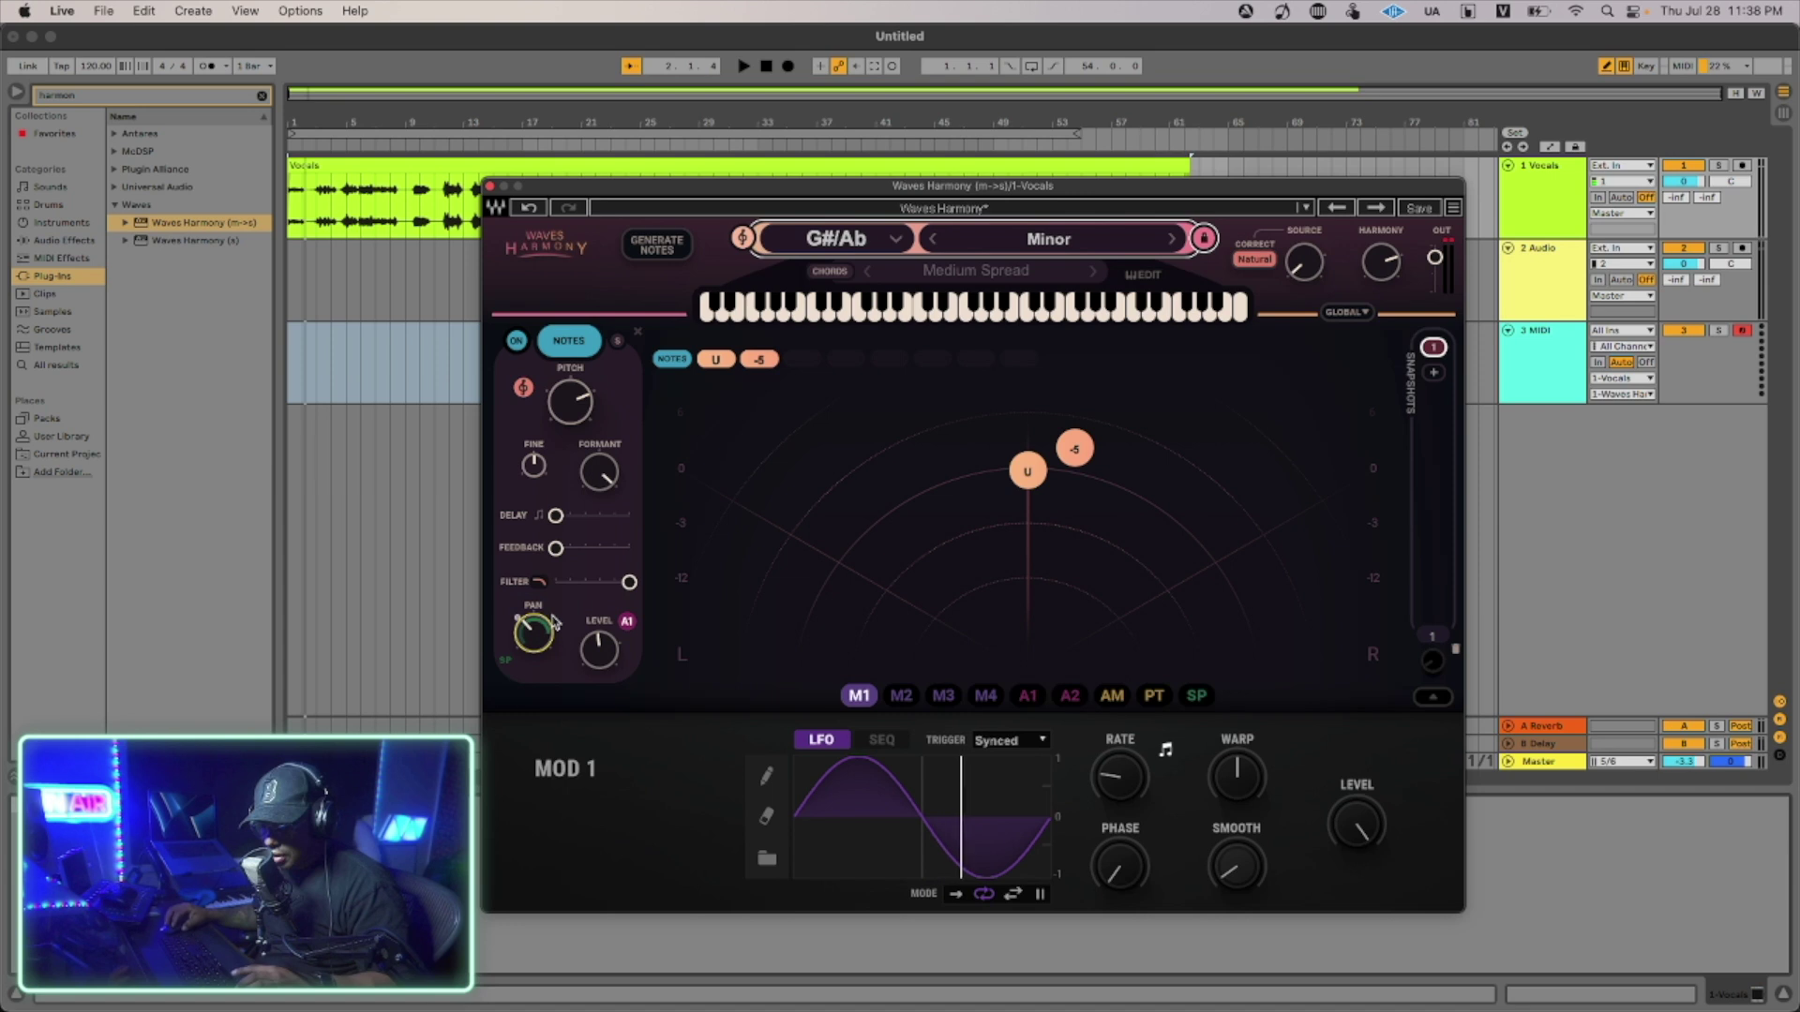
left_click_drag(1084, 447, 856, 452)
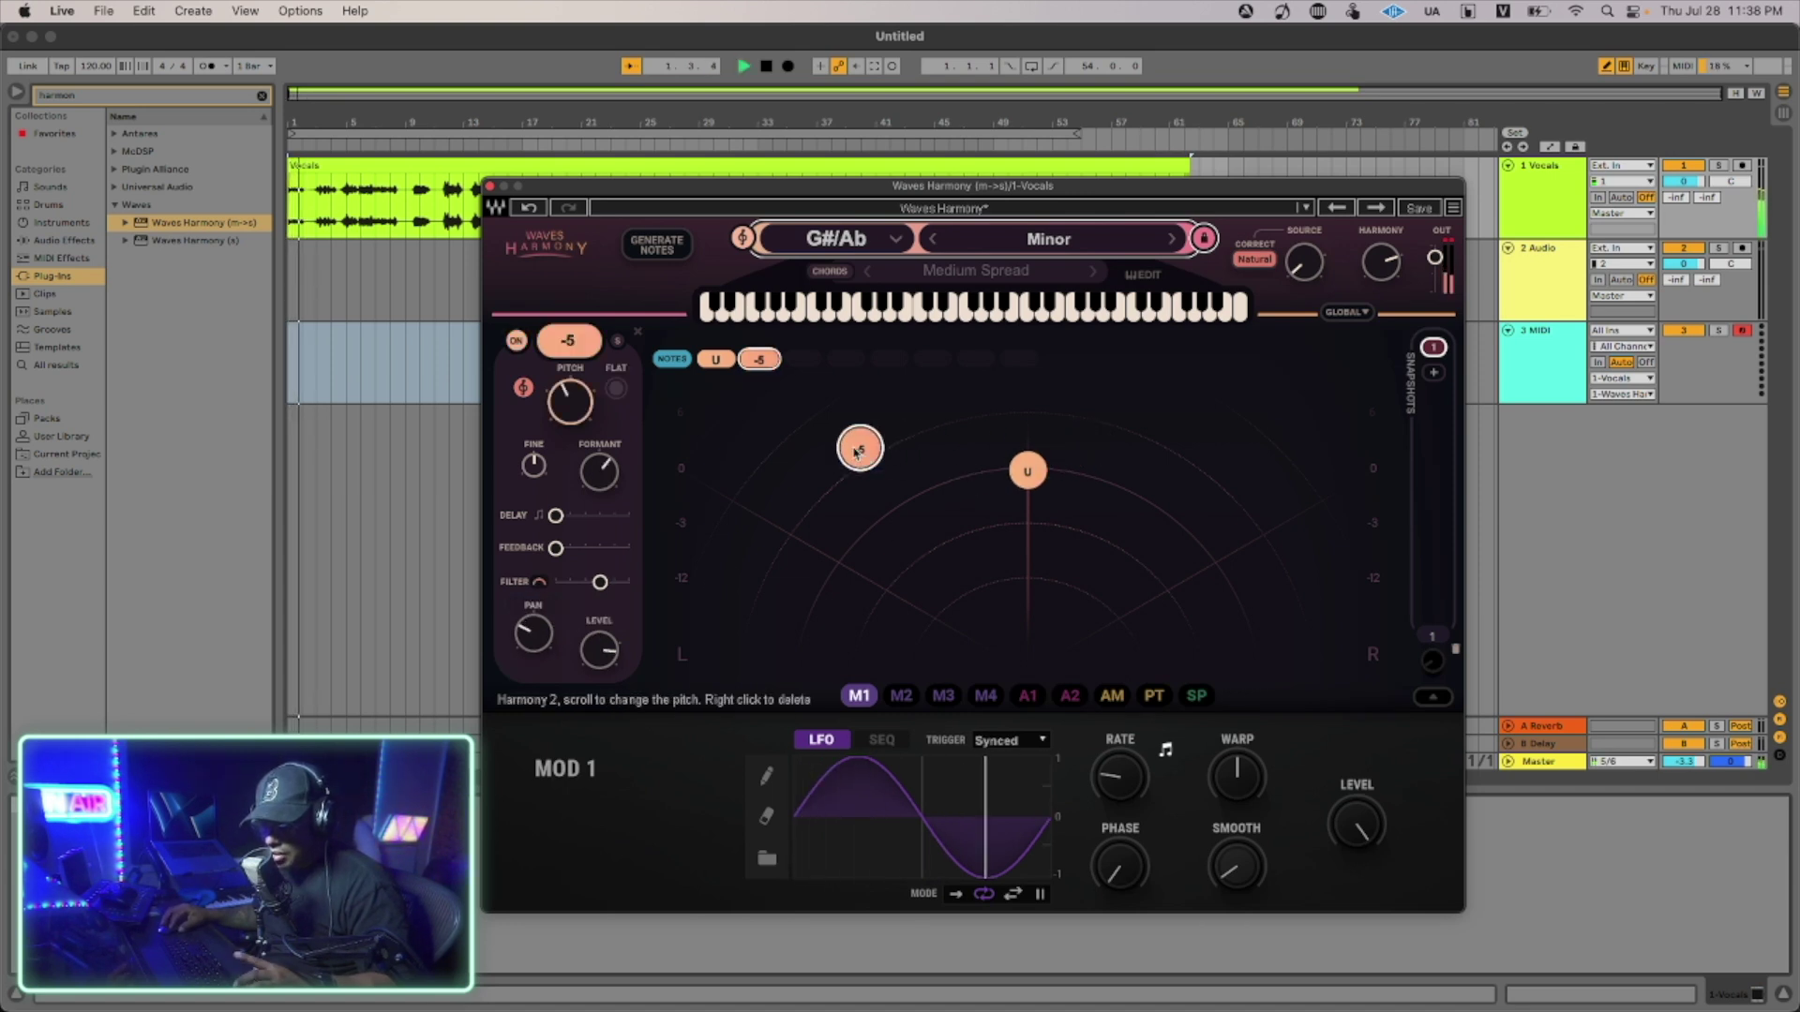
left_click_drag(859, 449, 1331, 455)
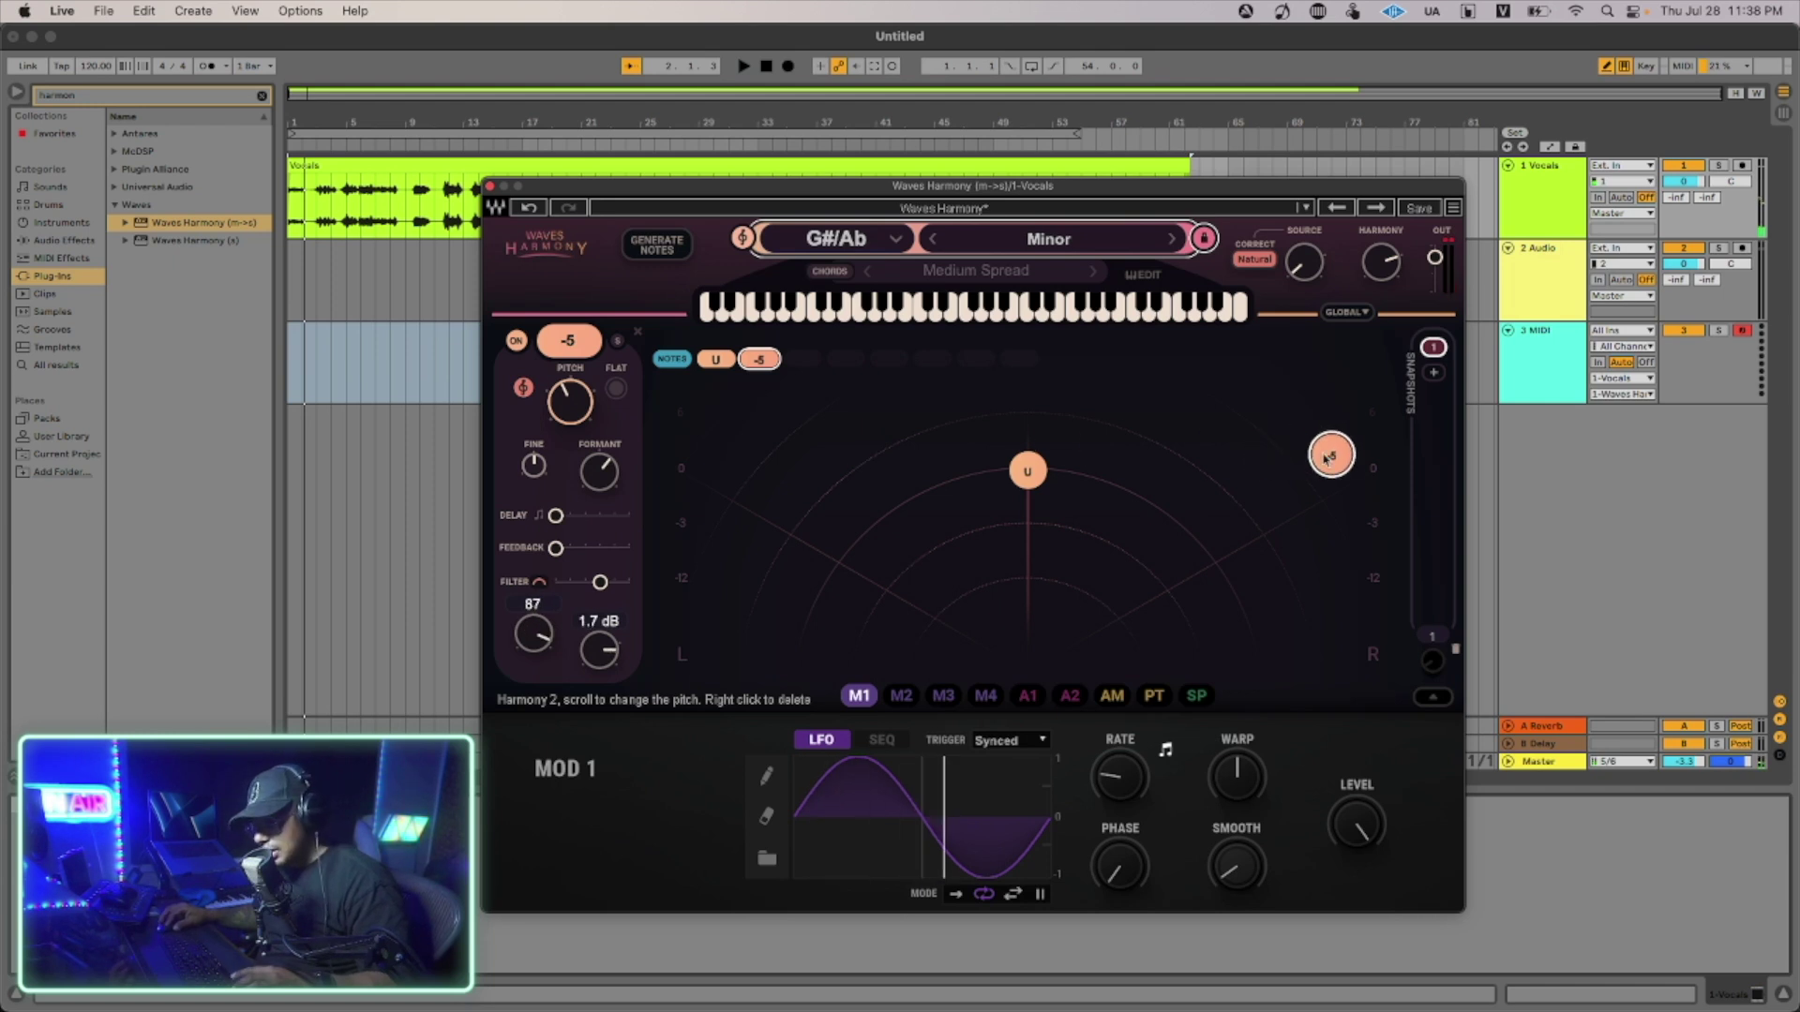
key("space")
key("space")
Place the -5 harmony at pan 40 and -11.2 dB, and remove the trial harmony added on the opposite side.
left_click_drag(539, 630, 598, 694)
key("space")
left_click(821, 566)
right_click(822, 566)
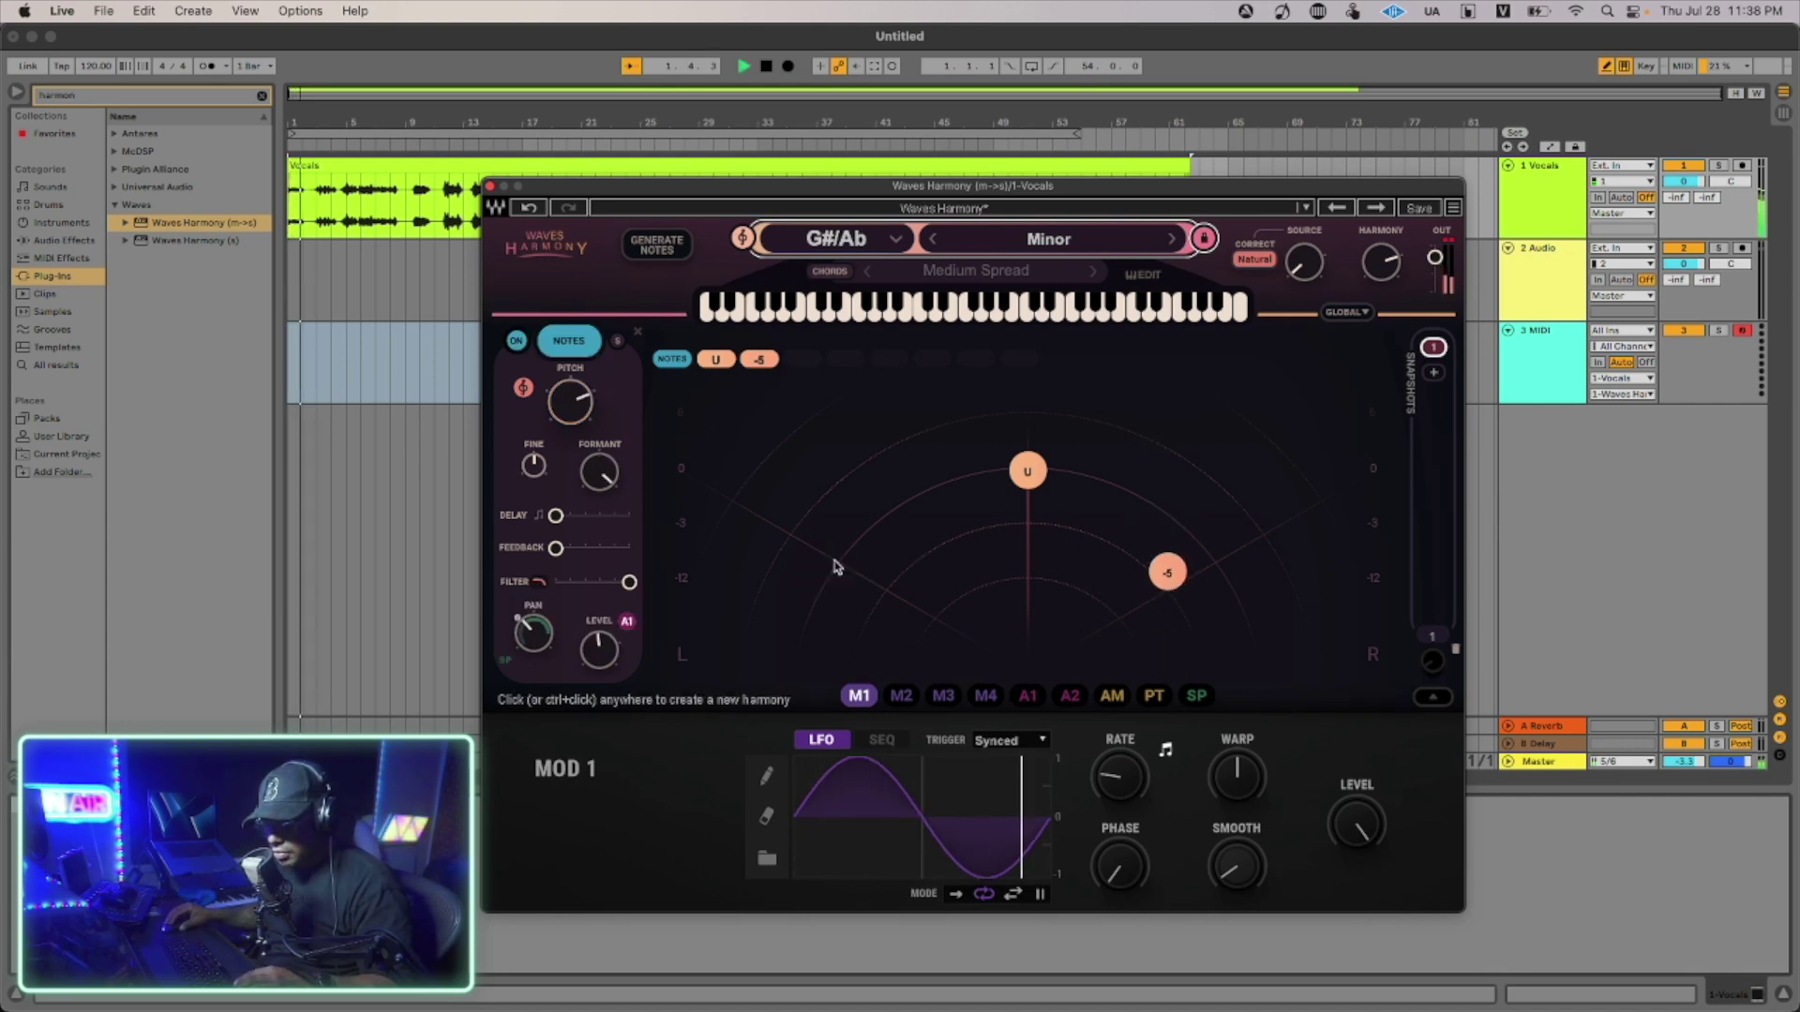
left_click(1167, 572)
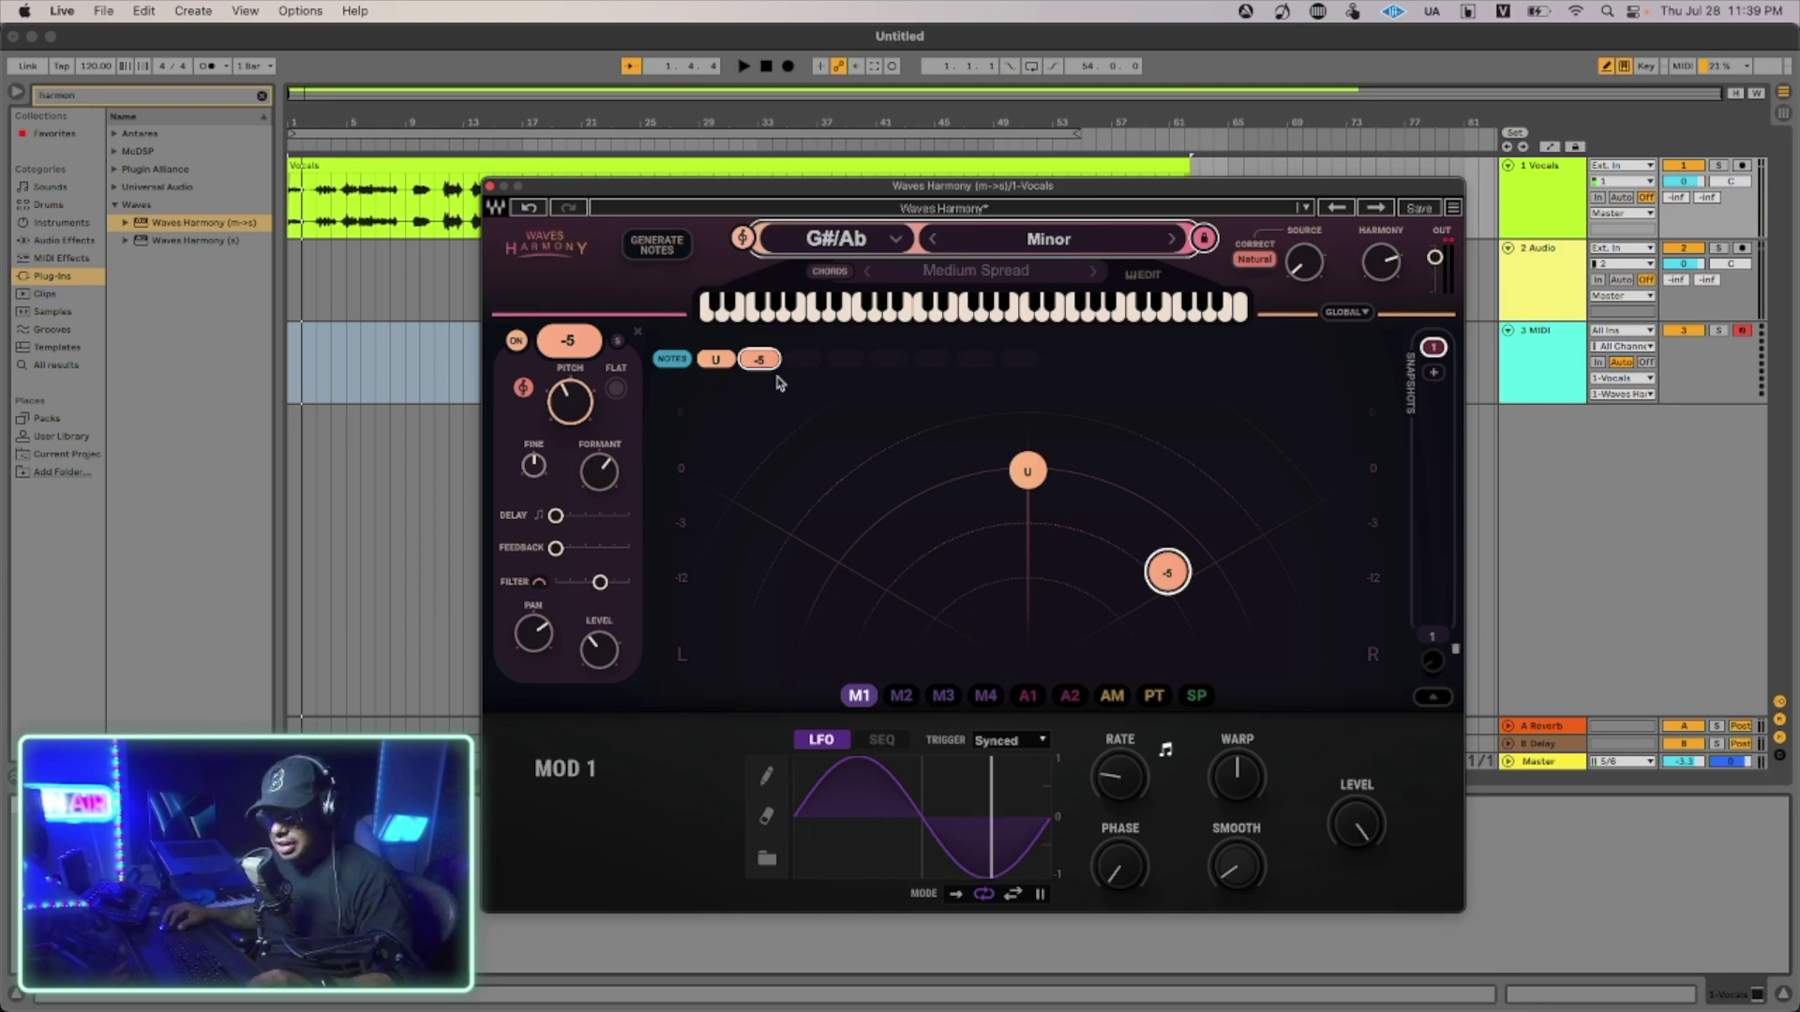
Add a +7 harmony left of the unison voice and delete it.
left_click(1028, 471)
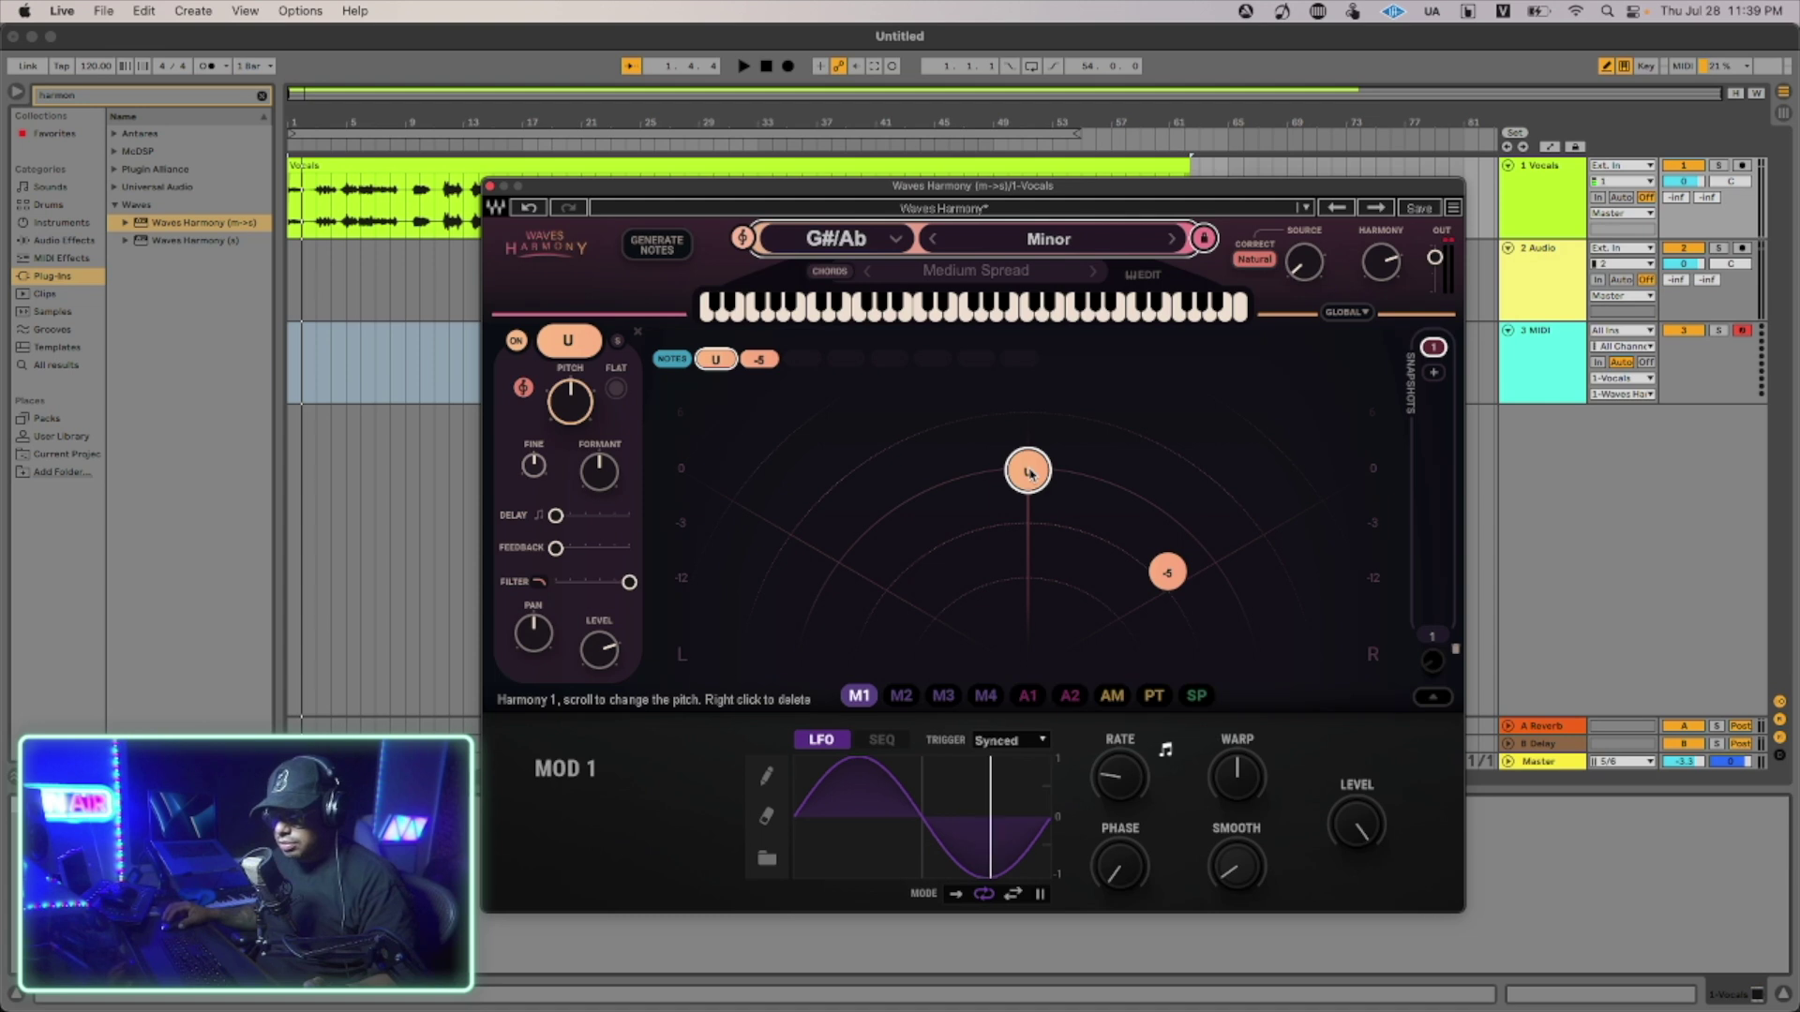
left_click(949, 519)
left_click(946, 515)
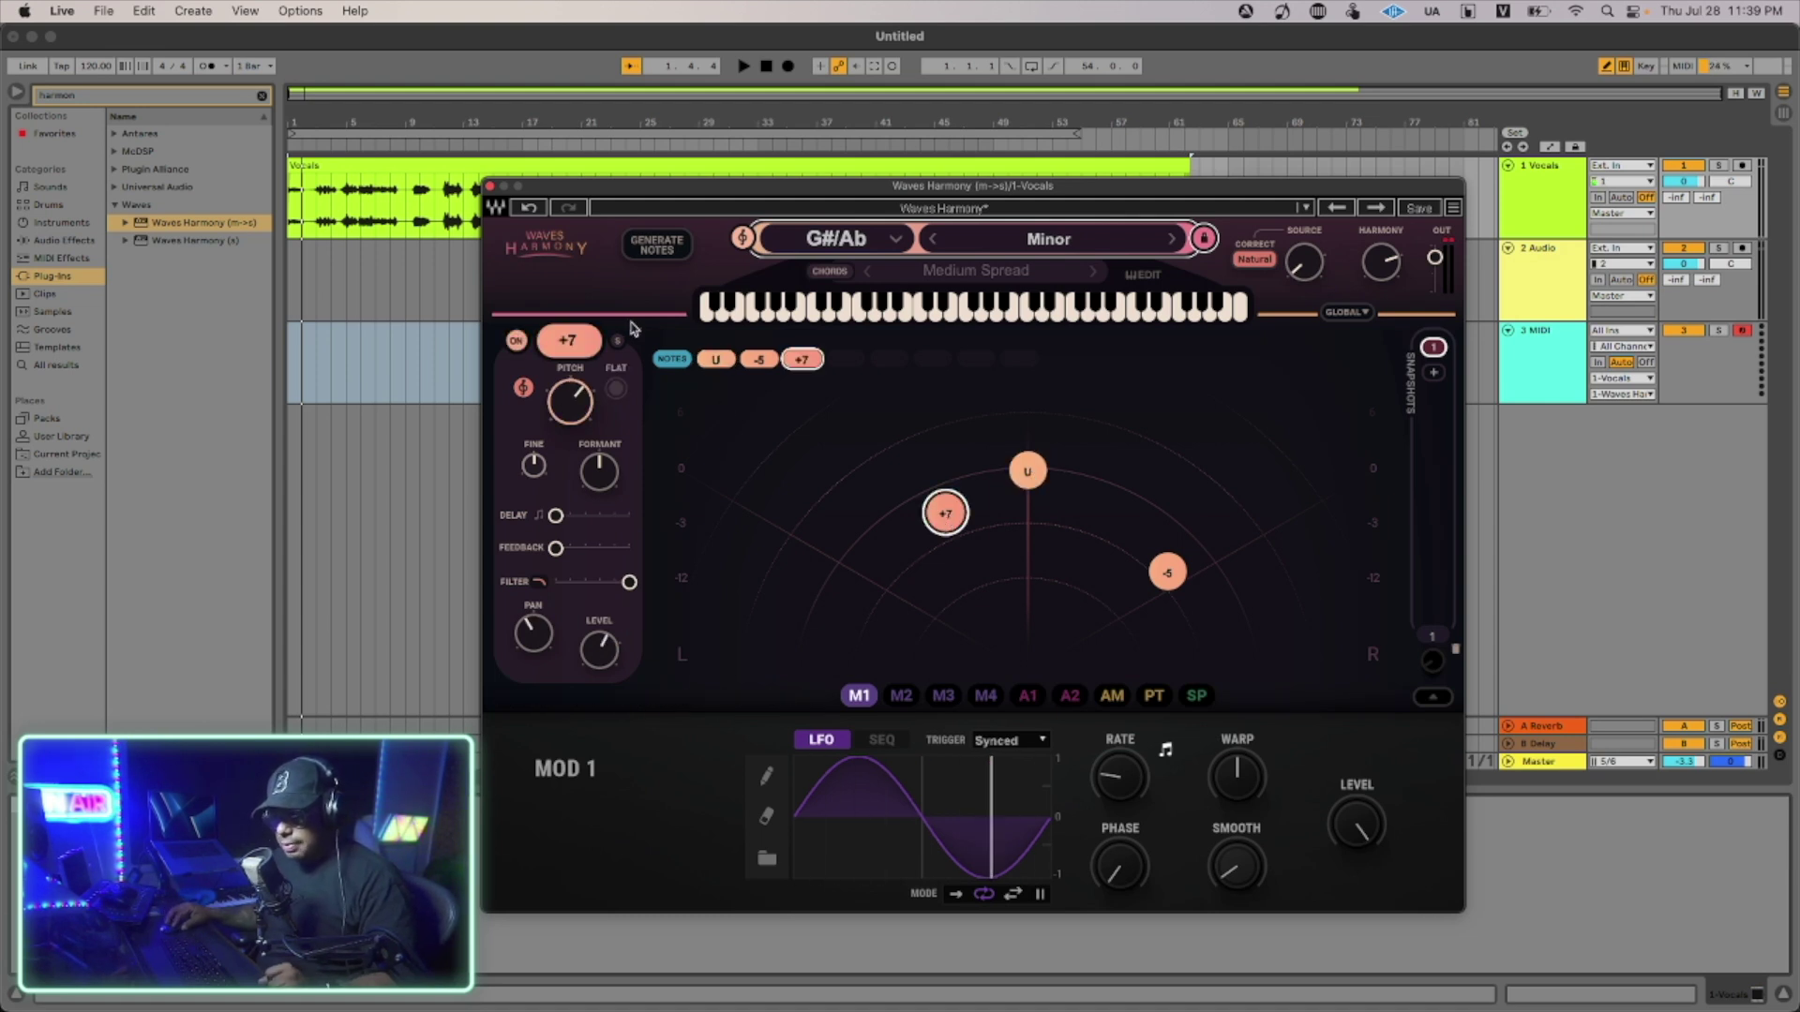
left_click(637, 332)
Audition changes to the overall Notes pitch, delay and feedback, and reset the Notes settings.
key("space")
left_click_drag(570, 401, 558, 417)
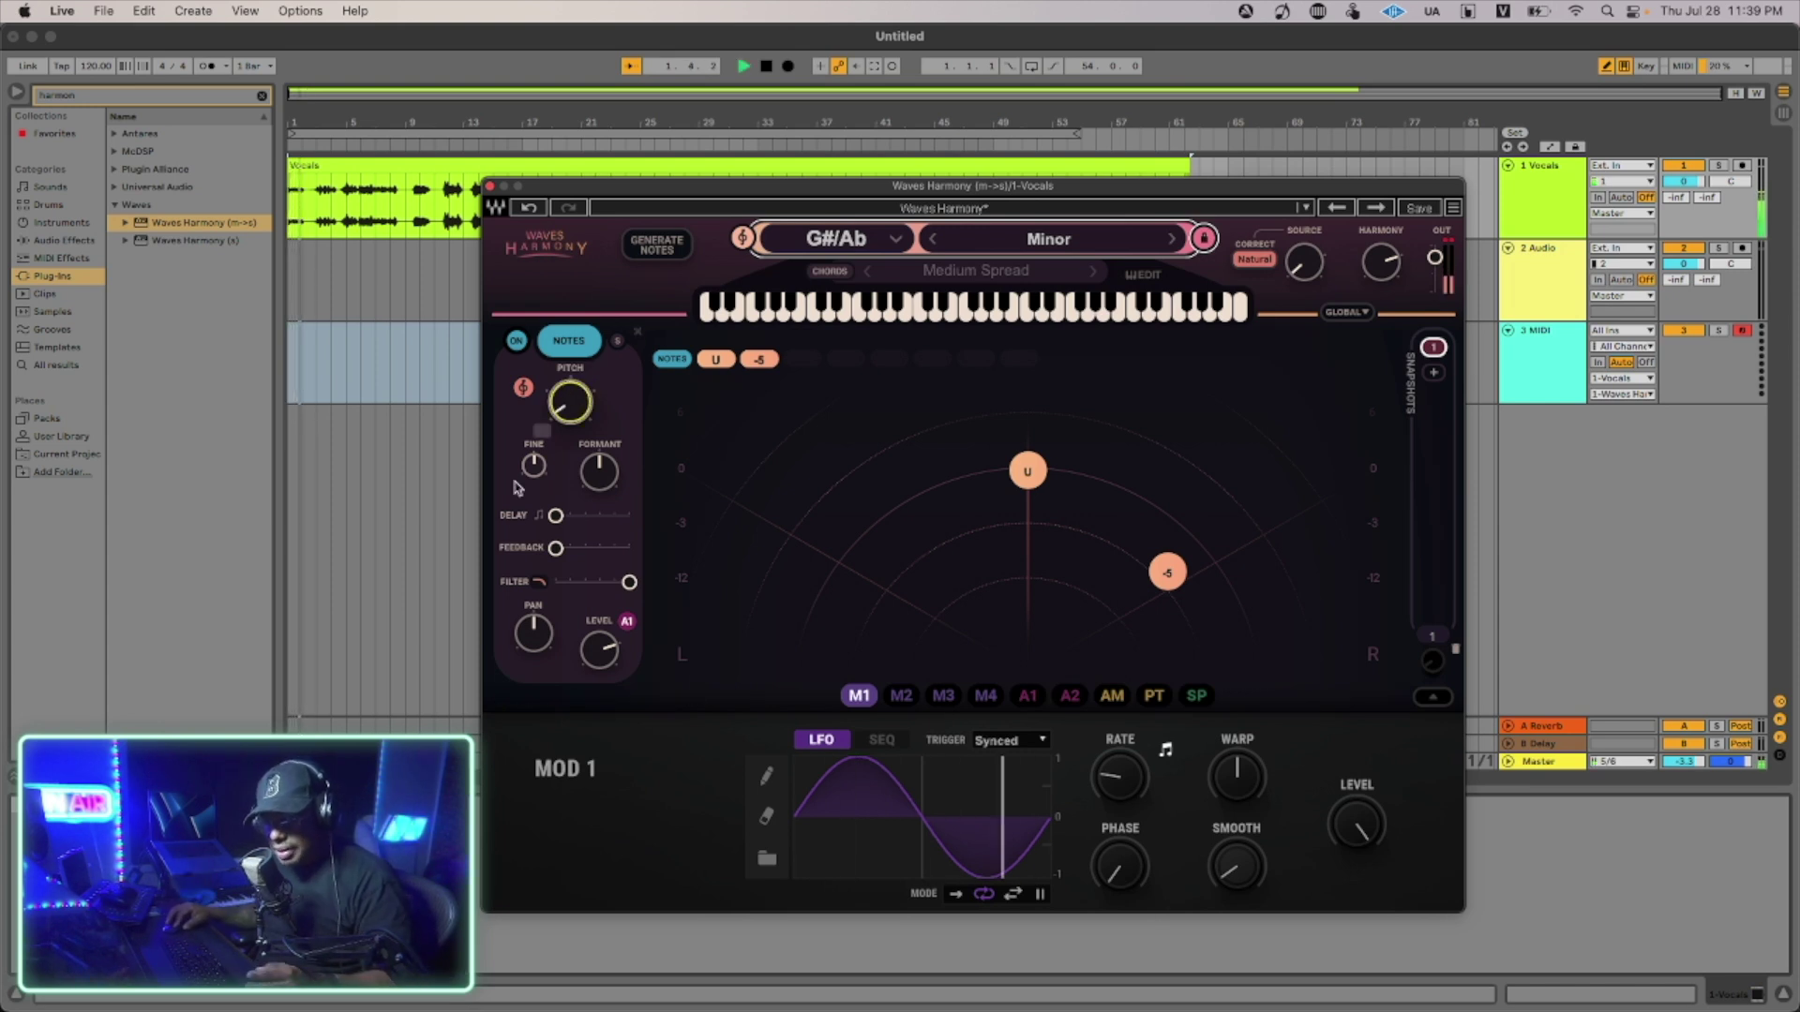
left_click_drag(555, 516, 629, 549)
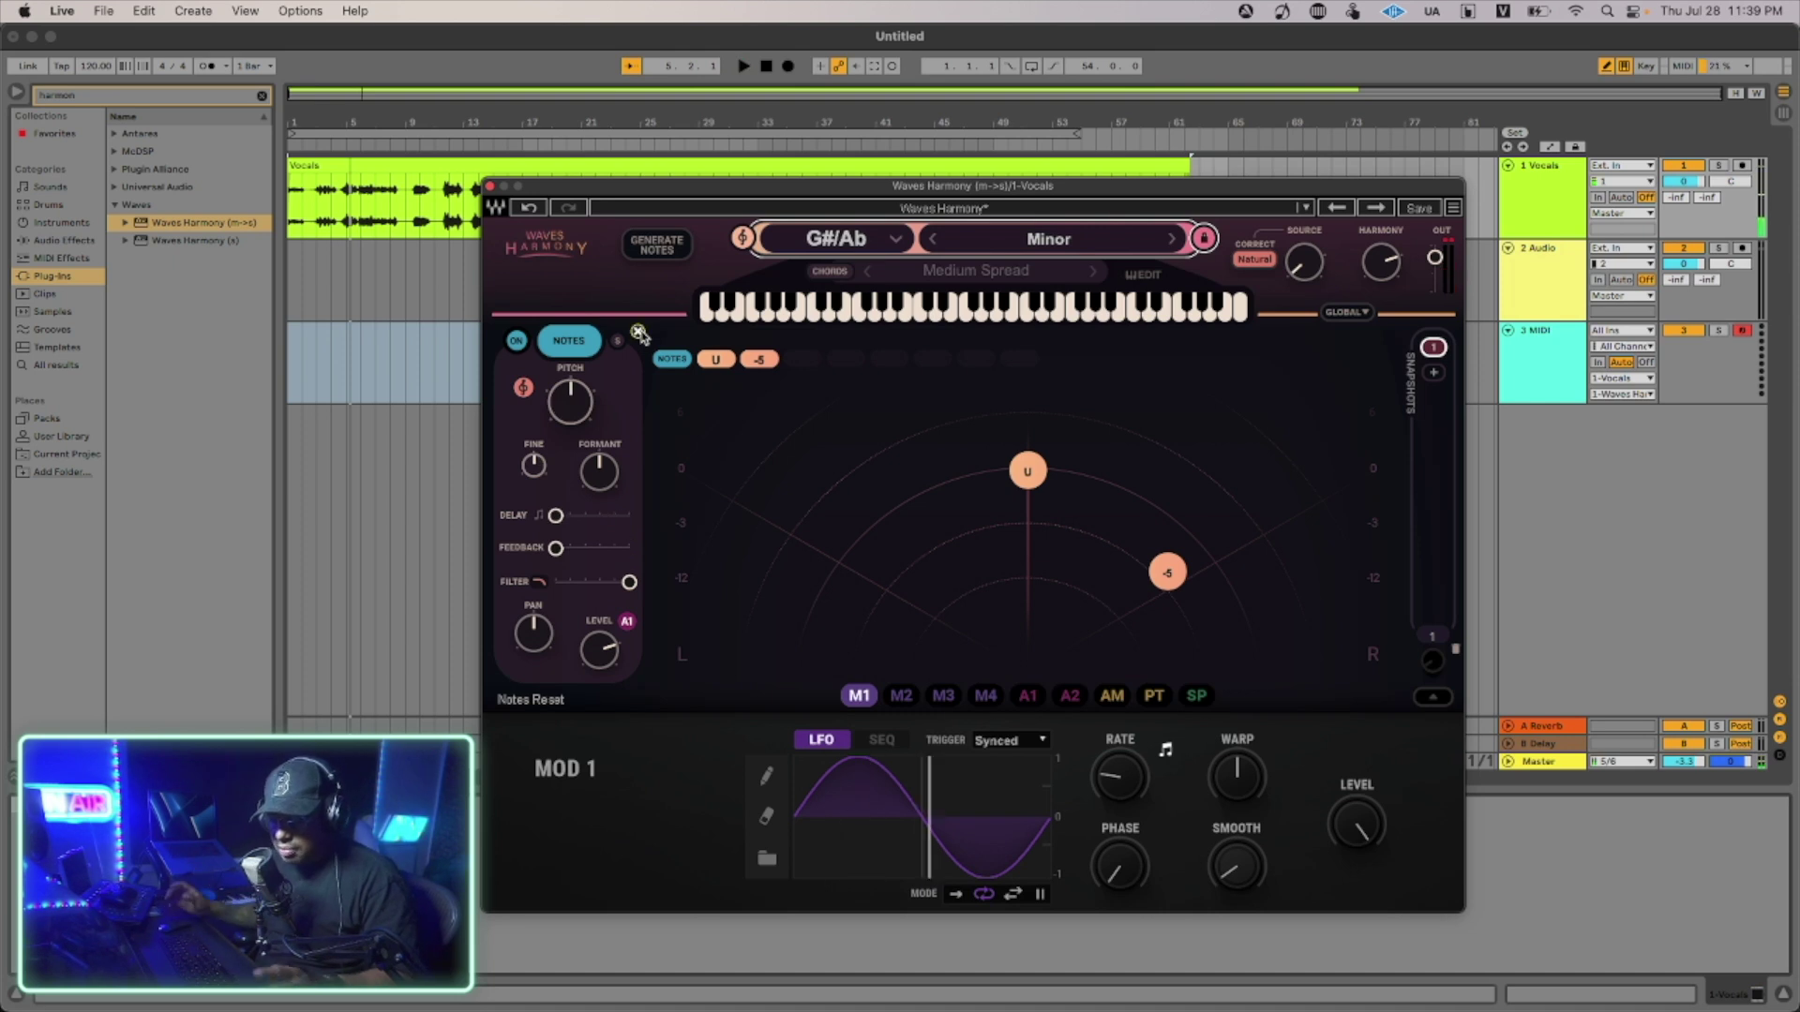
Compare the individual settings of the unison and -5 voices, and switch on Generate Notes.
left_click(1028, 474)
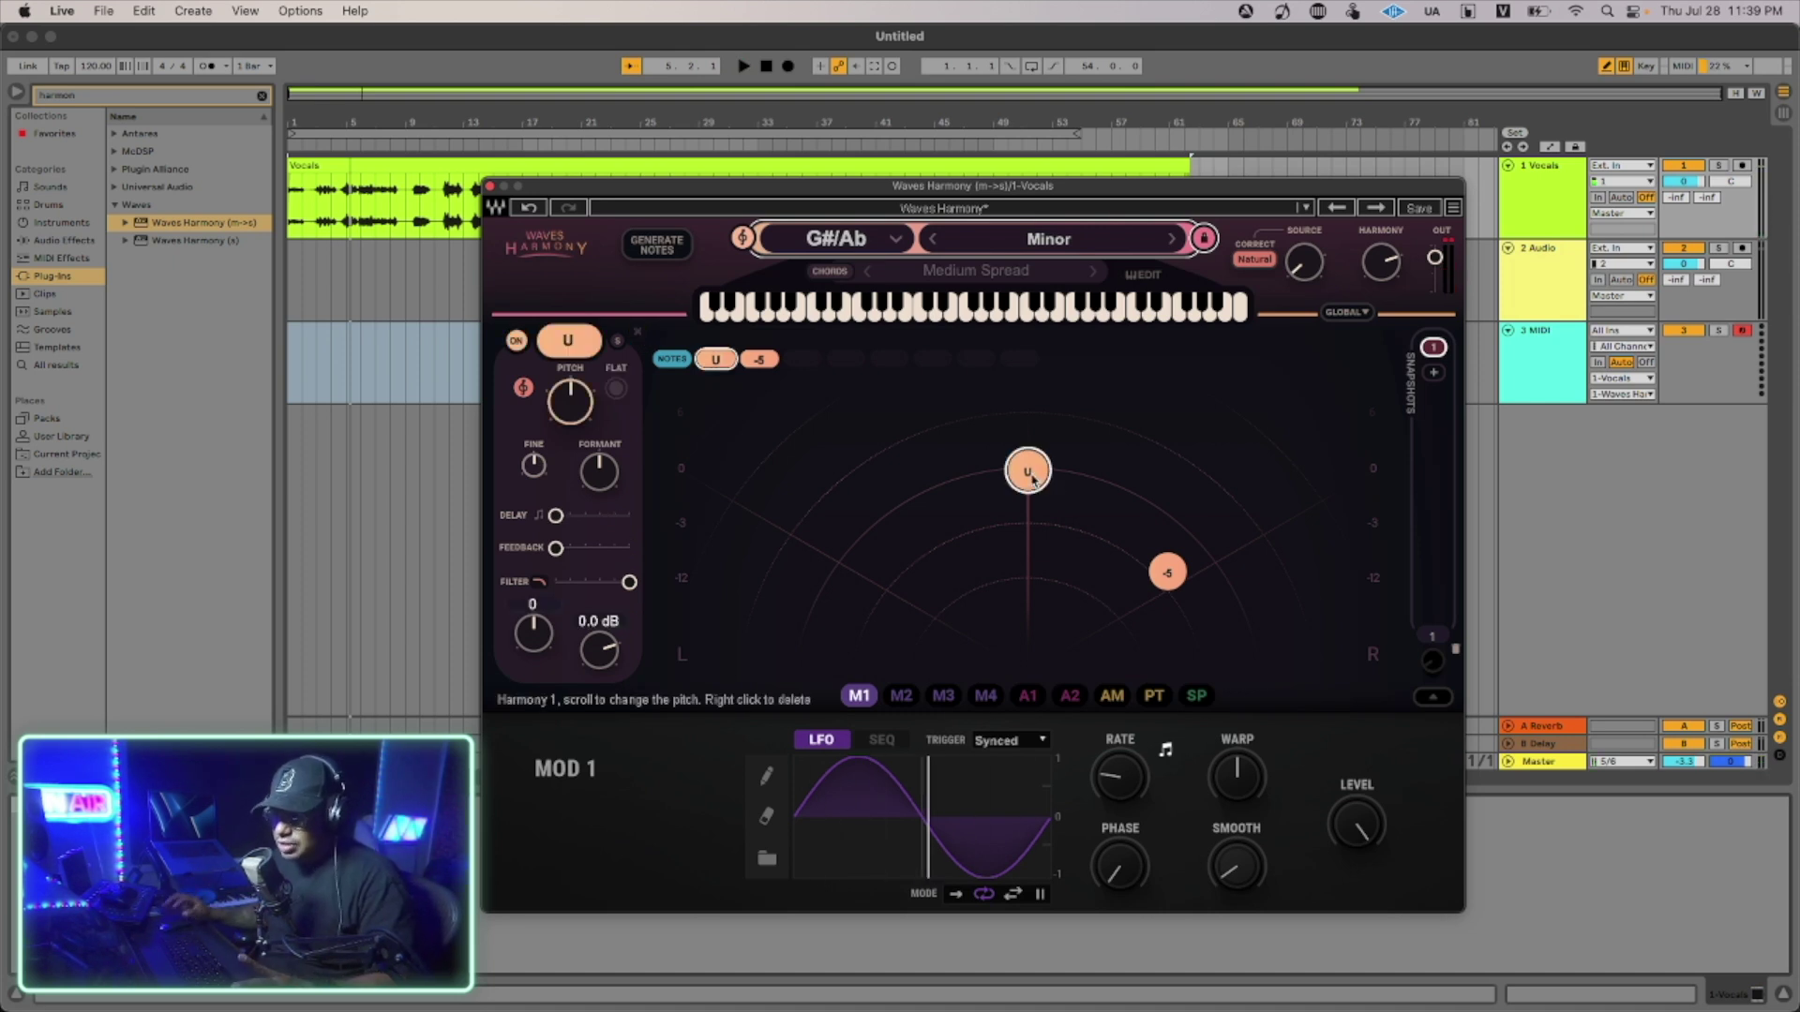
left_click(1170, 576)
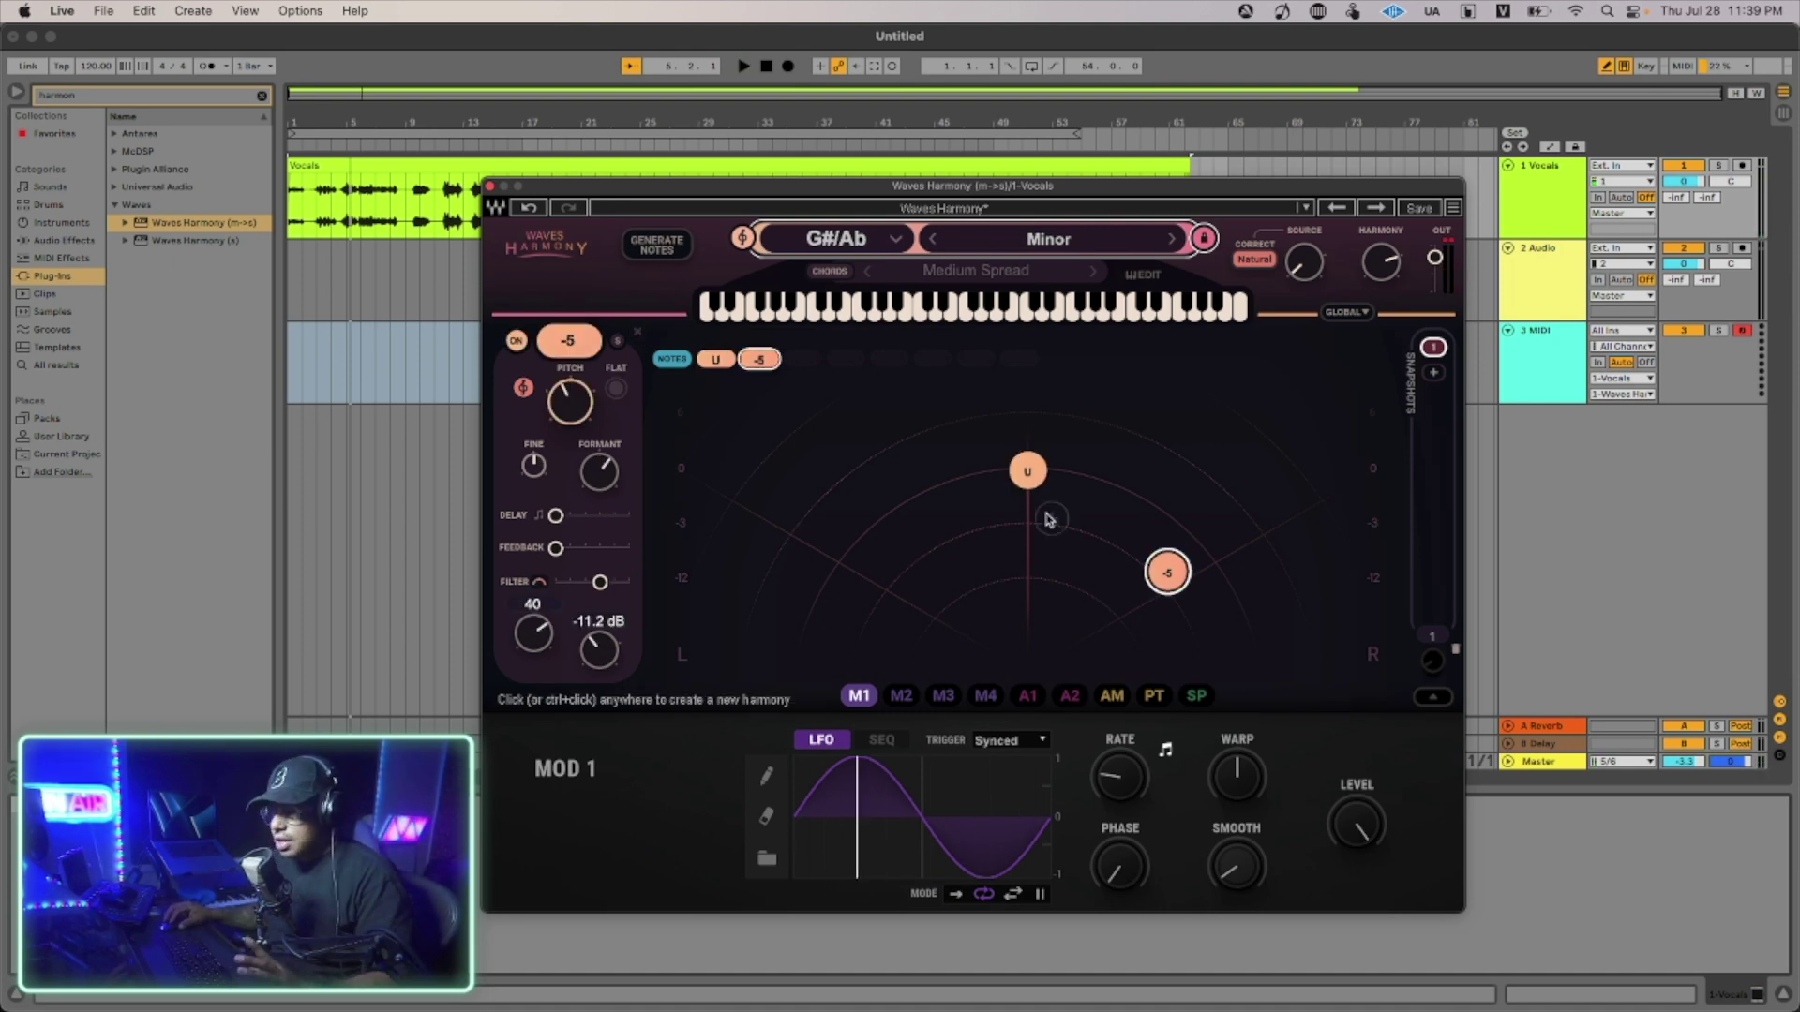
left_click(1023, 467)
left_click(1168, 574)
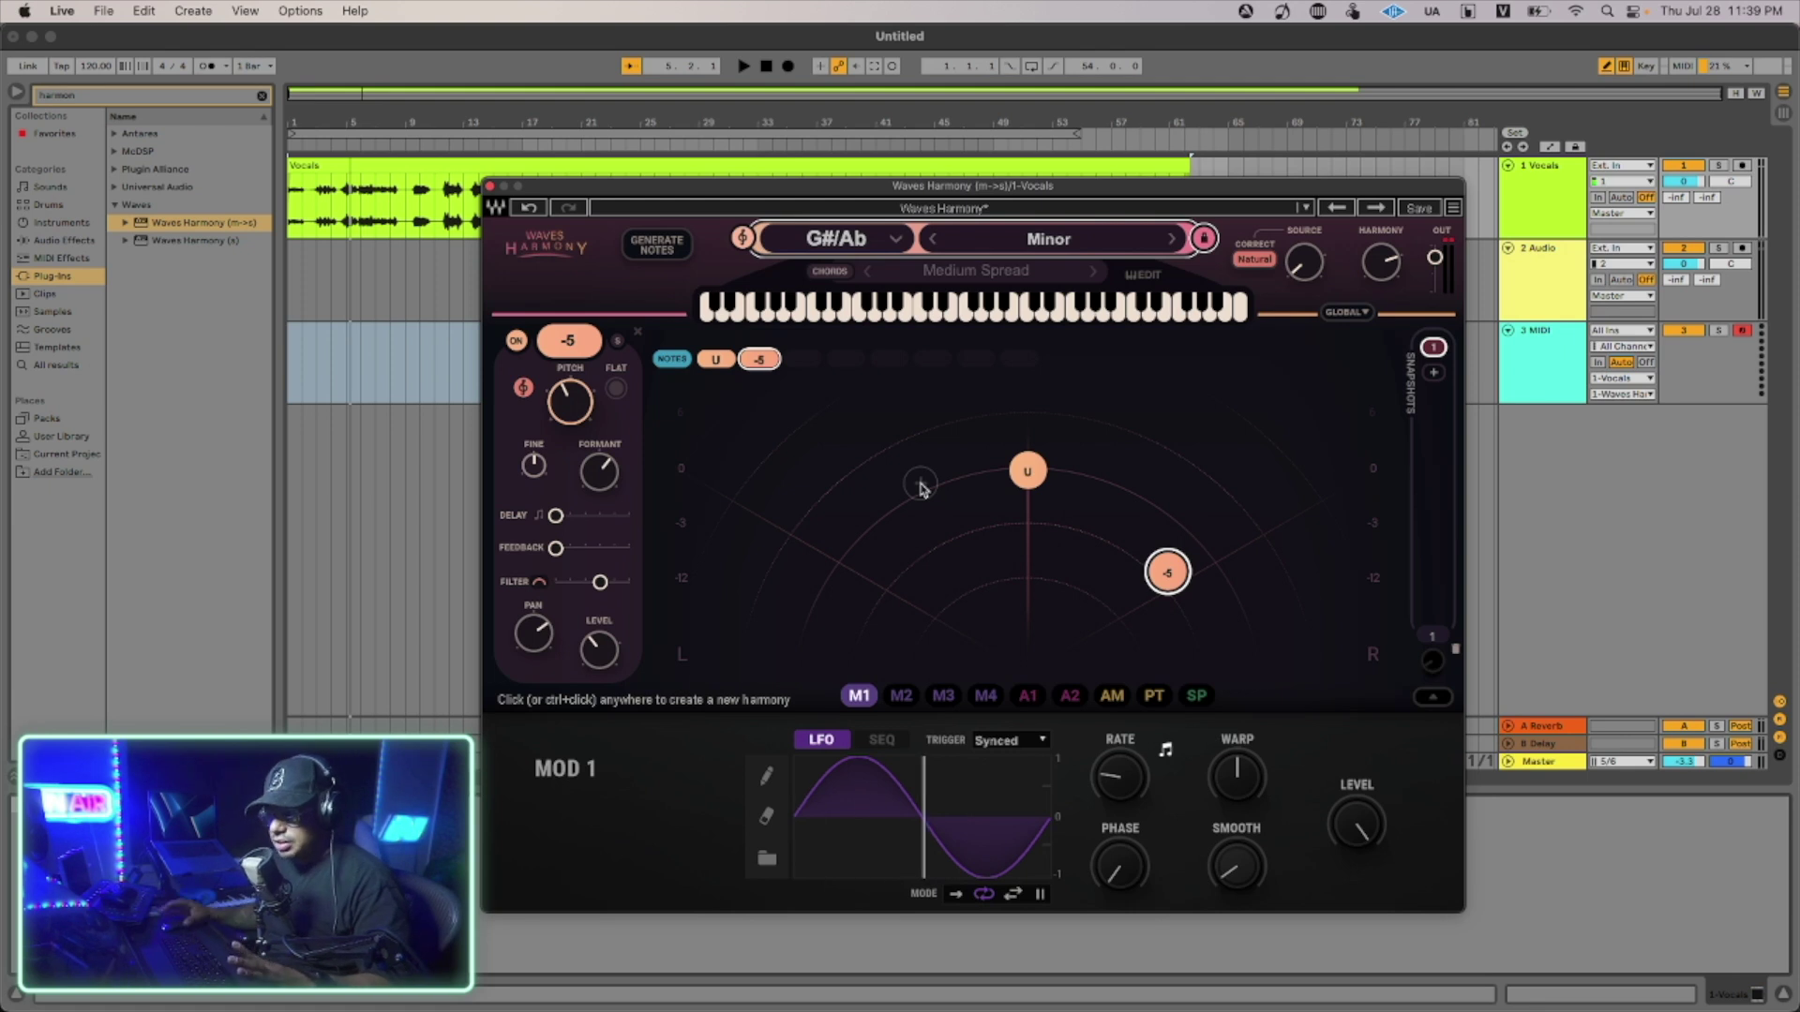
left_click(658, 248)
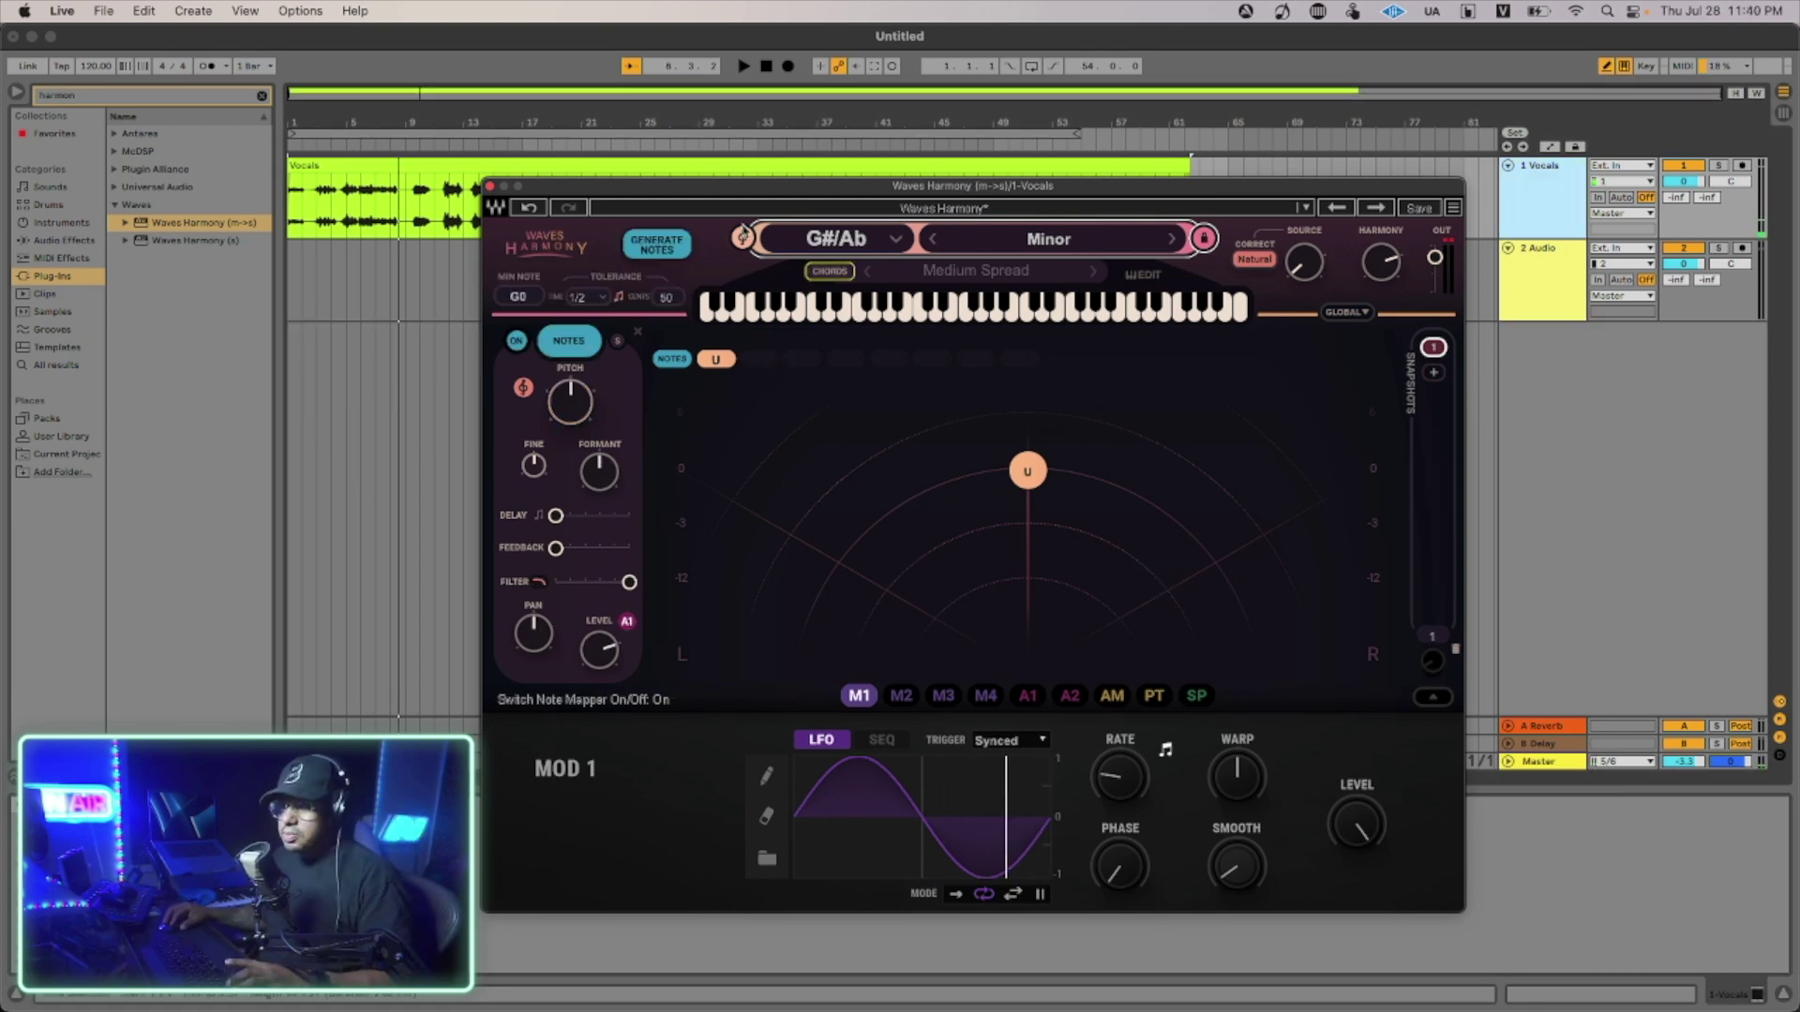
Compare Generate Notes off and on, switch the chord map off, and audition the notes generated from the vocal.
left_click(659, 251)
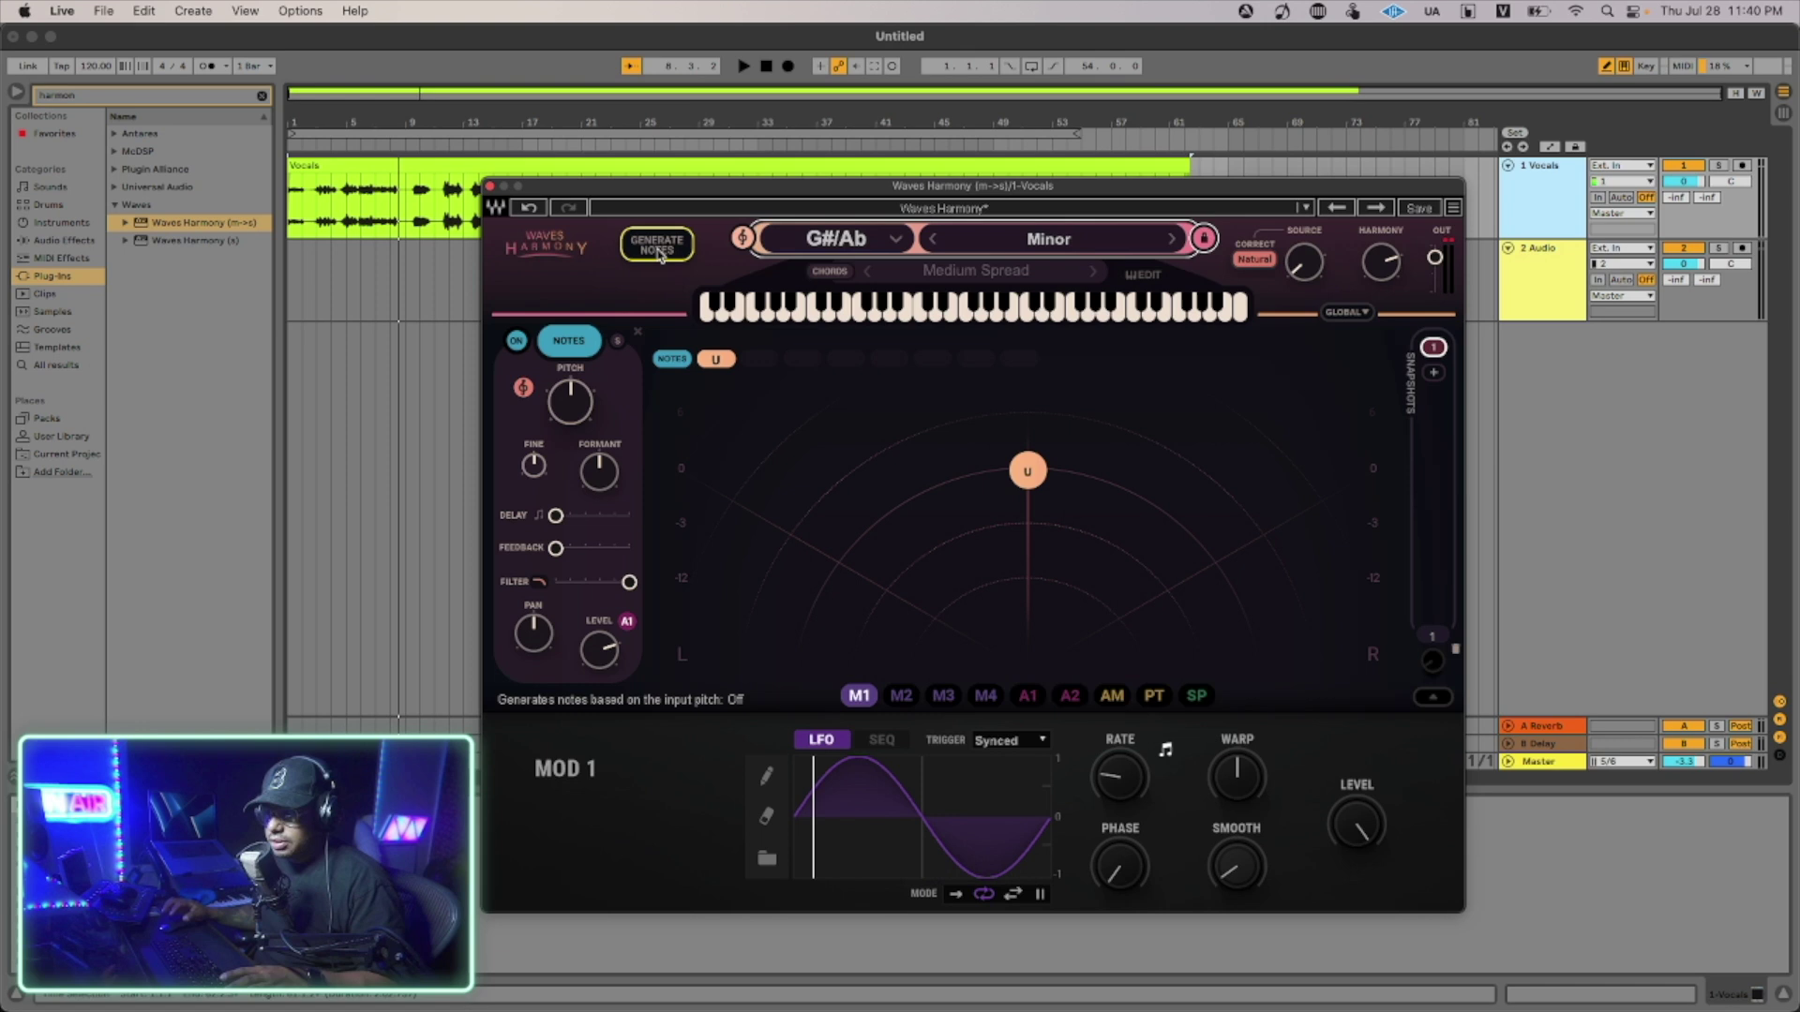
left_click(660, 253)
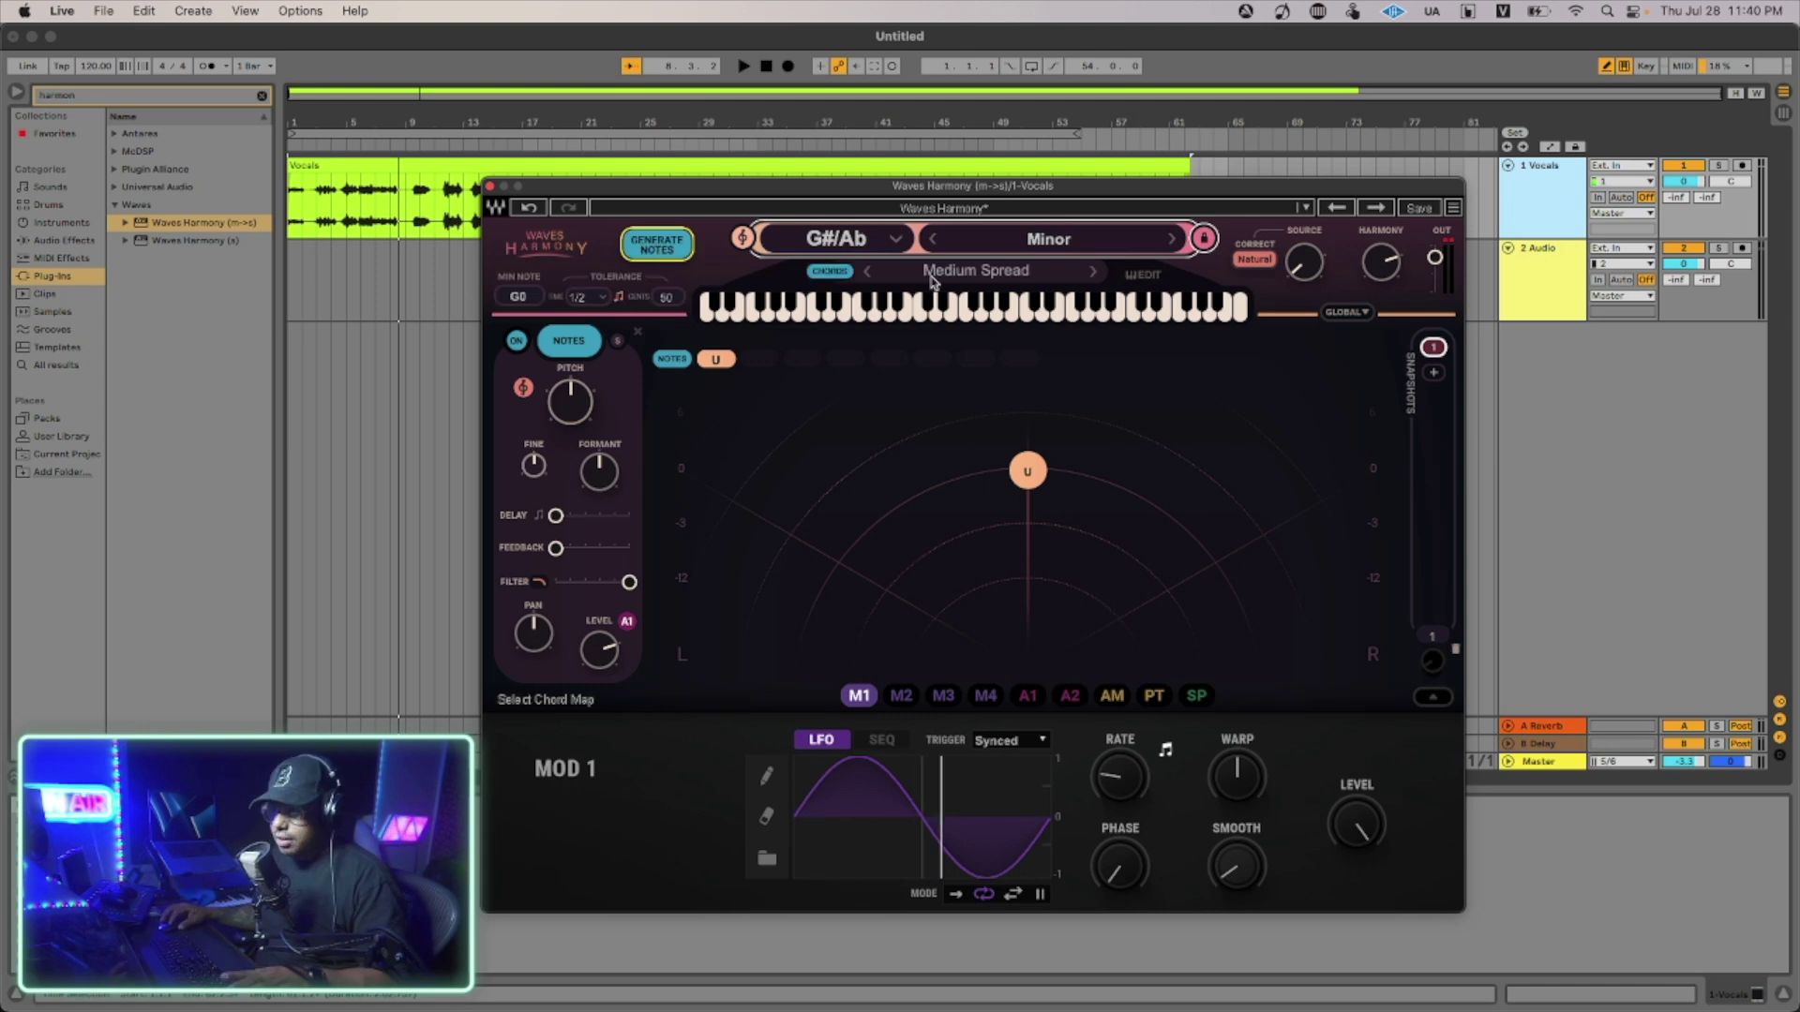
left_click(829, 272)
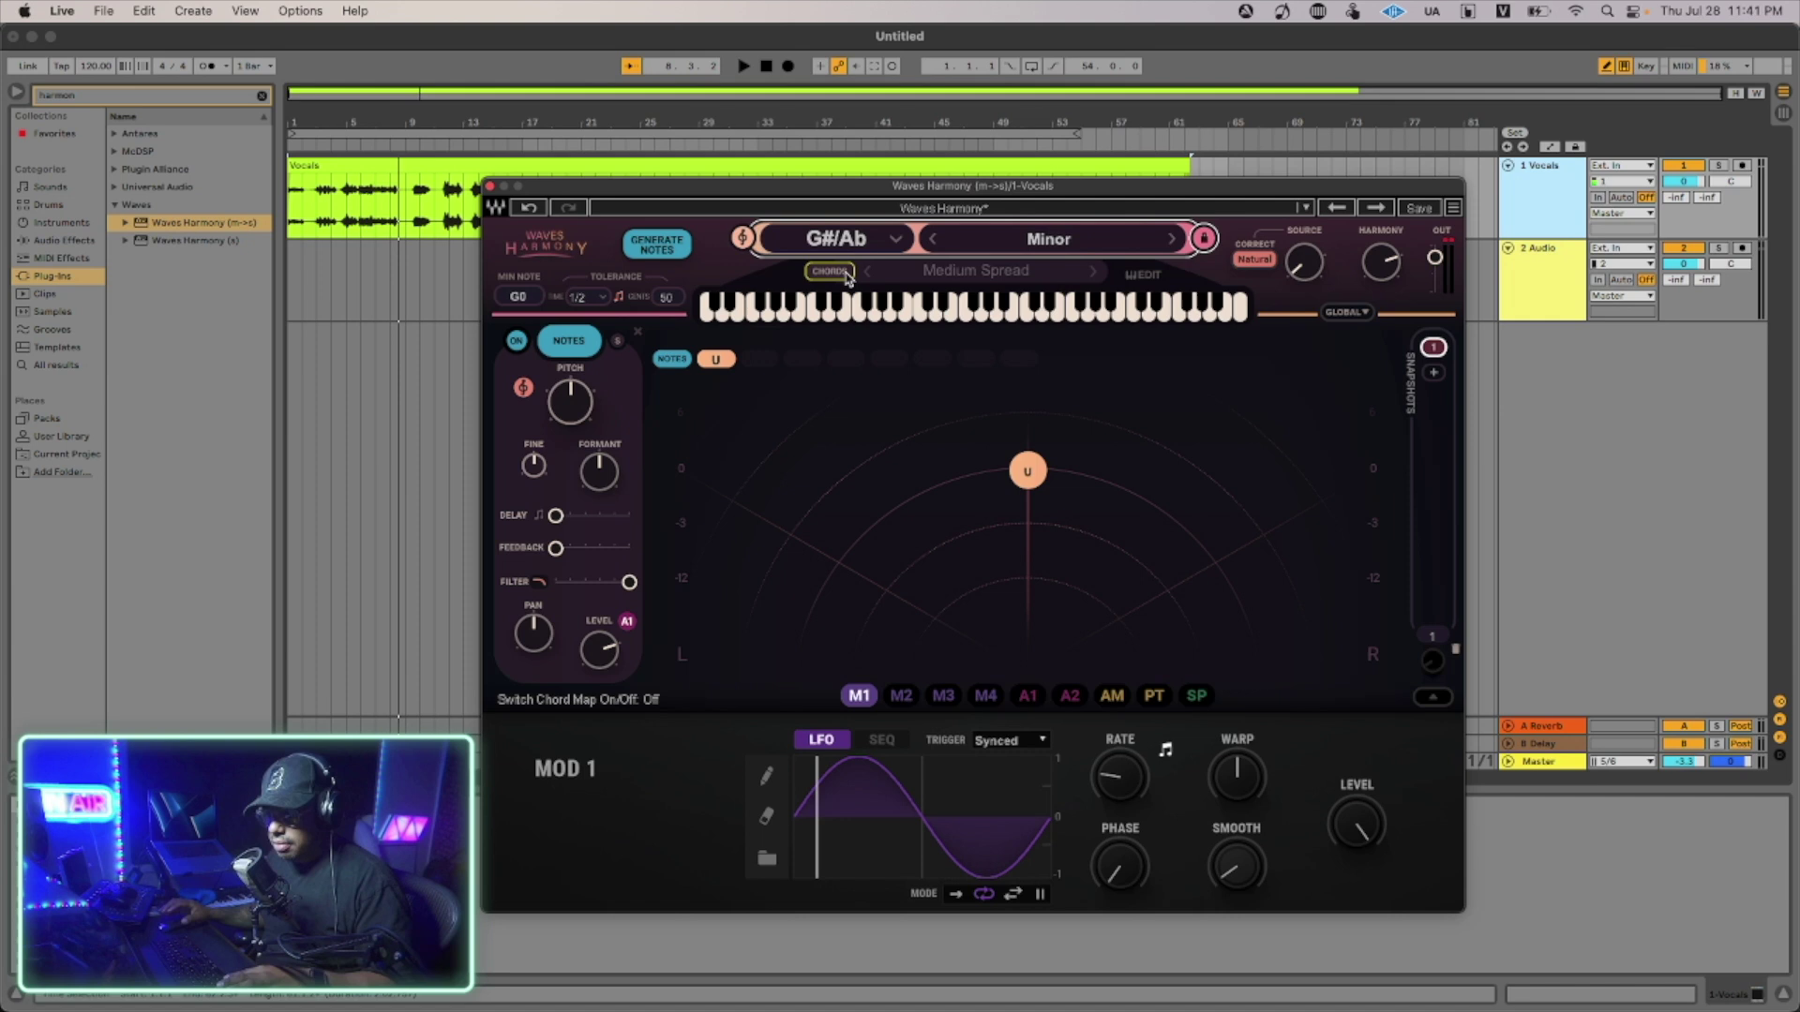
key("space")
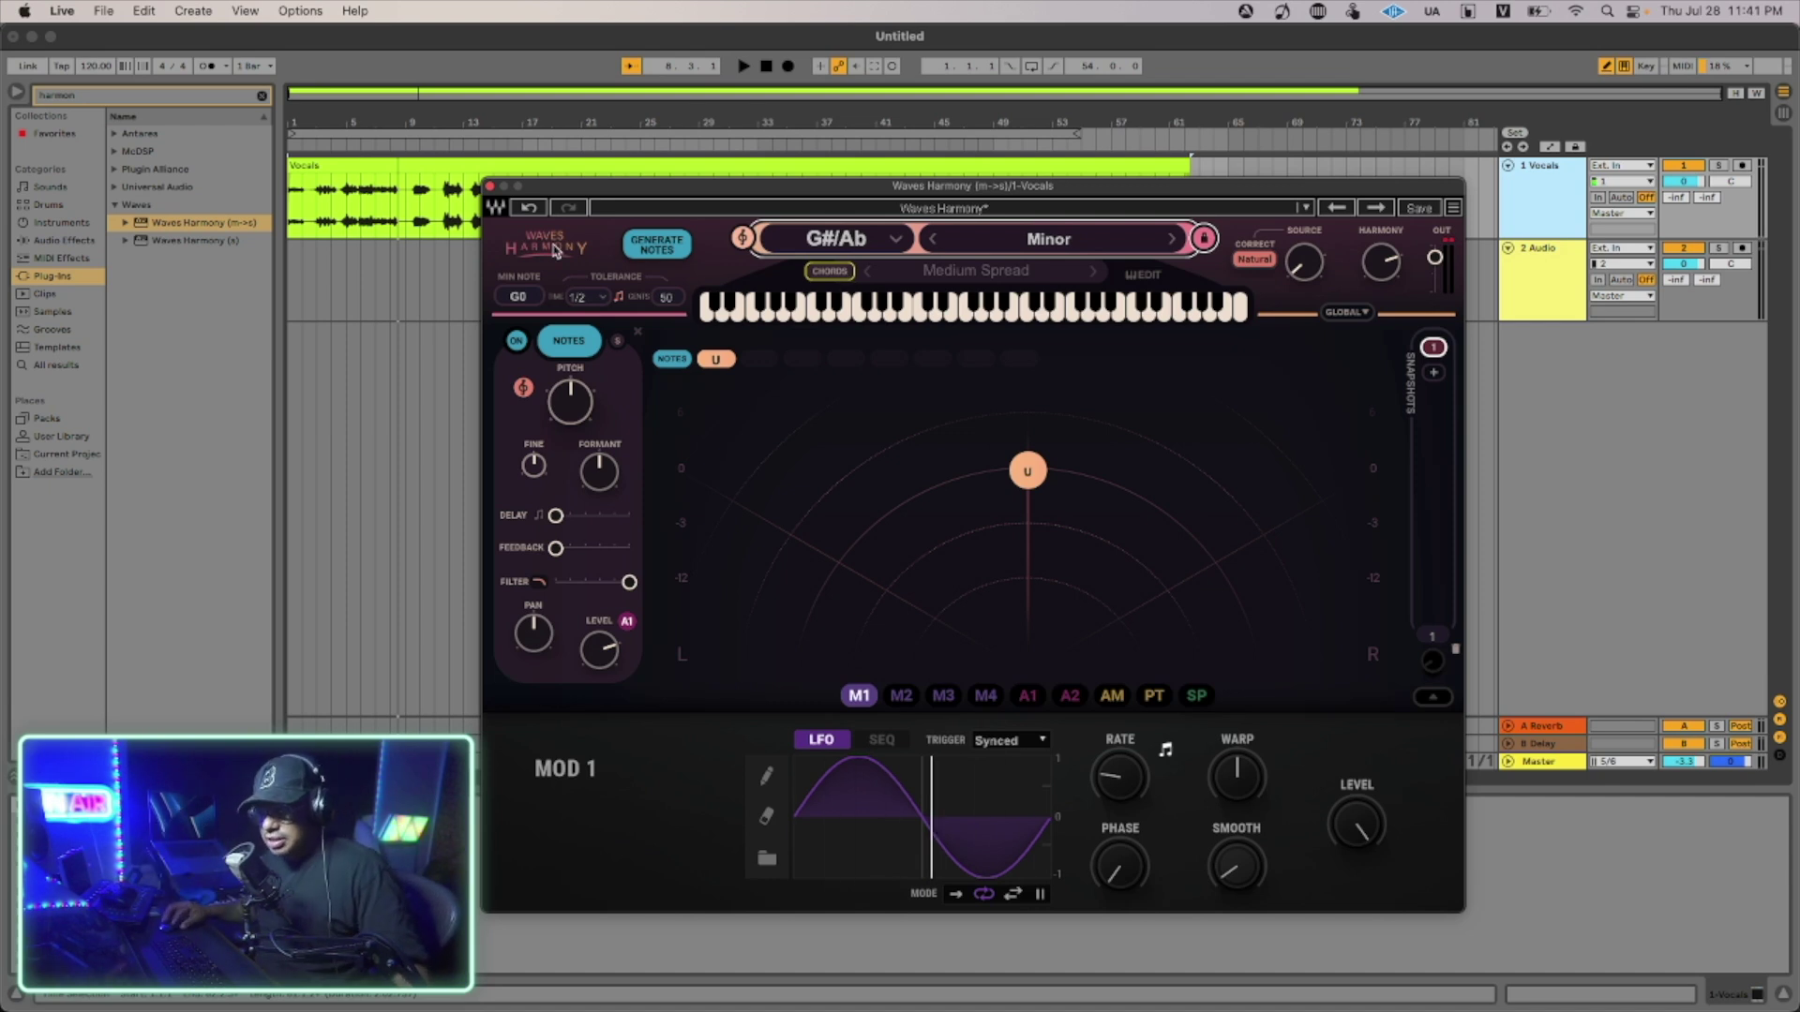
key("space")
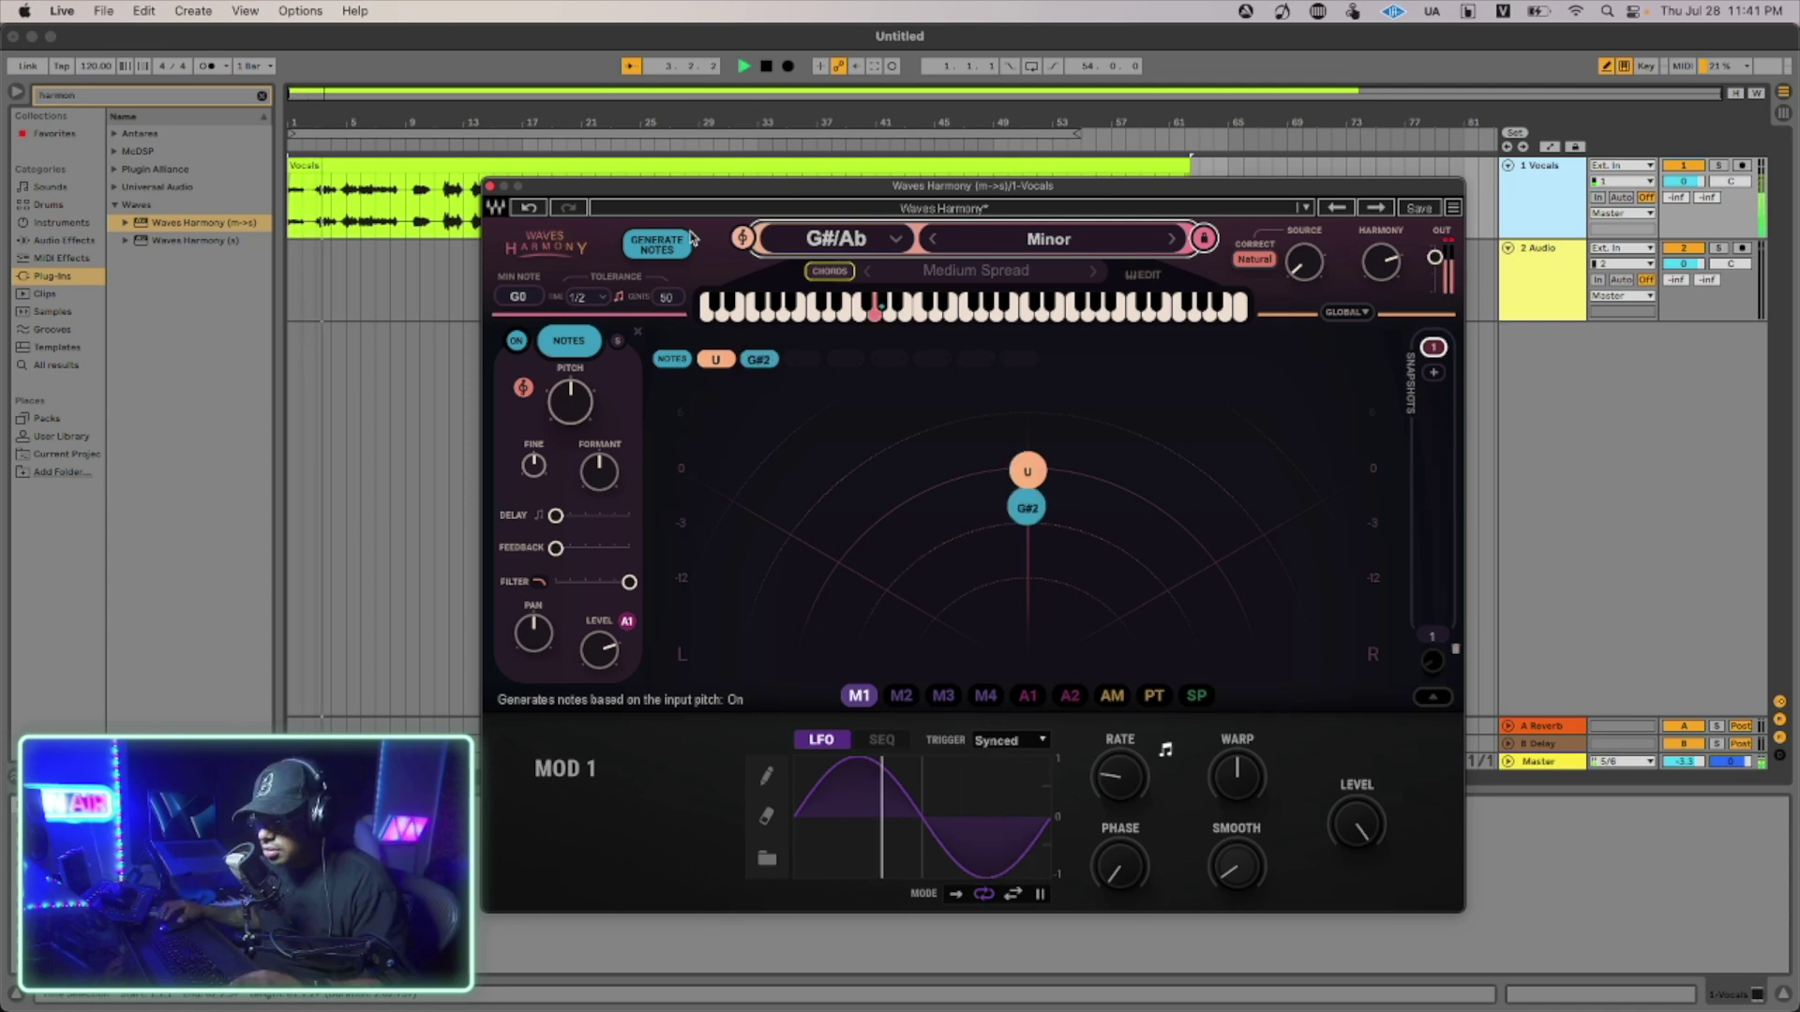
Audition the generated notes with the time tolerance at 1/64T and at 1/4.
left_click(586, 297)
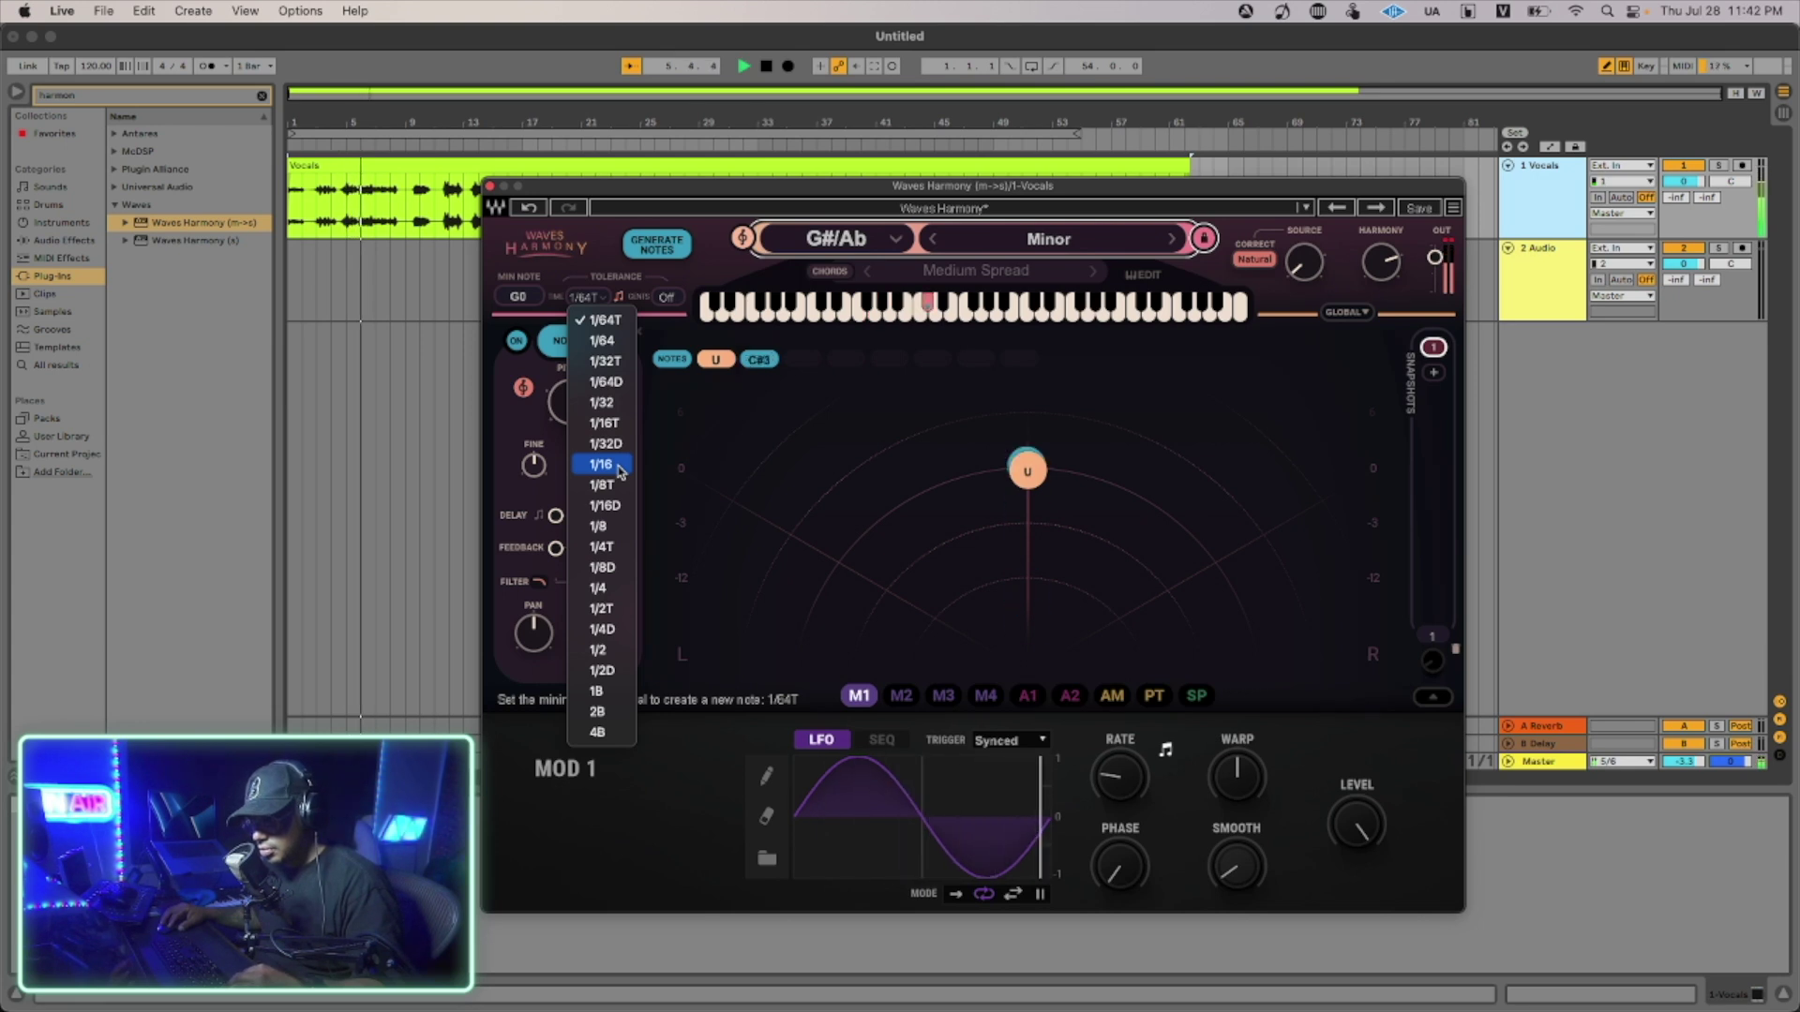
left_click(600, 321)
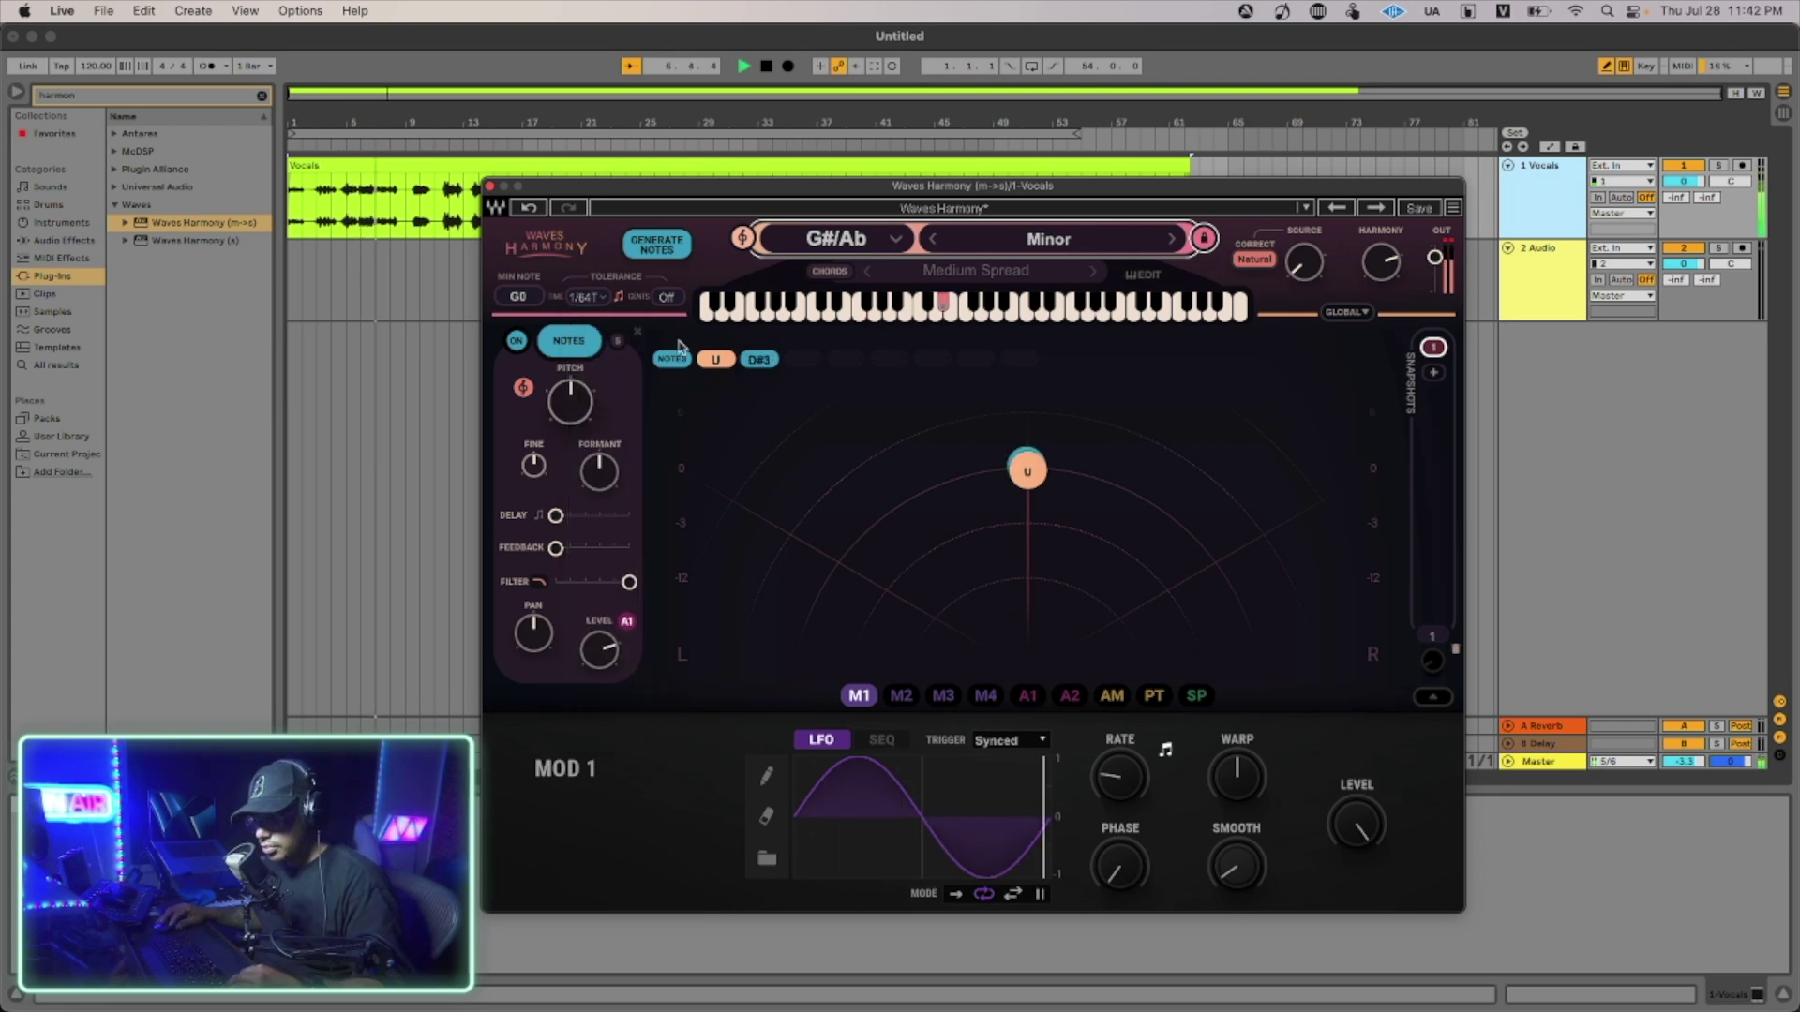
left_click(609, 297)
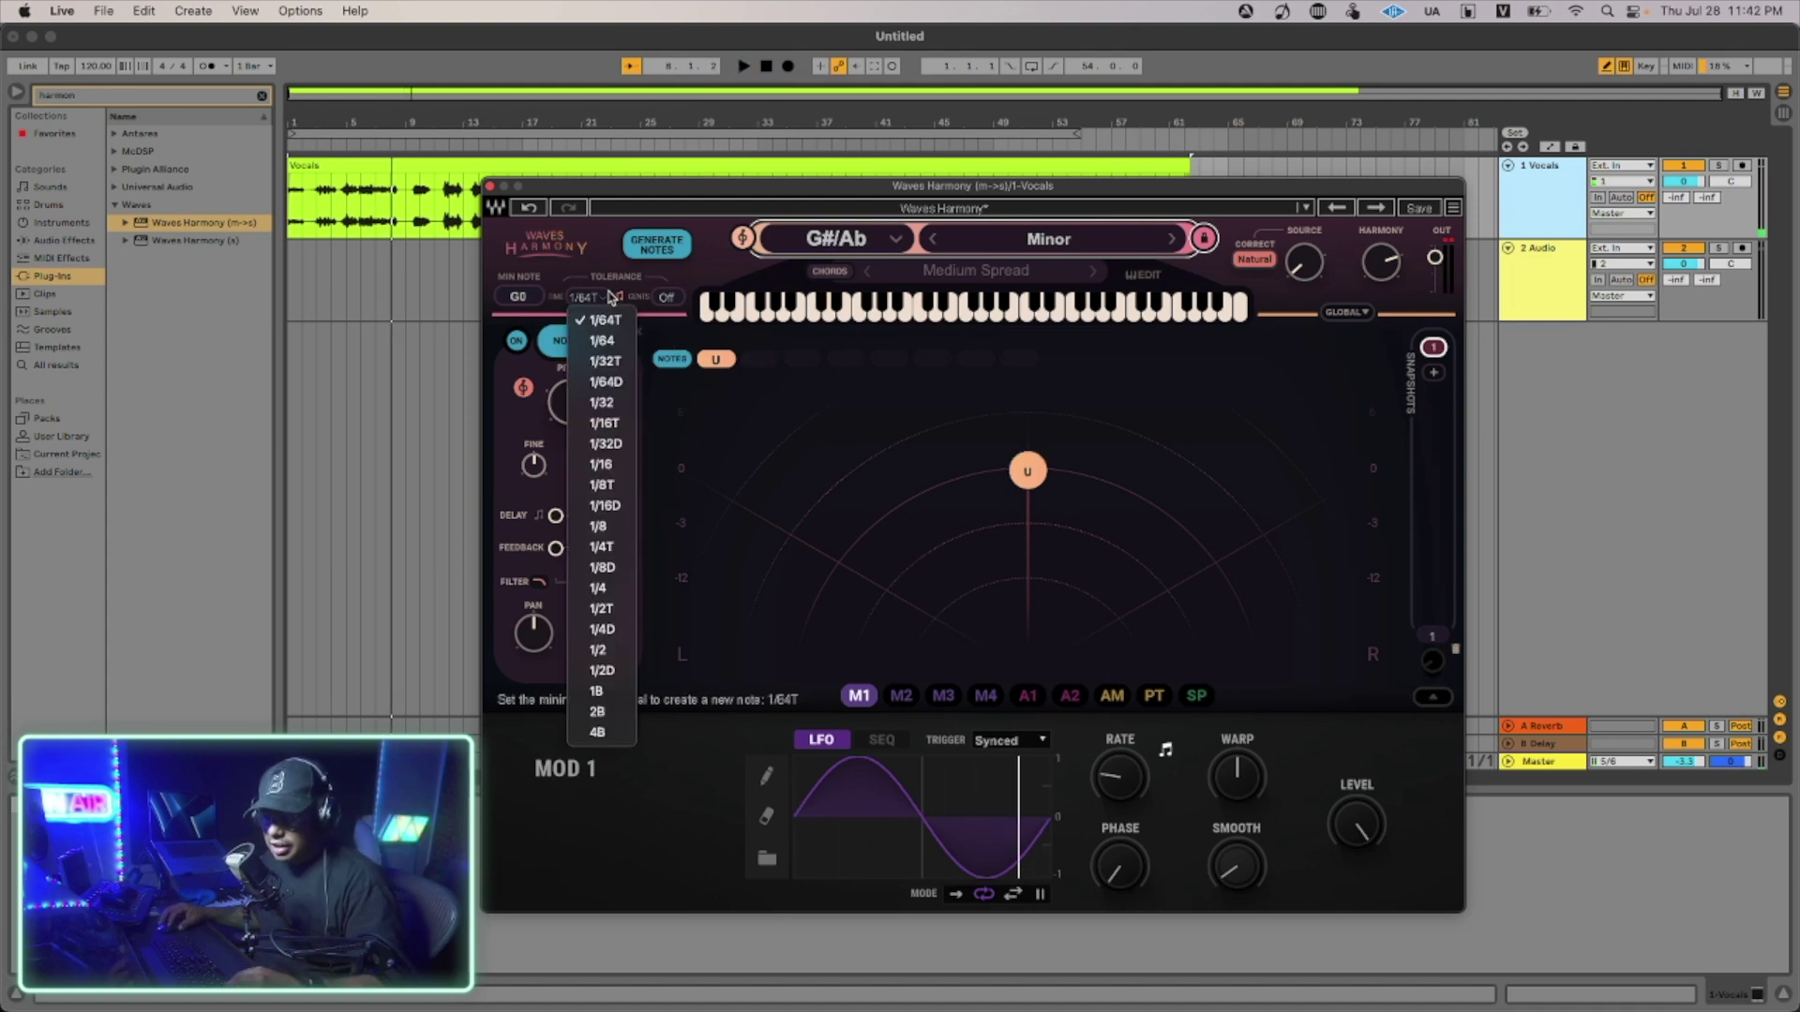
left_click(597, 588)
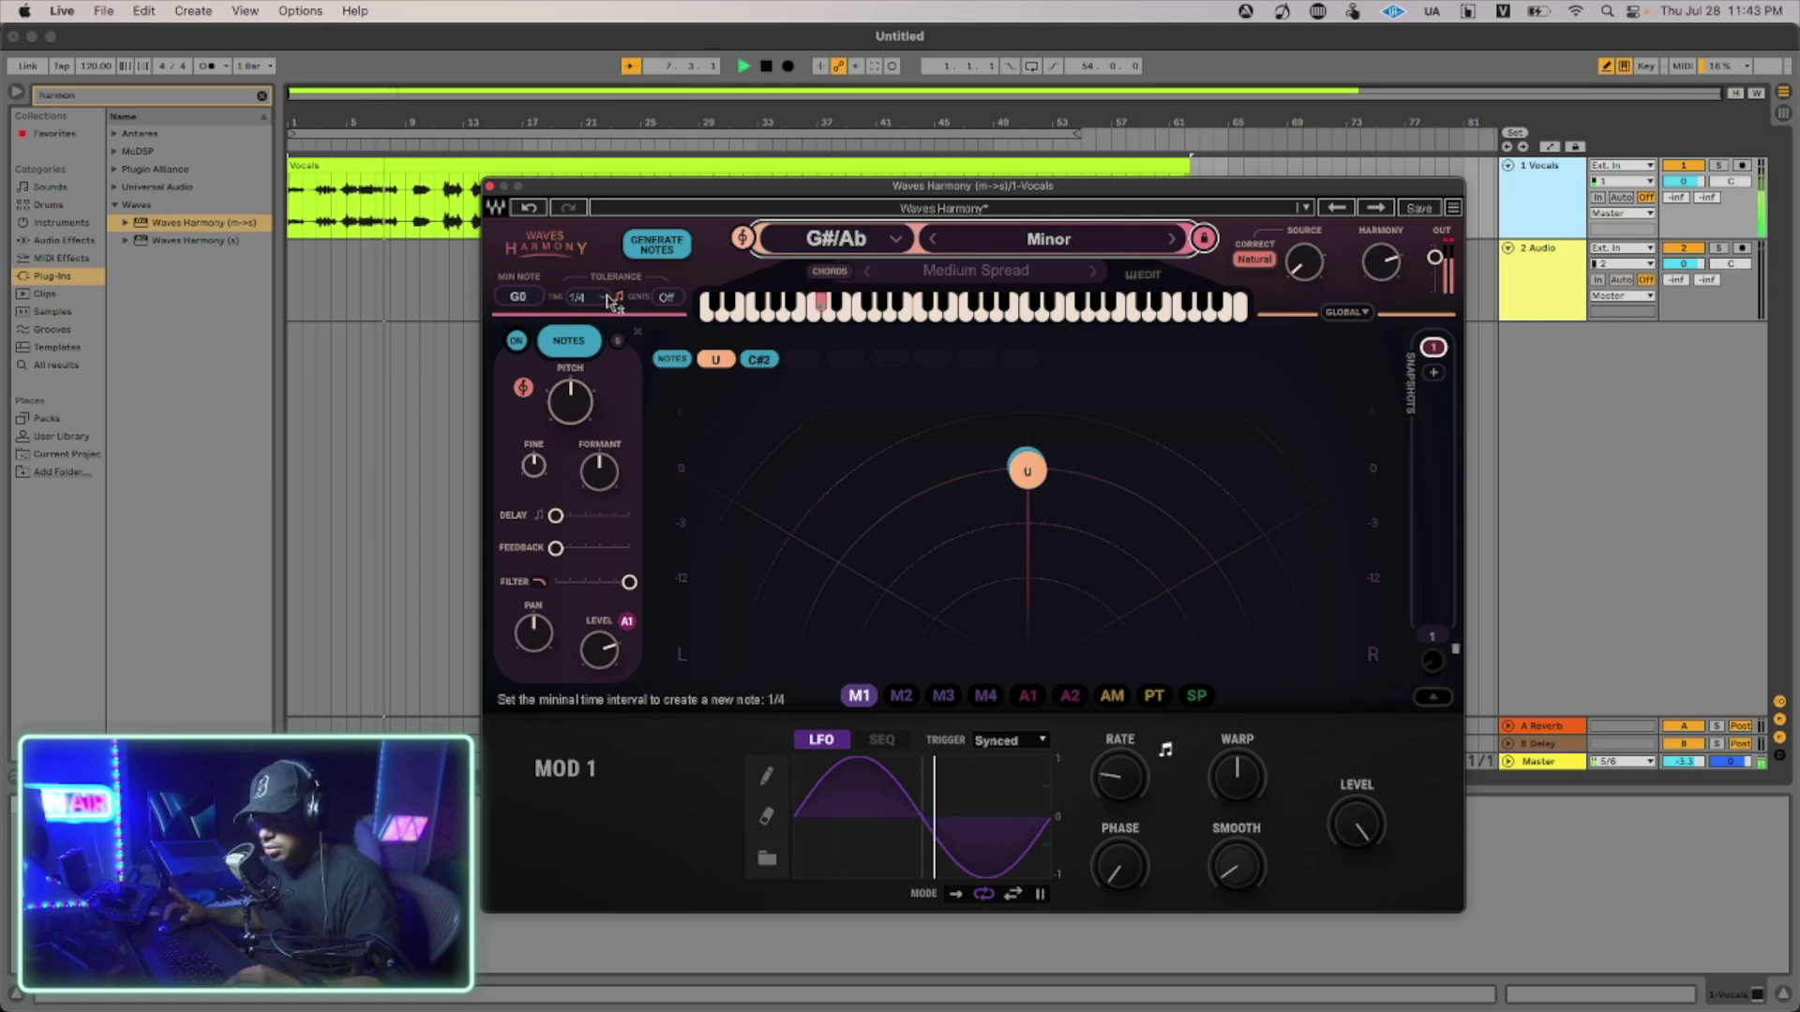
key("space")
Switch Generate Notes back on with chords enabled, and audition the Triads chord map on the vocal.
left_click(689, 252)
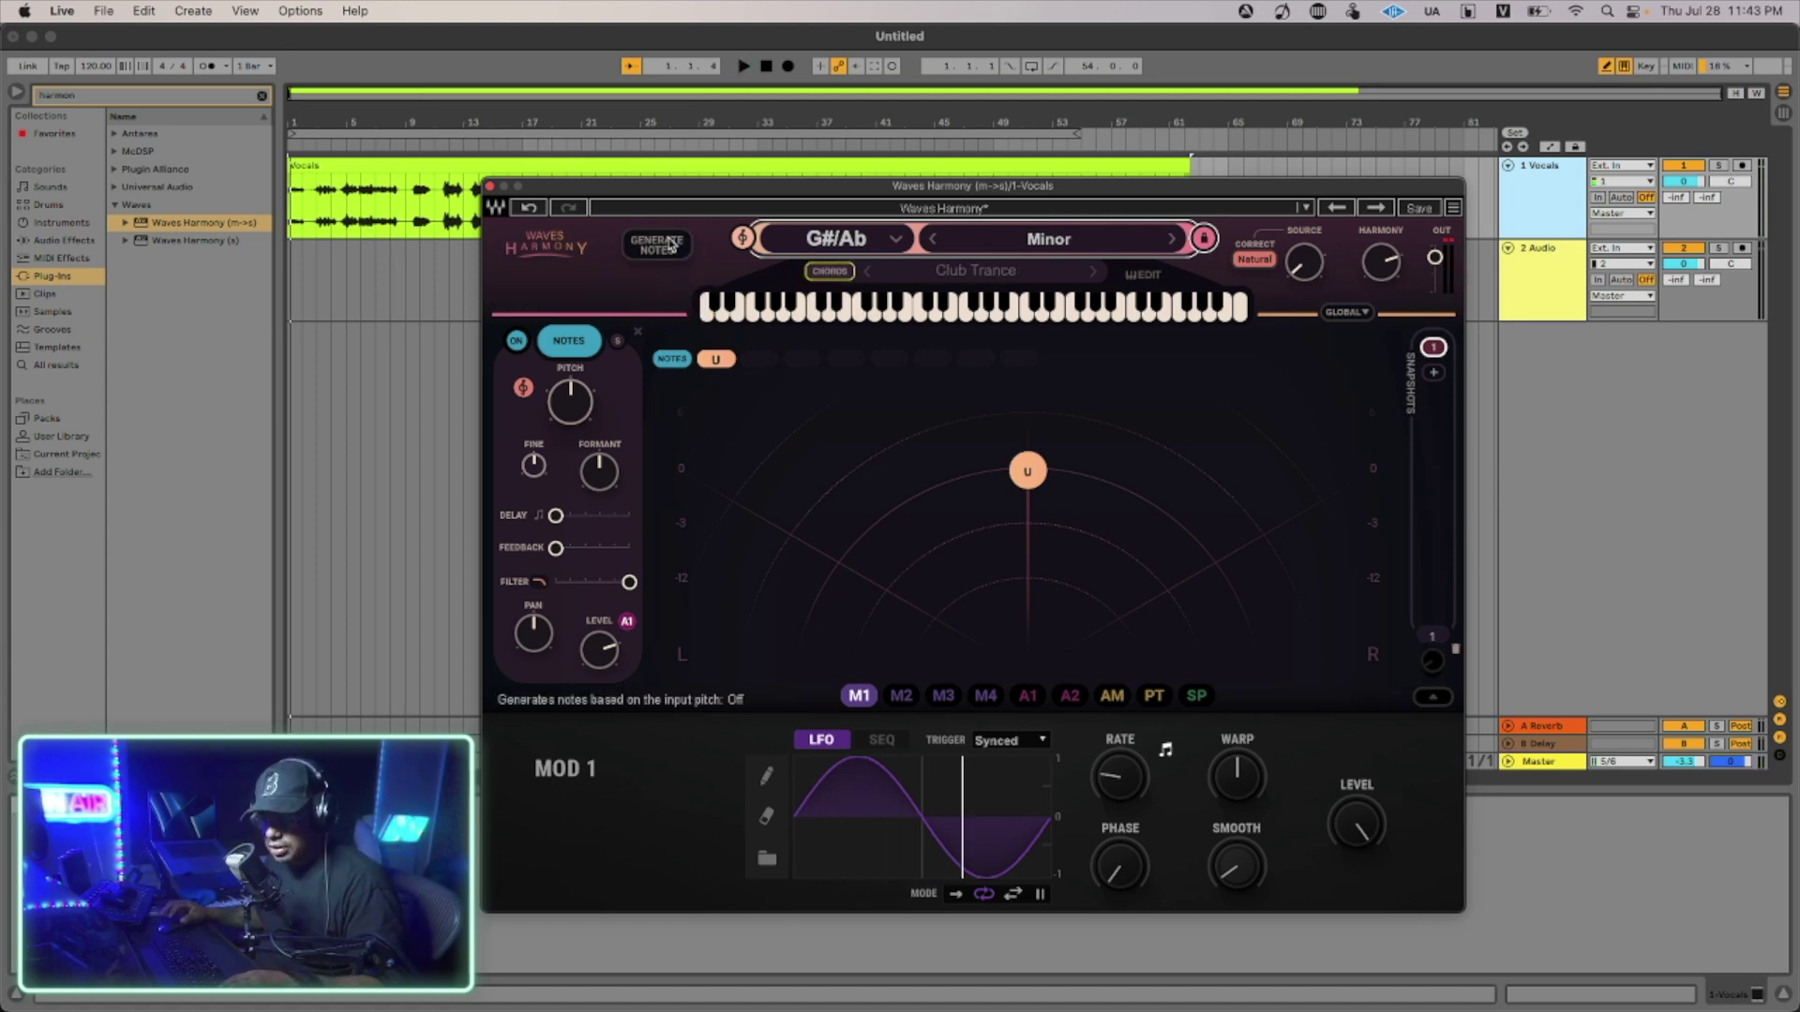
left_click(671, 246)
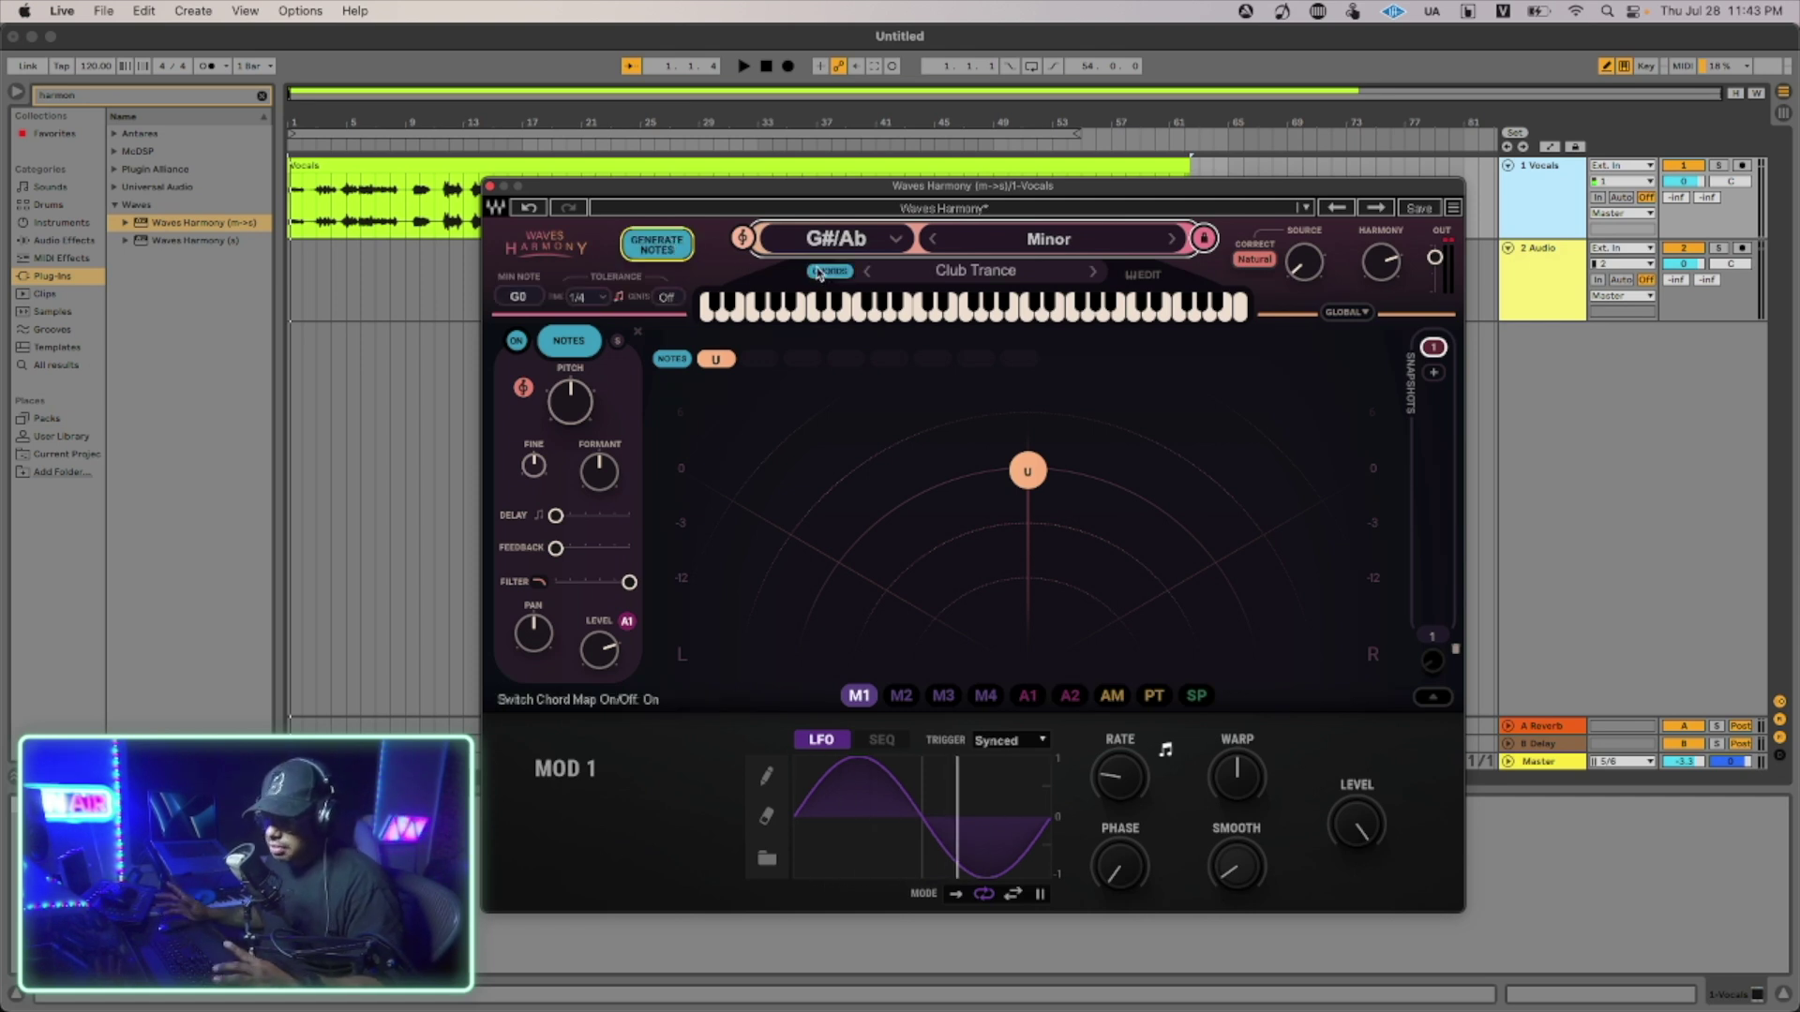
left_click(926, 272)
mouse_move(968, 301)
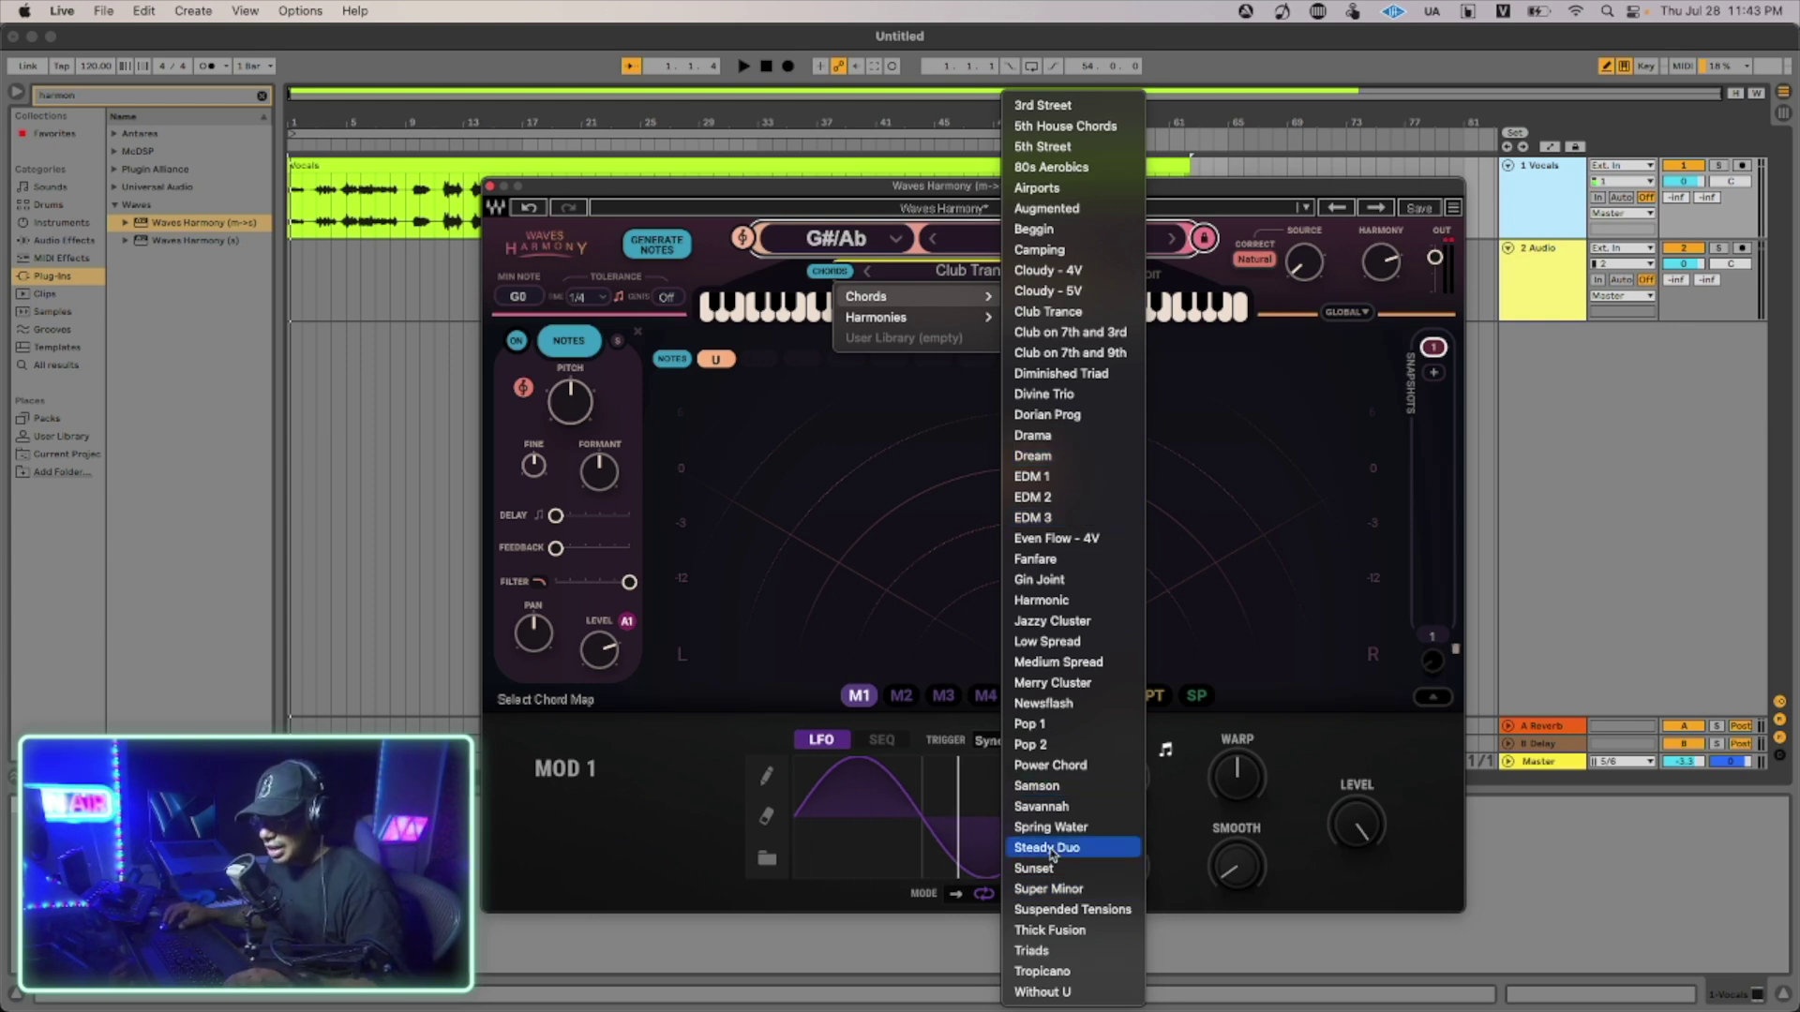
left_click(1109, 952)
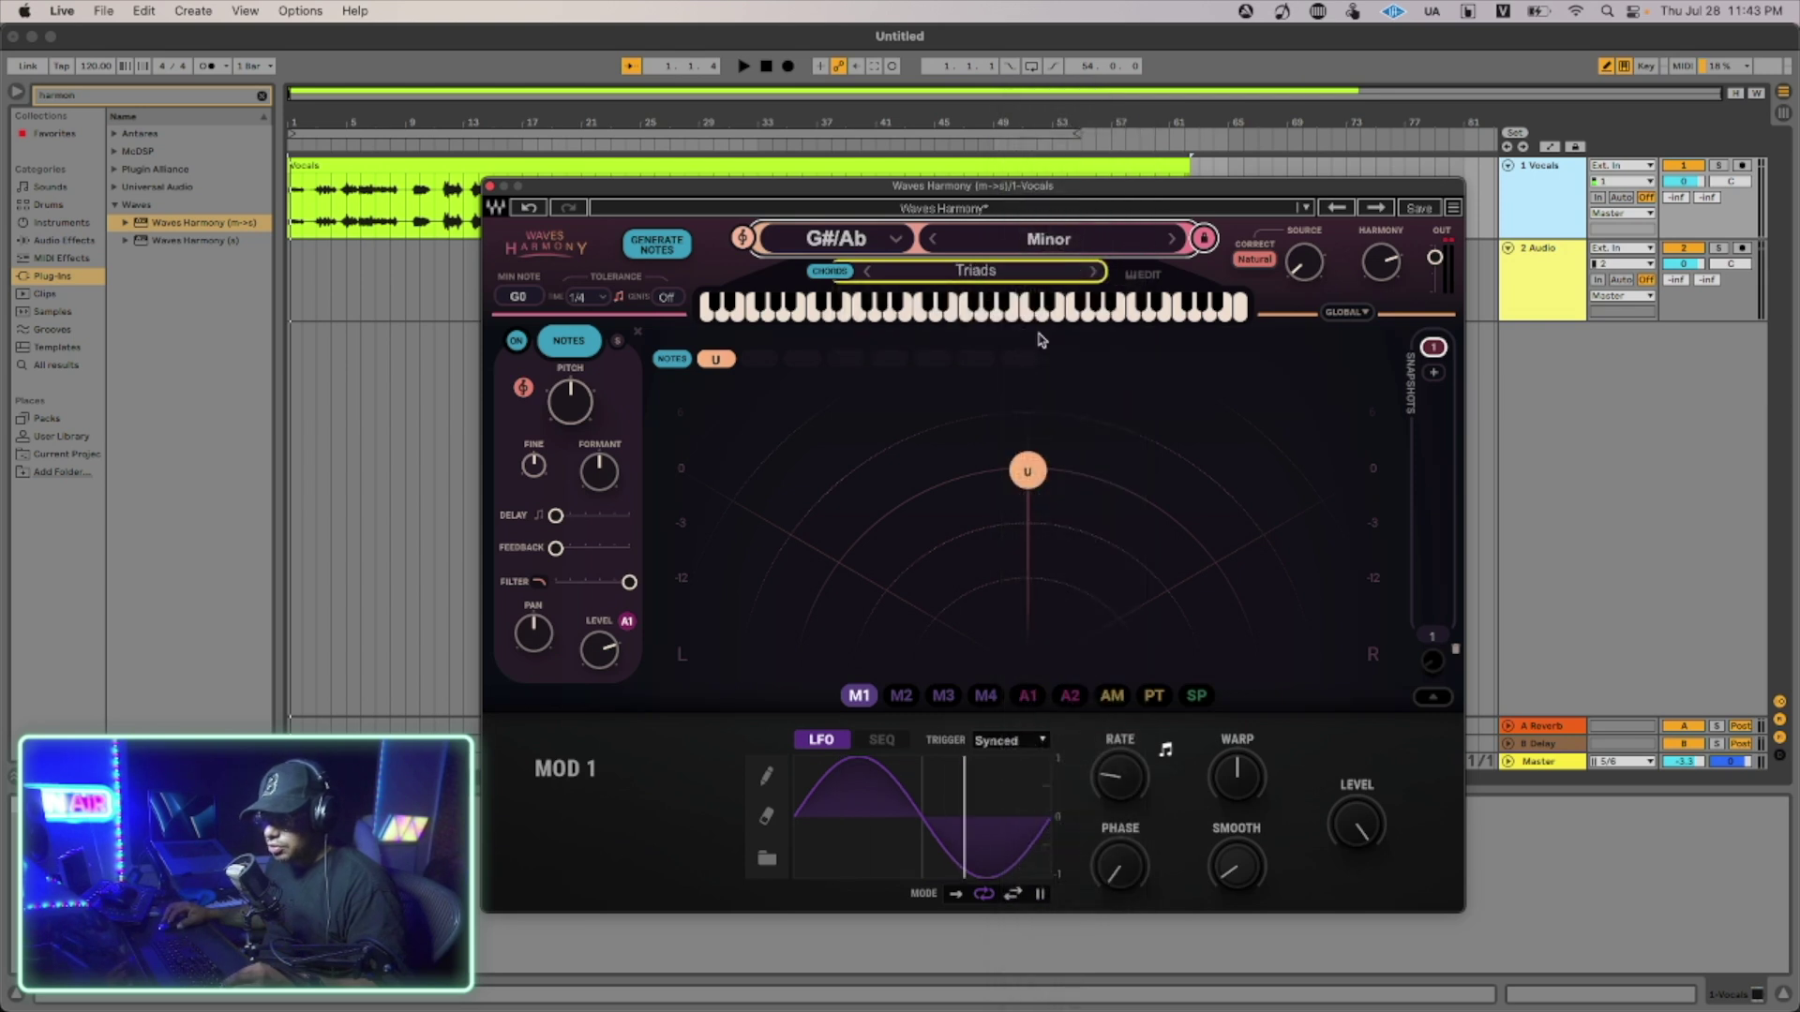
key("space")
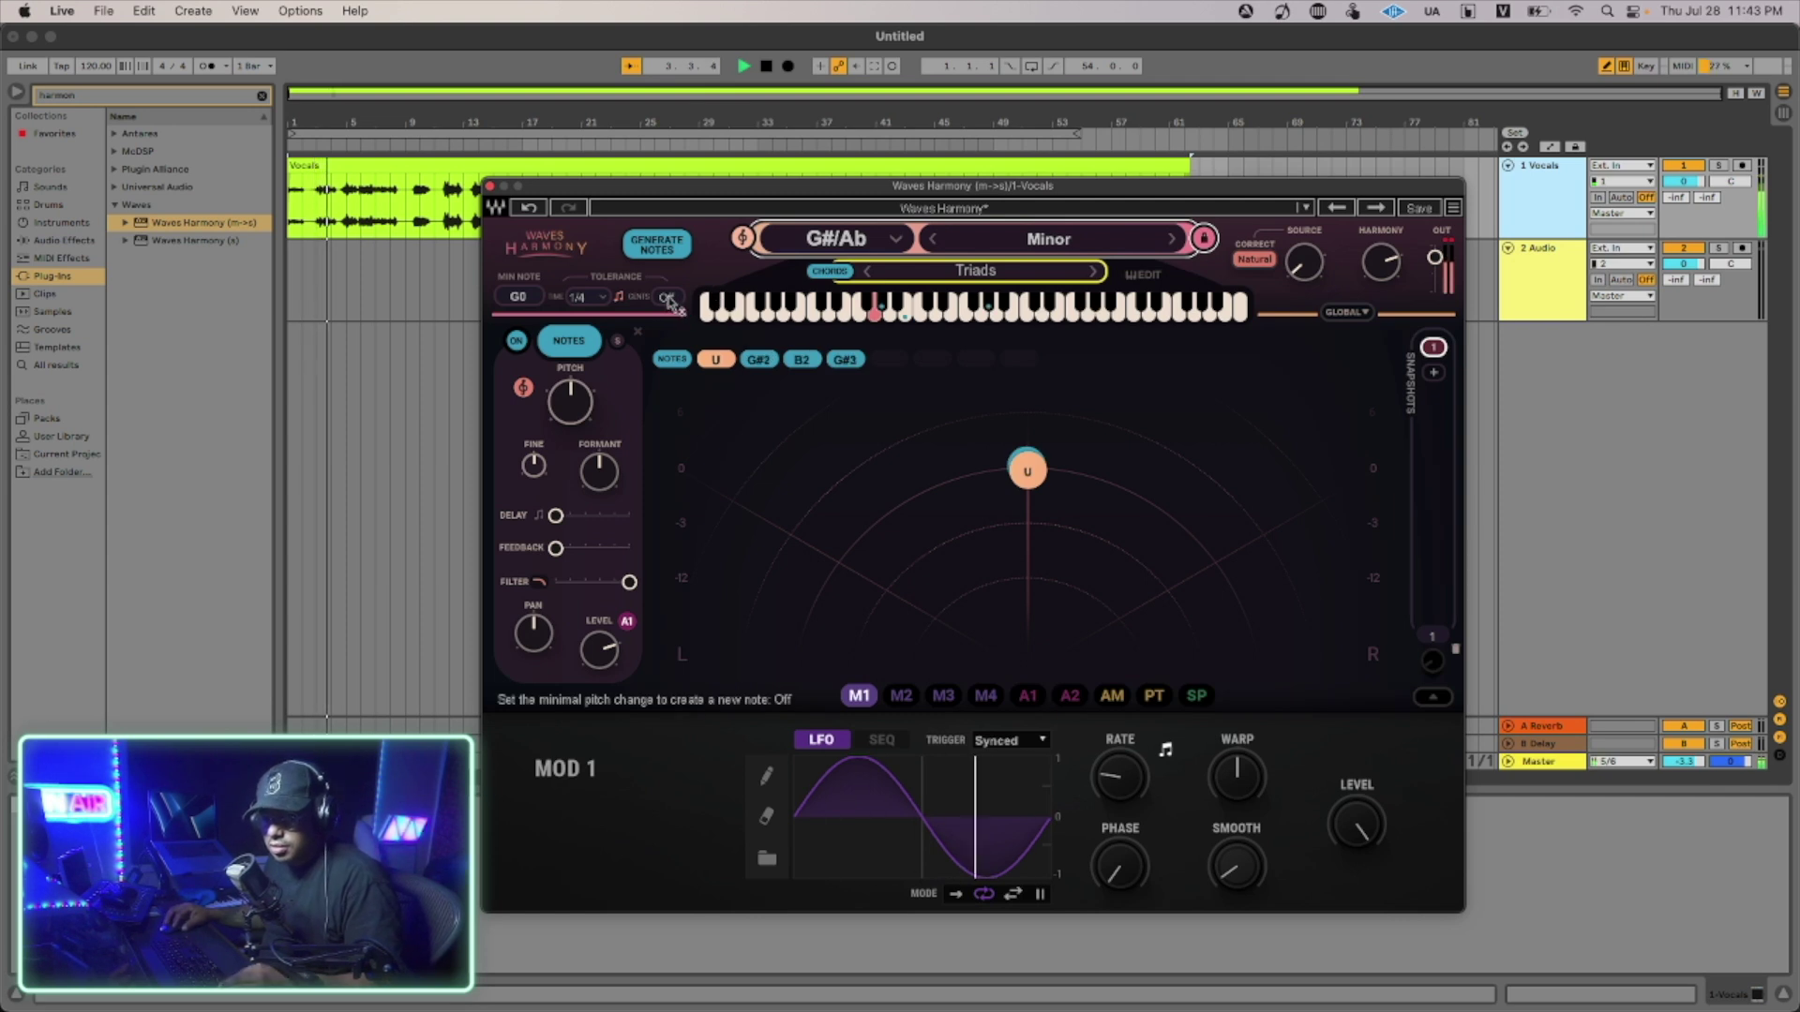
Load the 5th harmony as the chord map and set the time tolerance to 1/64.
left_click(937, 271)
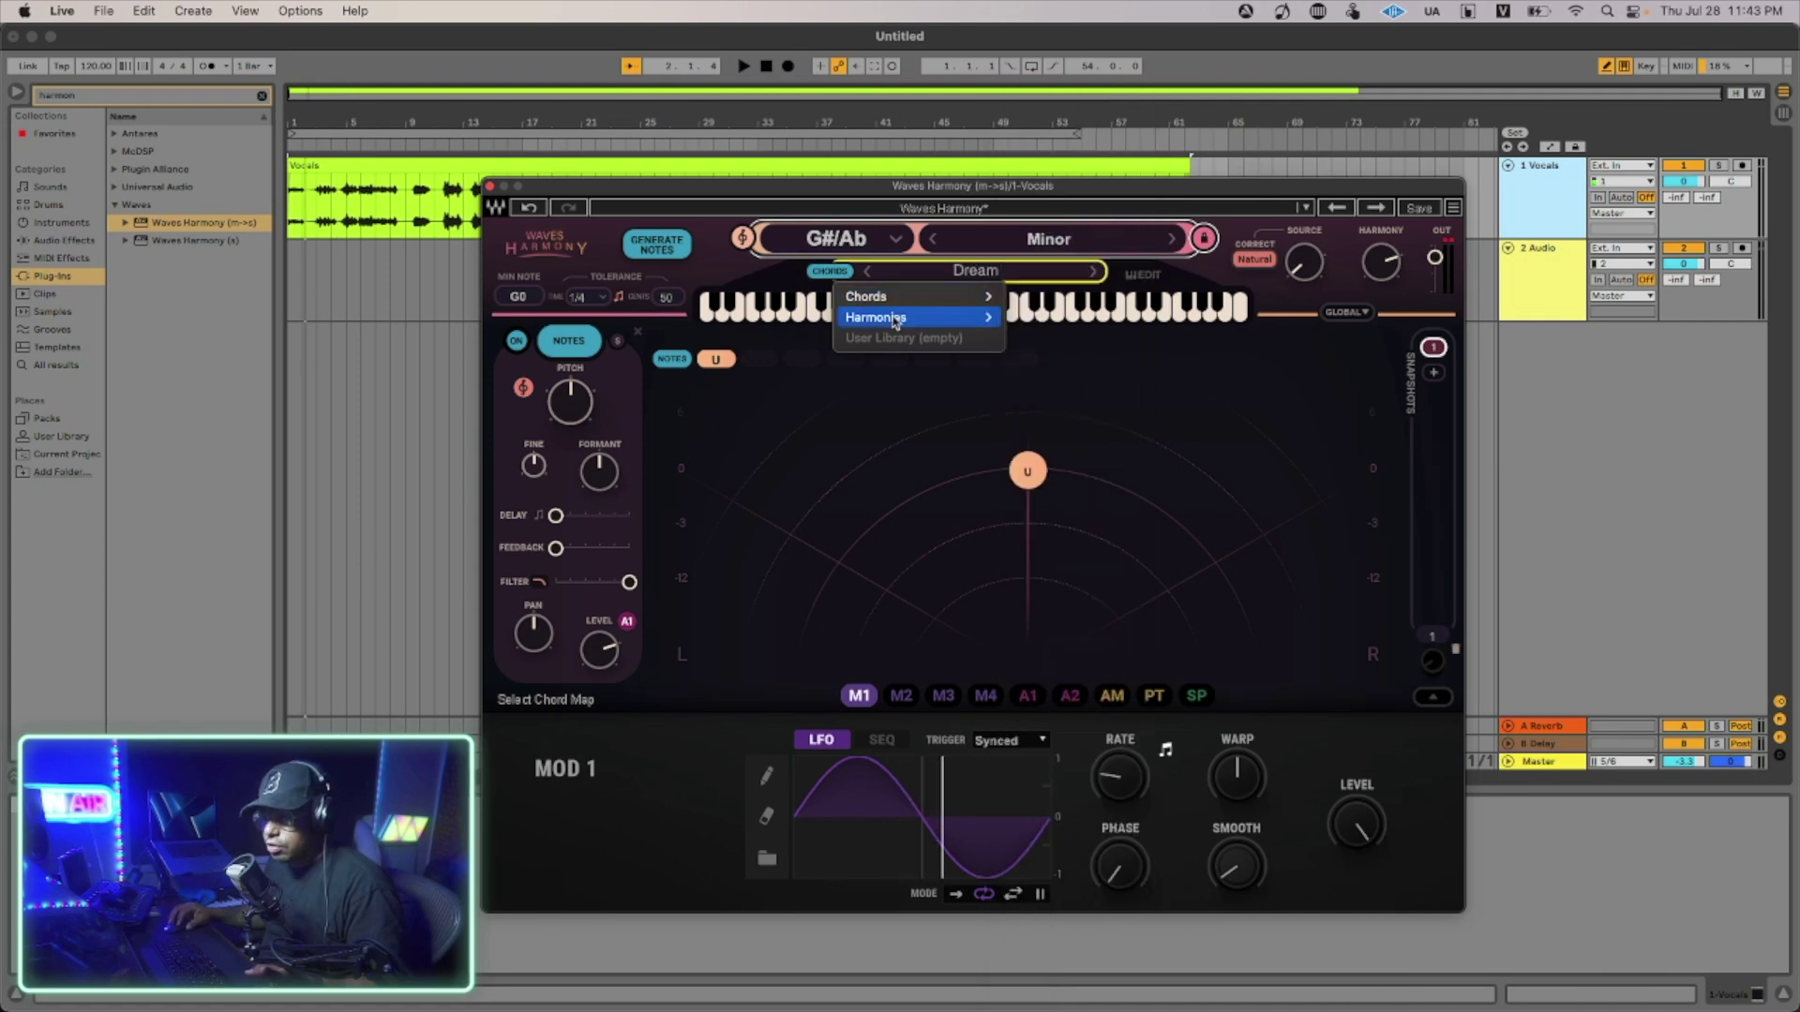
mouse_move(893, 317)
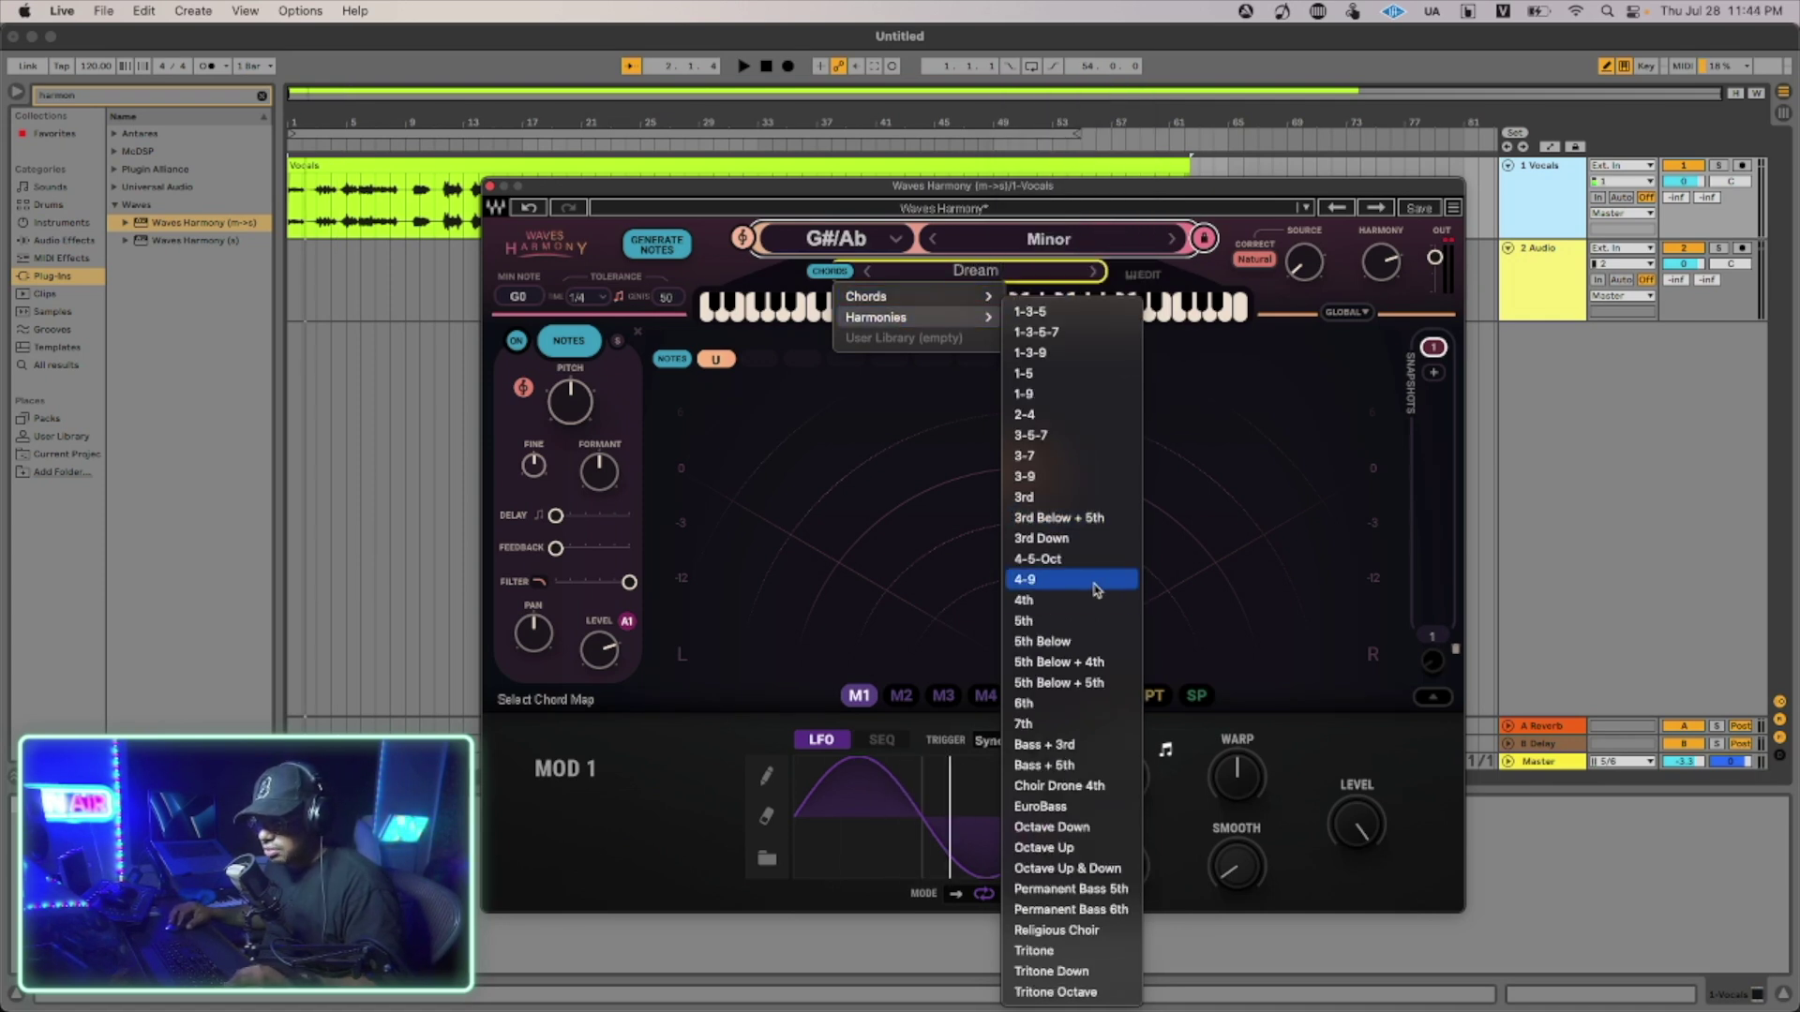
left_click(1023, 621)
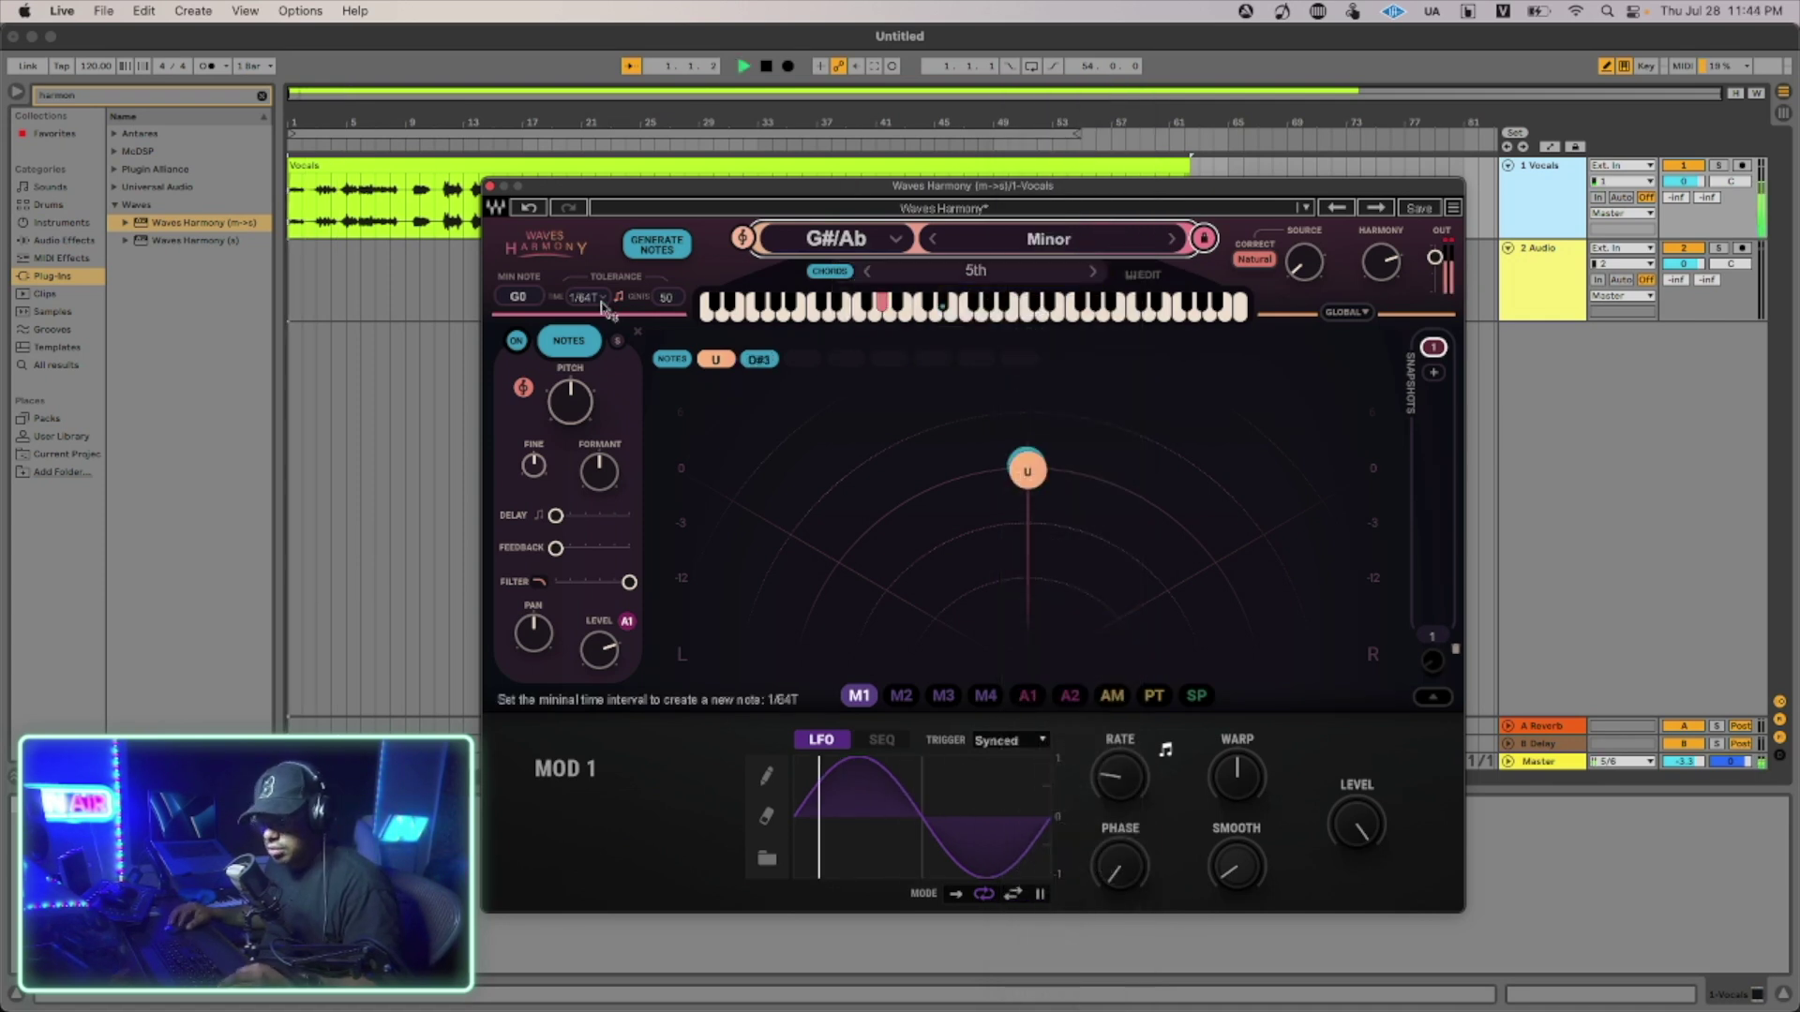
left_click(602, 297)
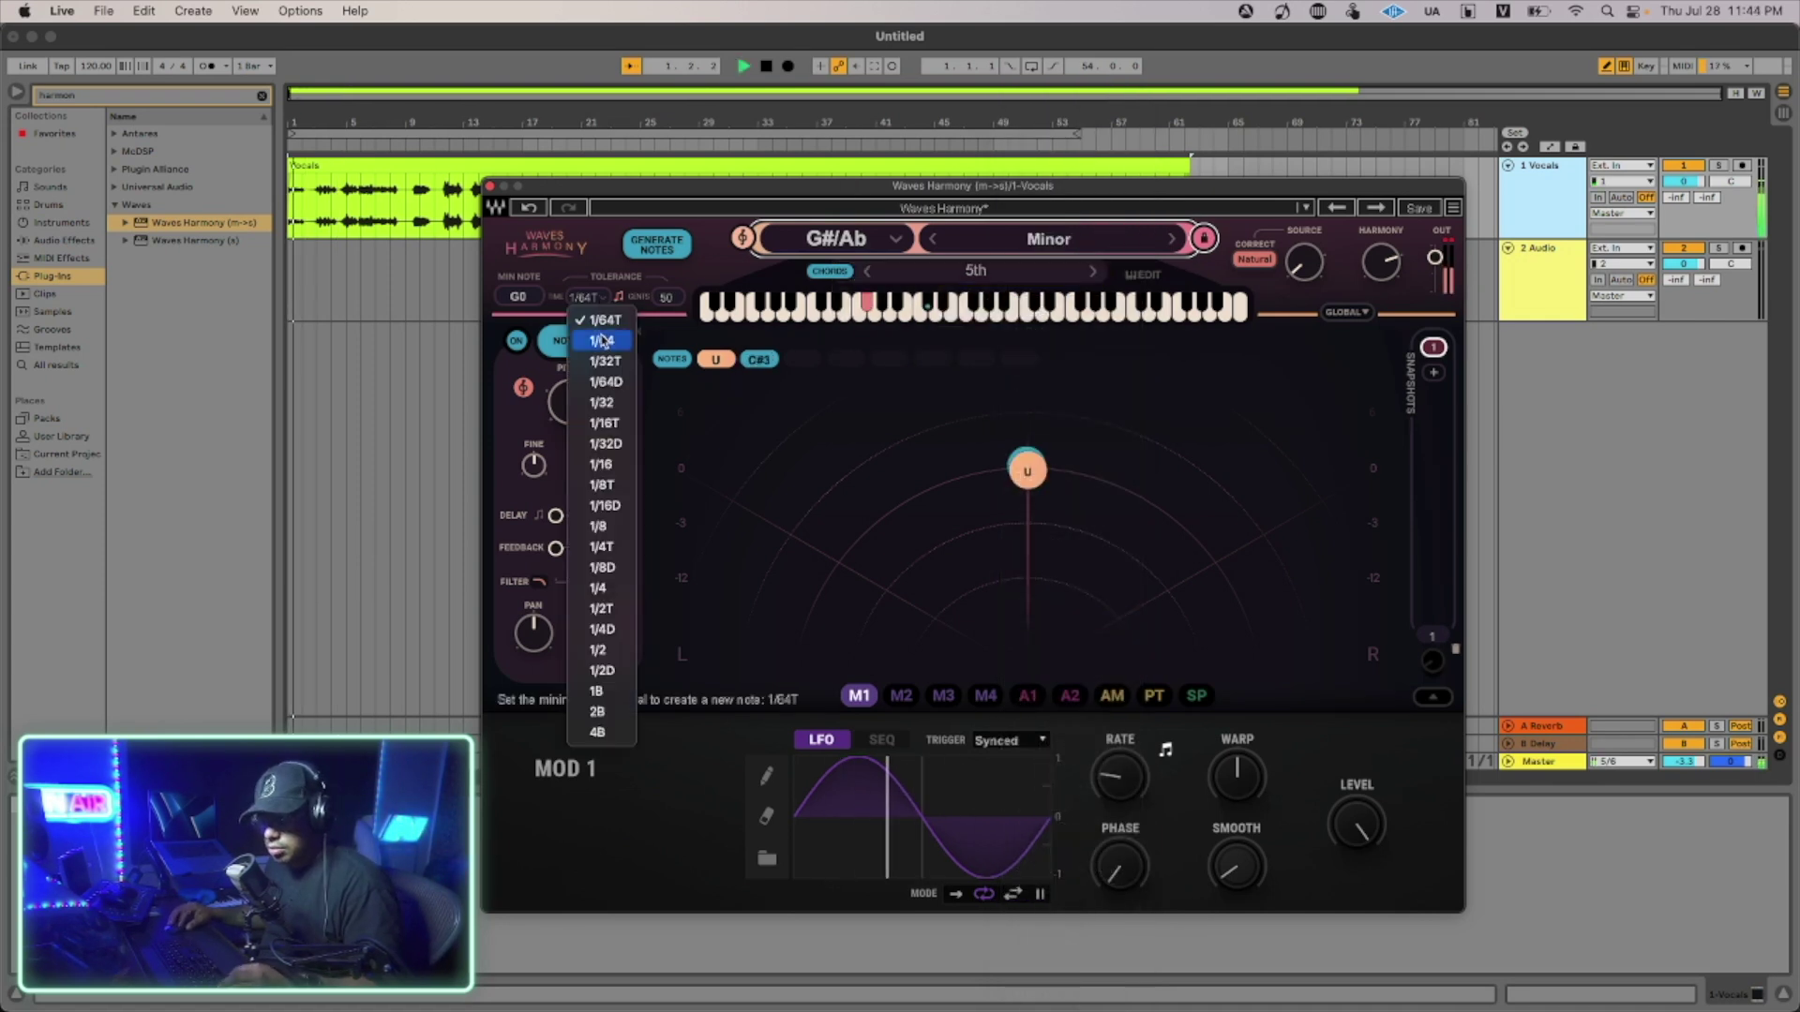
left_click(604, 340)
Audition the 5th Below and 6th harmony maps on the vocal, and browse the available chord maps.
left_click(1093, 271)
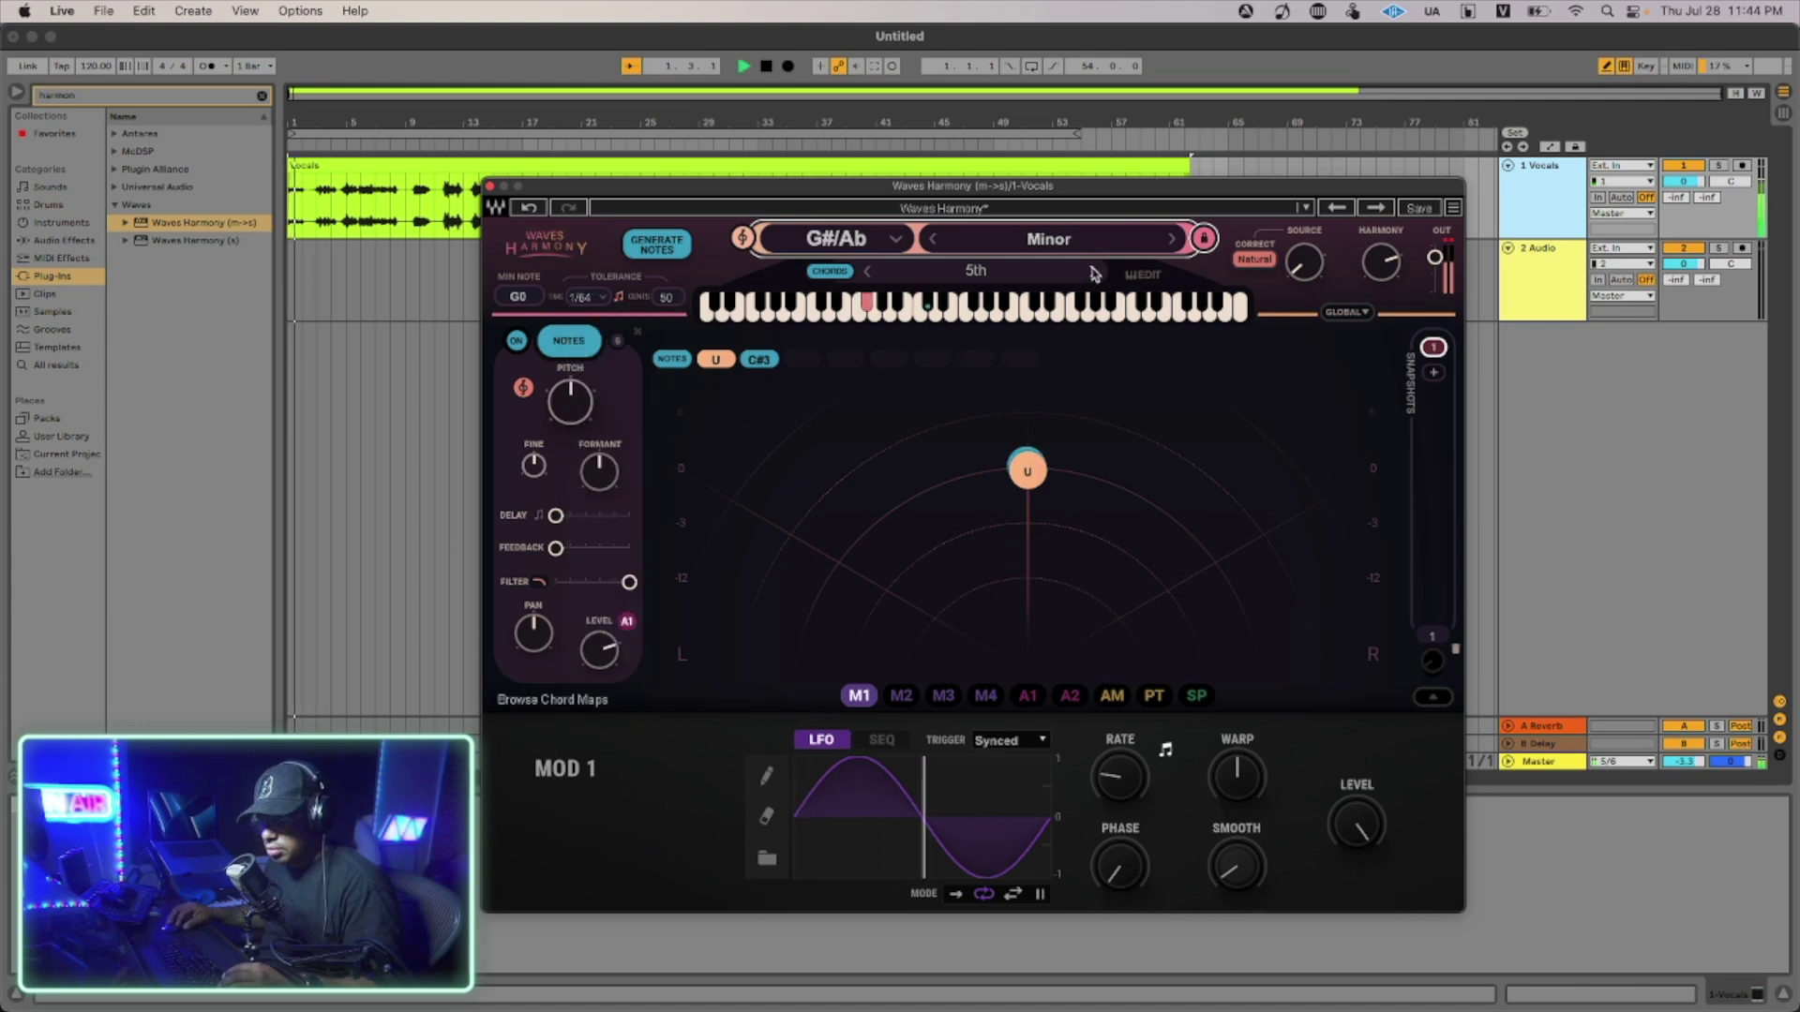
key("space")
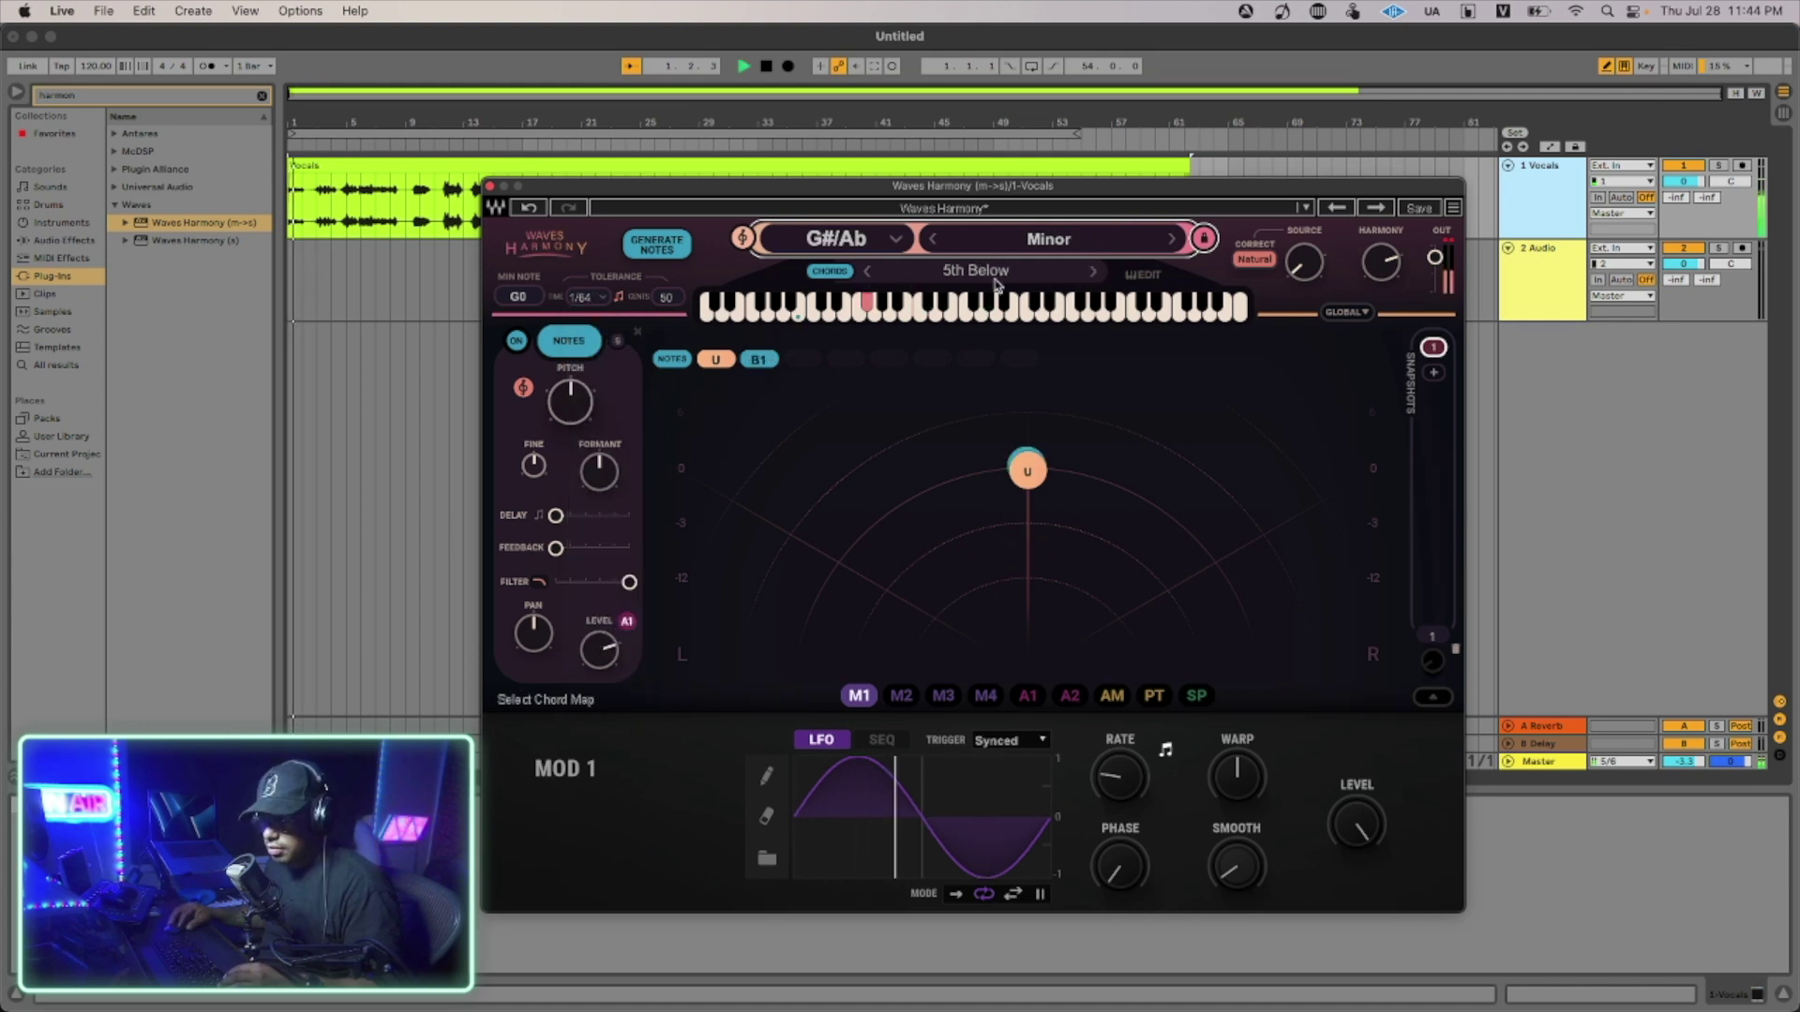
left_click(937, 271)
mouse_move(973, 317)
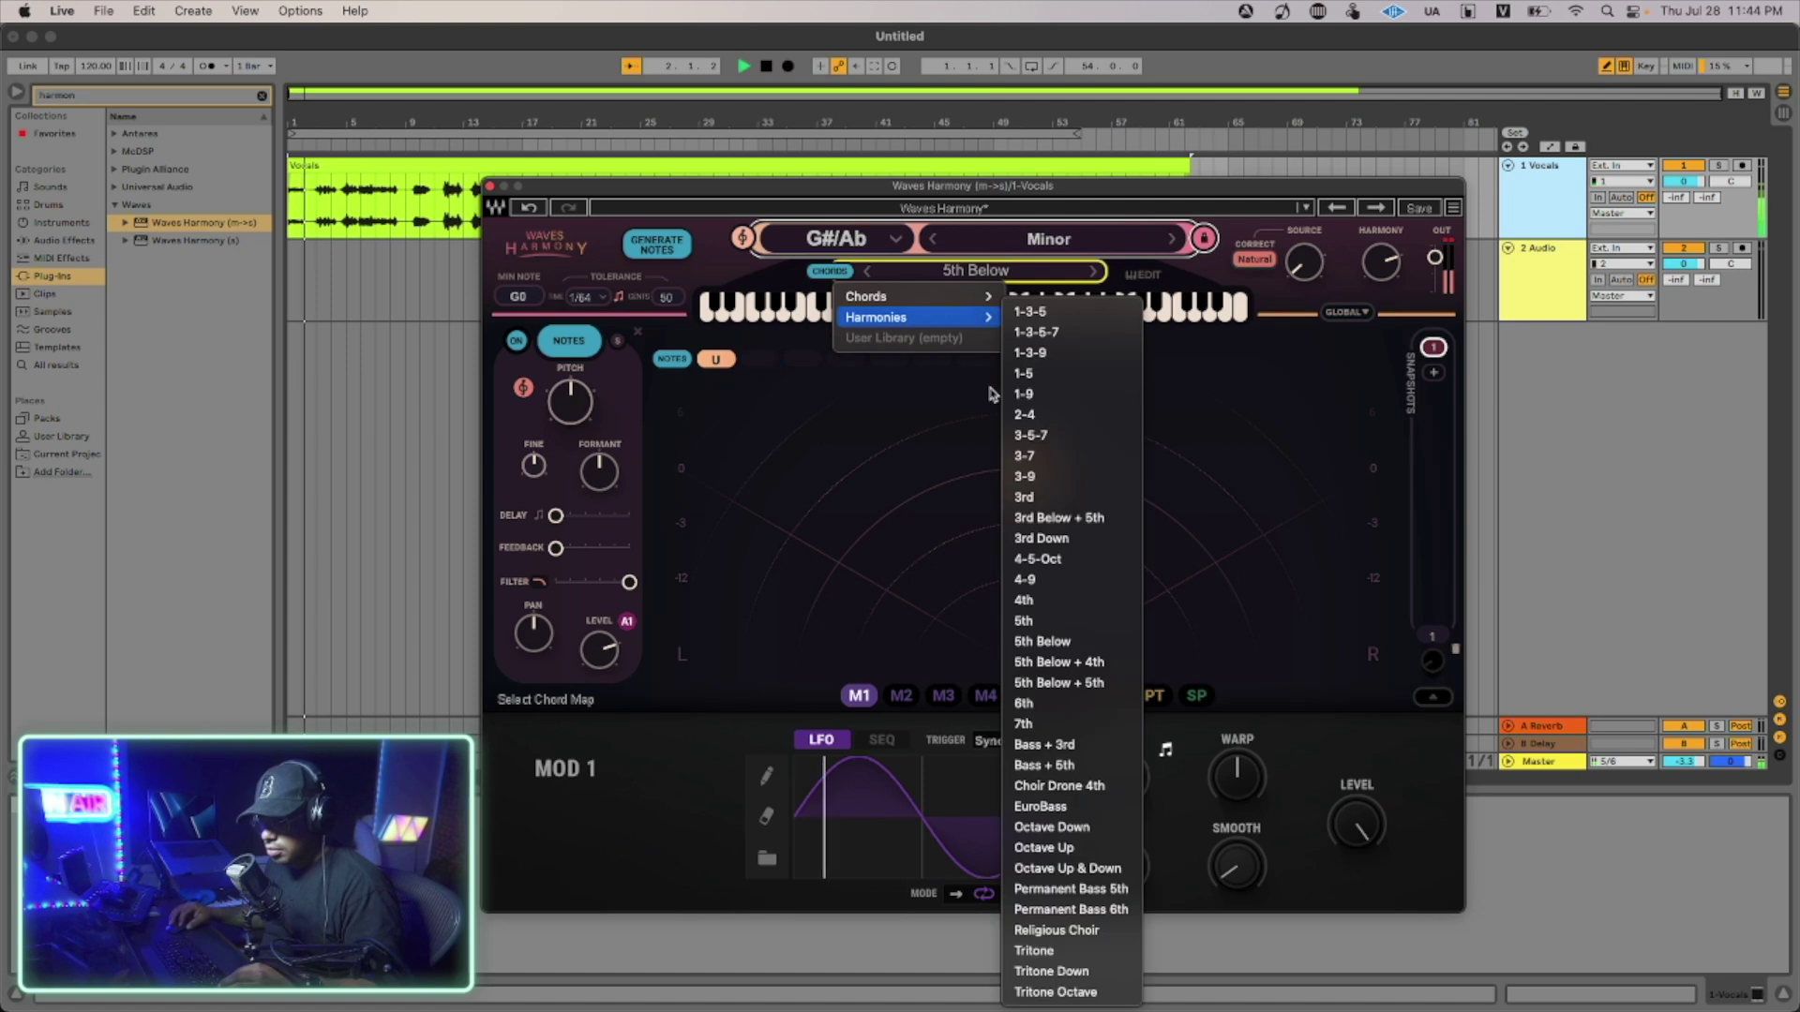
left_click(1050, 702)
left_click(974, 271)
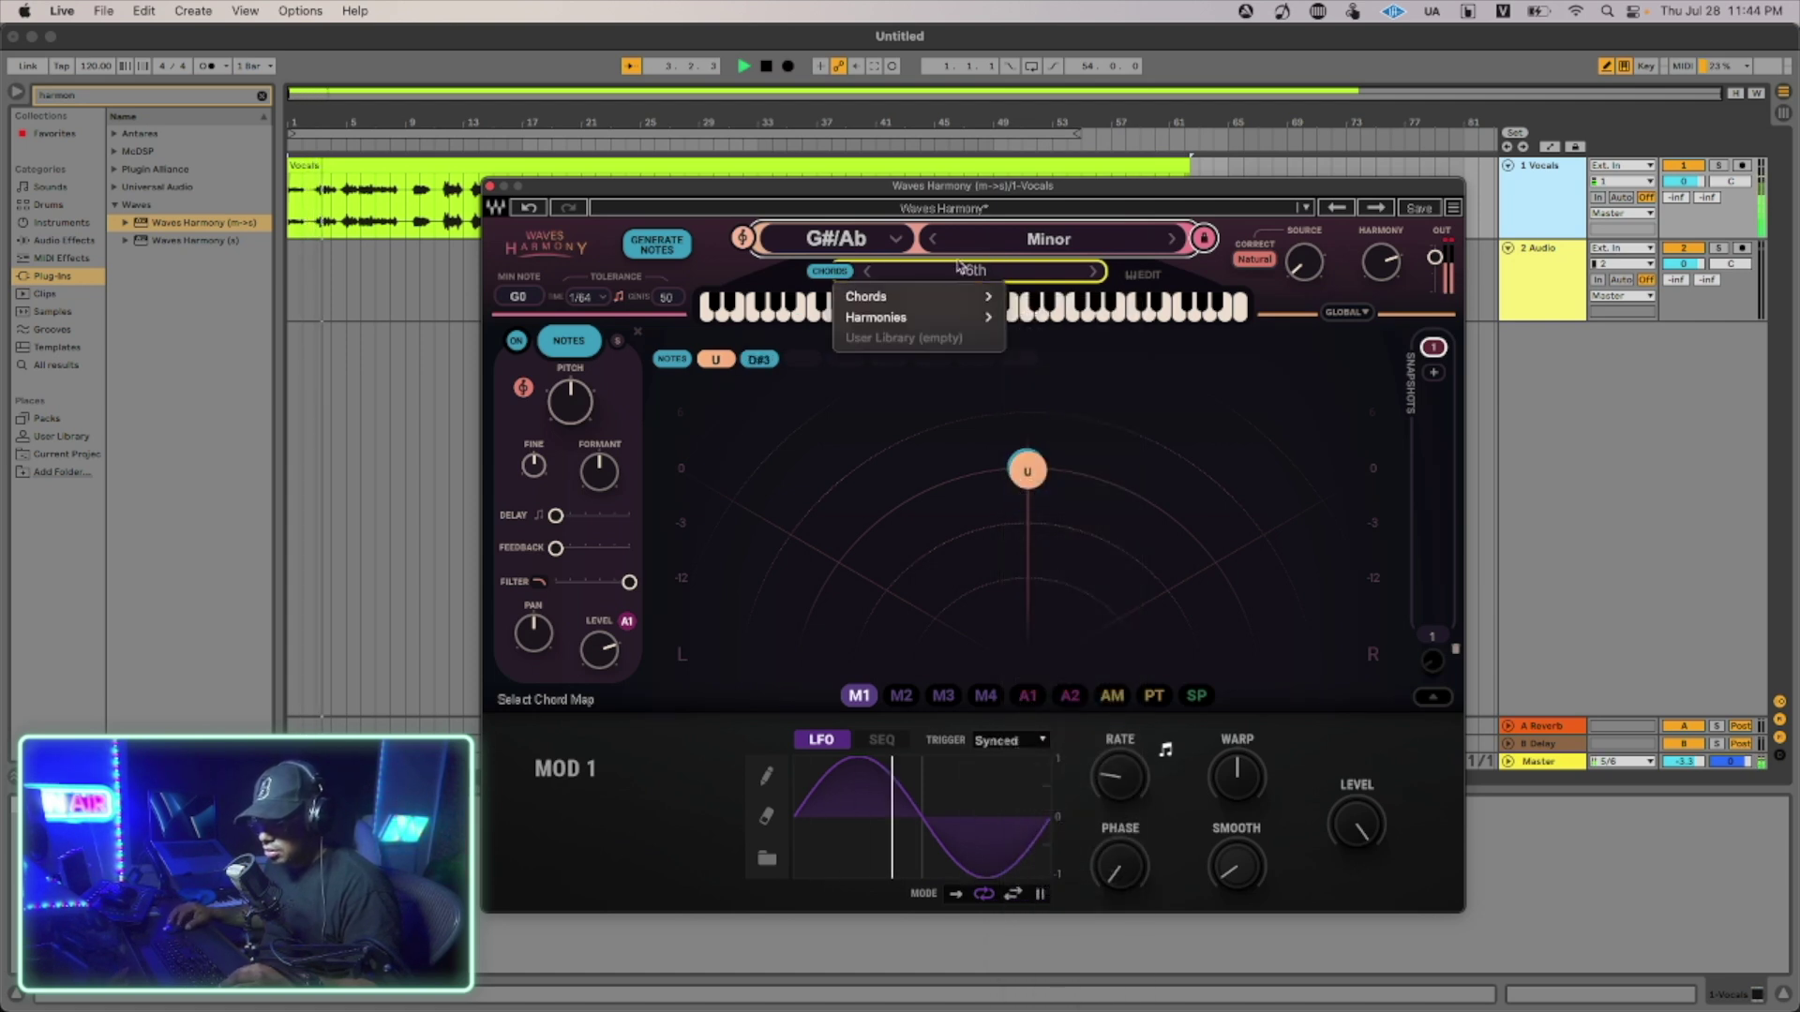
mouse_move(958, 294)
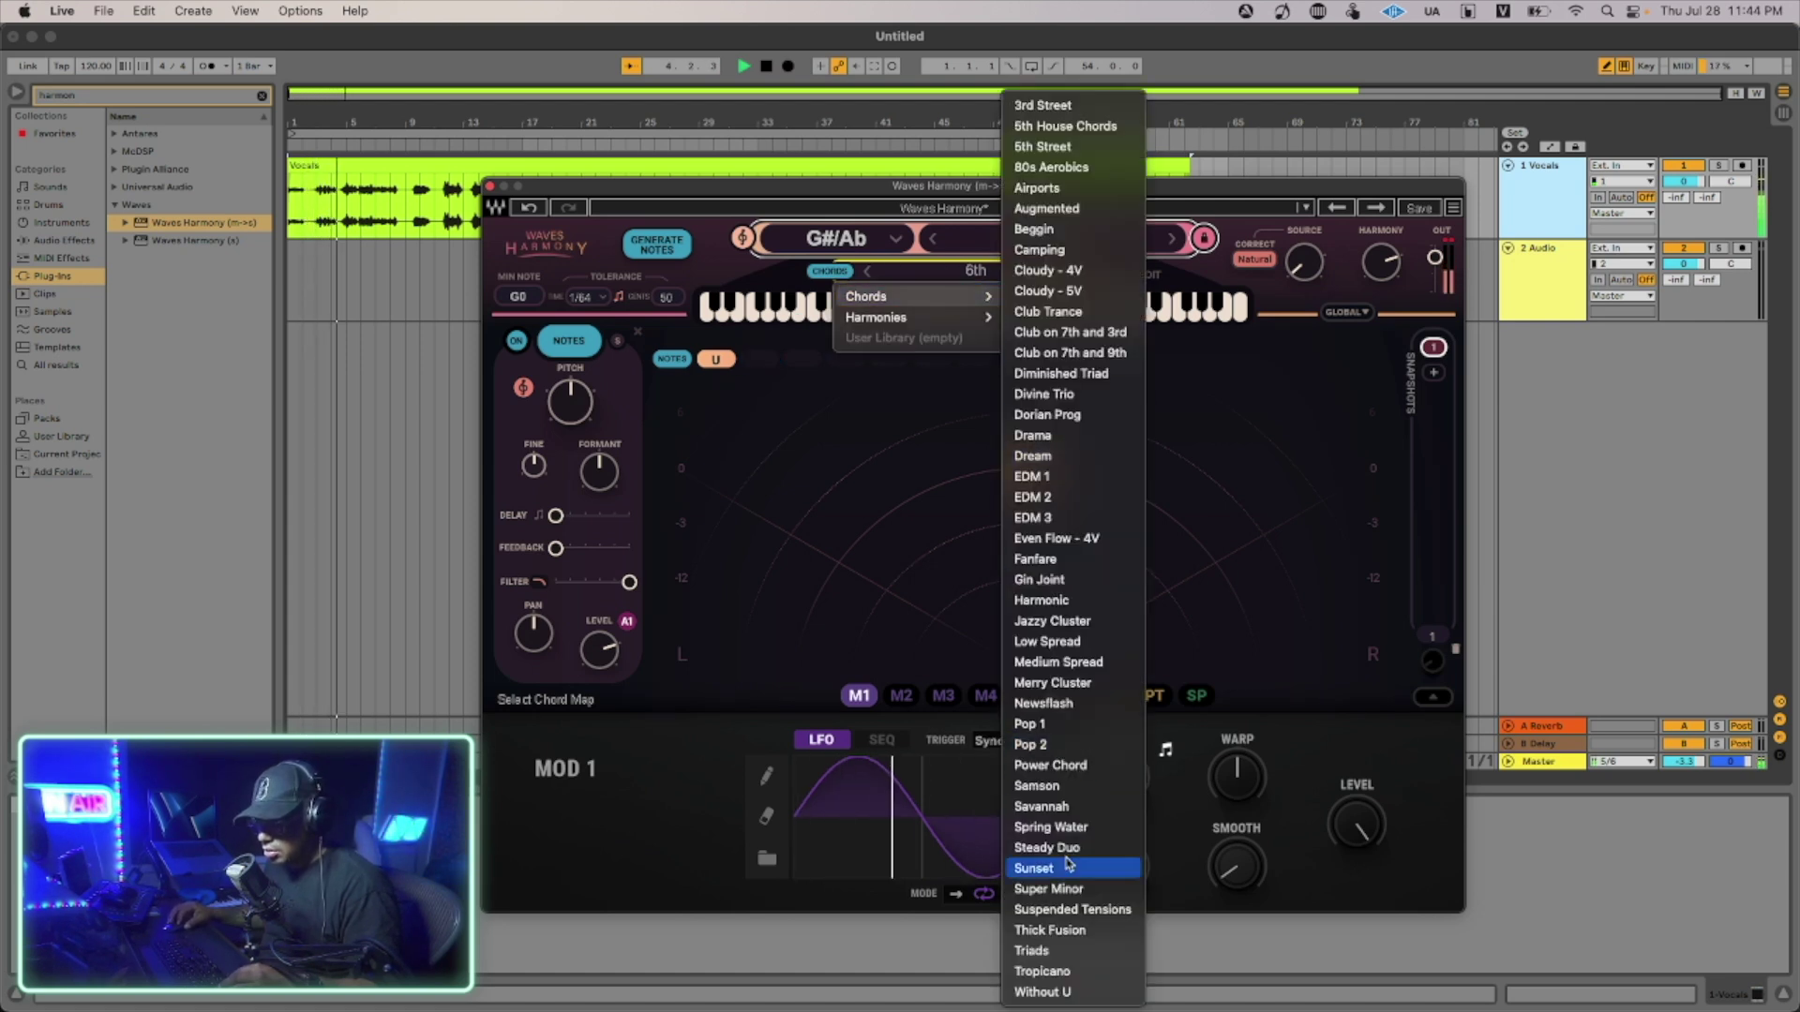
left_click(869, 485)
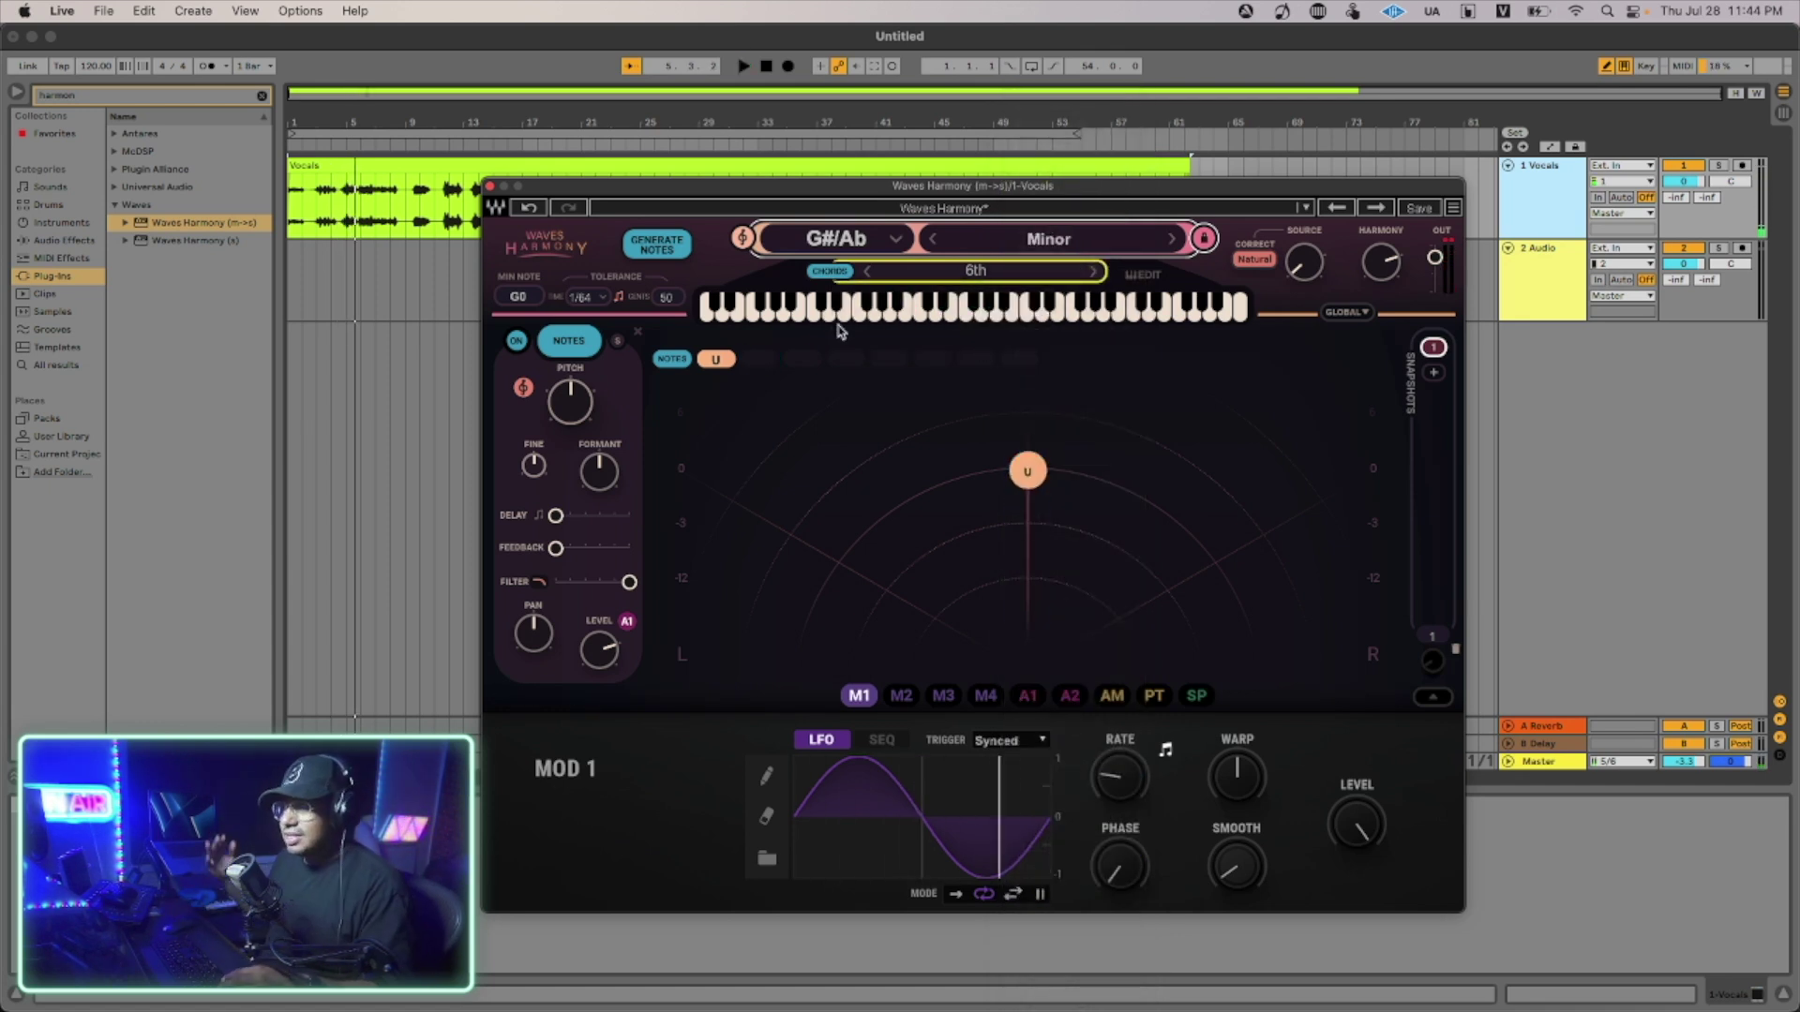
Load the 1-3-5 harmony map and play the vocal through it.
left_click(976, 273)
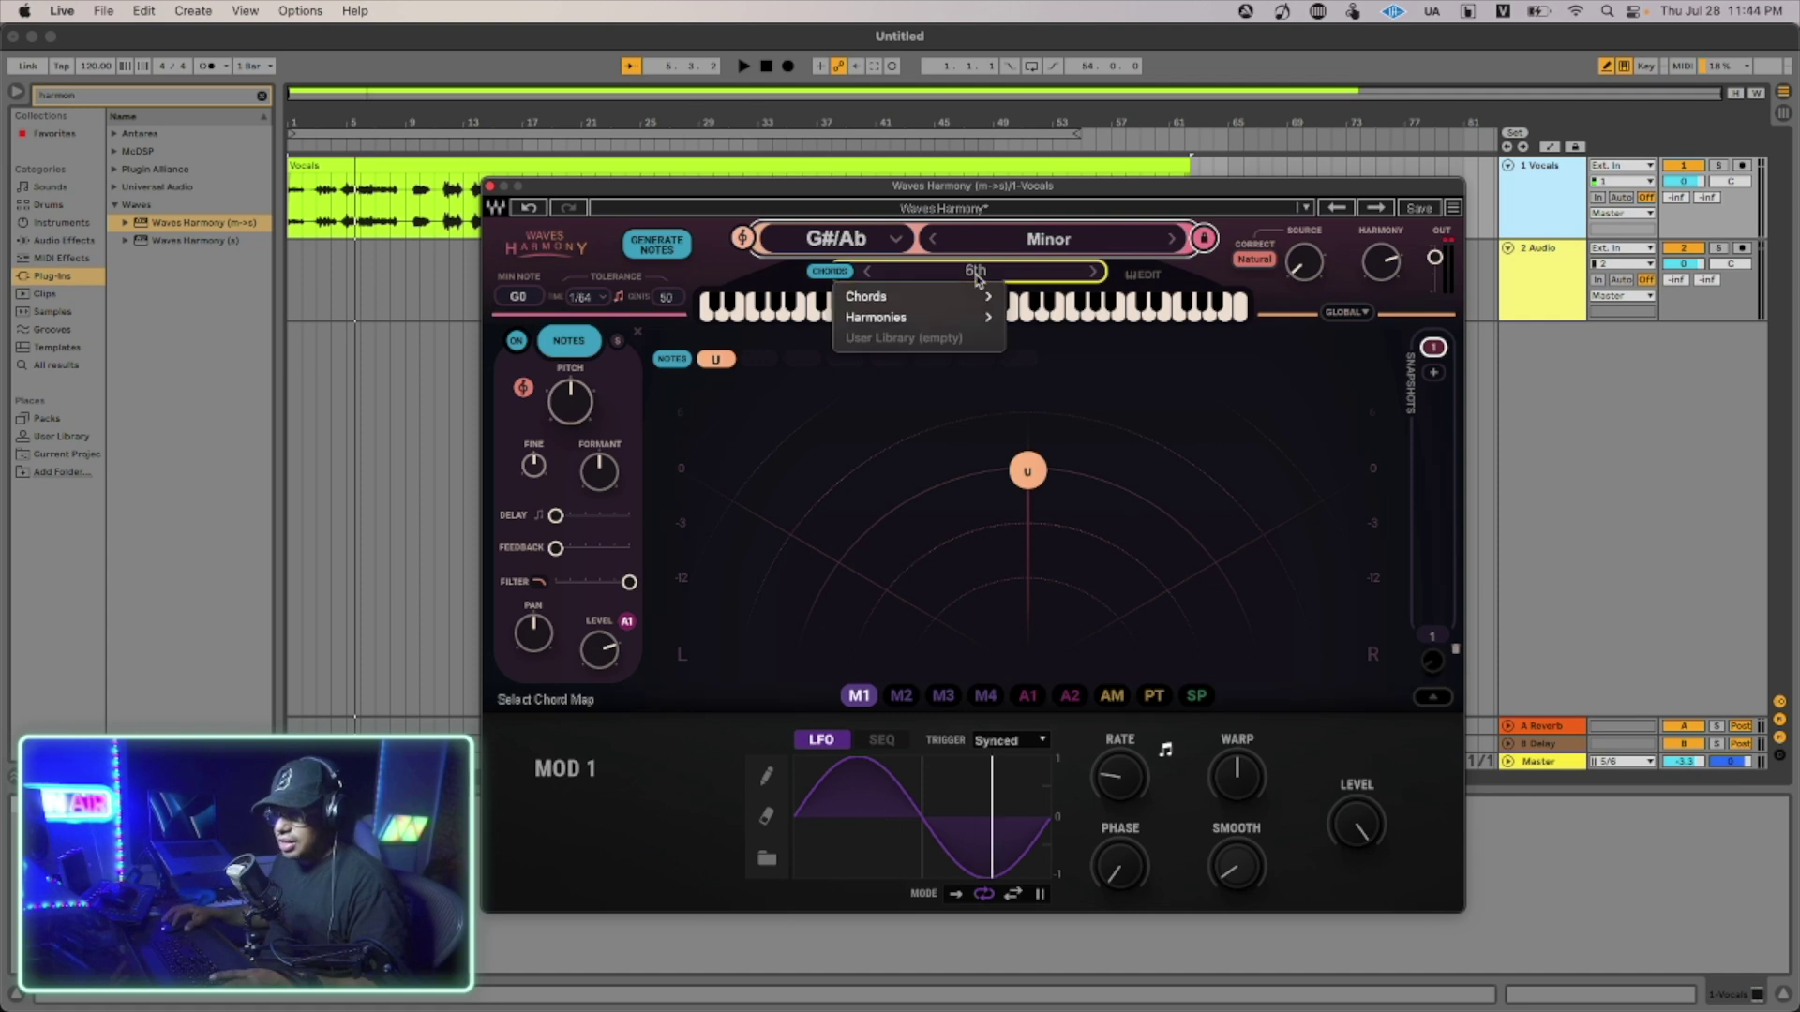
mouse_move(966, 298)
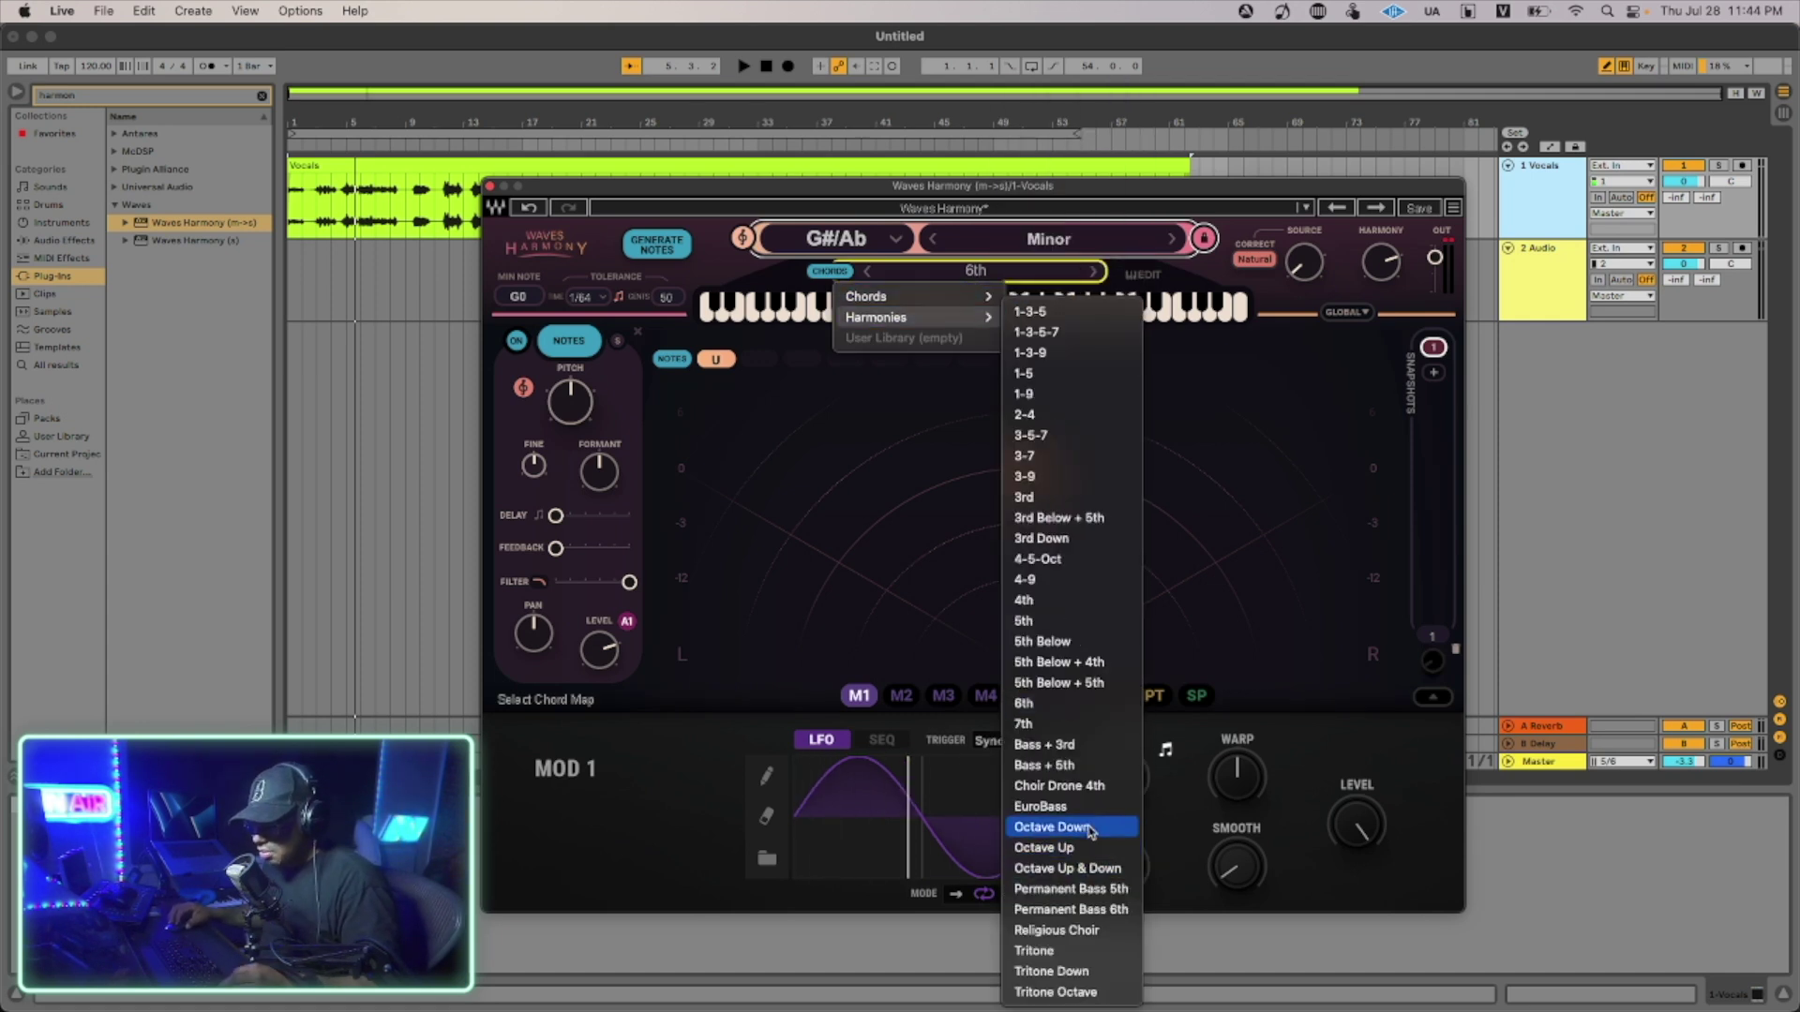
left_click(1107, 319)
key("space")
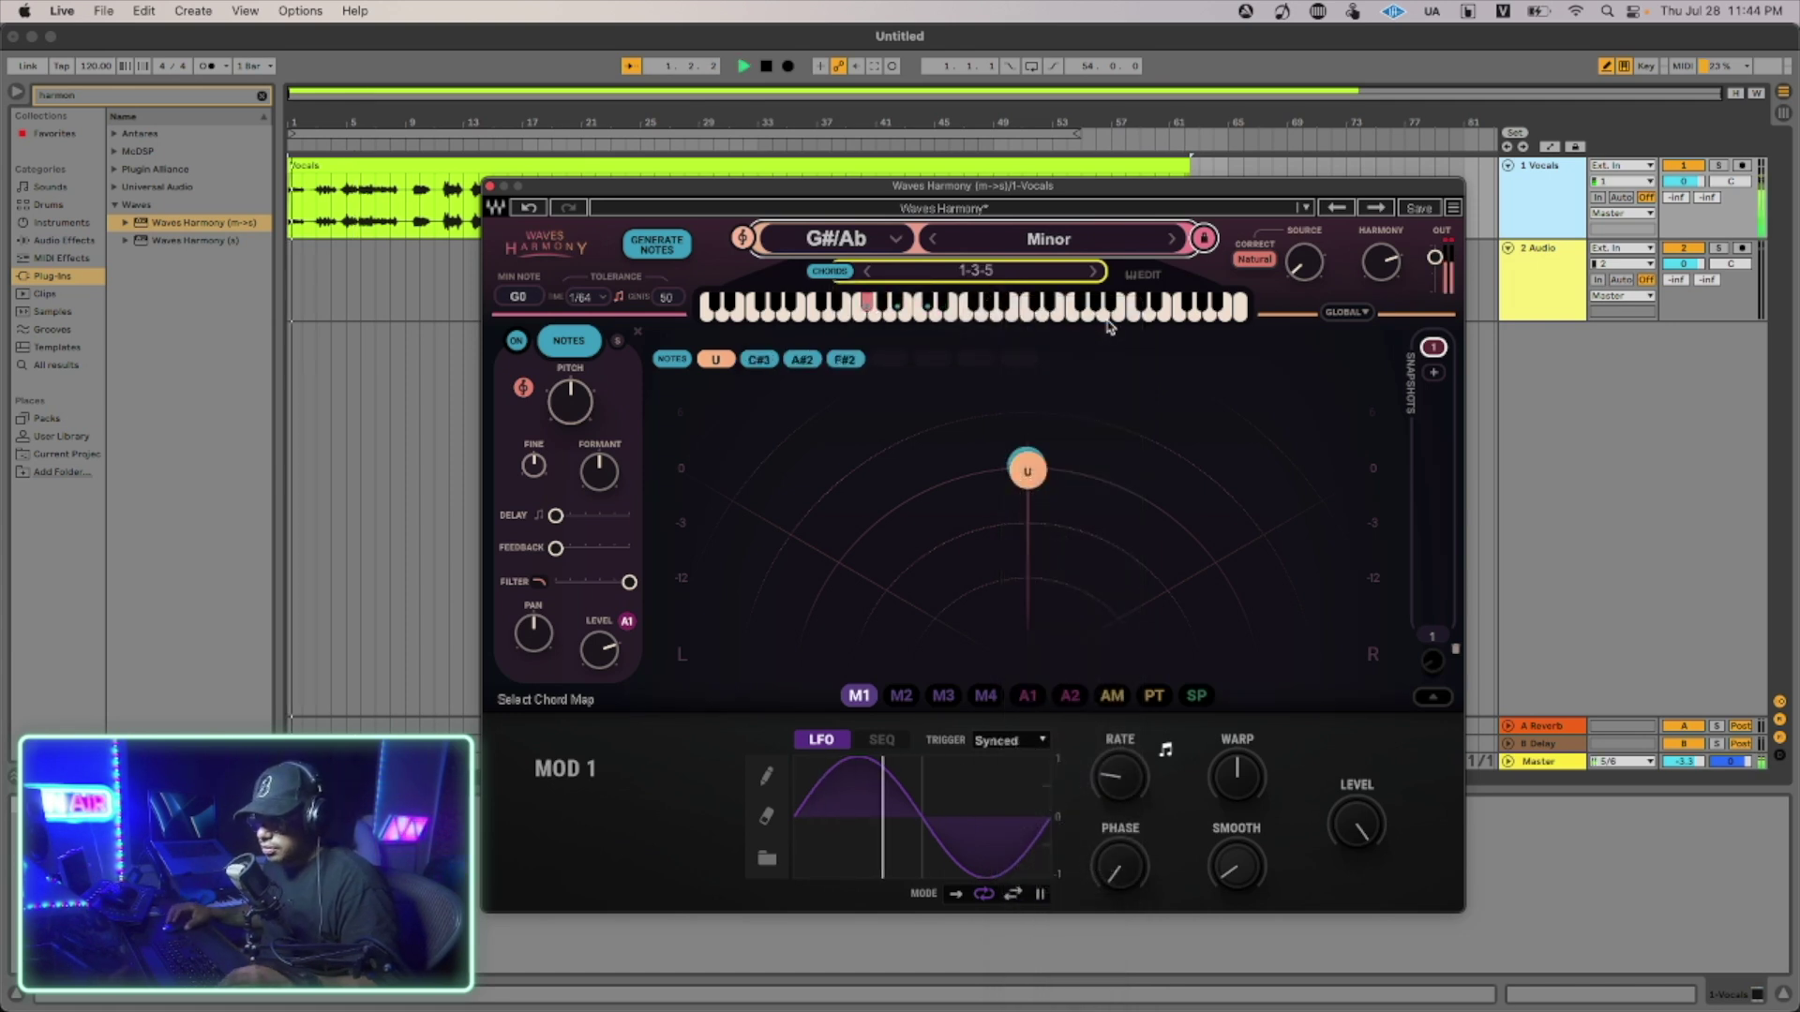
Switch the chord map back to the 6th harmony and play the vocal from the start.
left_click(1068, 274)
mouse_move(989, 318)
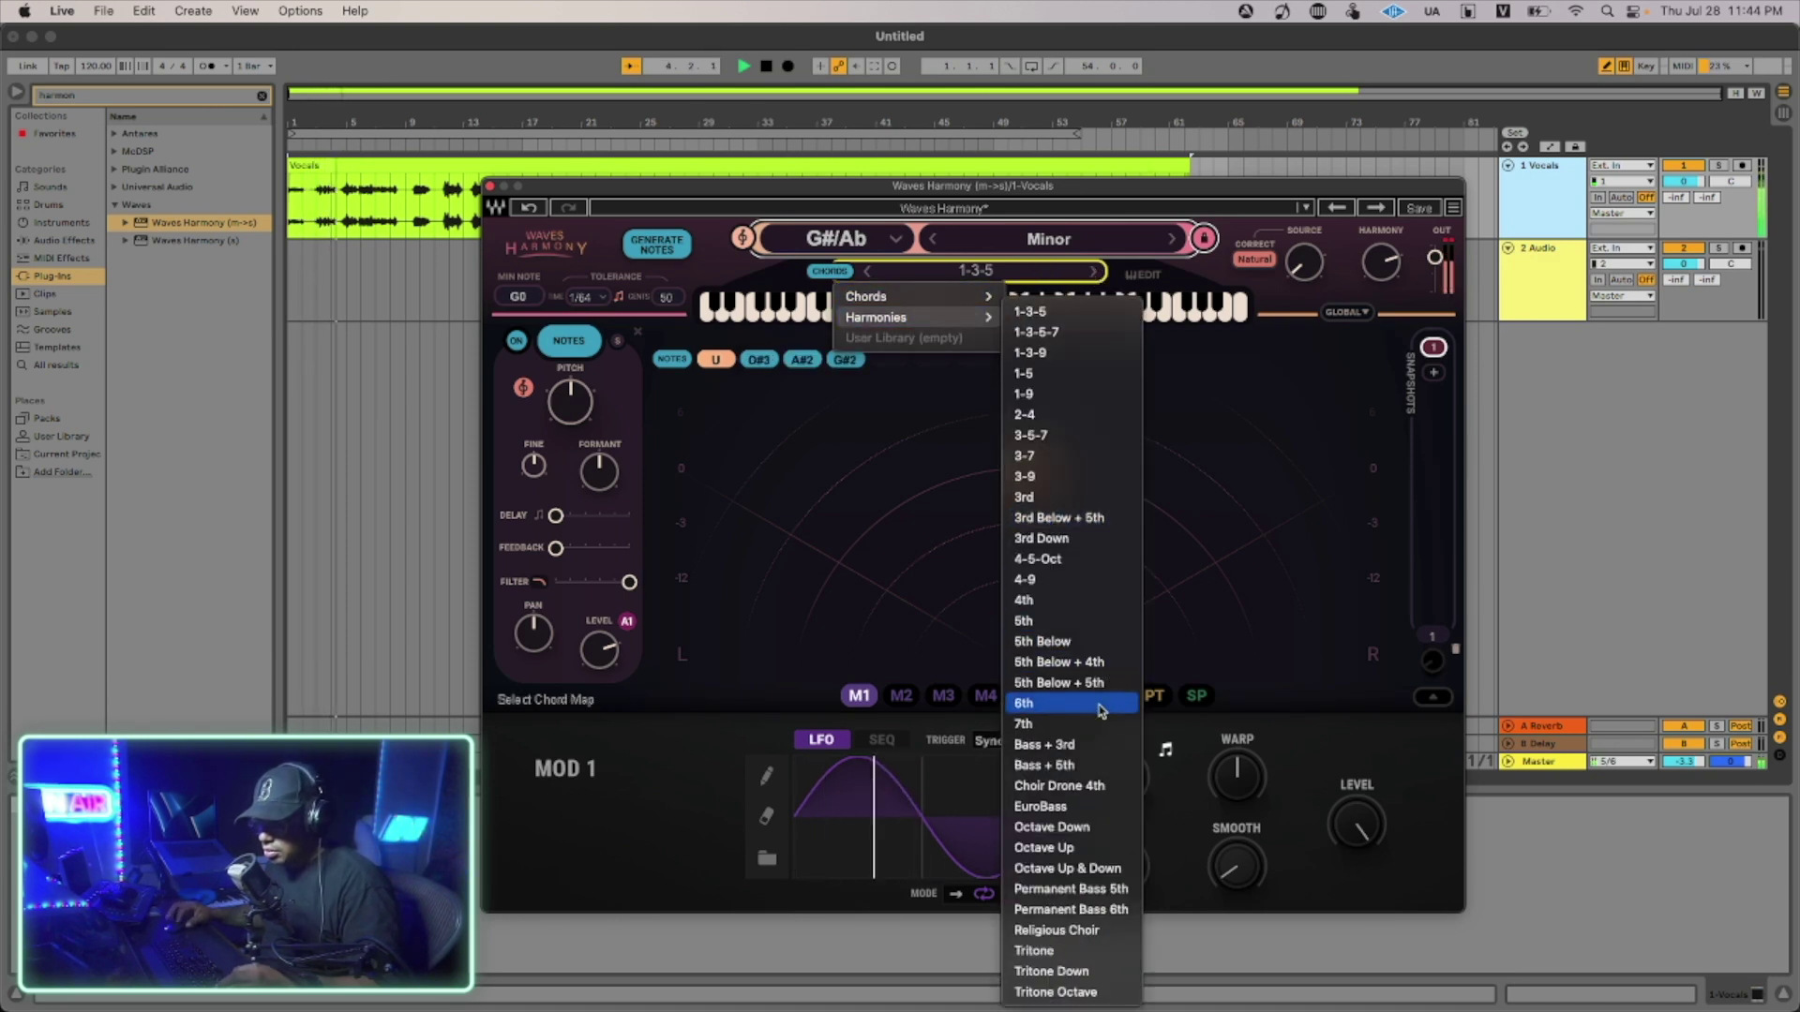
left_click(1063, 703)
key("space")
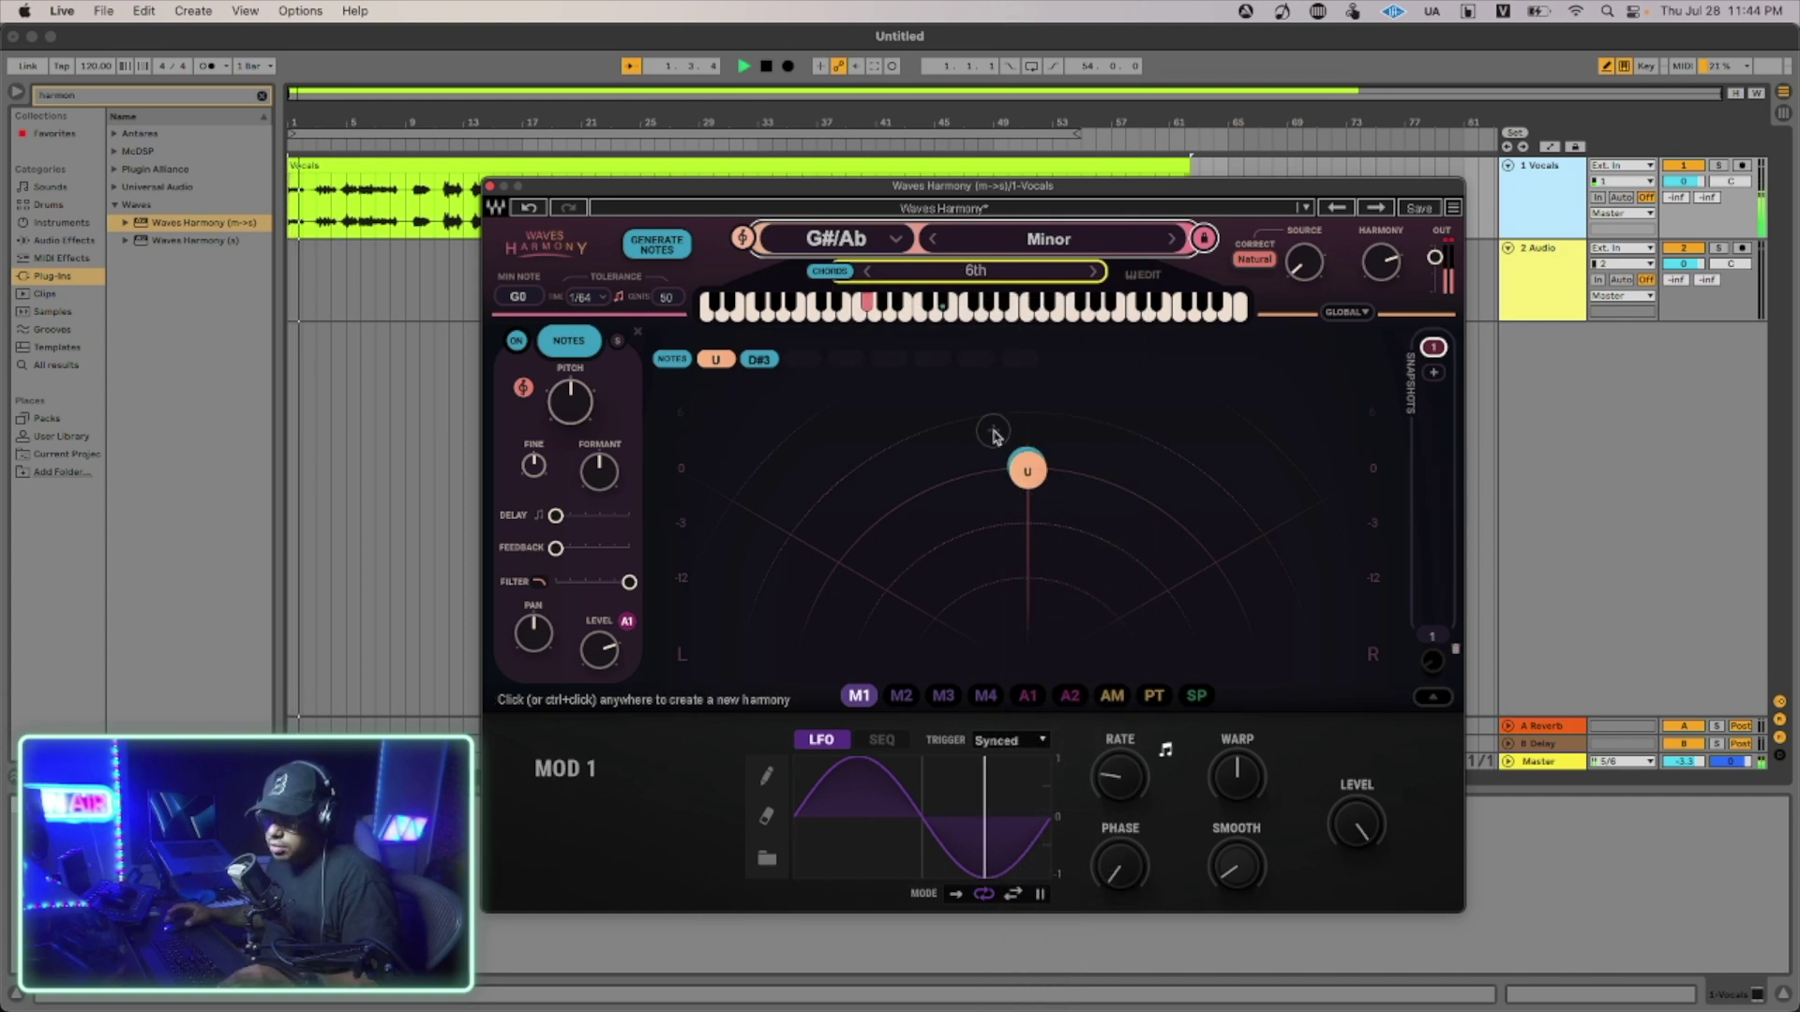
Replay the vocal's opening with the 6th harmony and try raising the overall Notes pitch.
key("space")
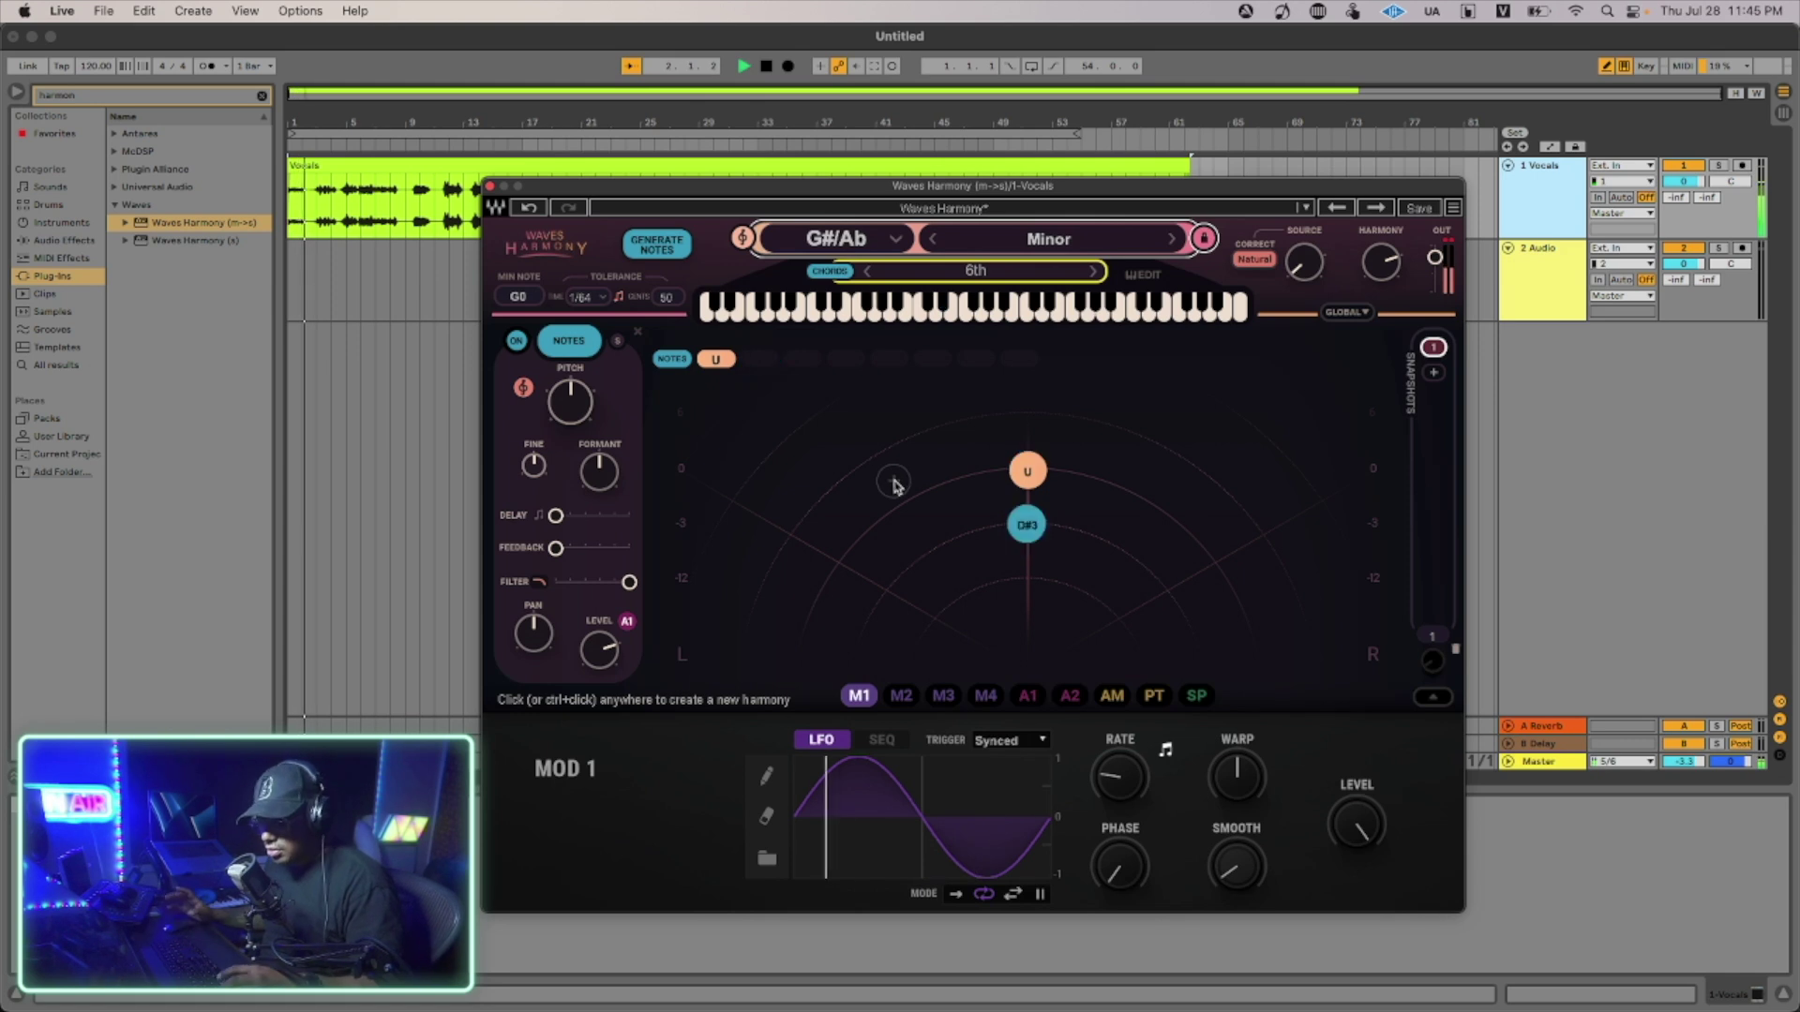
key("space")
key("space")
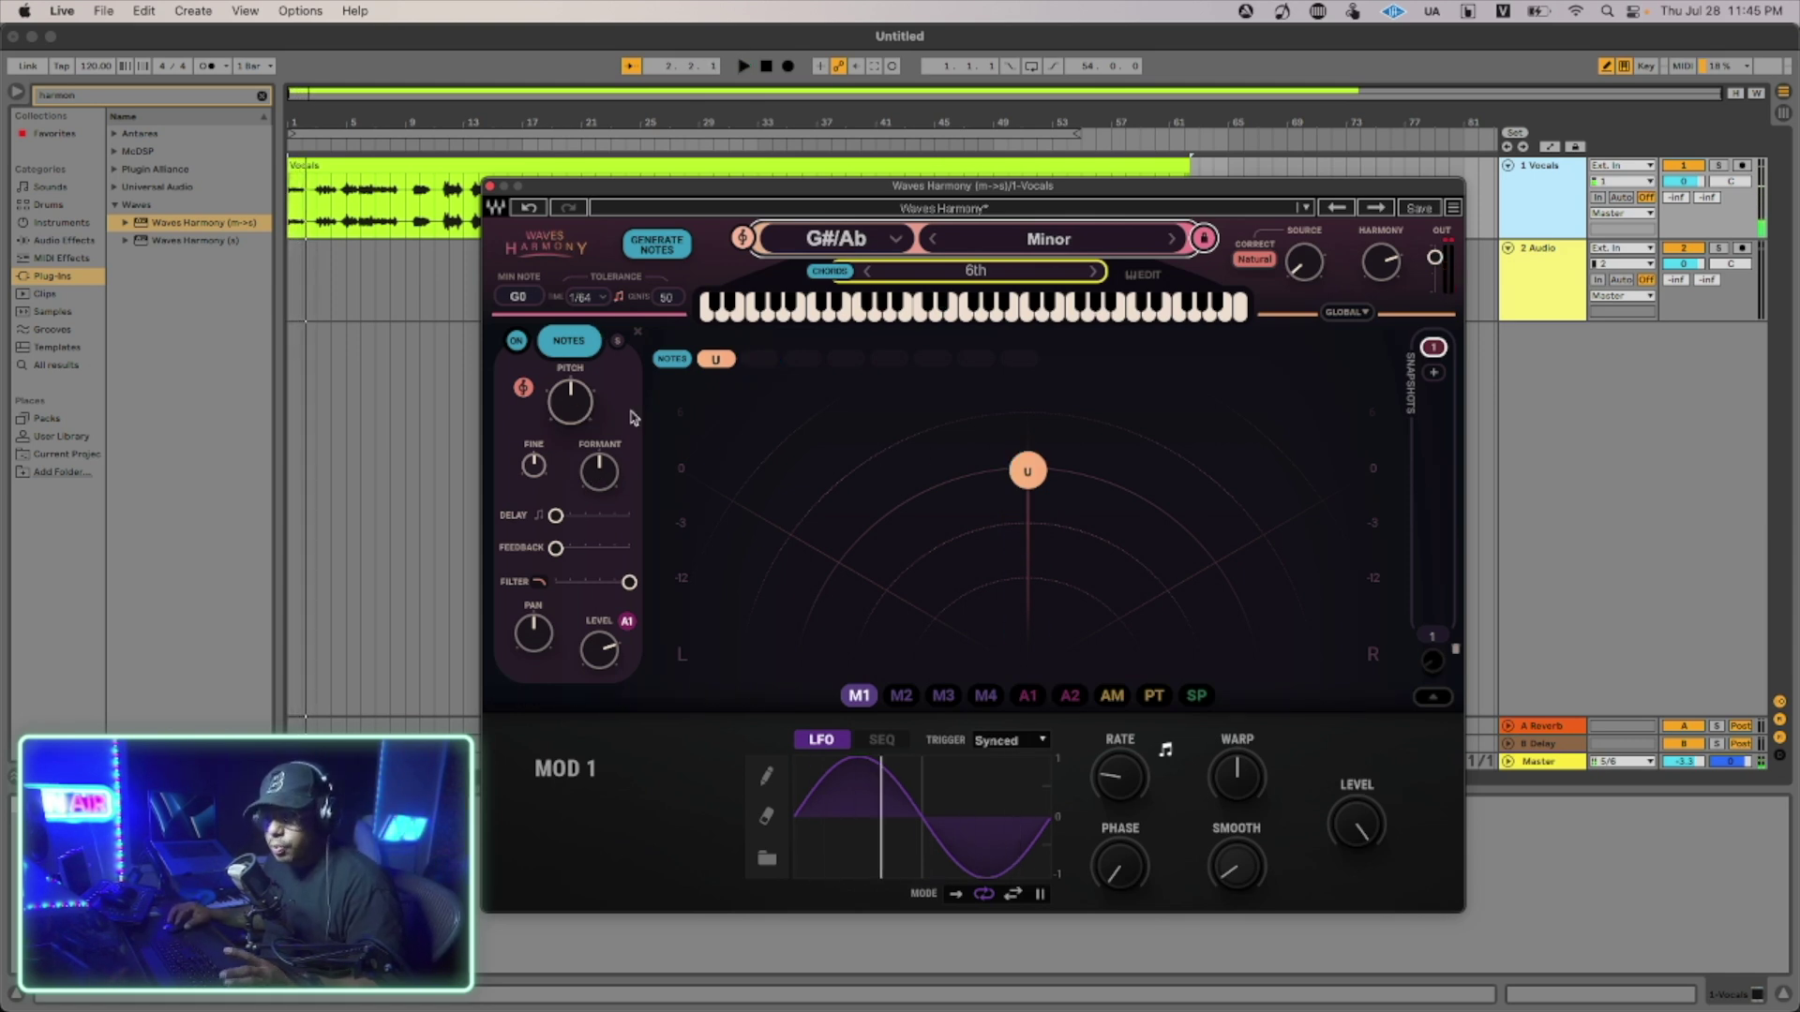
key("space")
left_click_drag(562, 409, 563, 361)
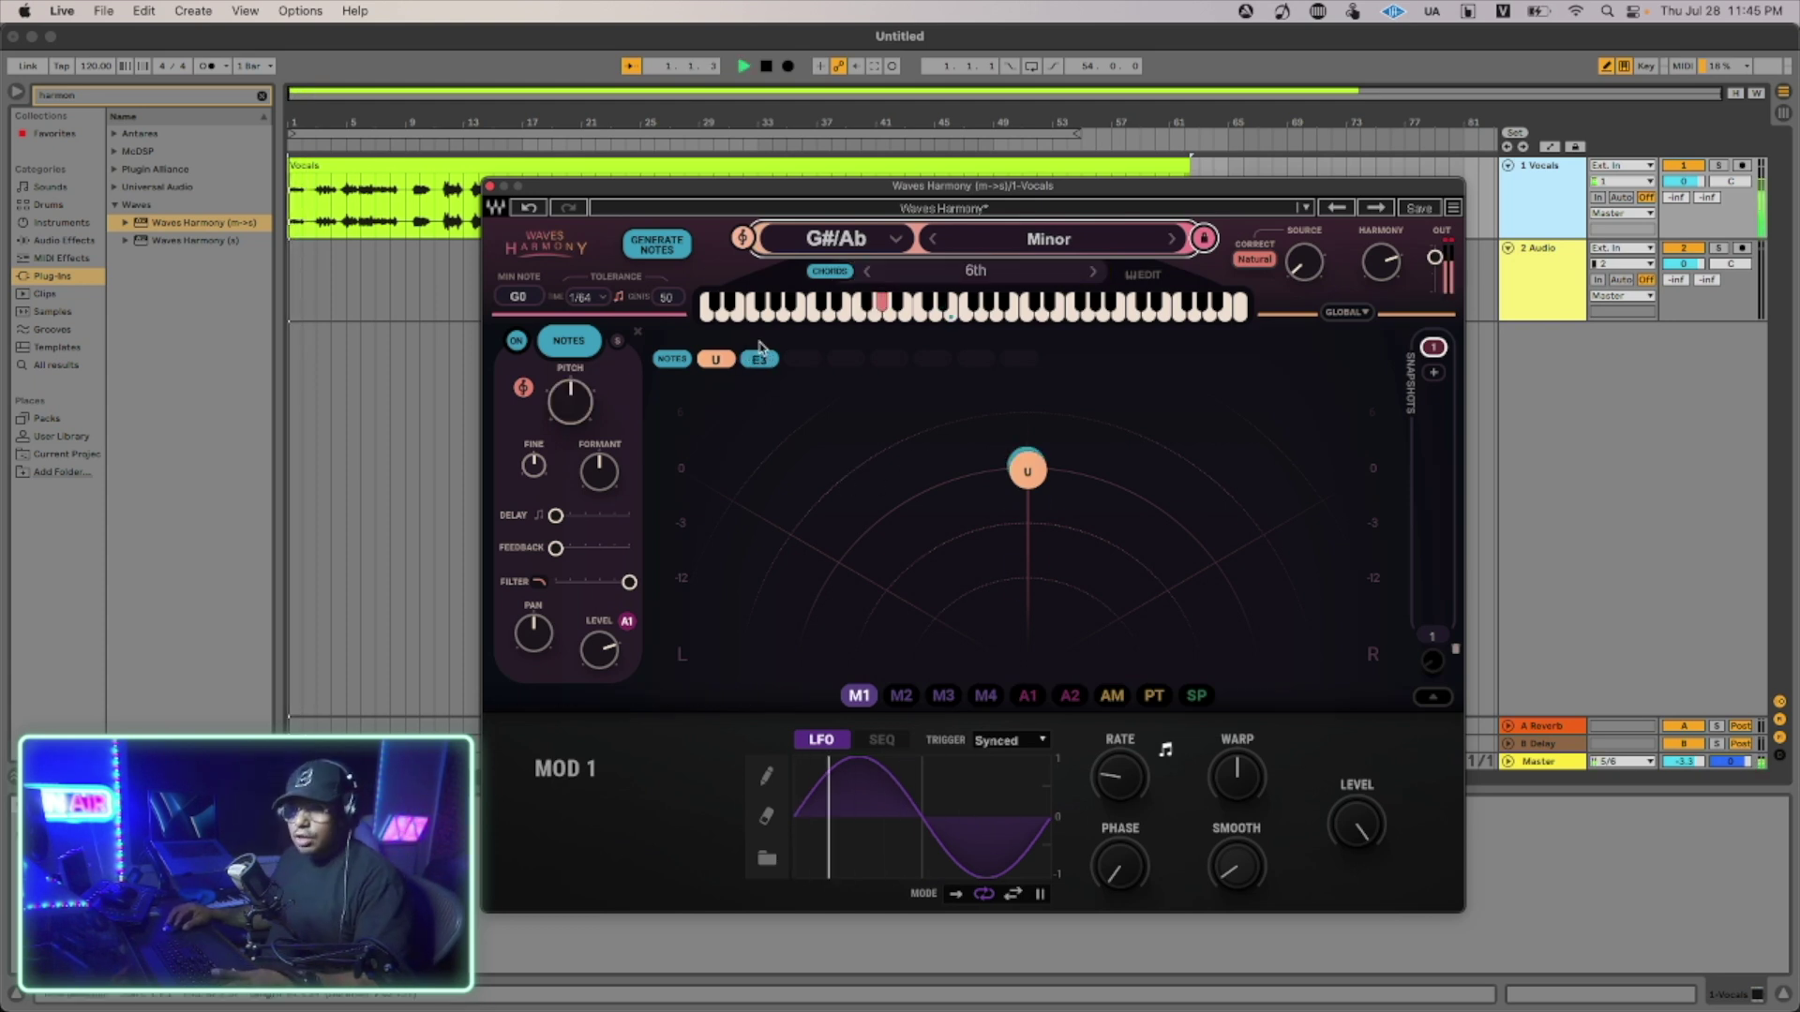
key("space")
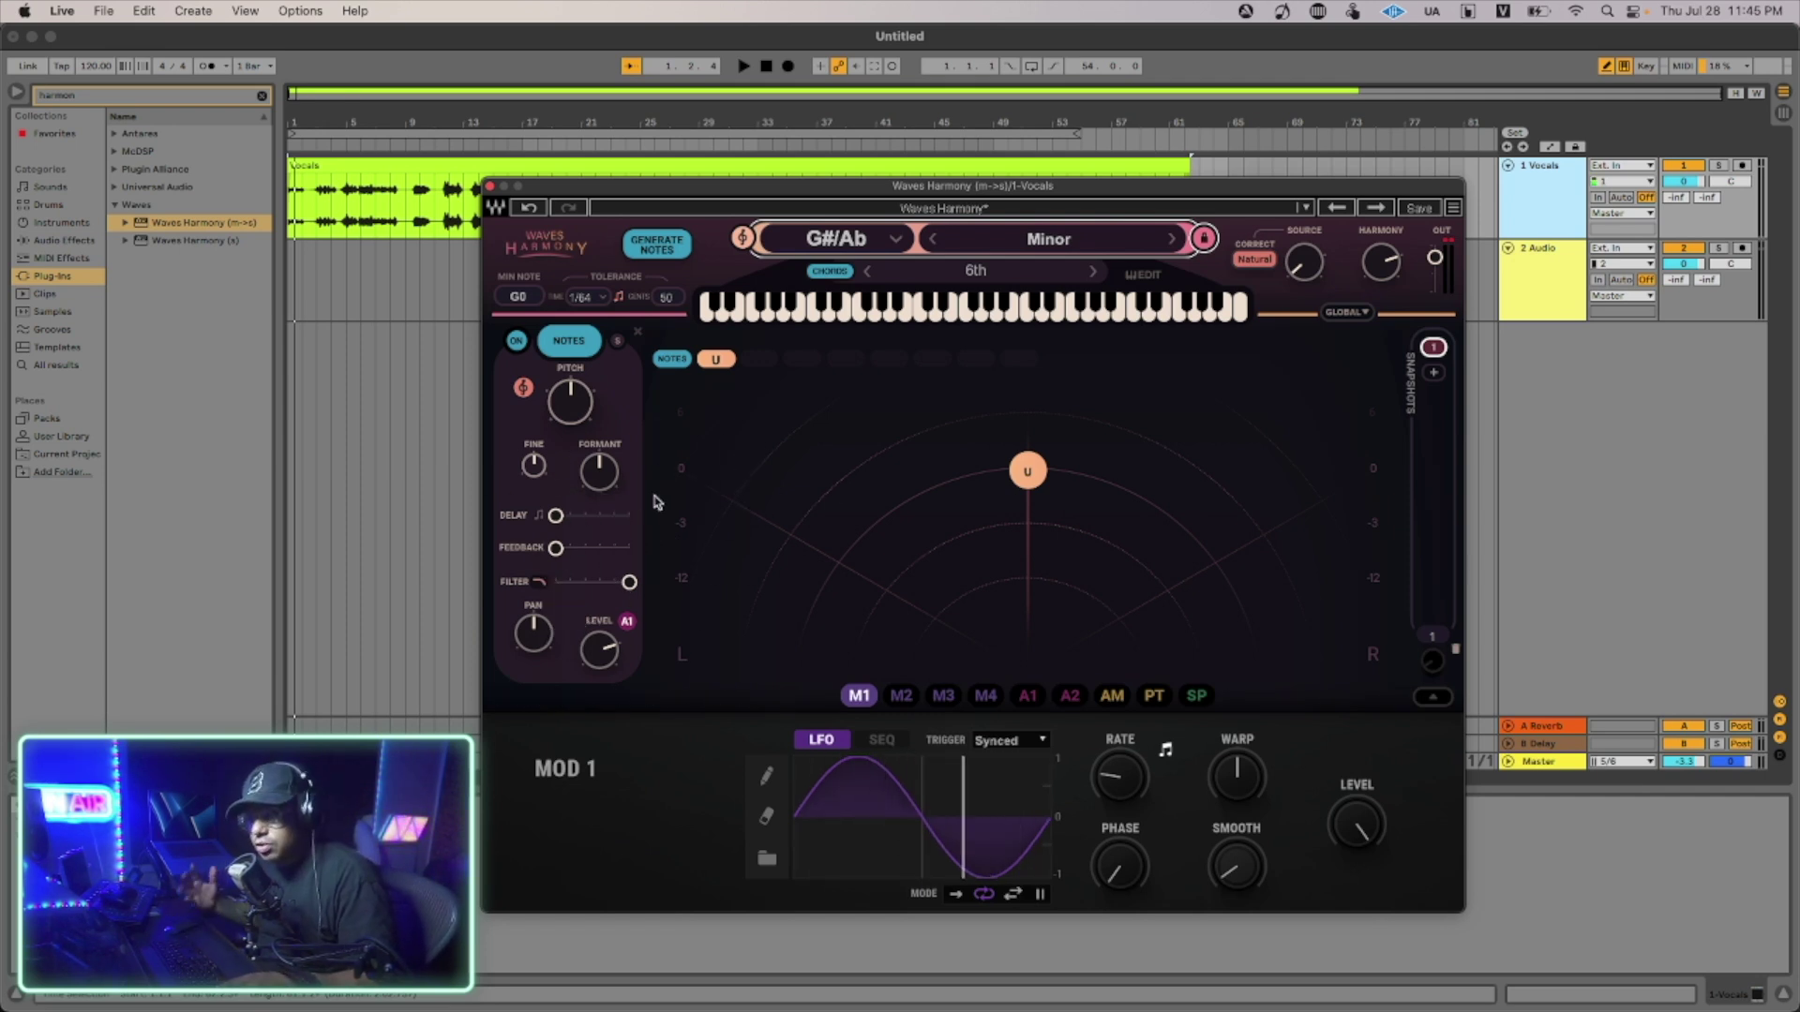
key("space")
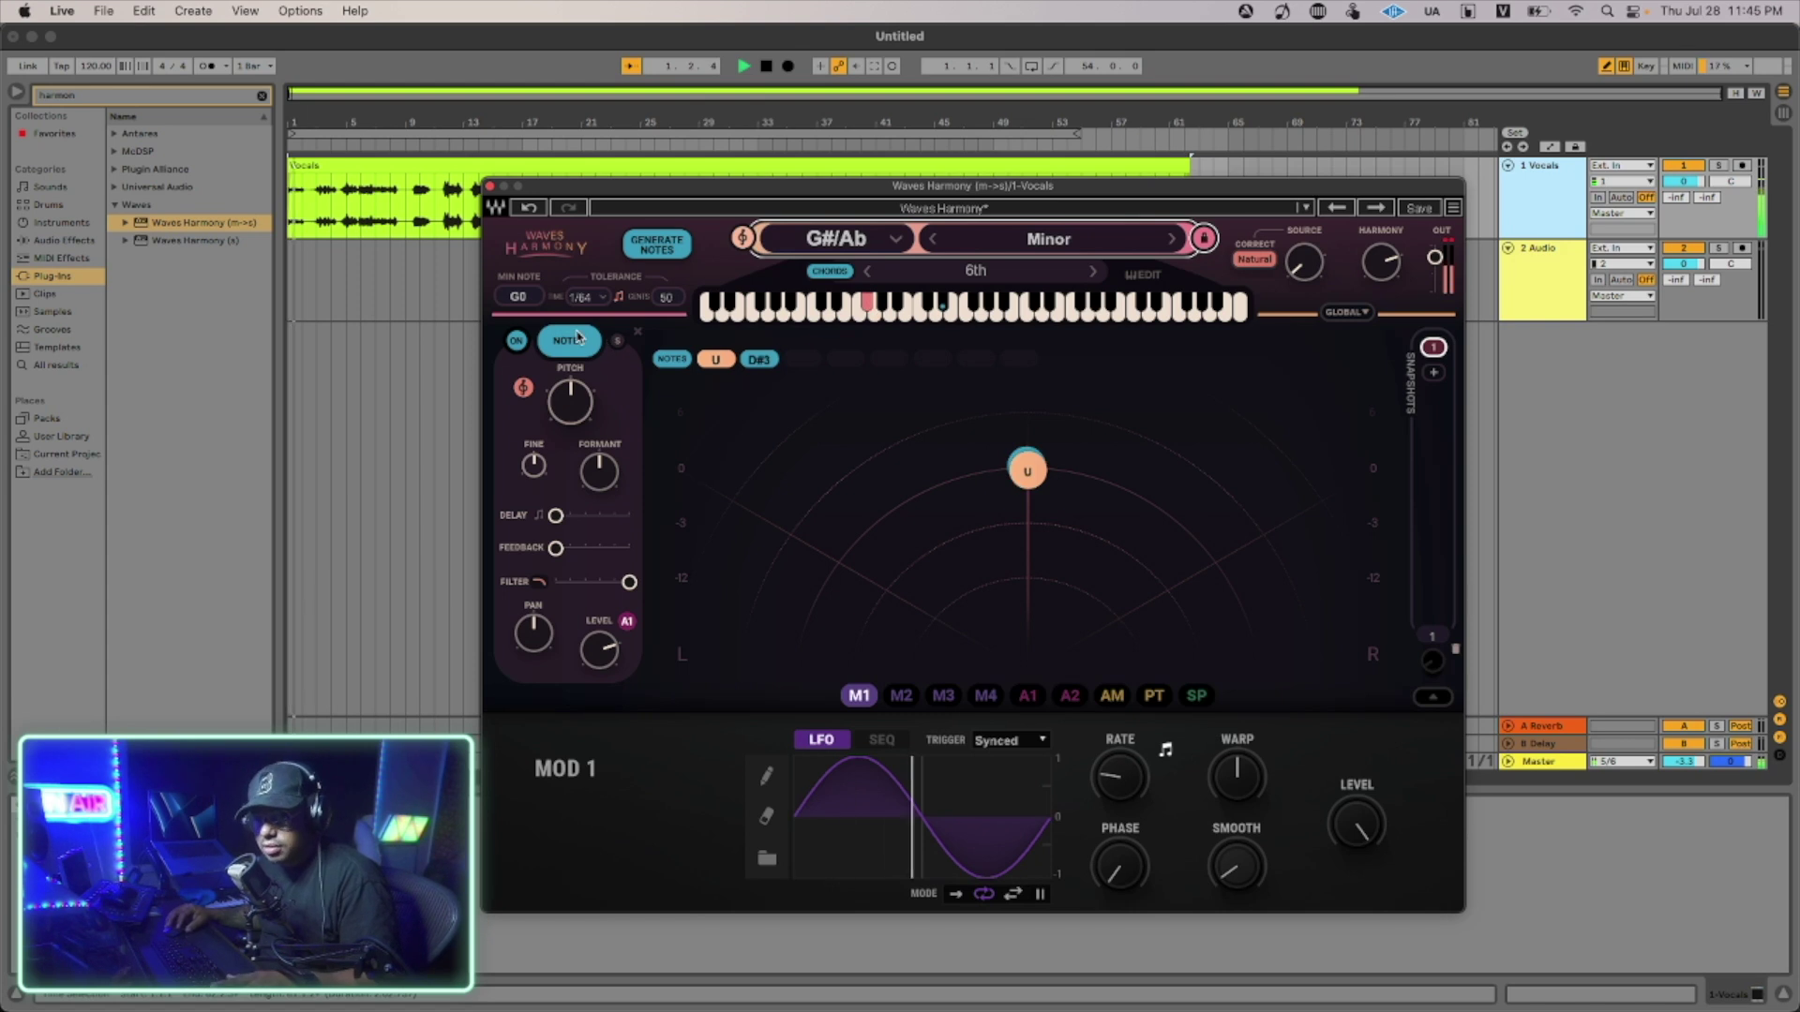
key("space")
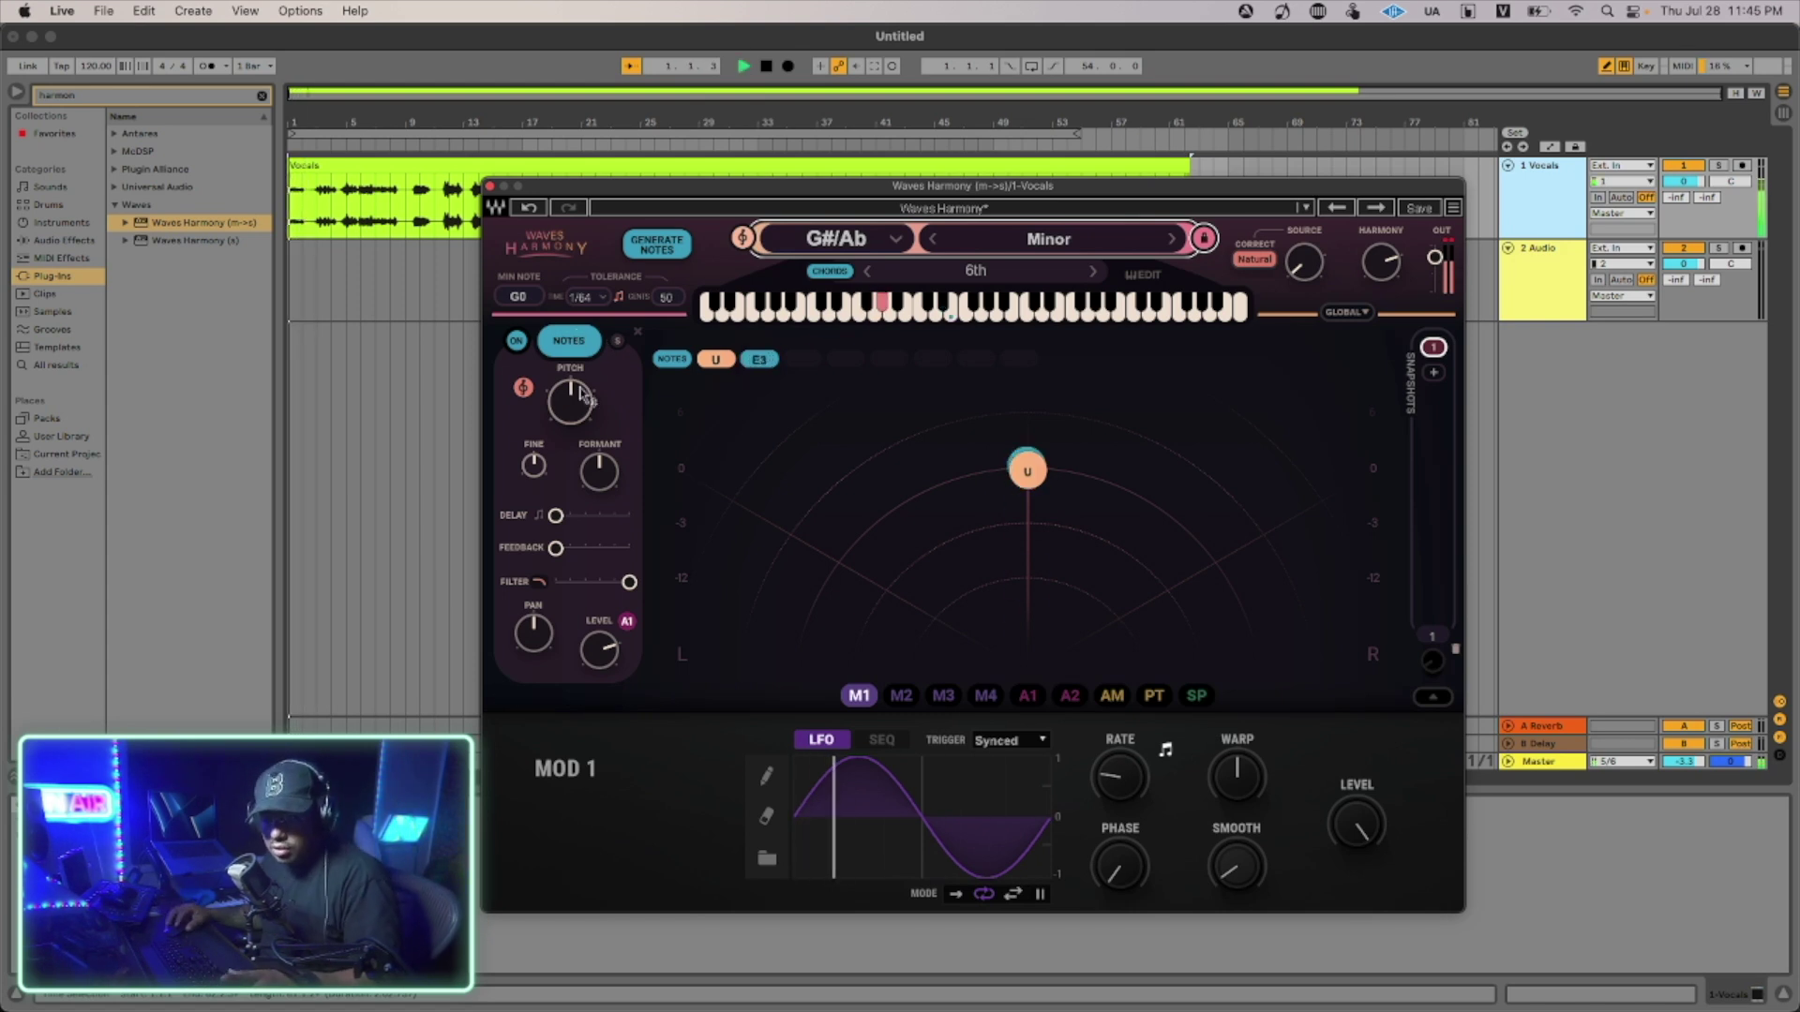
Raise the formant of all generated Notes and play the vocal's opening through it.
key("space")
scroll(600, 461, "down", 10)
left_click_drag(600, 461, 600, 358)
key("space")
key("space")
key("space")
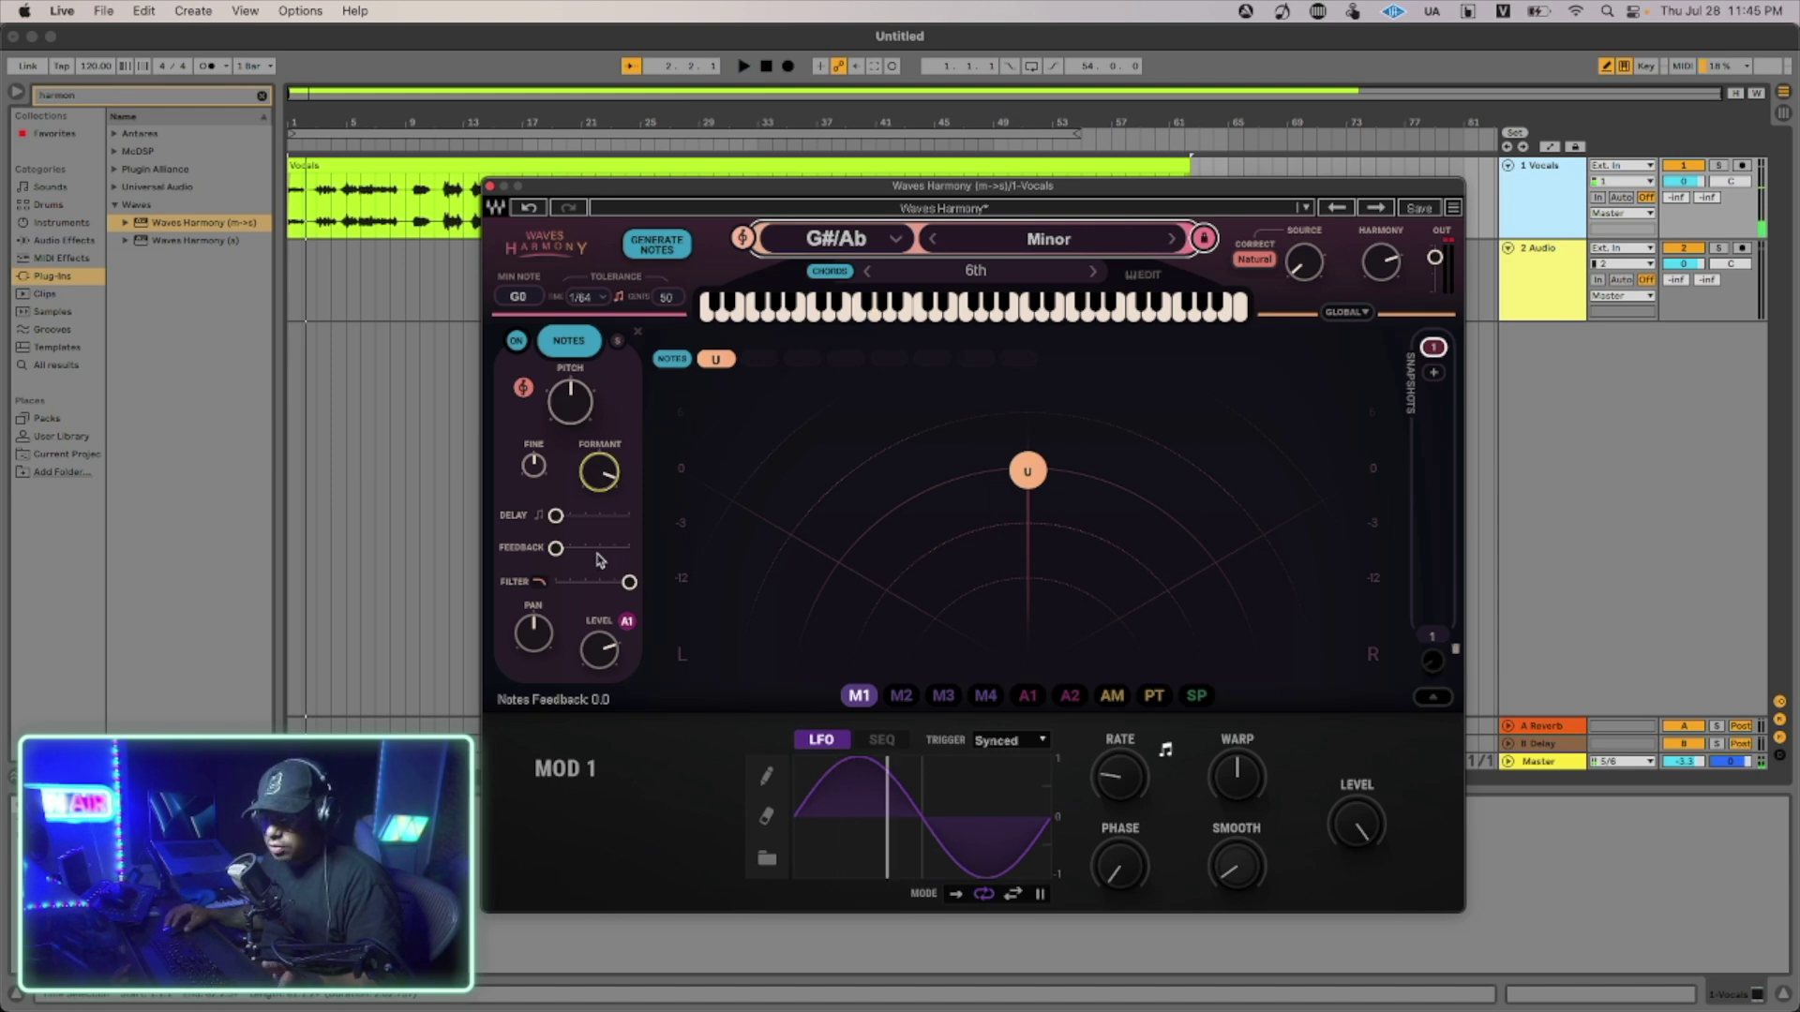
Turn off the chord map and note generation, and lower the Notes formant while auditioning the vocal.
left_click(829, 271)
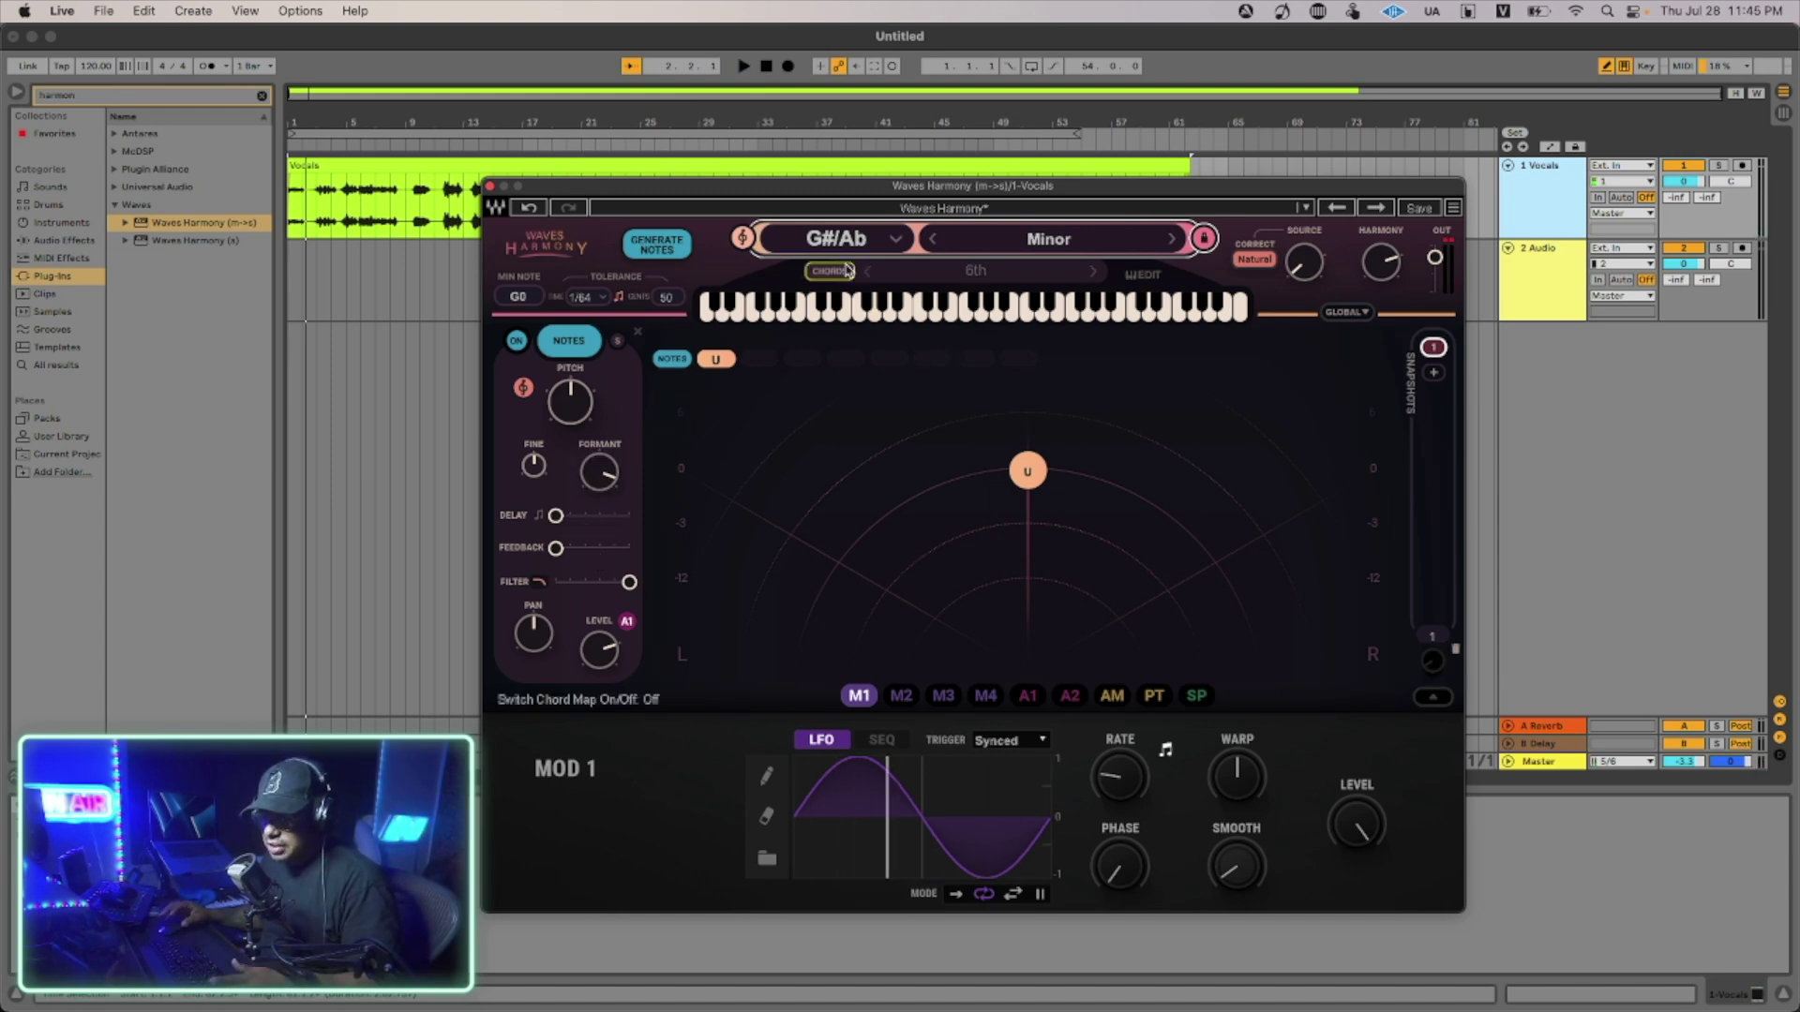
key("space")
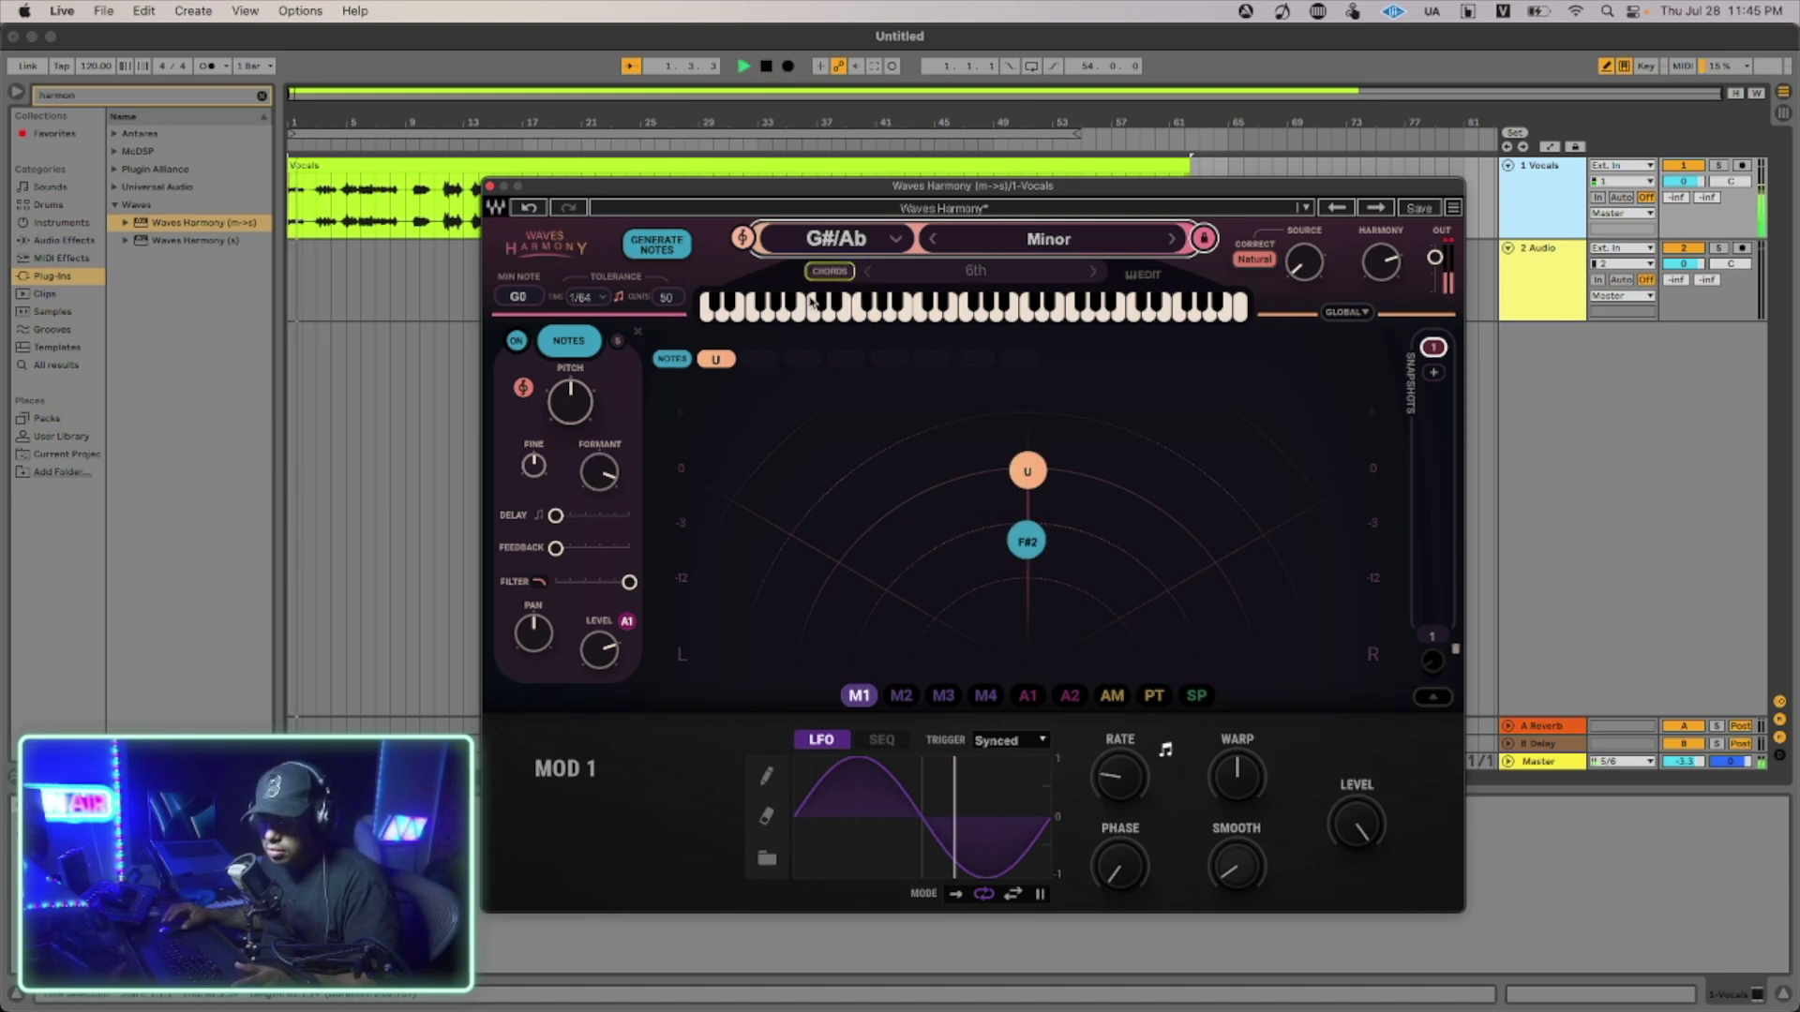
key("space")
key("space")
left_click_drag(601, 474, 604, 574)
key("space")
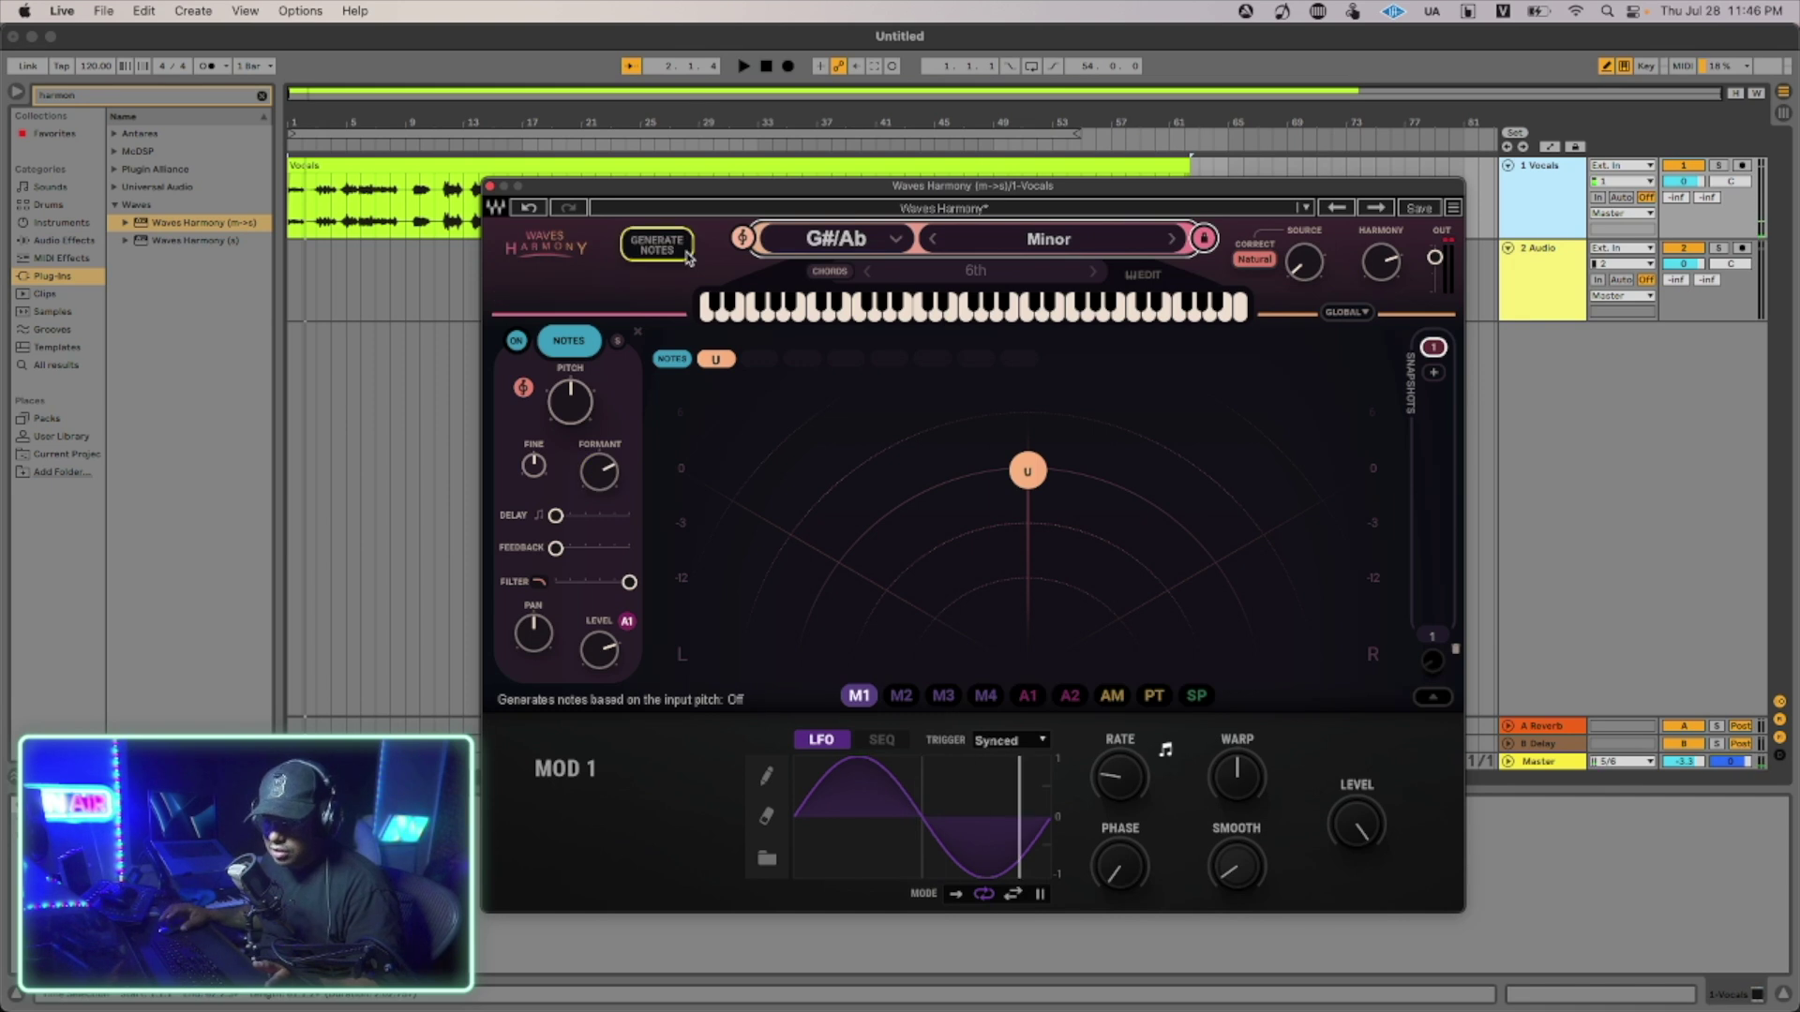
Add −5 and +7 harmony voices on opposite sides of the graph and lower their levels during playback, the +7 voice to about −11.7 dB.
left_click(867, 487)
left_click(1174, 528)
key("space")
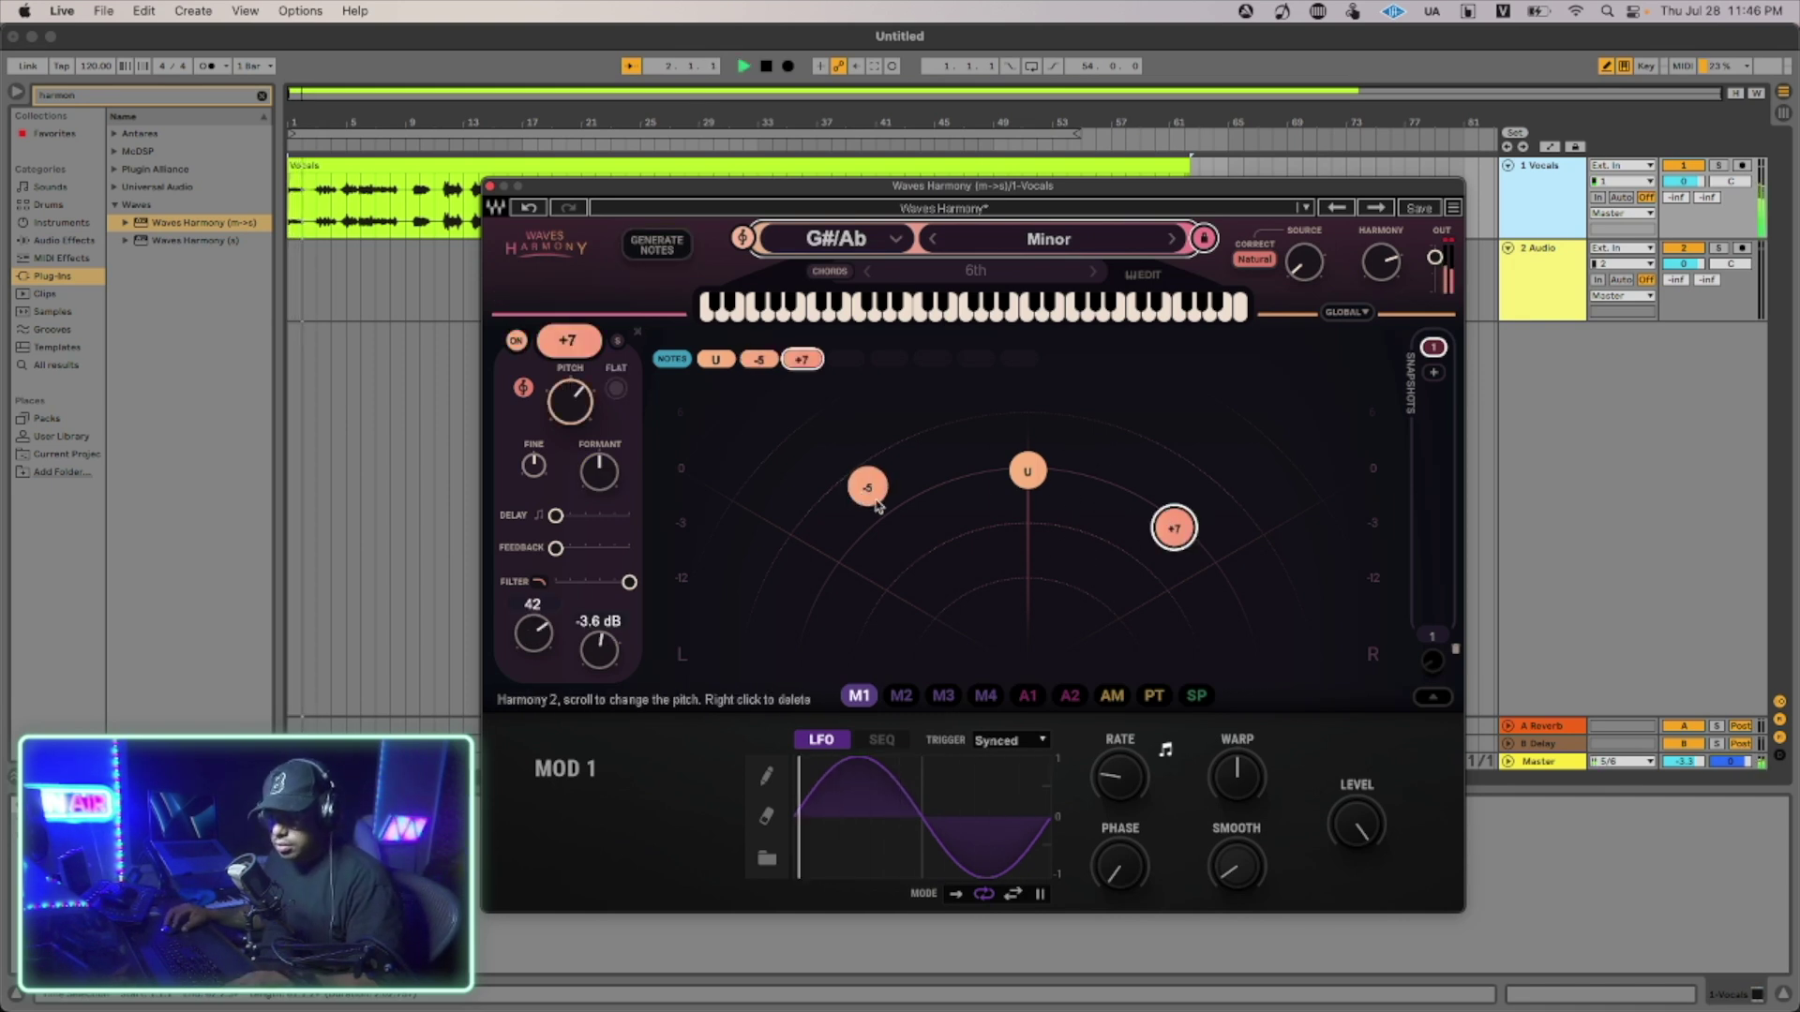
left_click_drag(879, 506, 876, 567)
left_click_drag(1174, 528, 1172, 575)
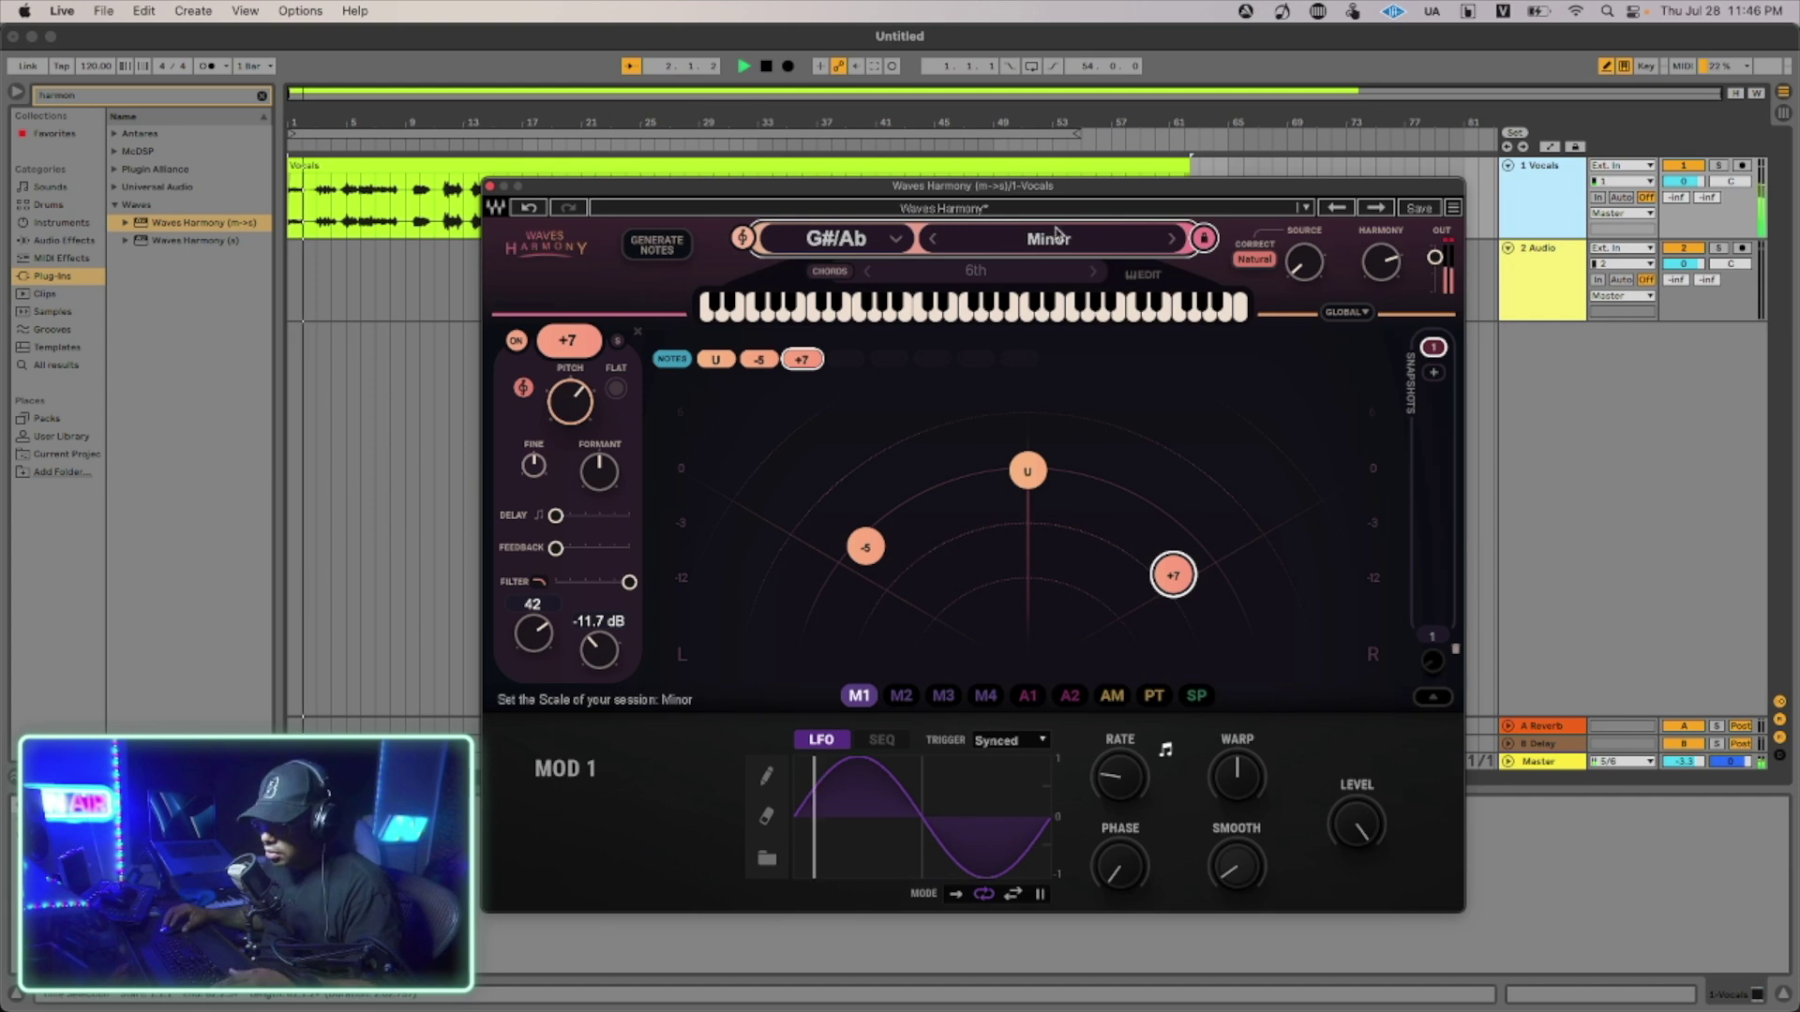
Inspect the note map editor and read the Quick Start and Note Mapping sections of Waves Harmony.pdf in Preview, returning to Ableton Live.
left_click(1145, 274)
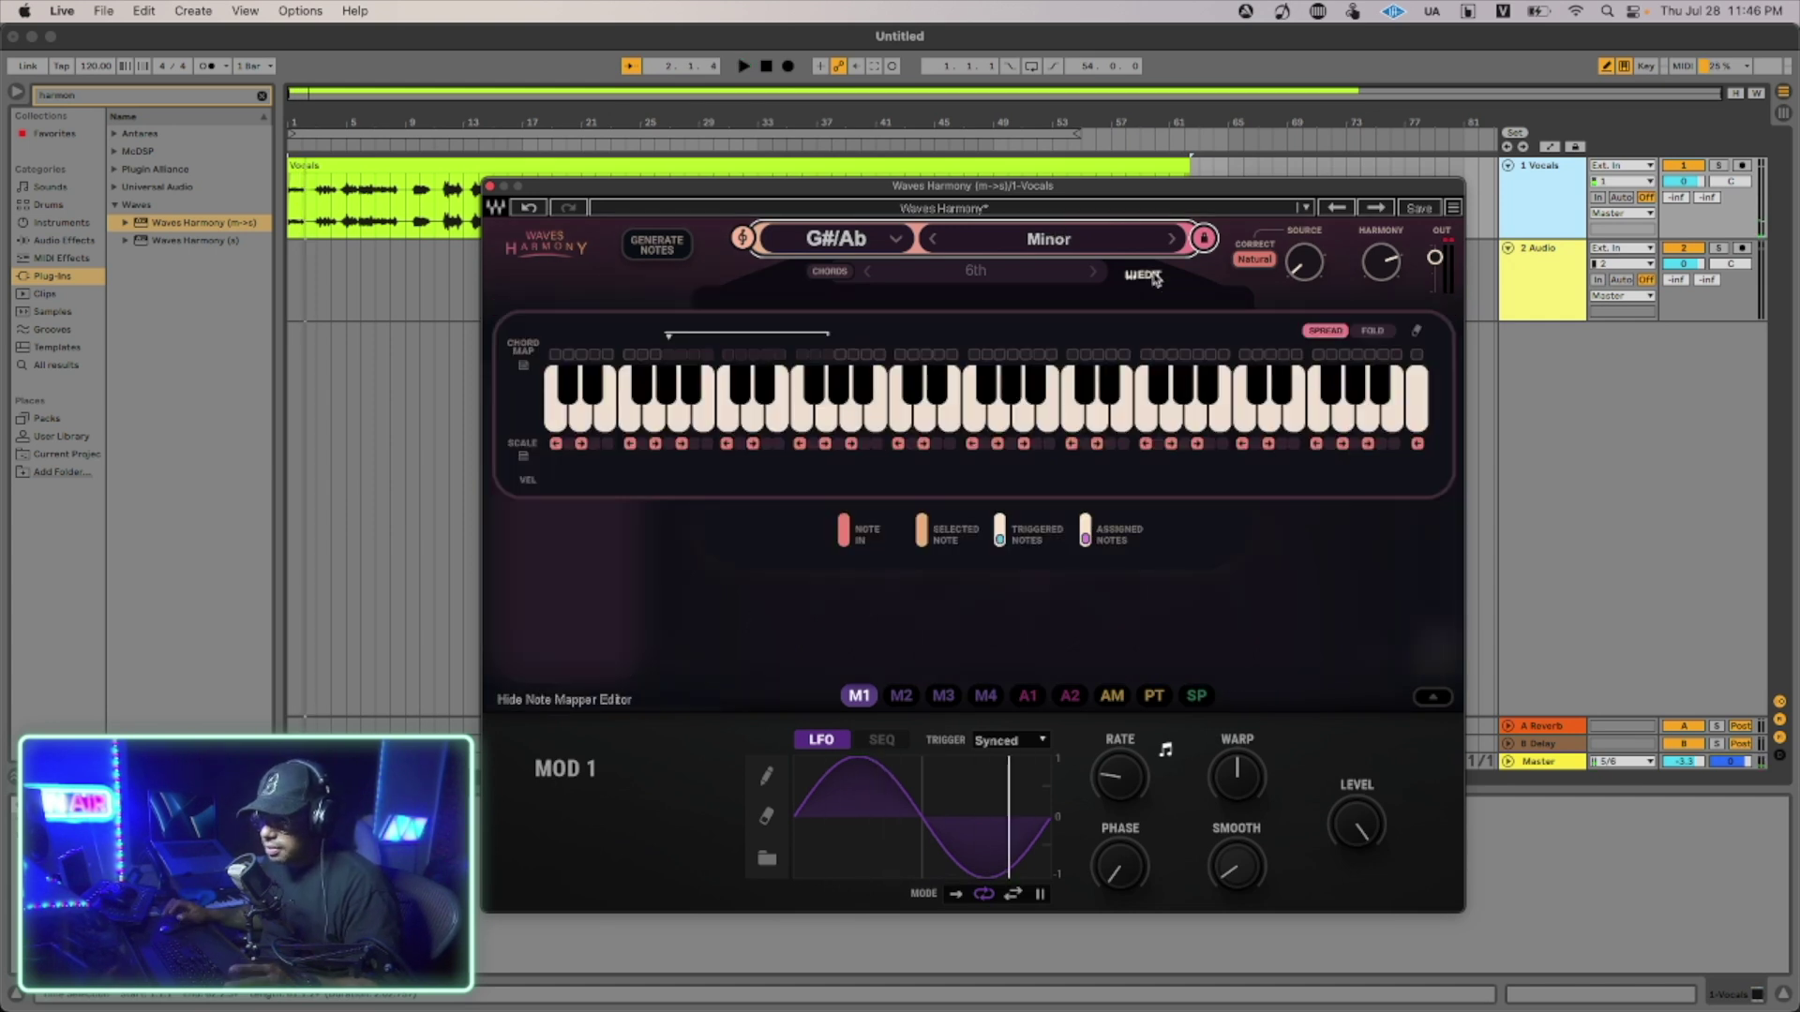
left_click(1153, 275)
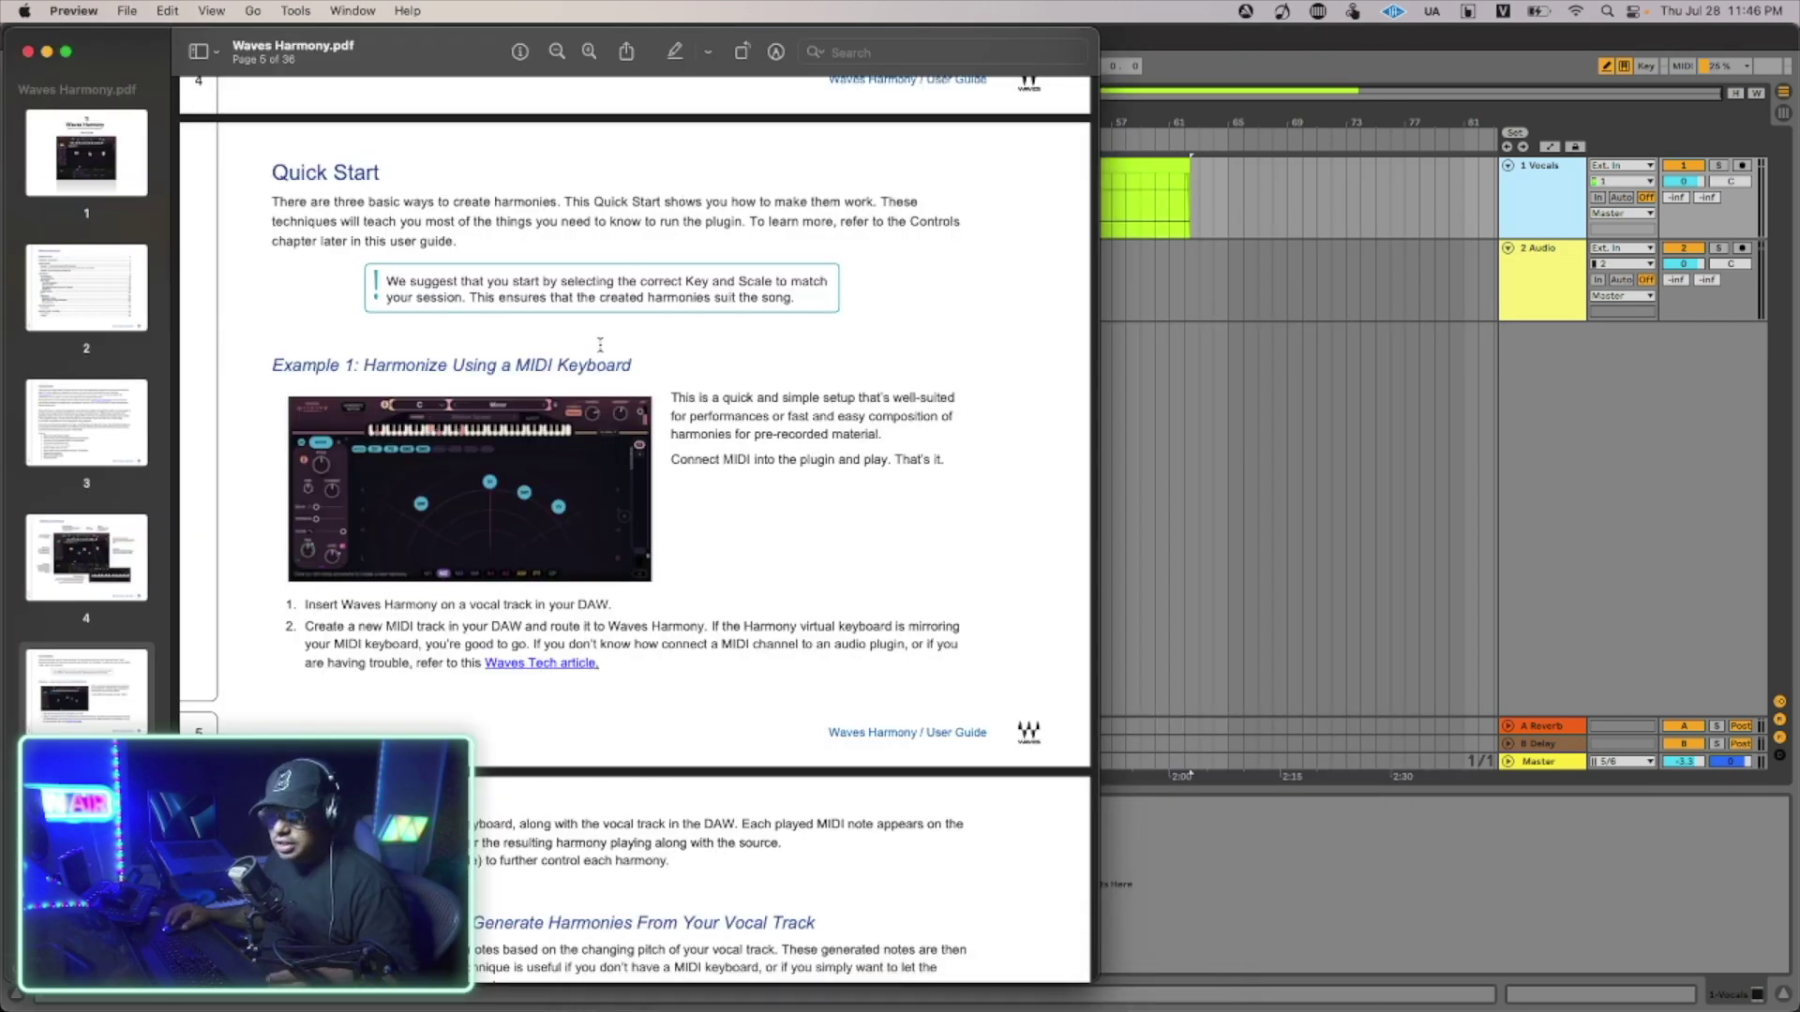
scroll(600, 343, "up", 20)
scroll(600, 343, "down", 20)
scroll(600, 345, "down", 20)
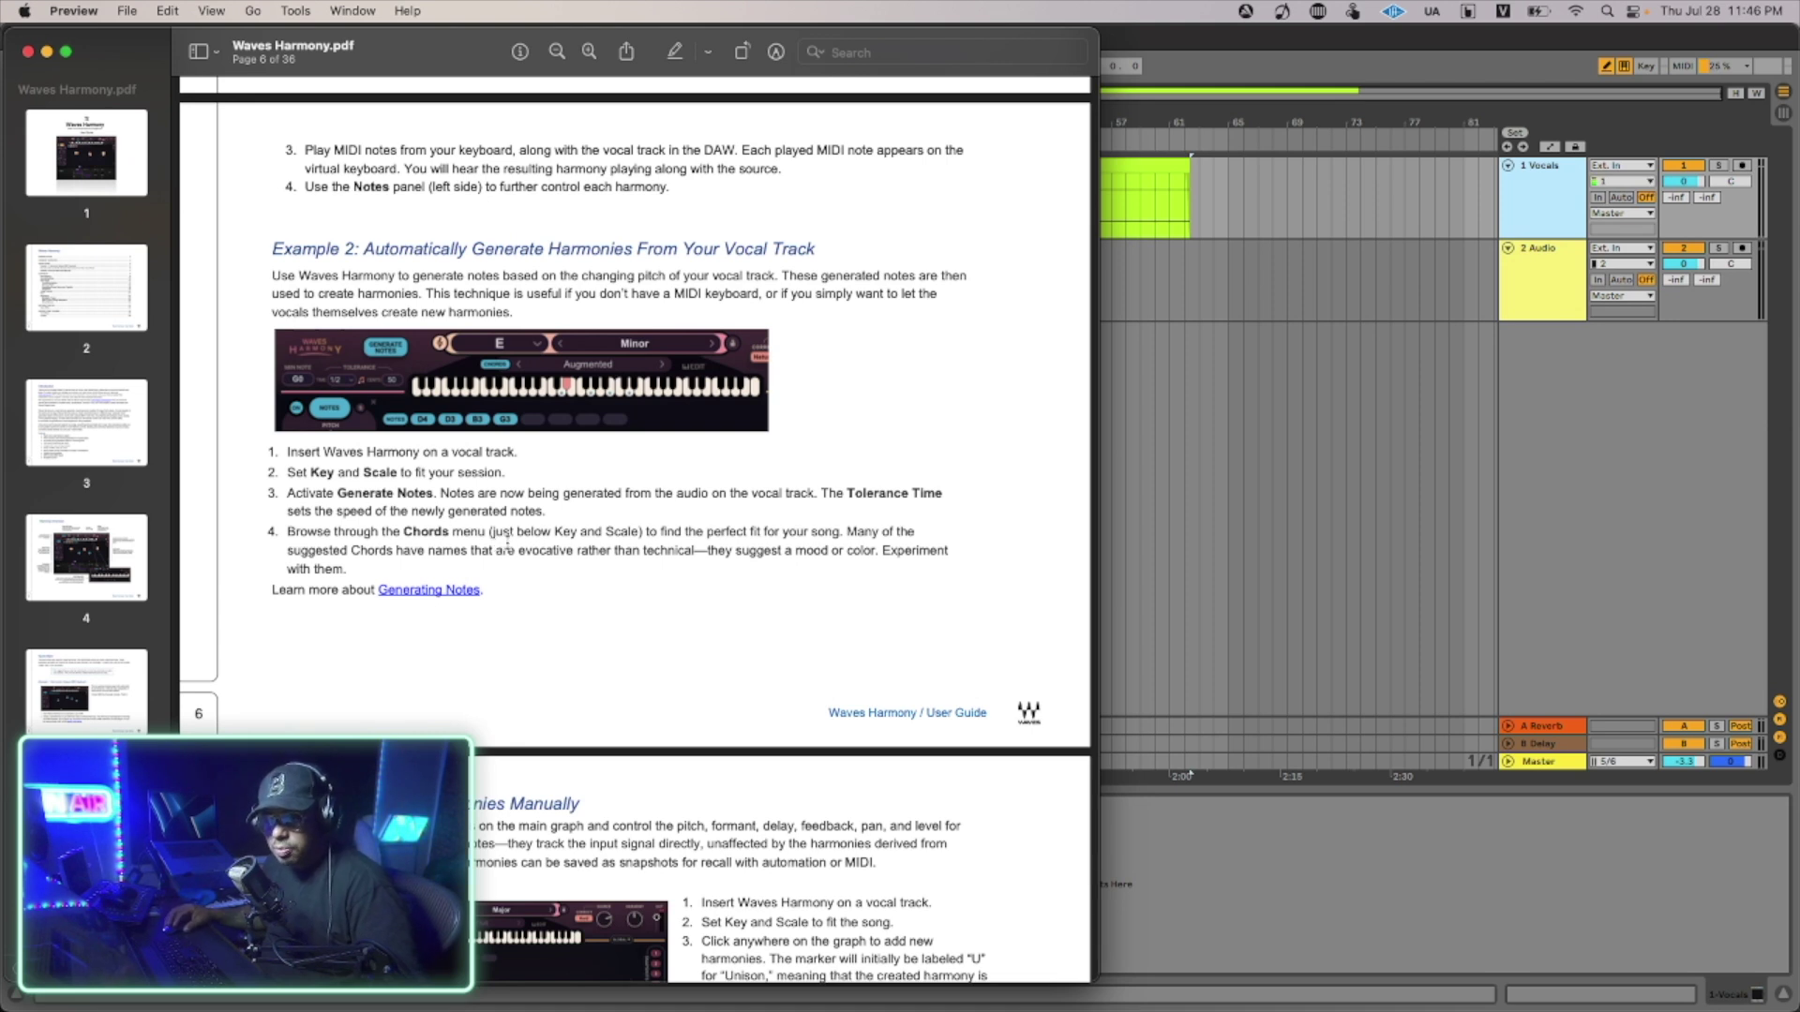
scroll(600, 507, "down", 10)
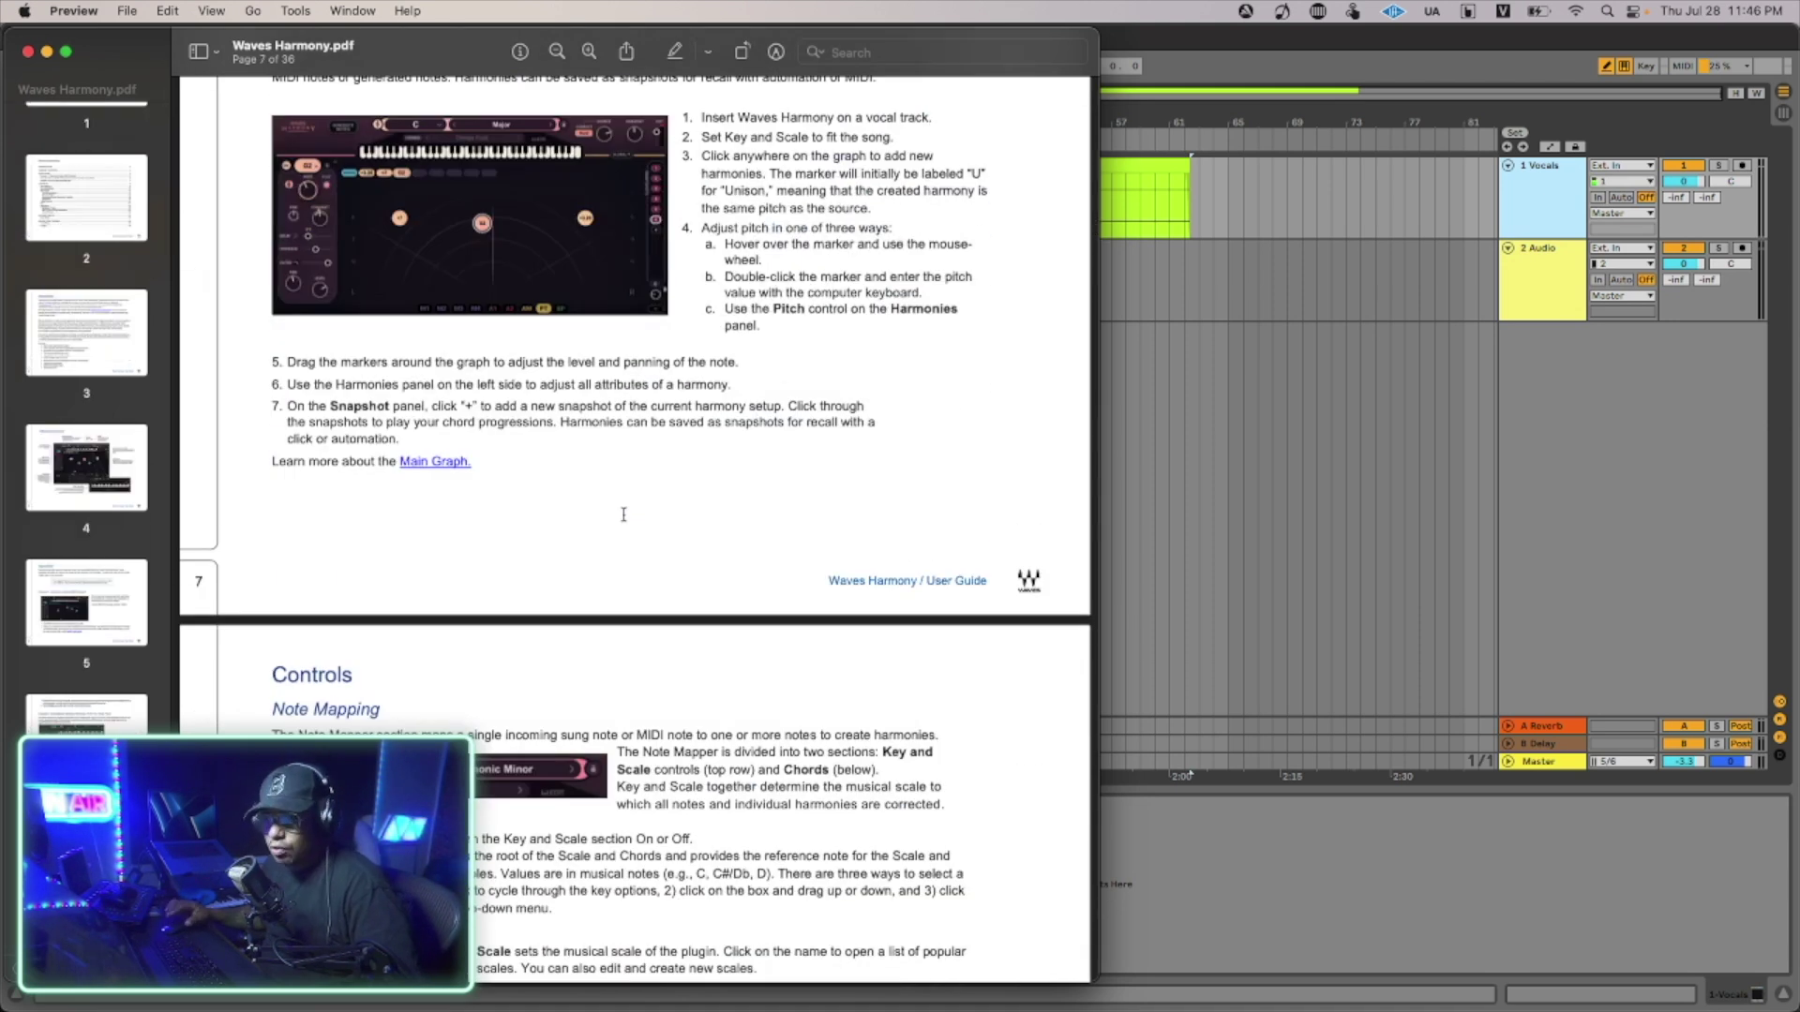
scroll(623, 515, "down", 15)
mouse_move(805, 982)
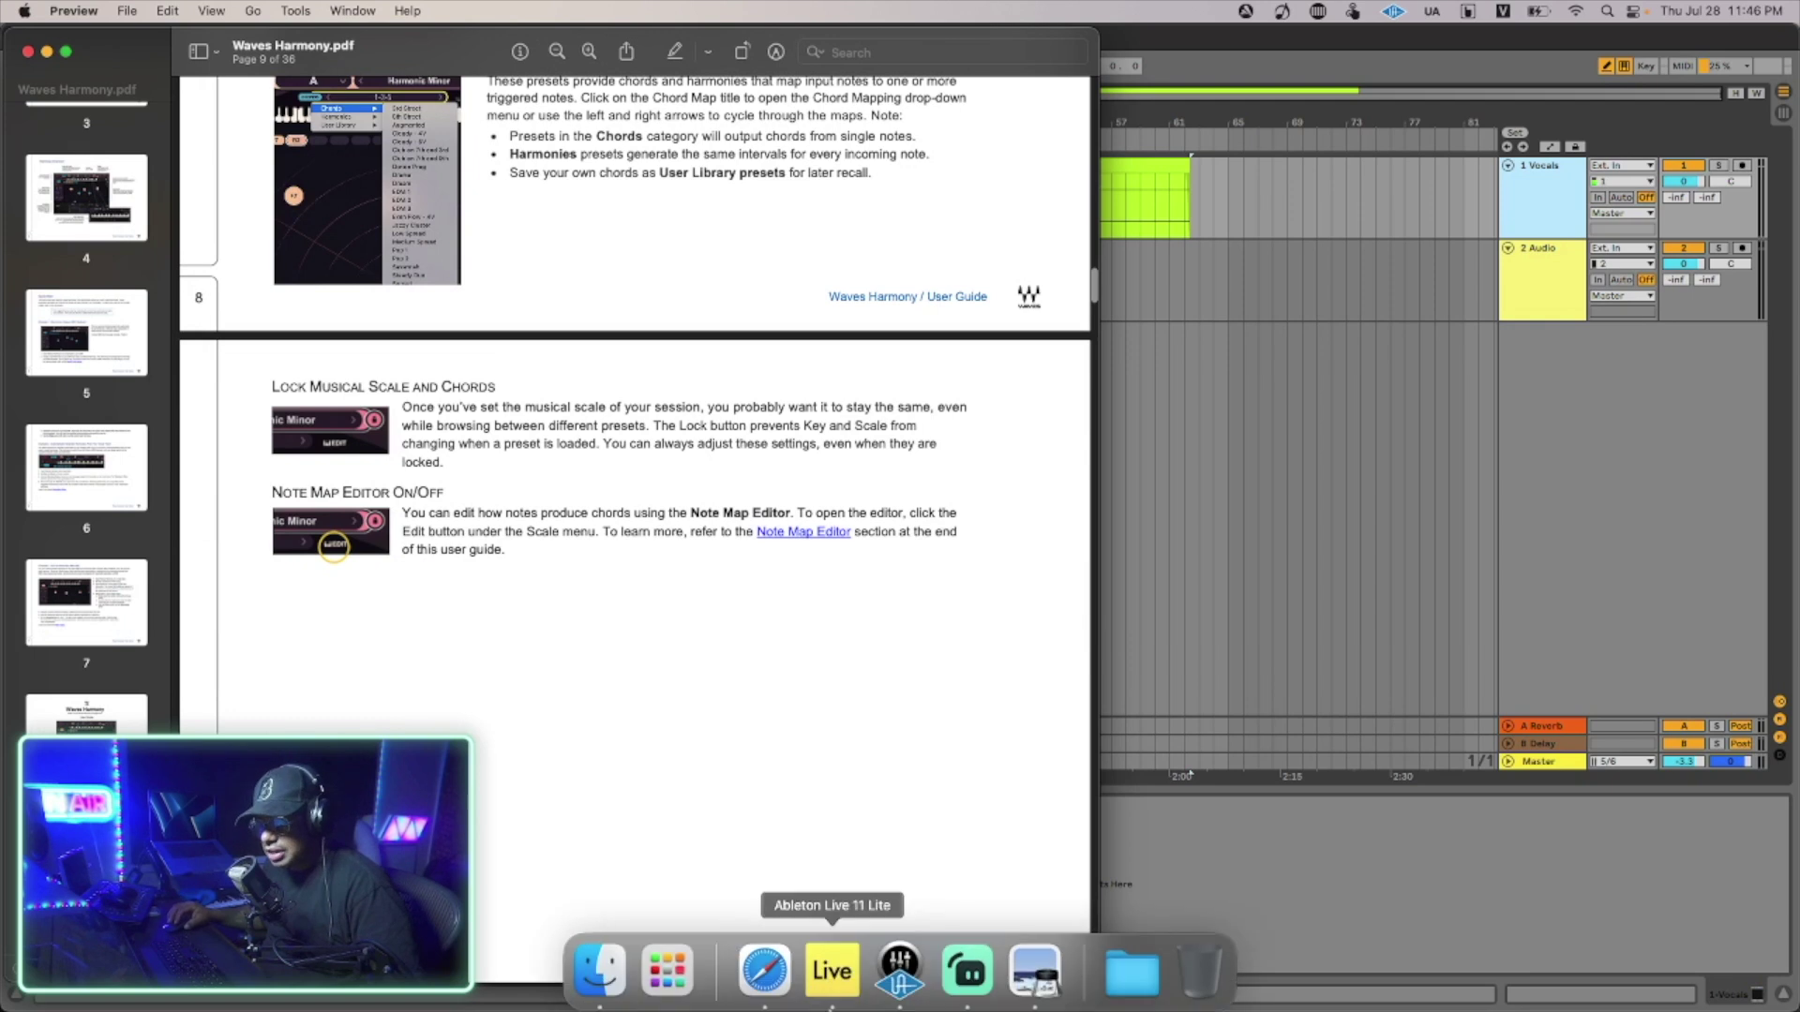
left_click(820, 980)
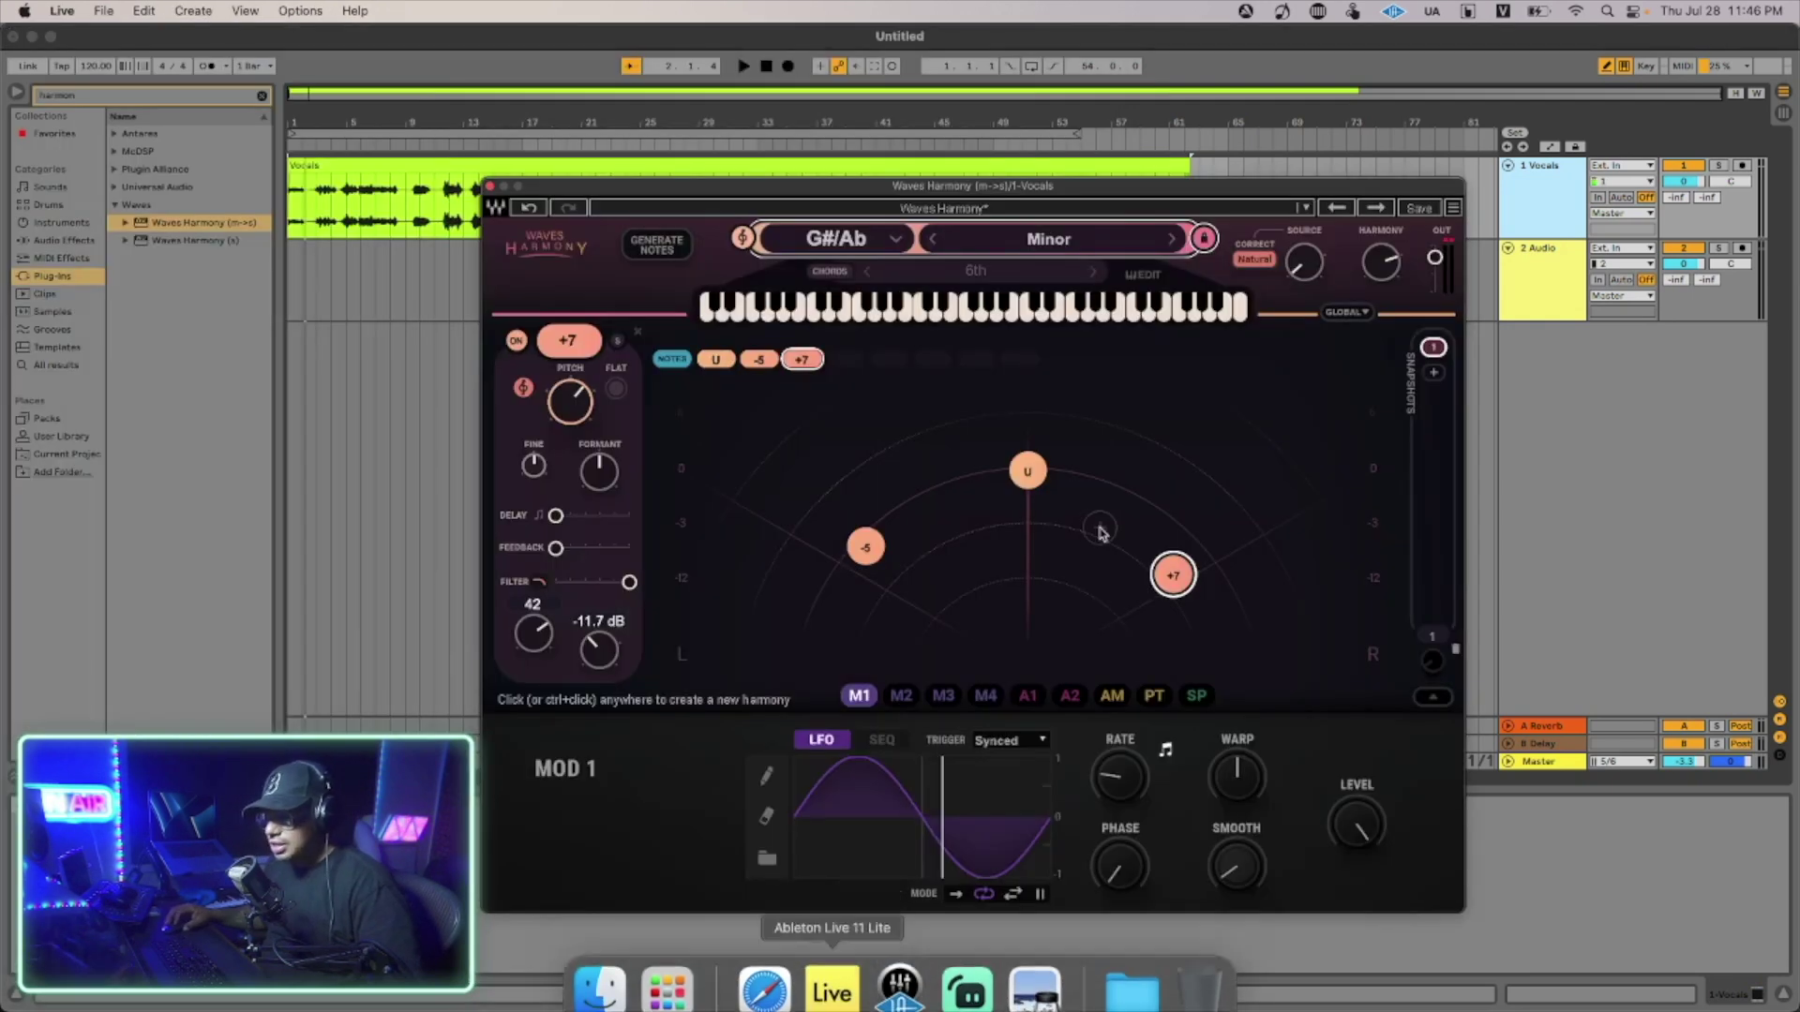
Audition the vocal with the first snapshot's harmonies and add a second snapshot.
left_click(1435, 347)
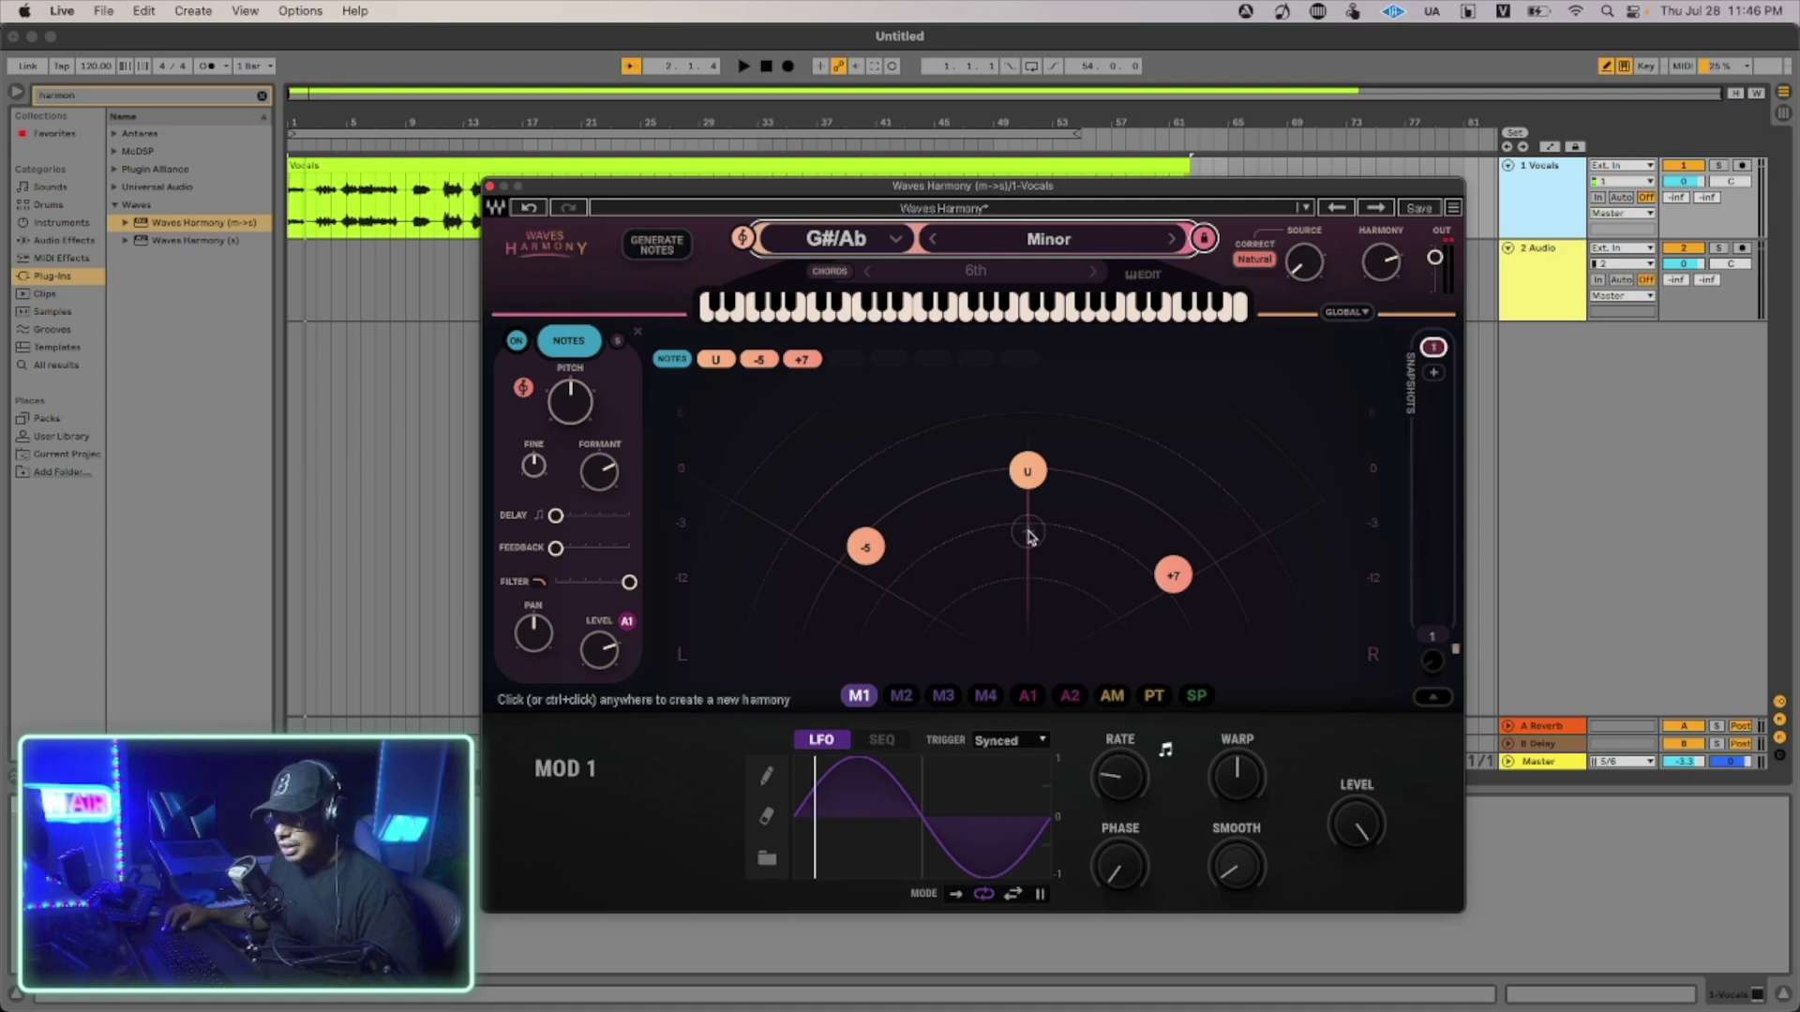
key("space")
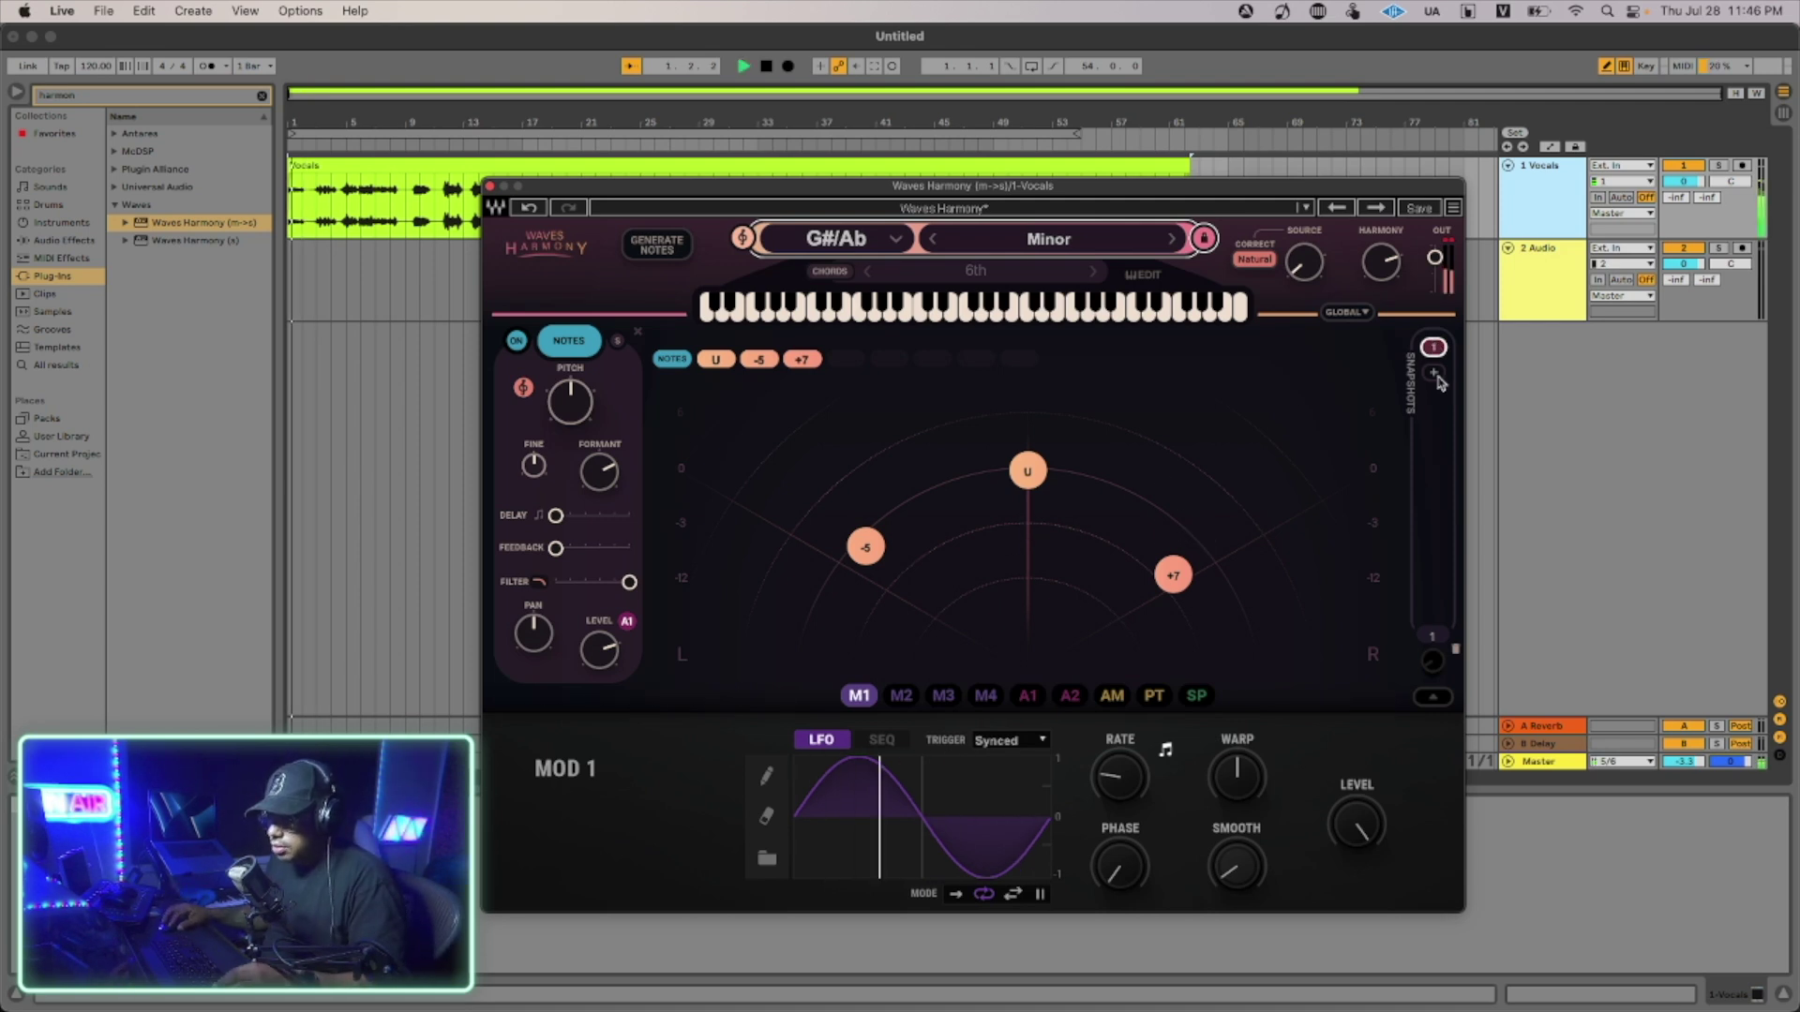
key("space")
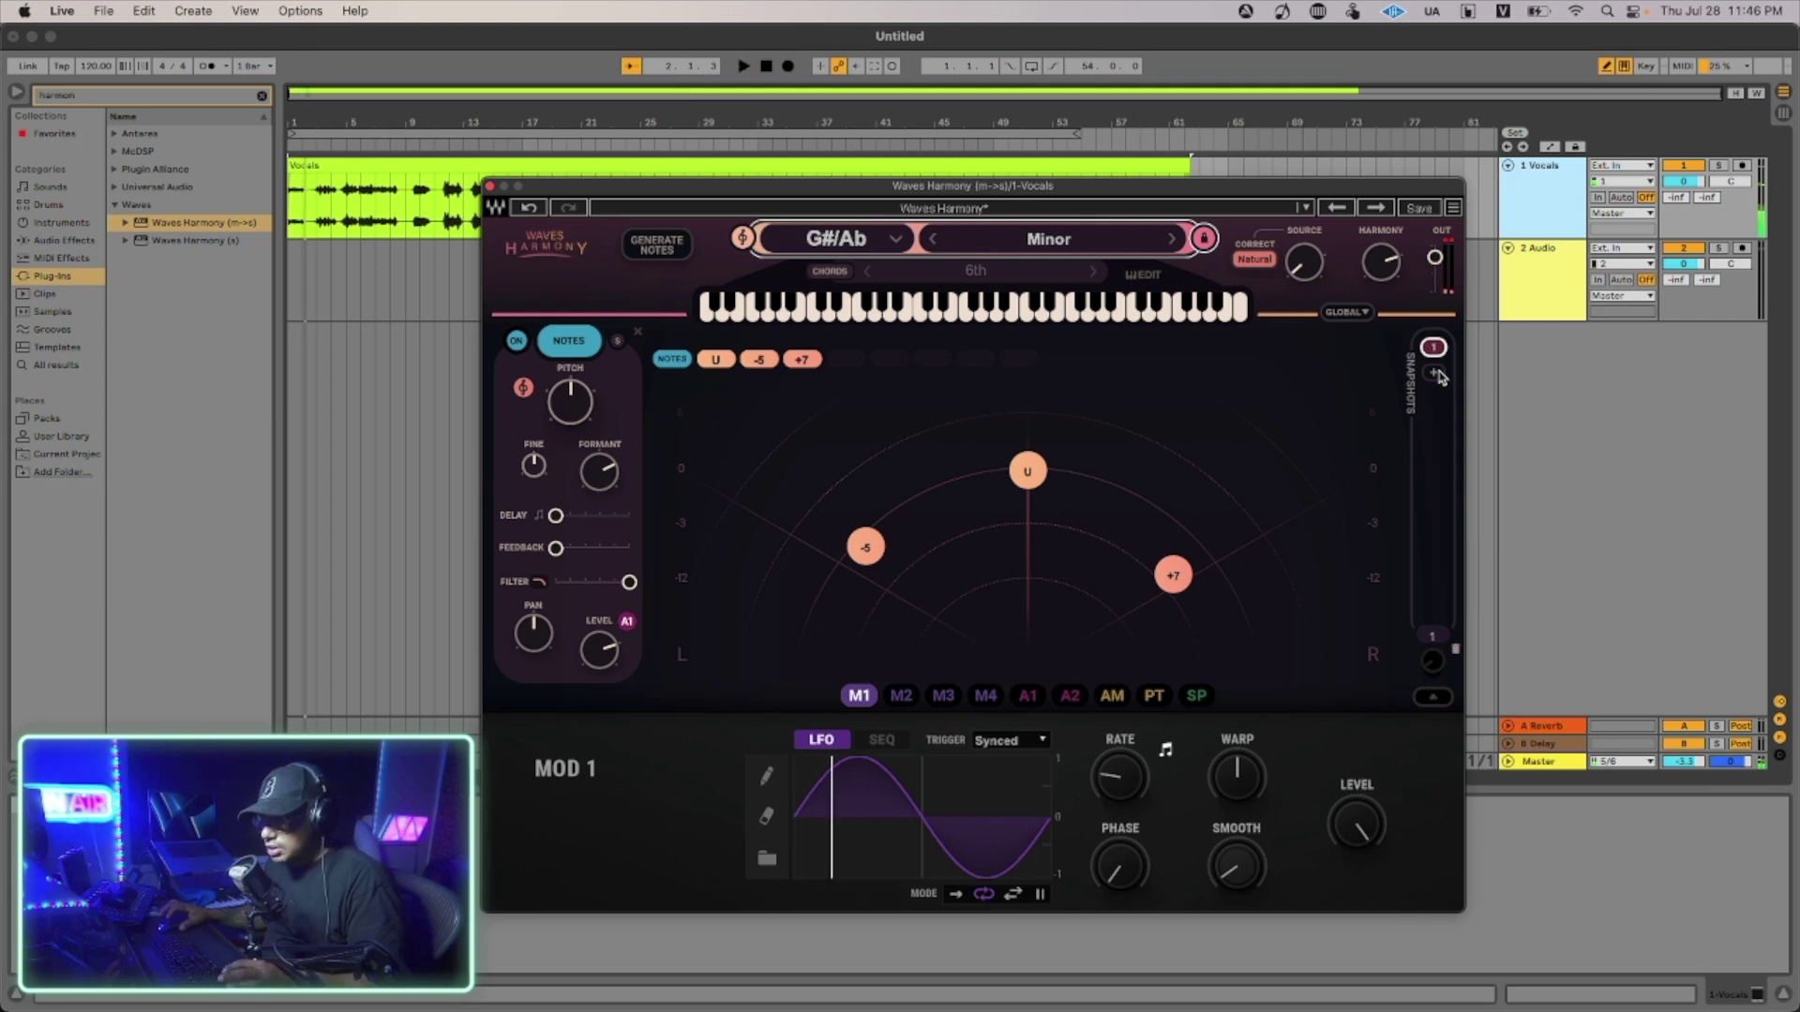
left_click(1437, 374)
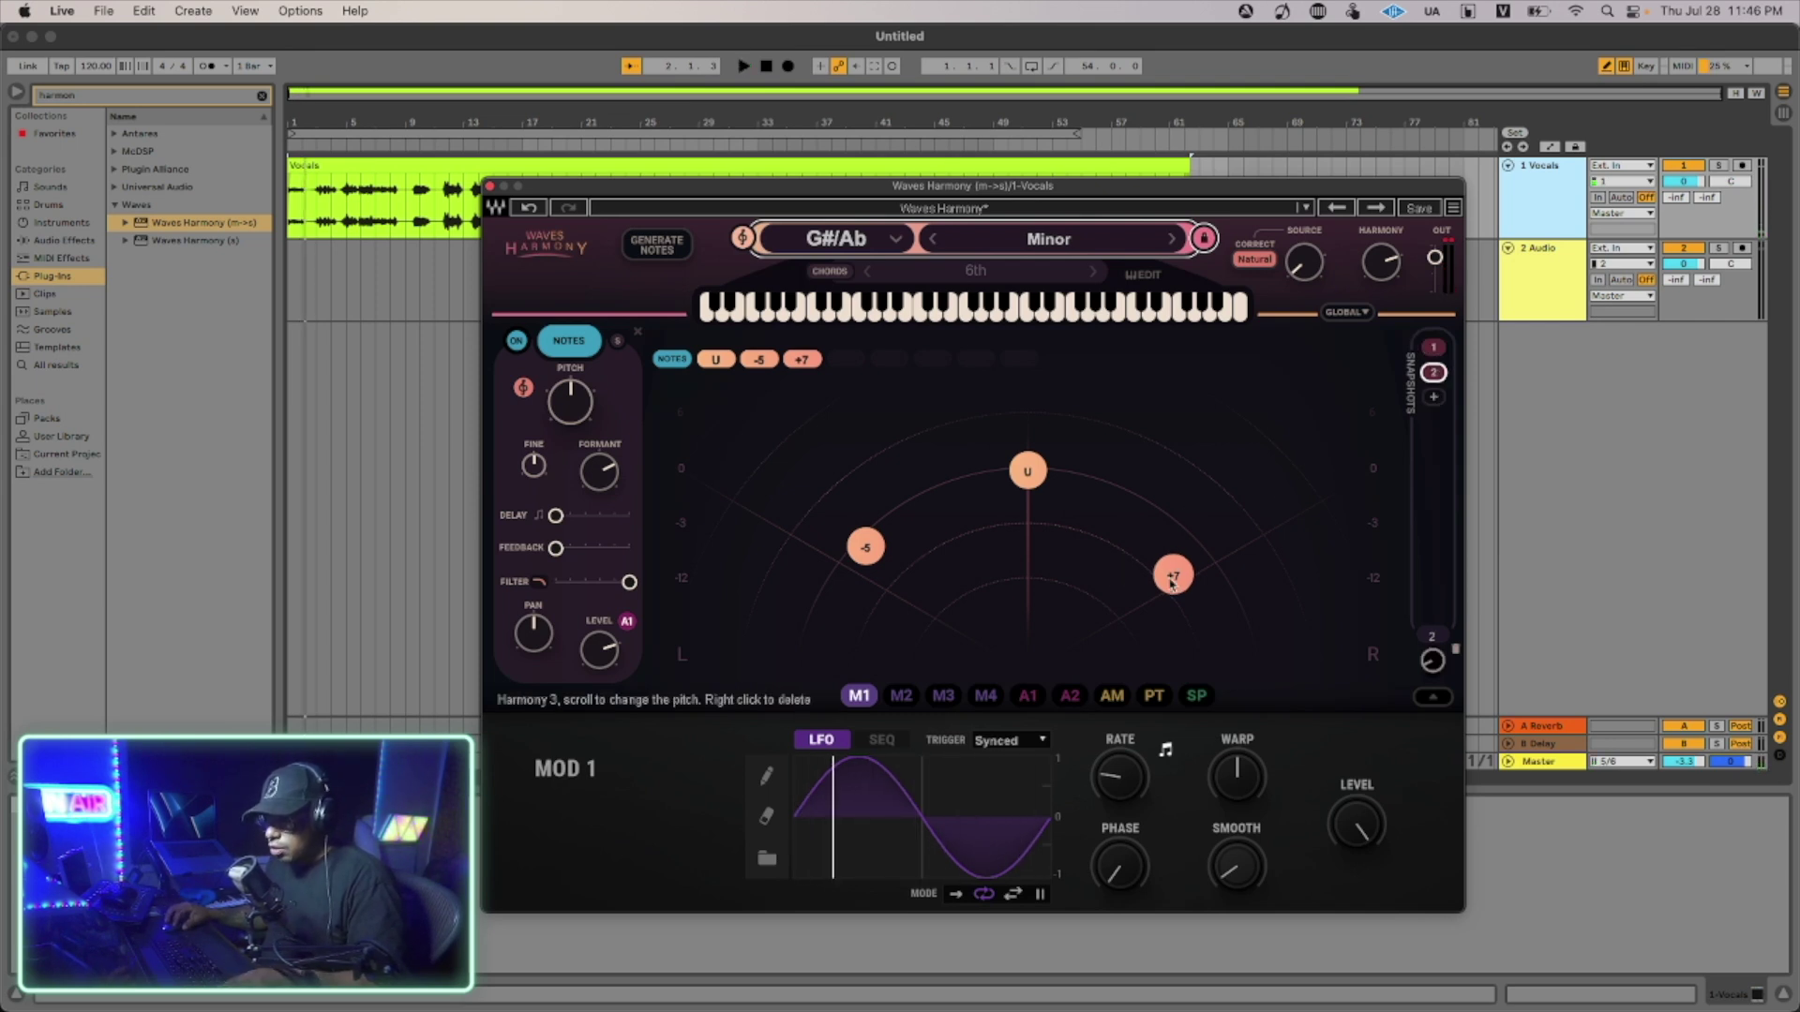
In snapshot 2, reposition the +7 and −5 voices and add −2, +4 and −9 voices, playing the vocal through them.
left_click_drag(1173, 574, 1172, 418)
left_click_drag(865, 547, 958, 580)
left_click_drag(1173, 416, 1181, 445)
left_click(1197, 557)
left_click(870, 435)
left_click(882, 462)
key("space")
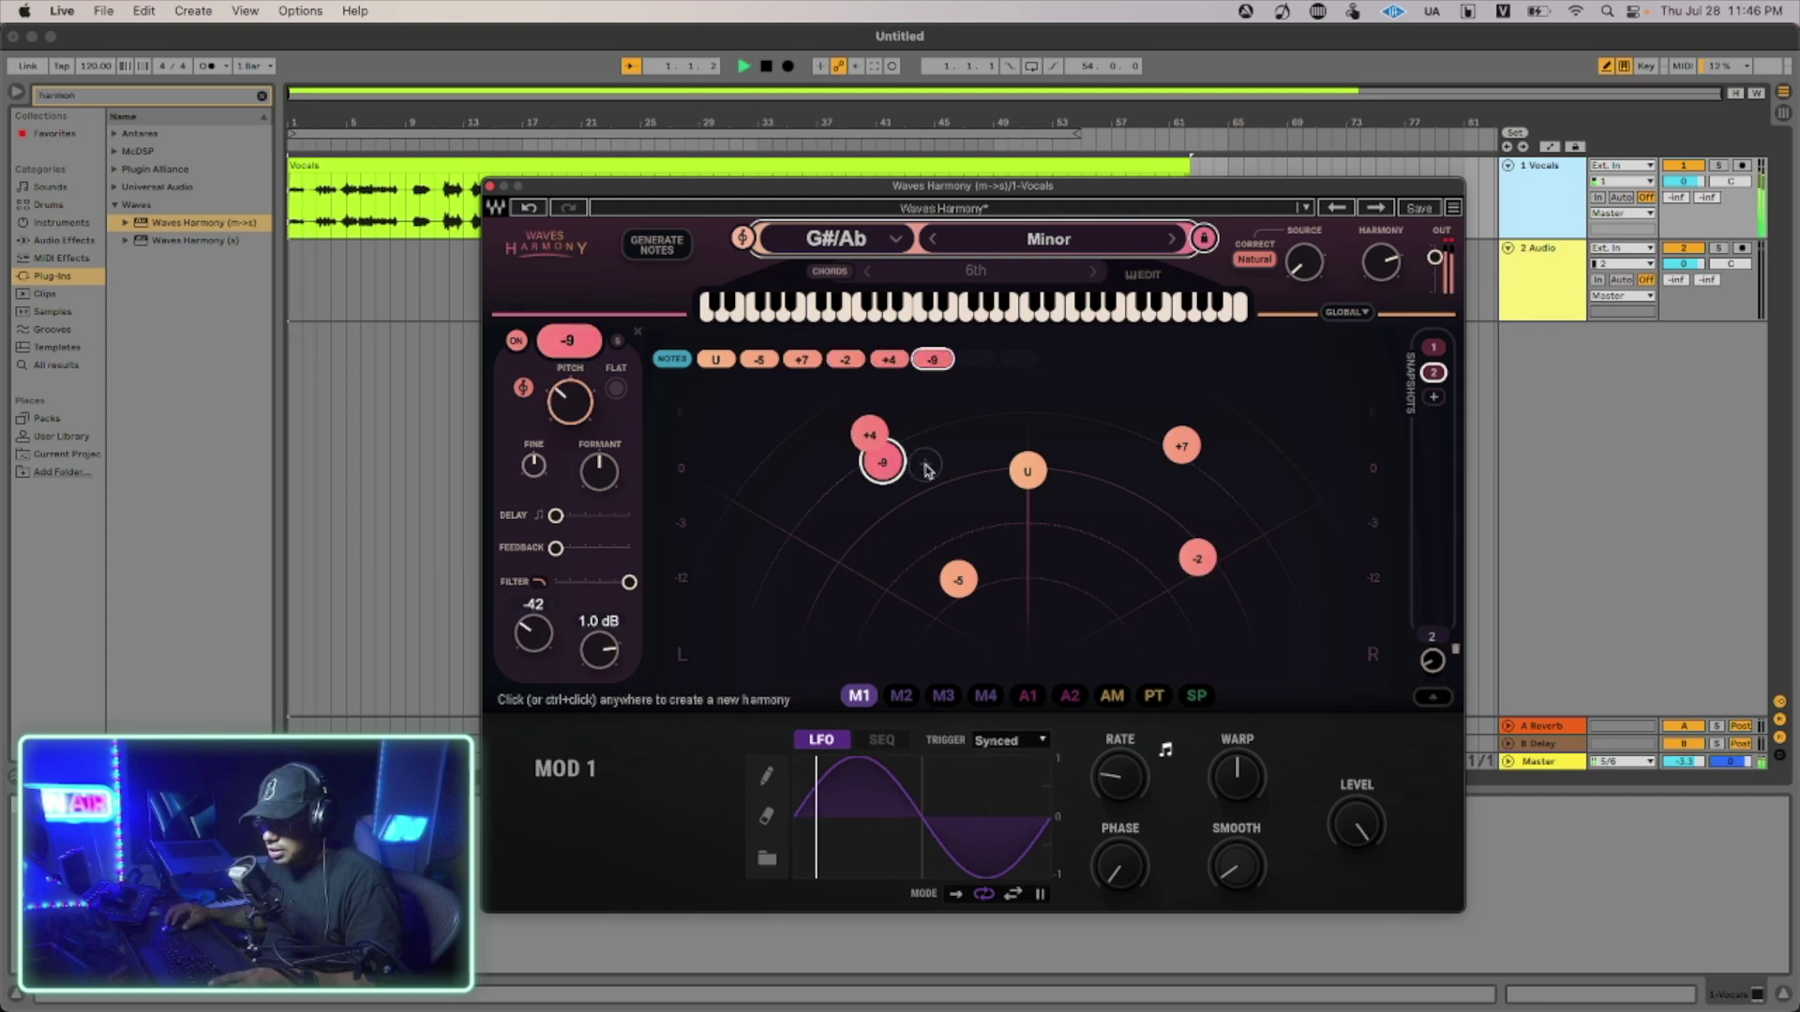
Add a third snapshot and delete its +4, −9, −2 and +7 voices, leaving only unison and −5.
left_click(1435, 399)
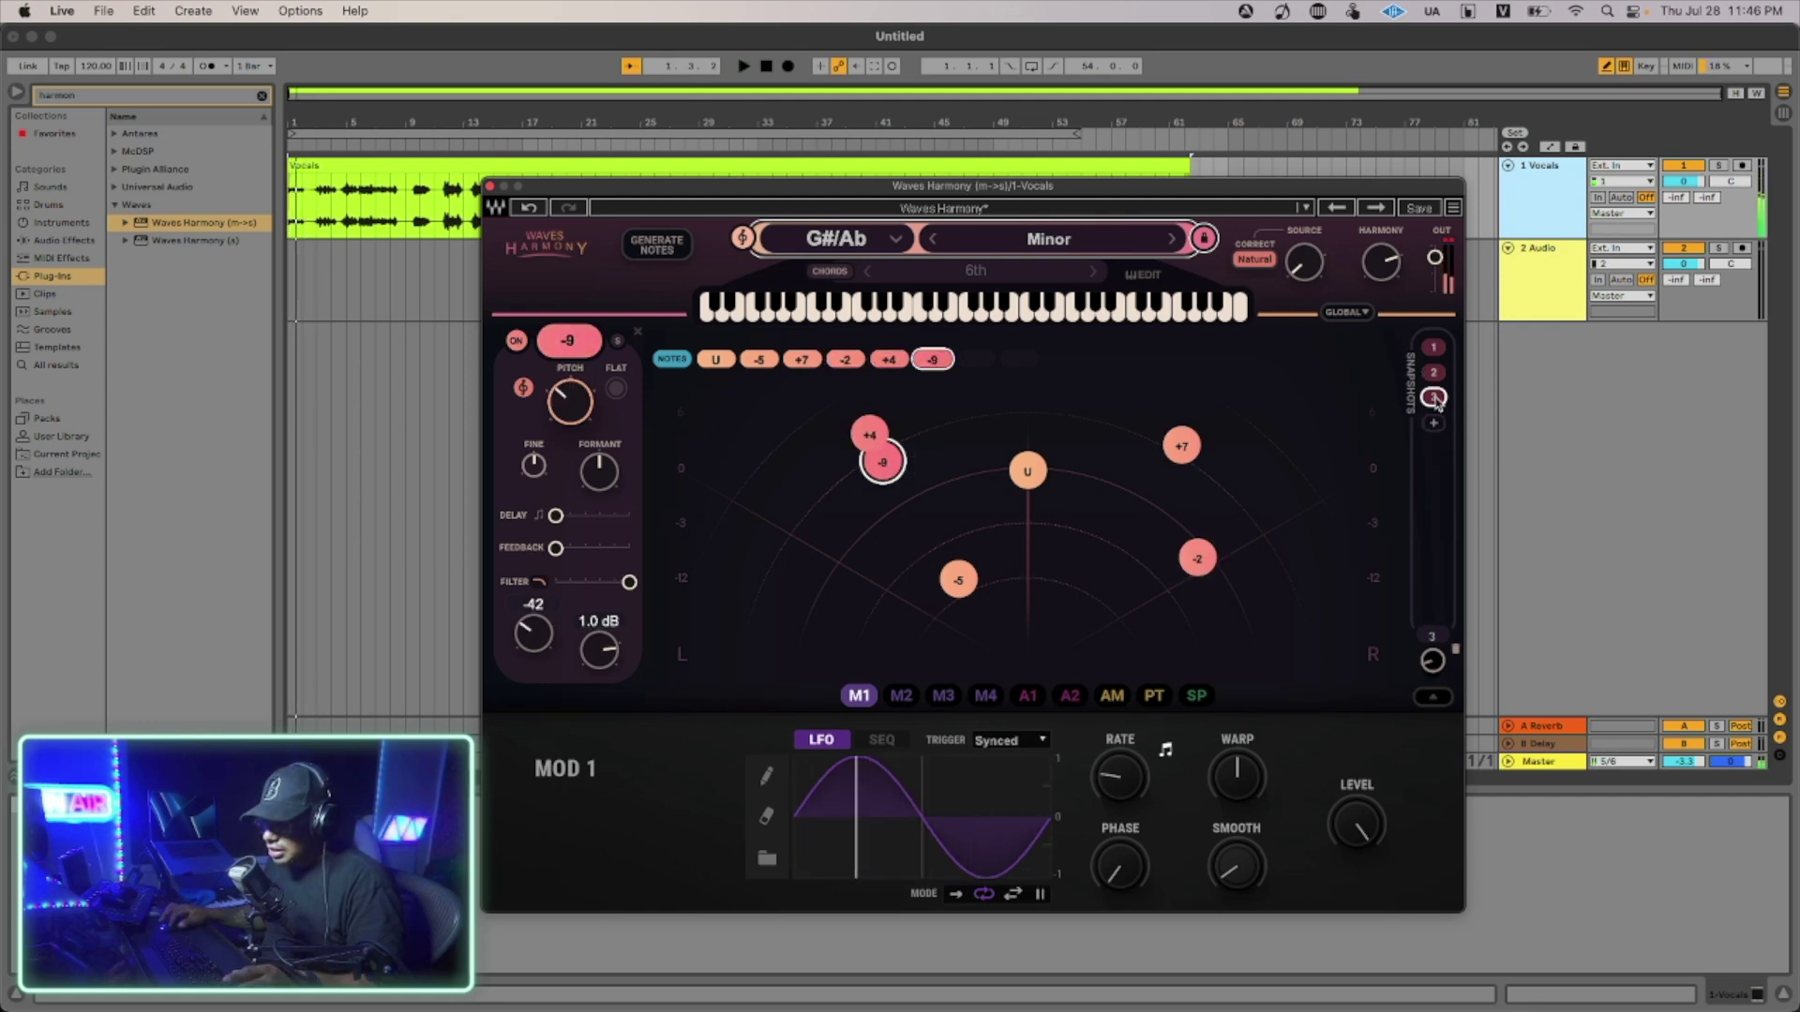
left_click(1200, 559)
left_click_drag(1181, 446, 1090, 557)
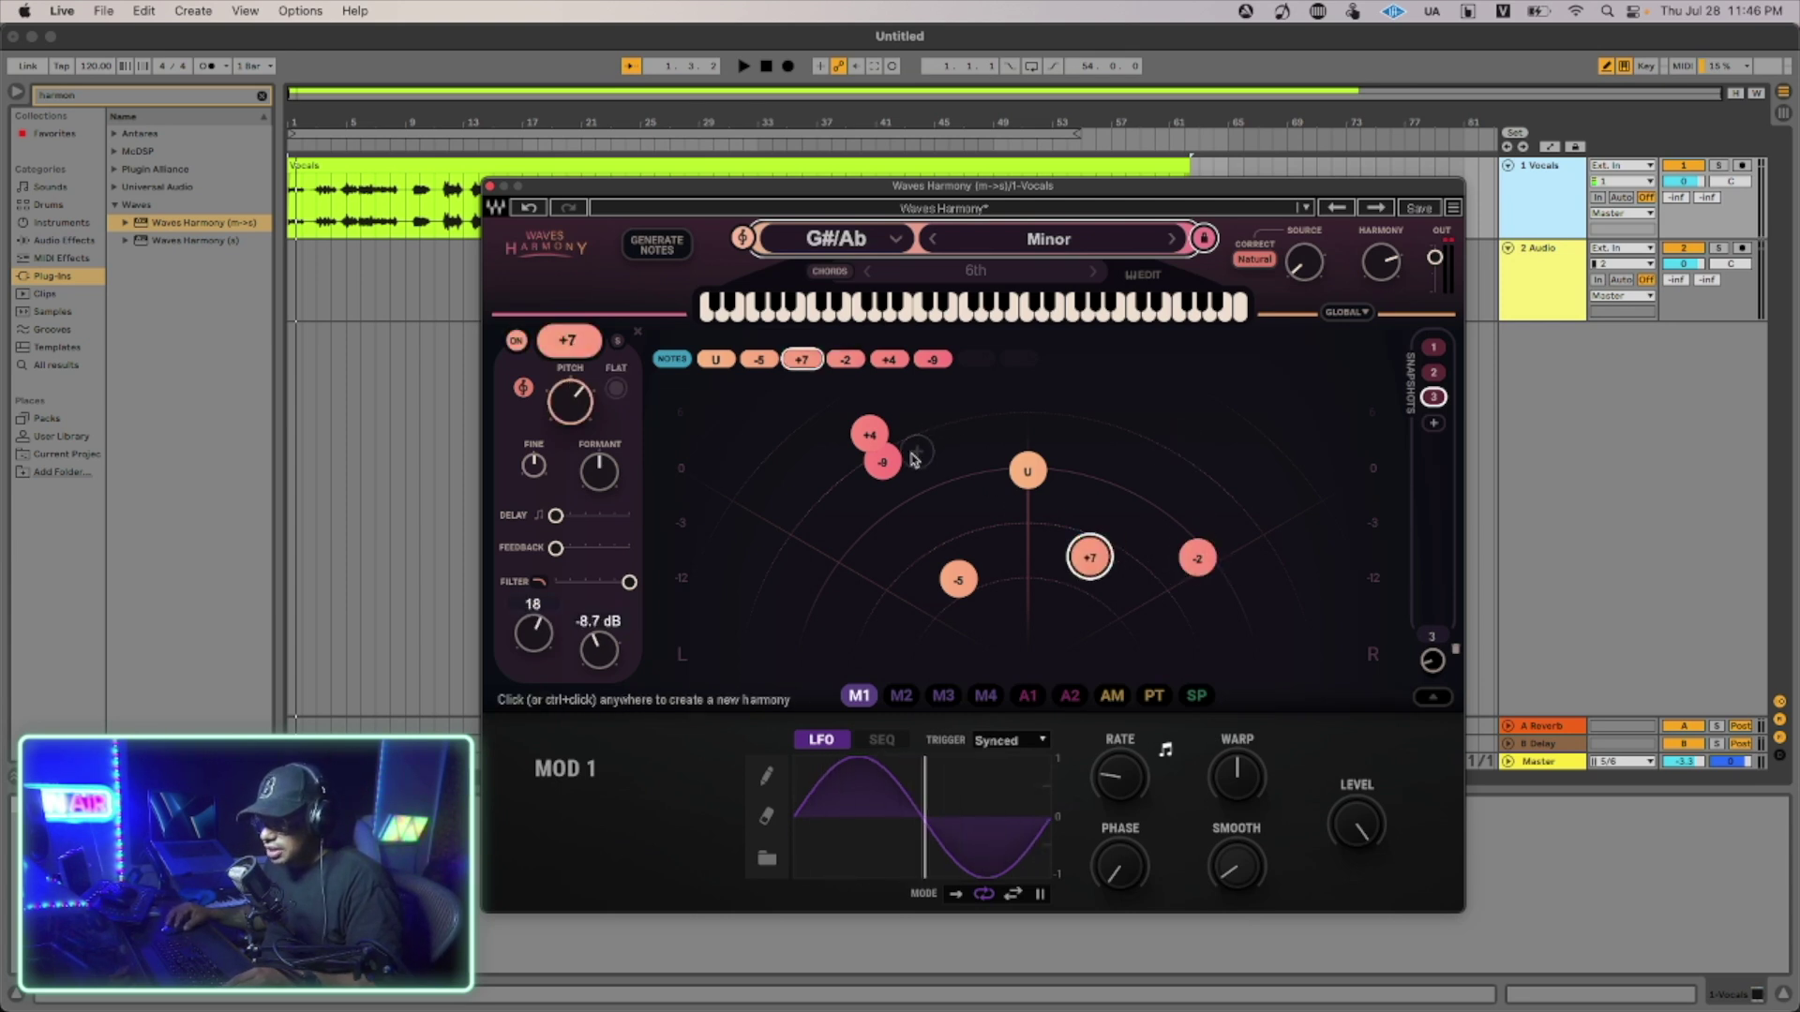
right_click(870, 457)
left_click(871, 450)
right_click(871, 450)
left_click_drag(1089, 556, 1115, 482)
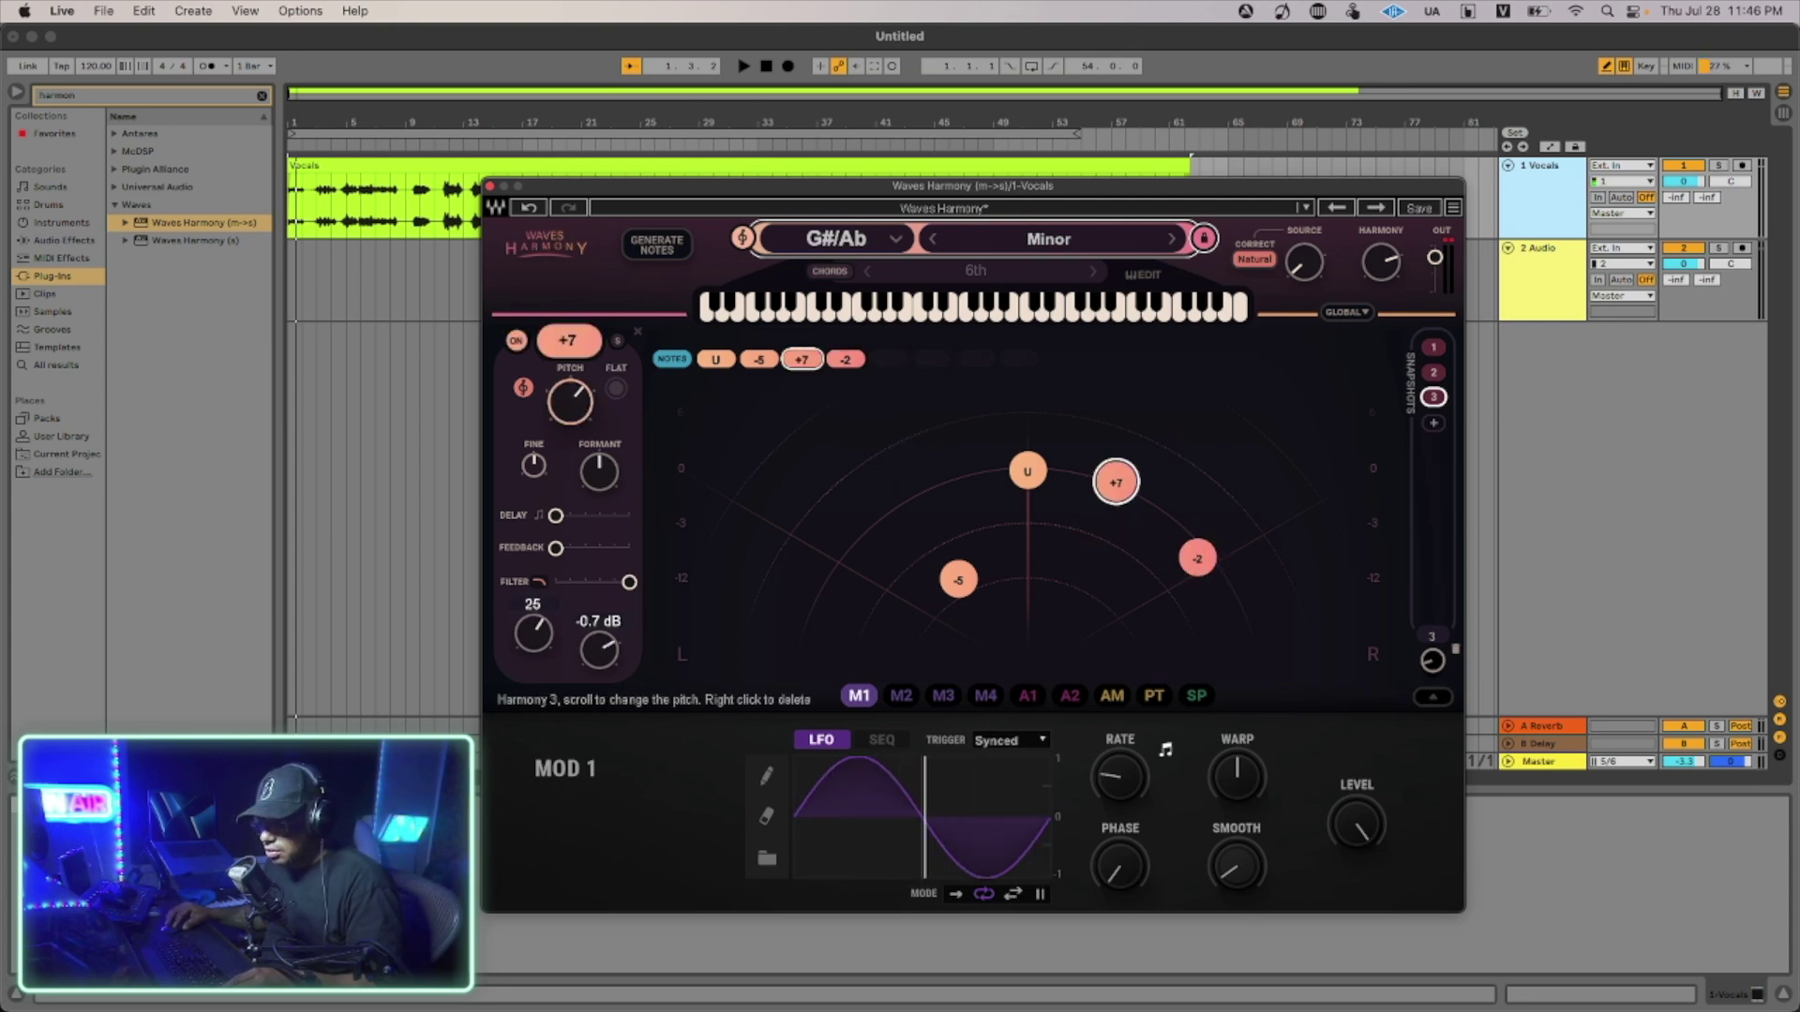
right_click(1203, 559)
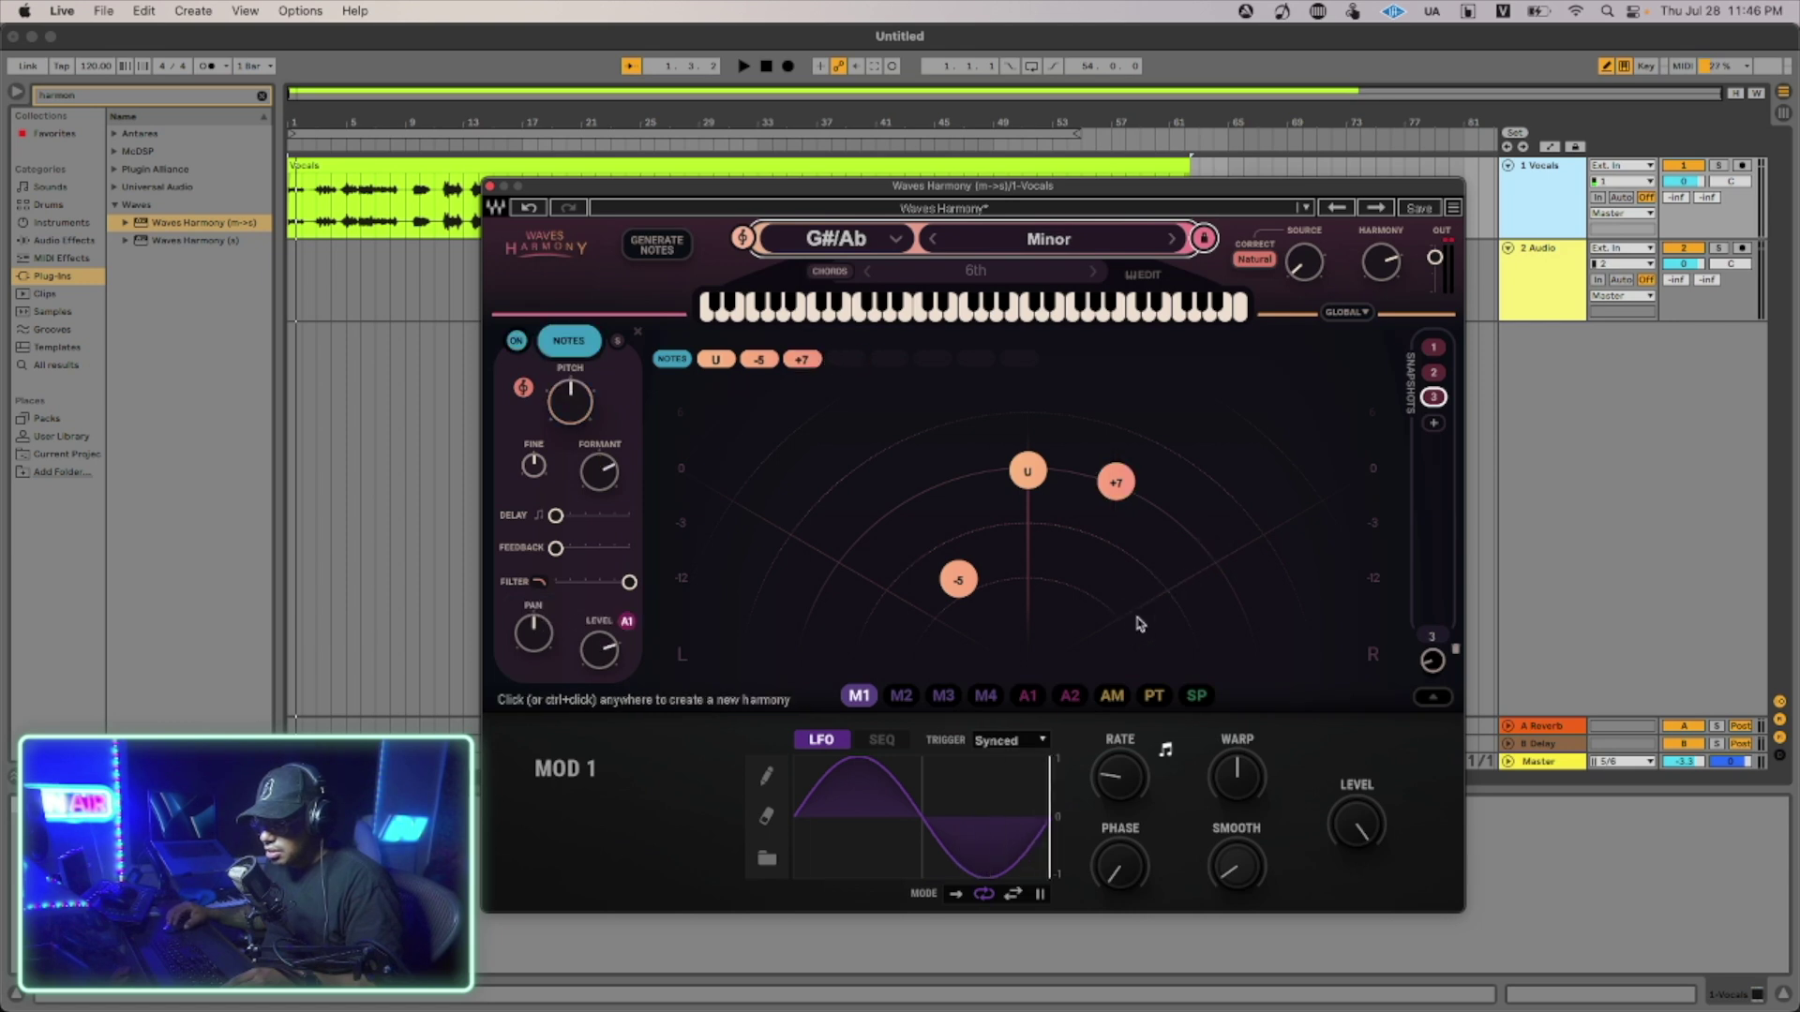
right_click(1115, 482)
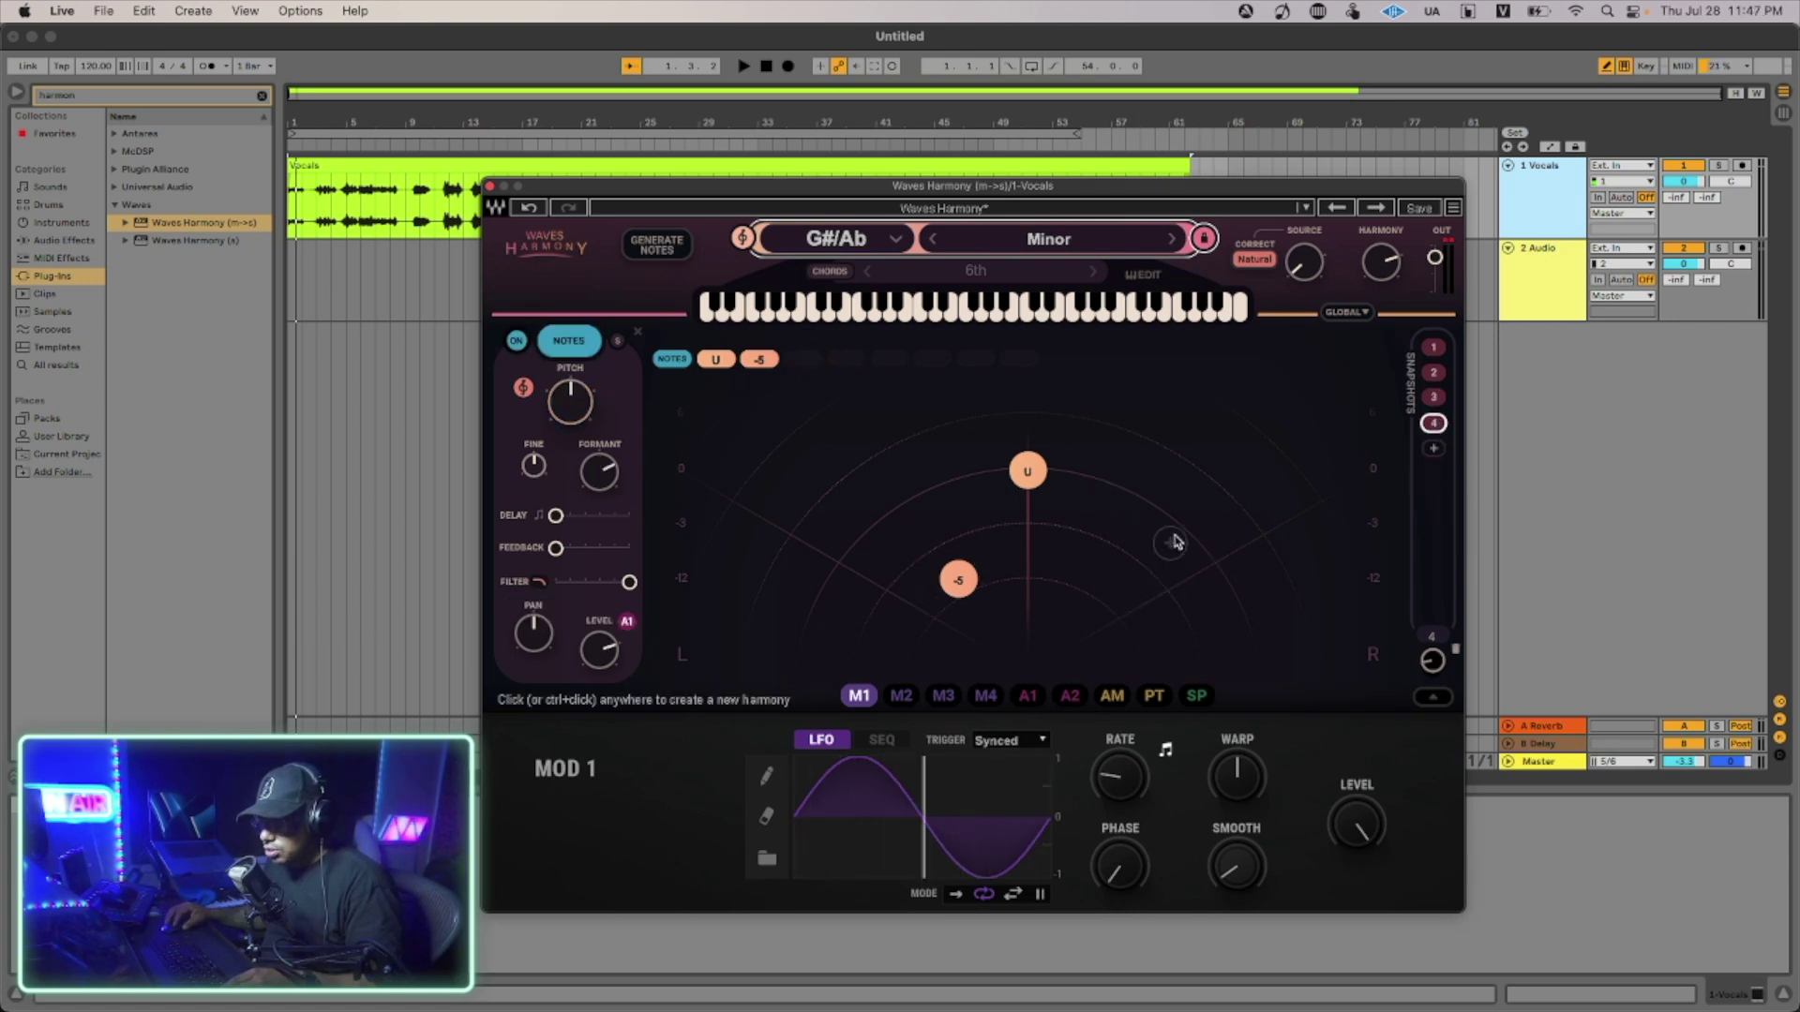
Build a fourth snapshot by adding +7 and −2 voices and centring the −5 voice at about −2.1 dB.
left_click(1173, 499)
left_click_drag(958, 580, 1029, 502)
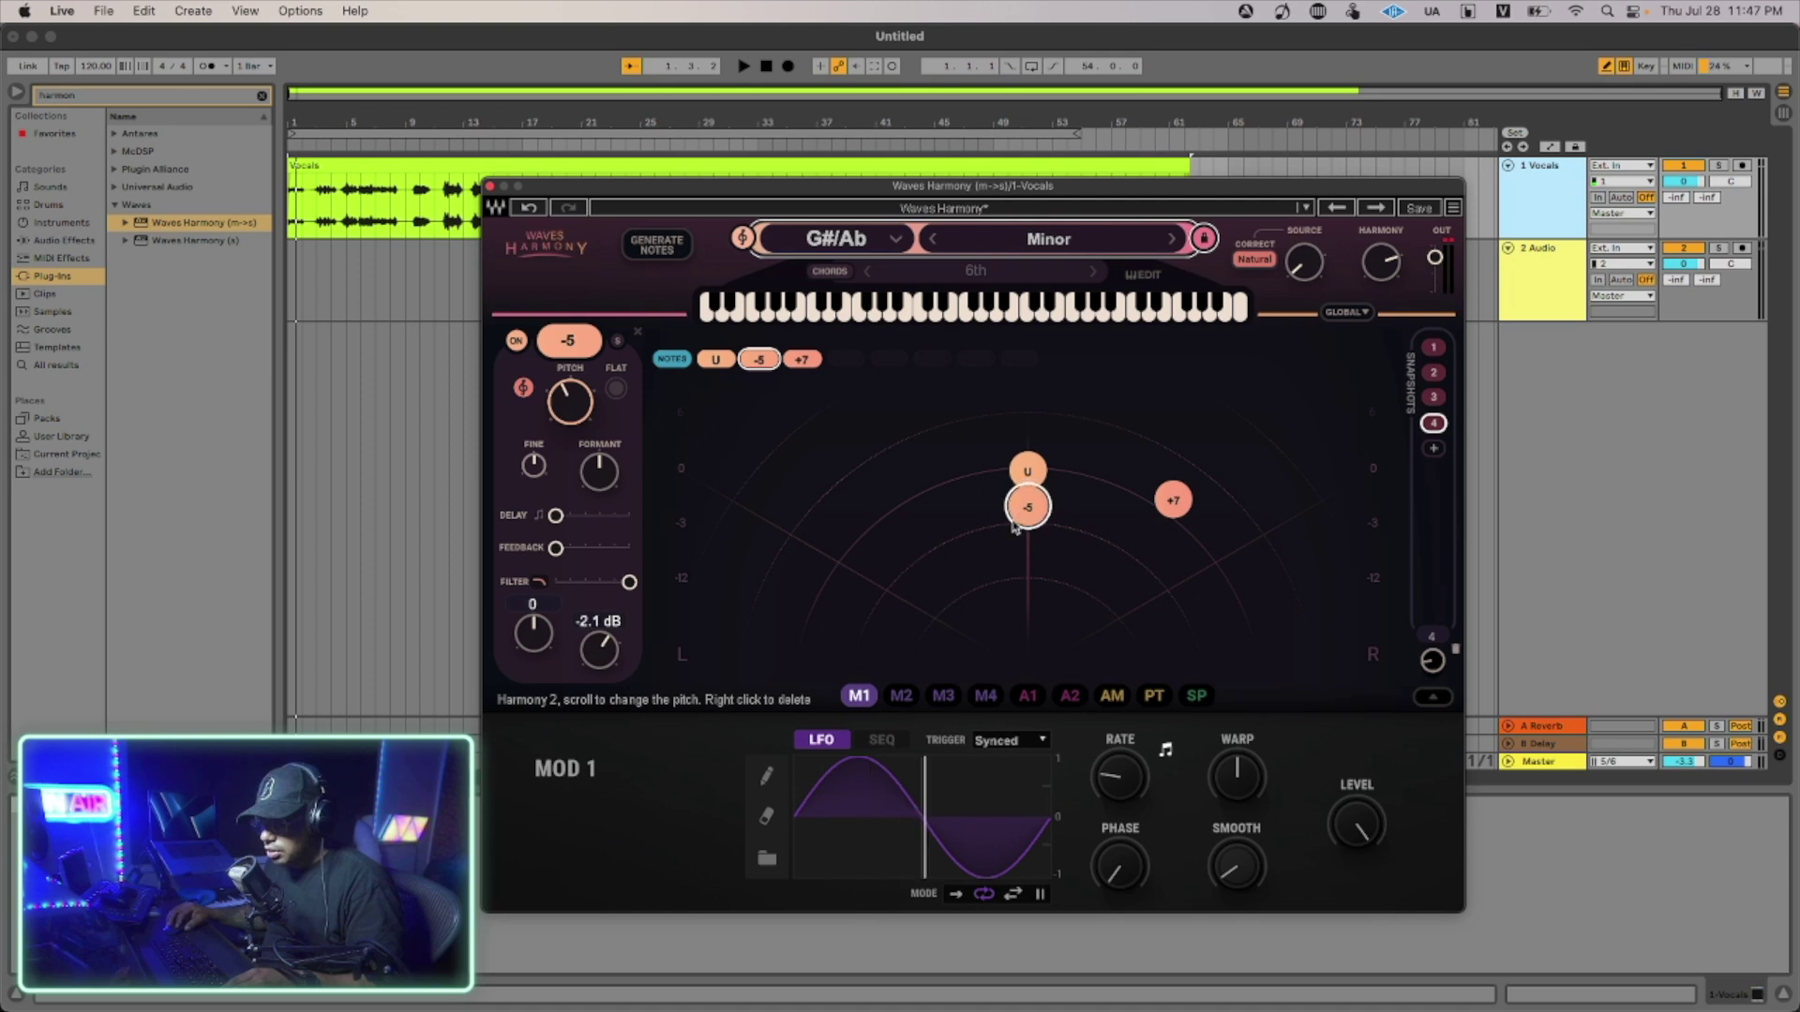
left_click(924, 560)
Compare the voice layouts of snapshots 1 through 4 by recalling each in order.
left_click(1434, 346)
left_click(1433, 372)
left_click(1433, 396)
left_click(1432, 423)
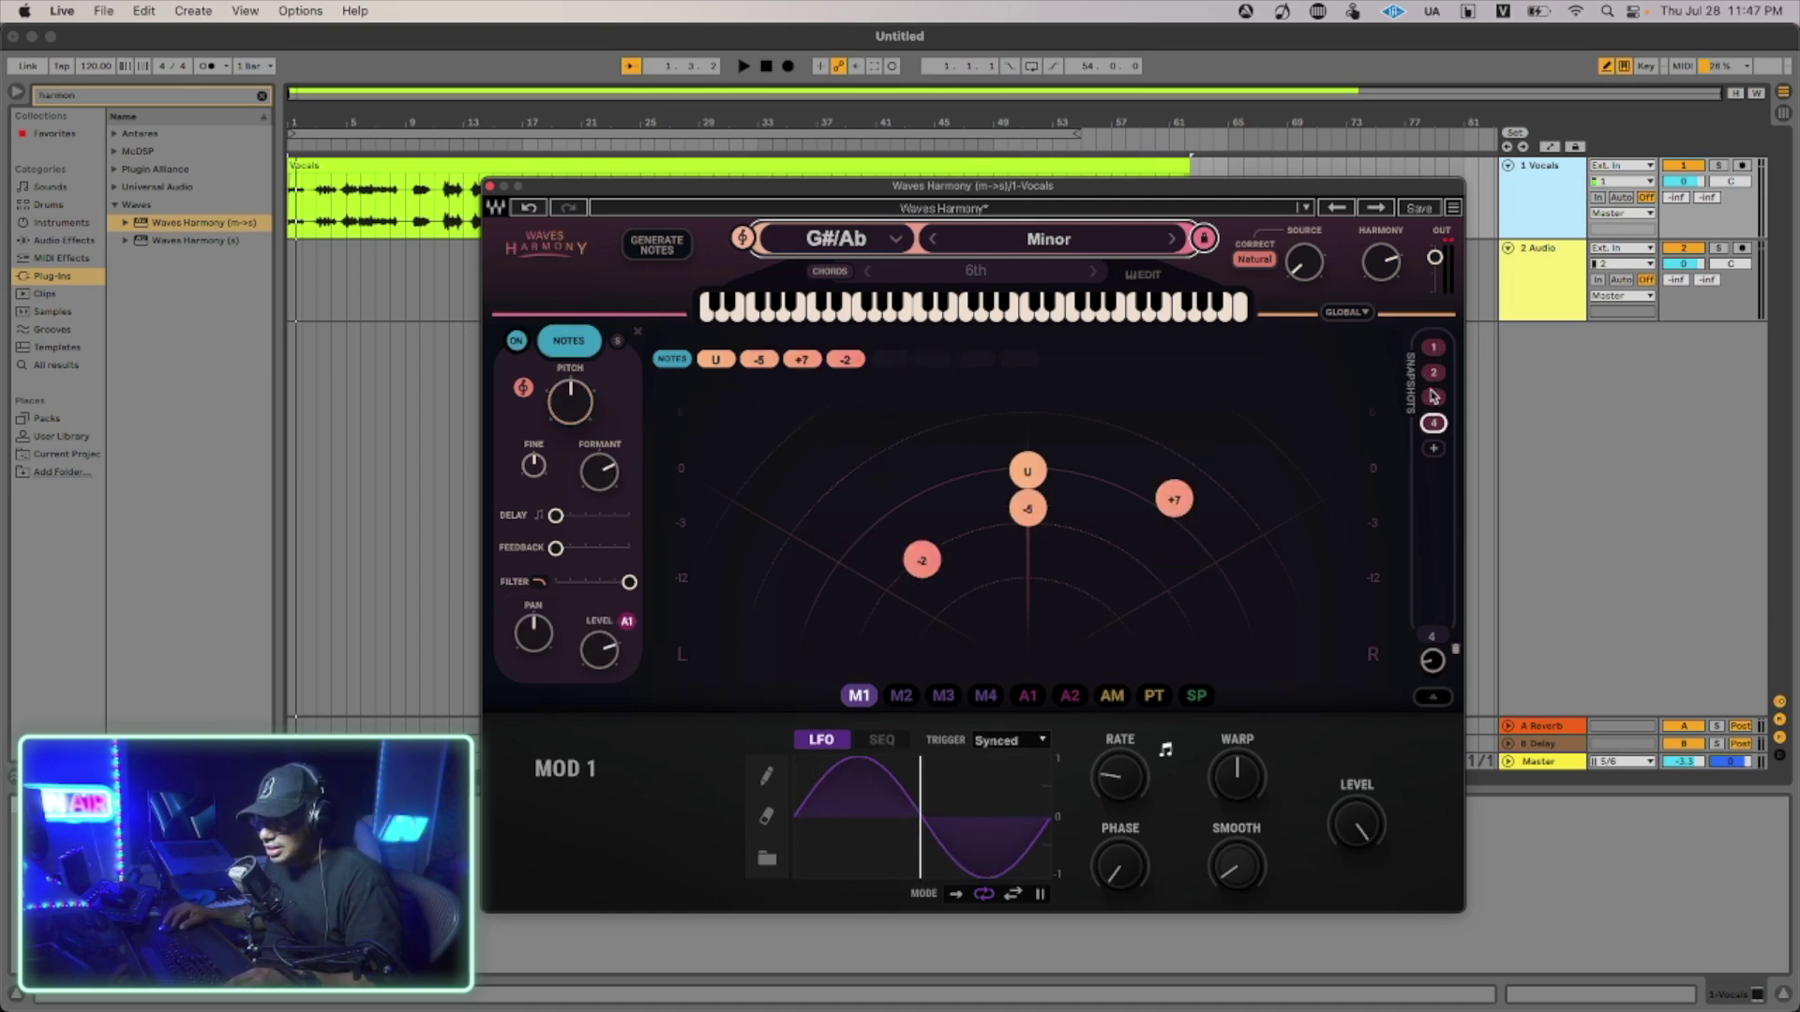
left_click(1433, 348)
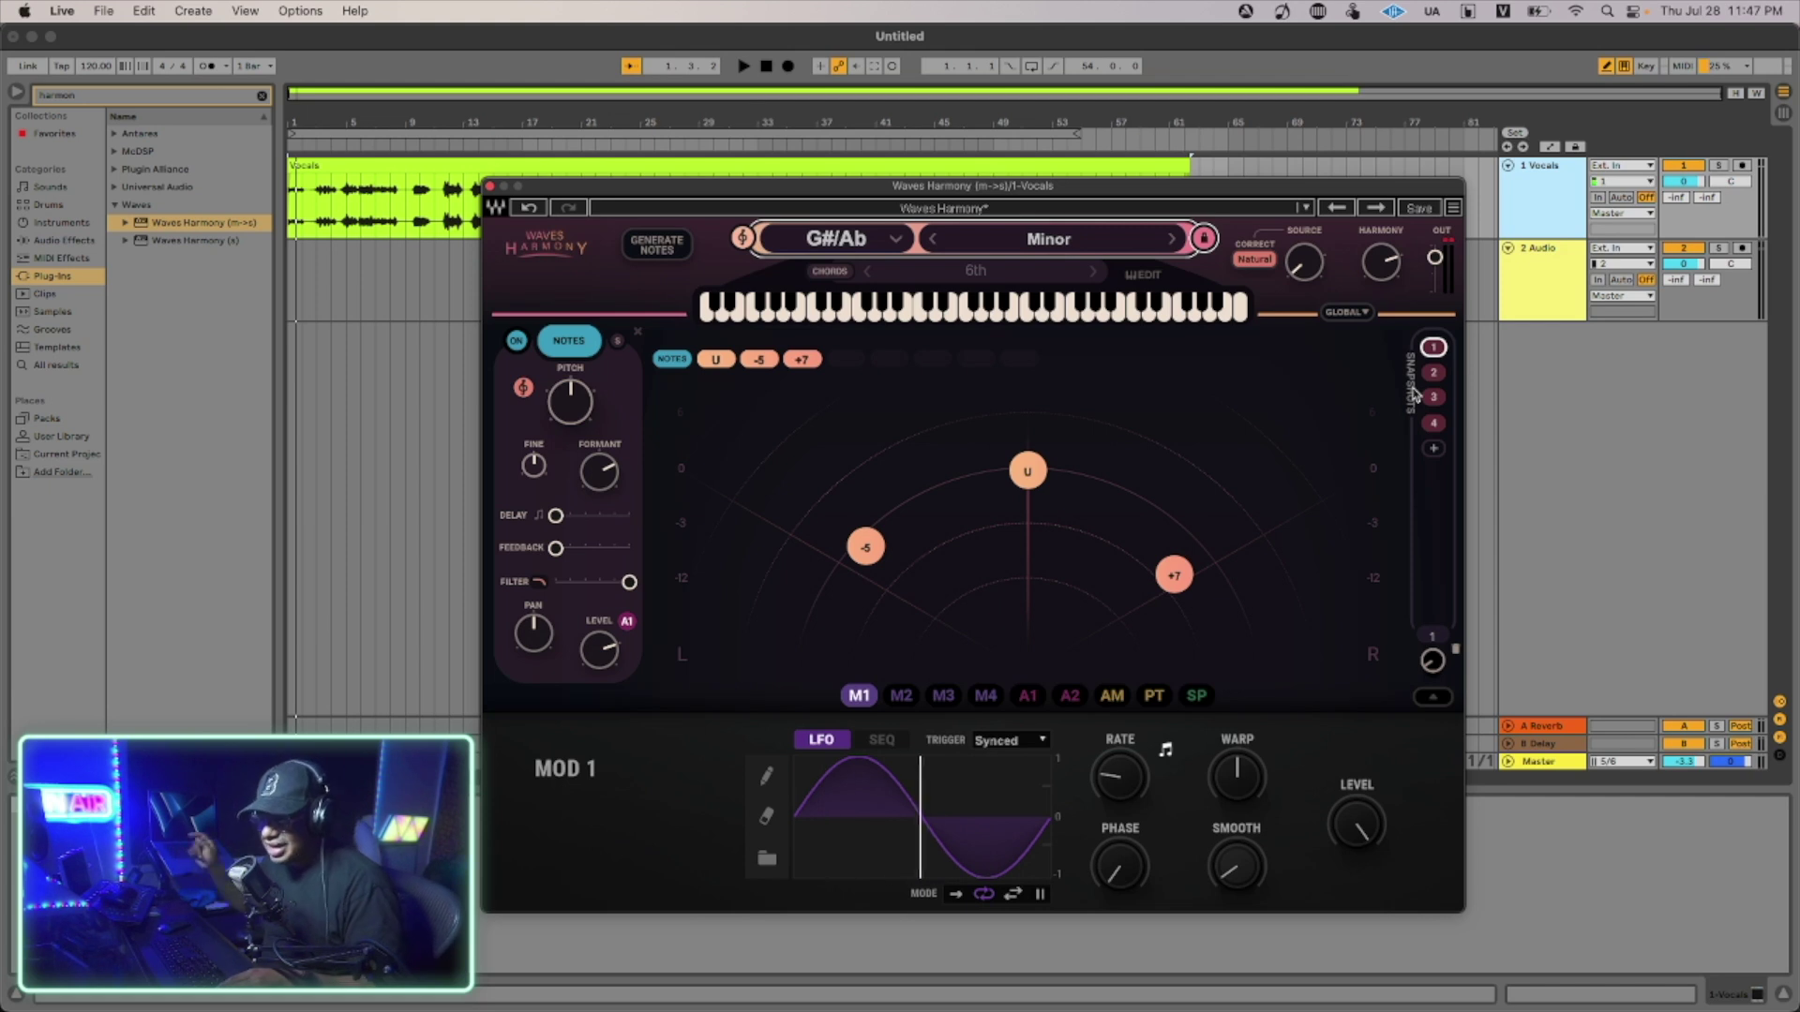
left_click(1433, 372)
left_click(1433, 396)
left_click(1432, 422)
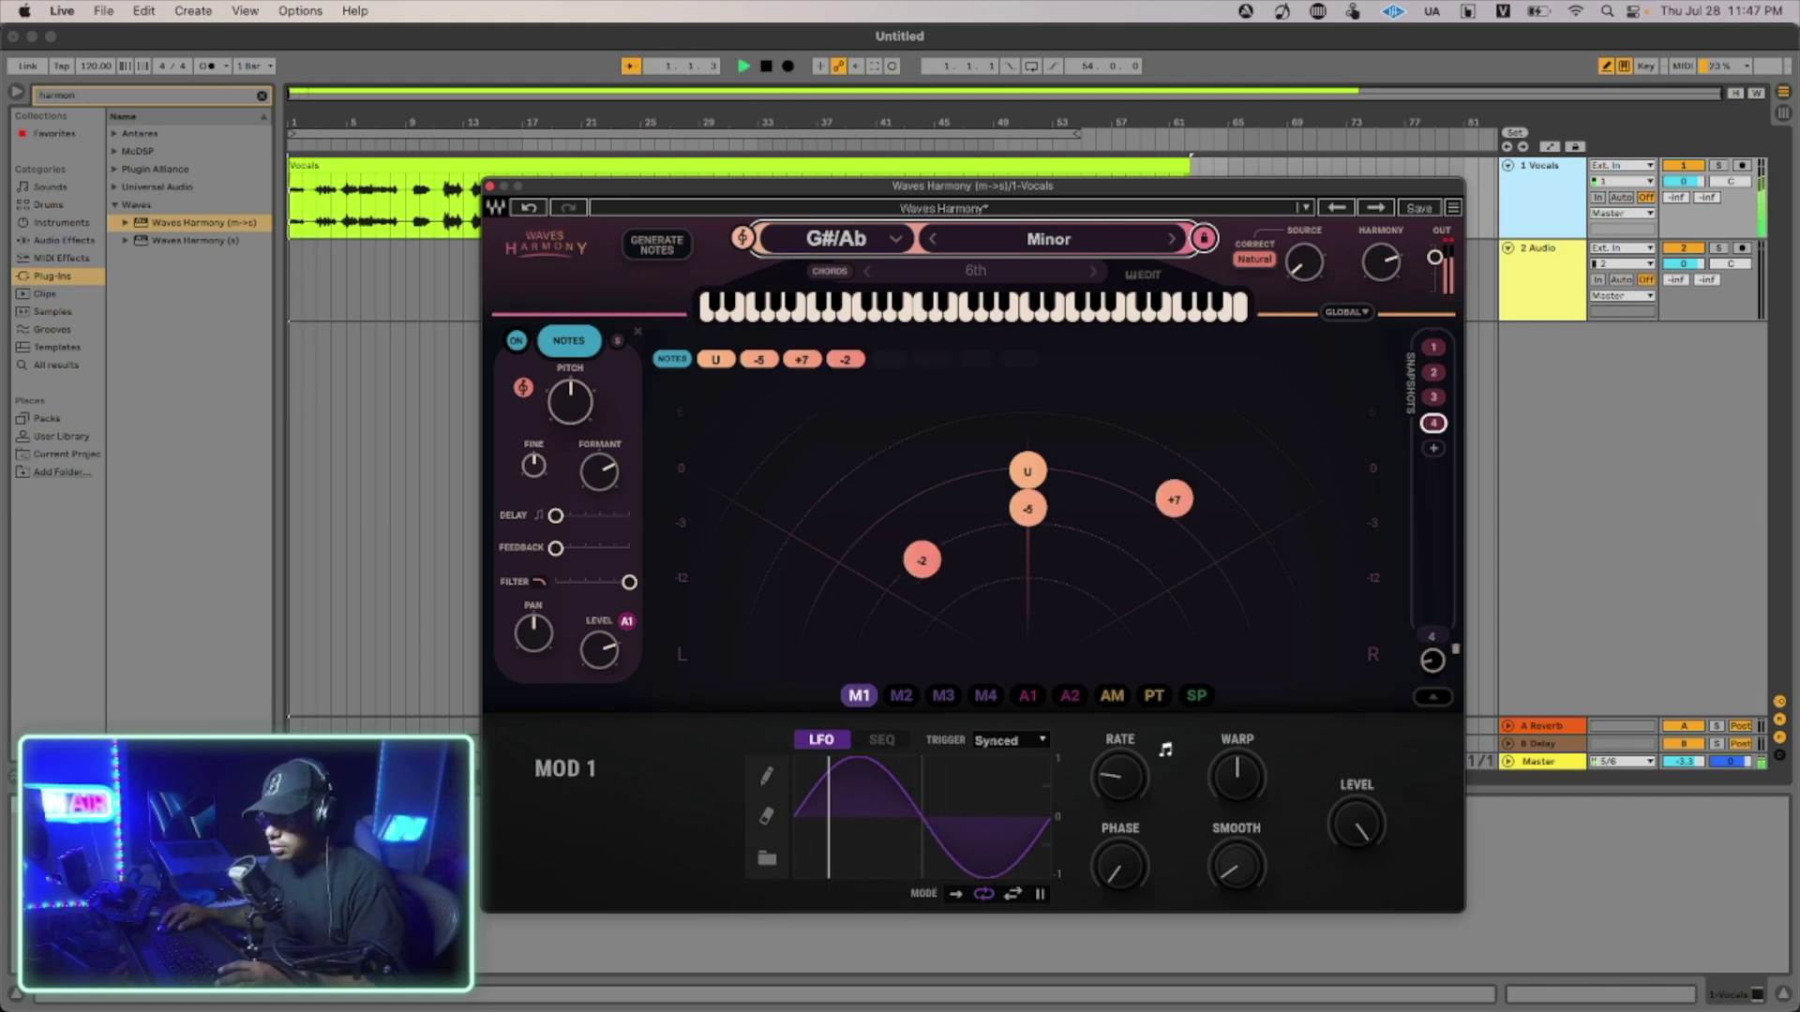
Play the vocal while switching among the four snapshots to audition the harmony changes.
left_click(1433, 347)
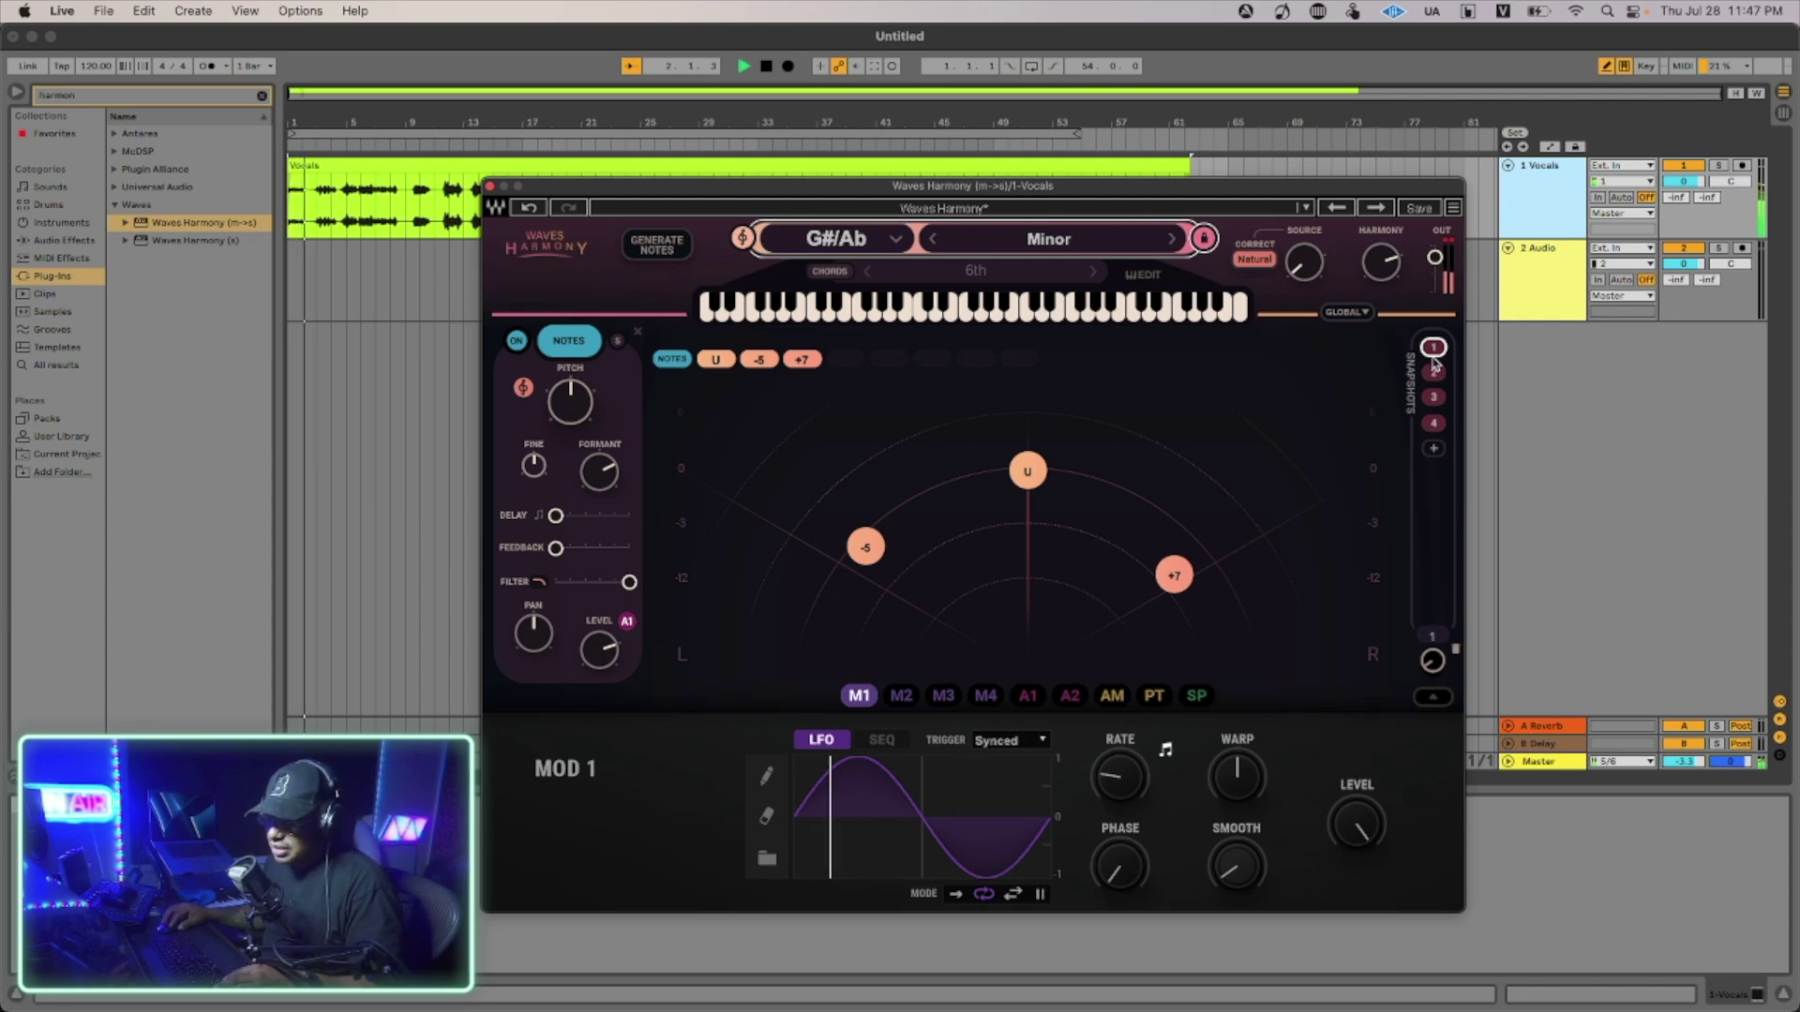
left_click(321, 146)
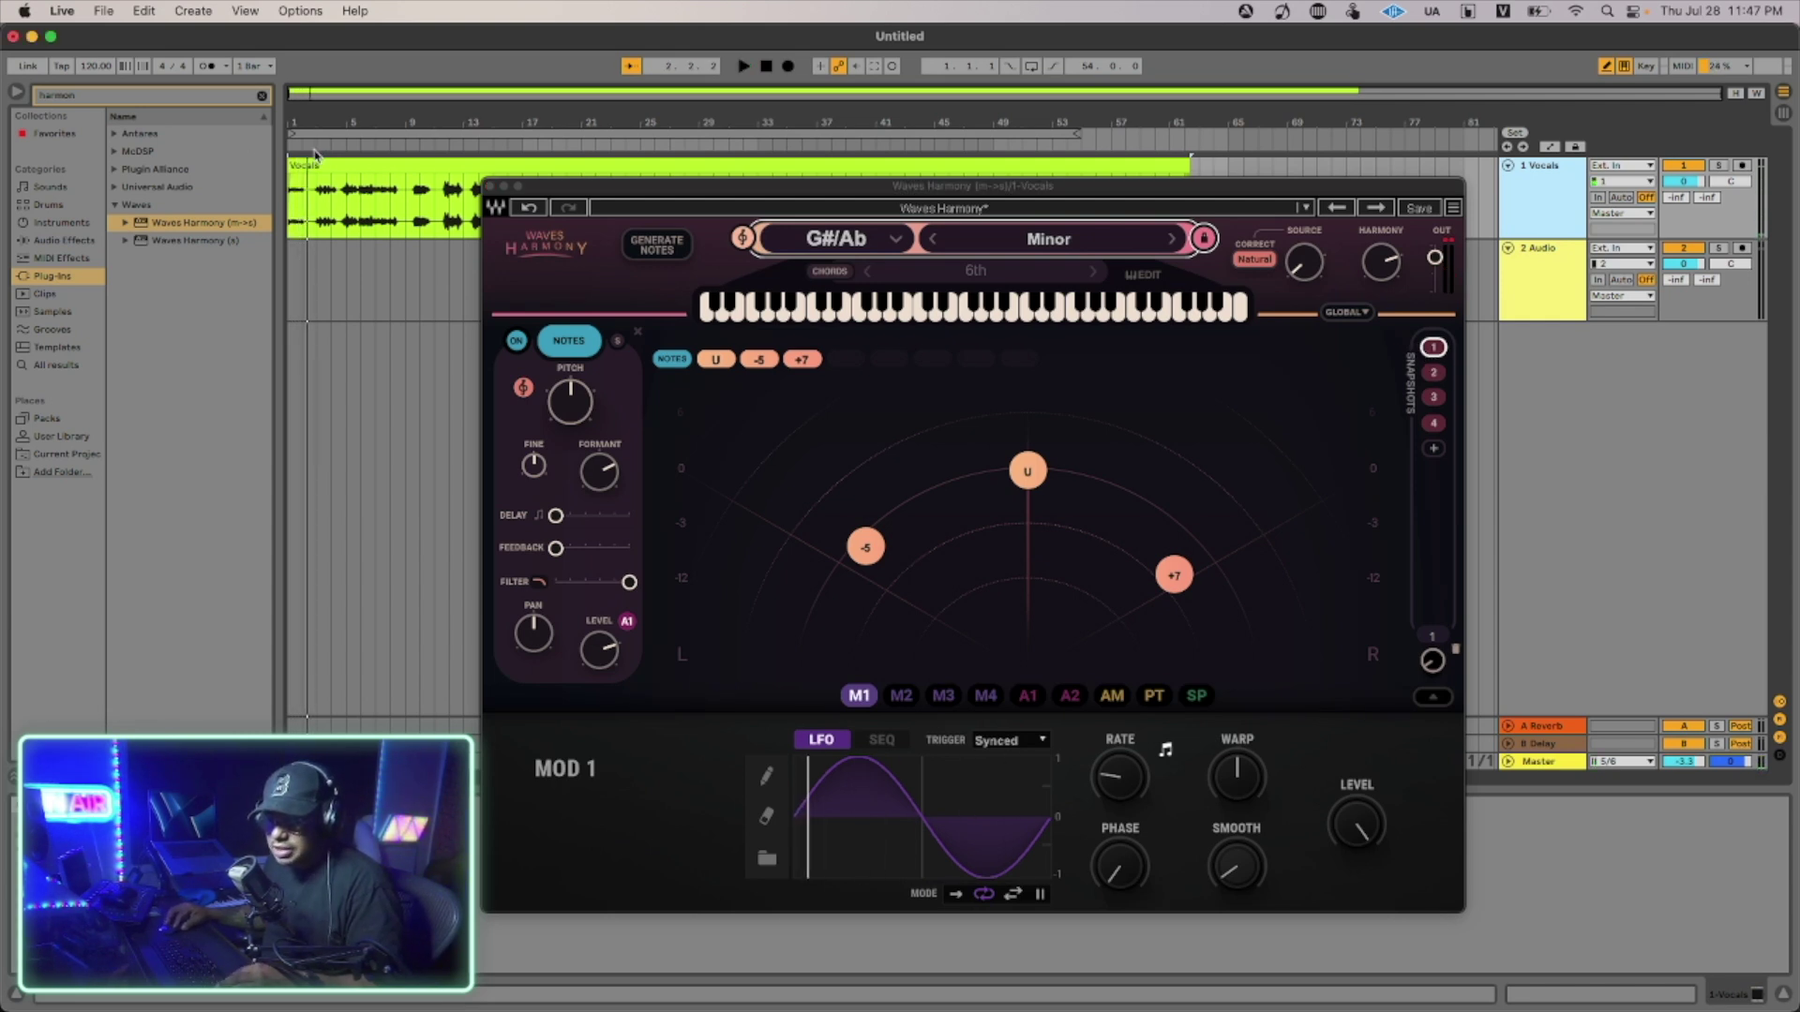
left_click(1434, 398)
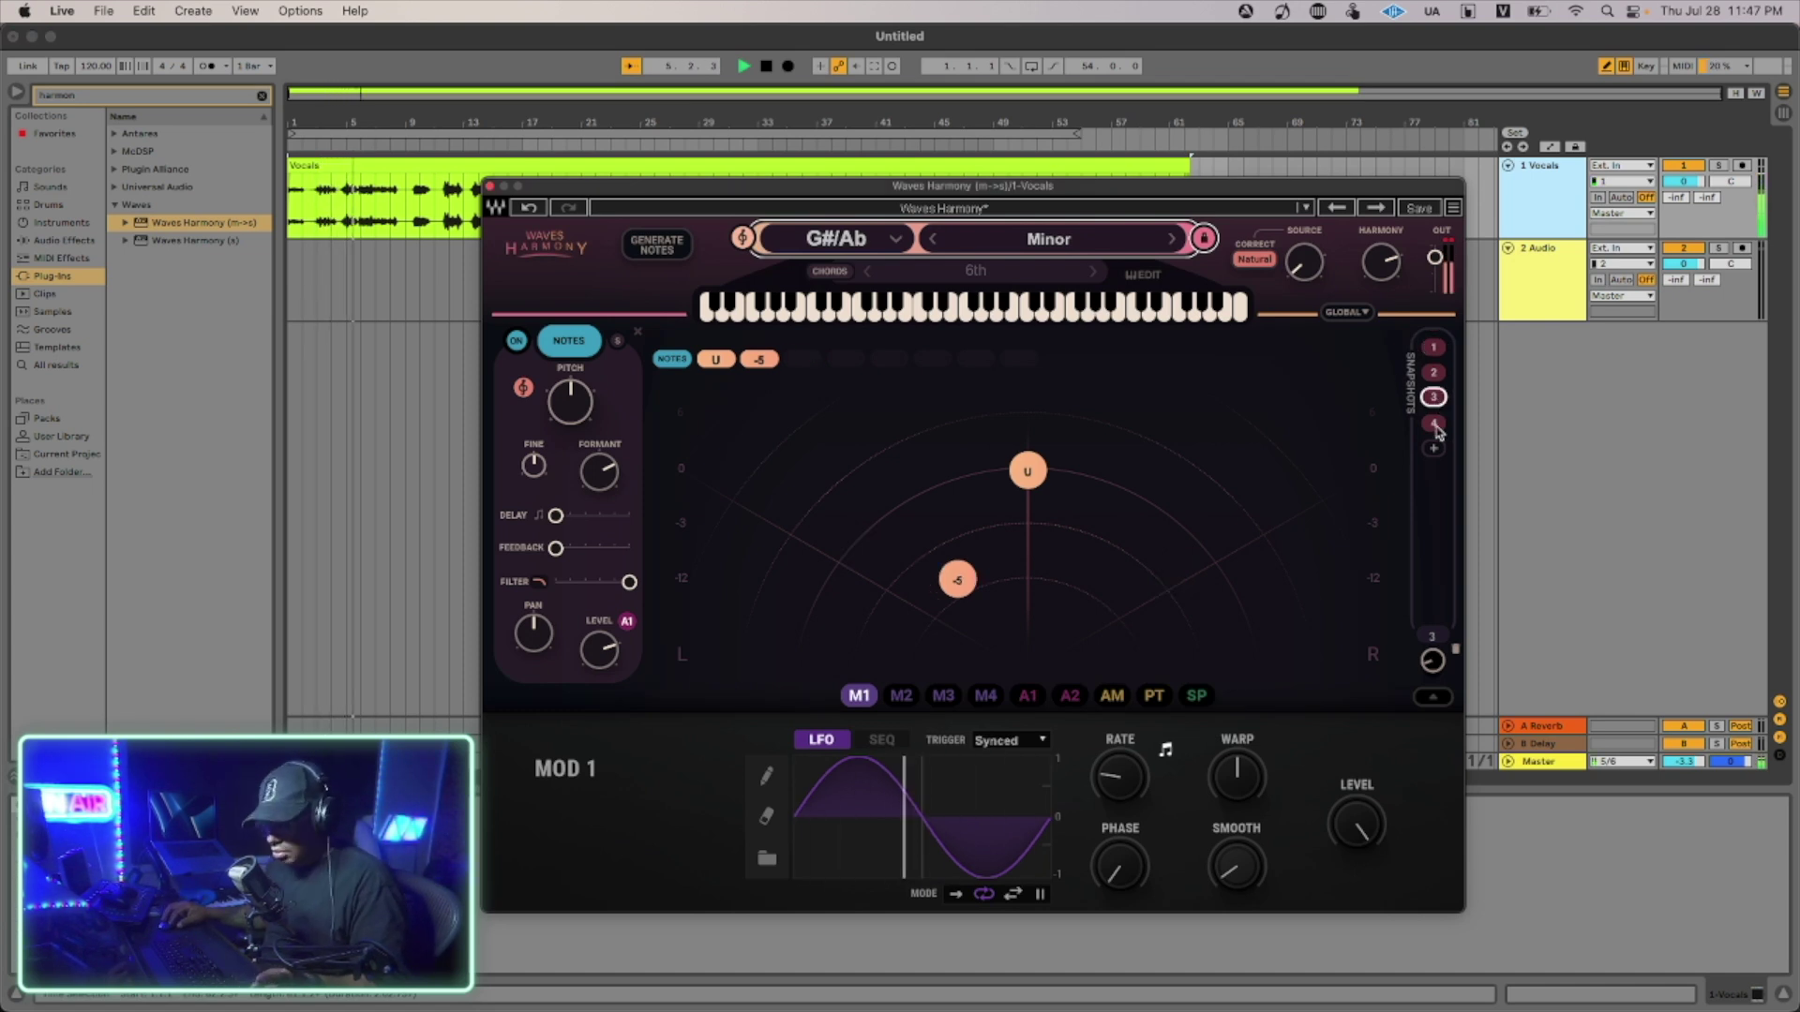
left_click(1434, 425)
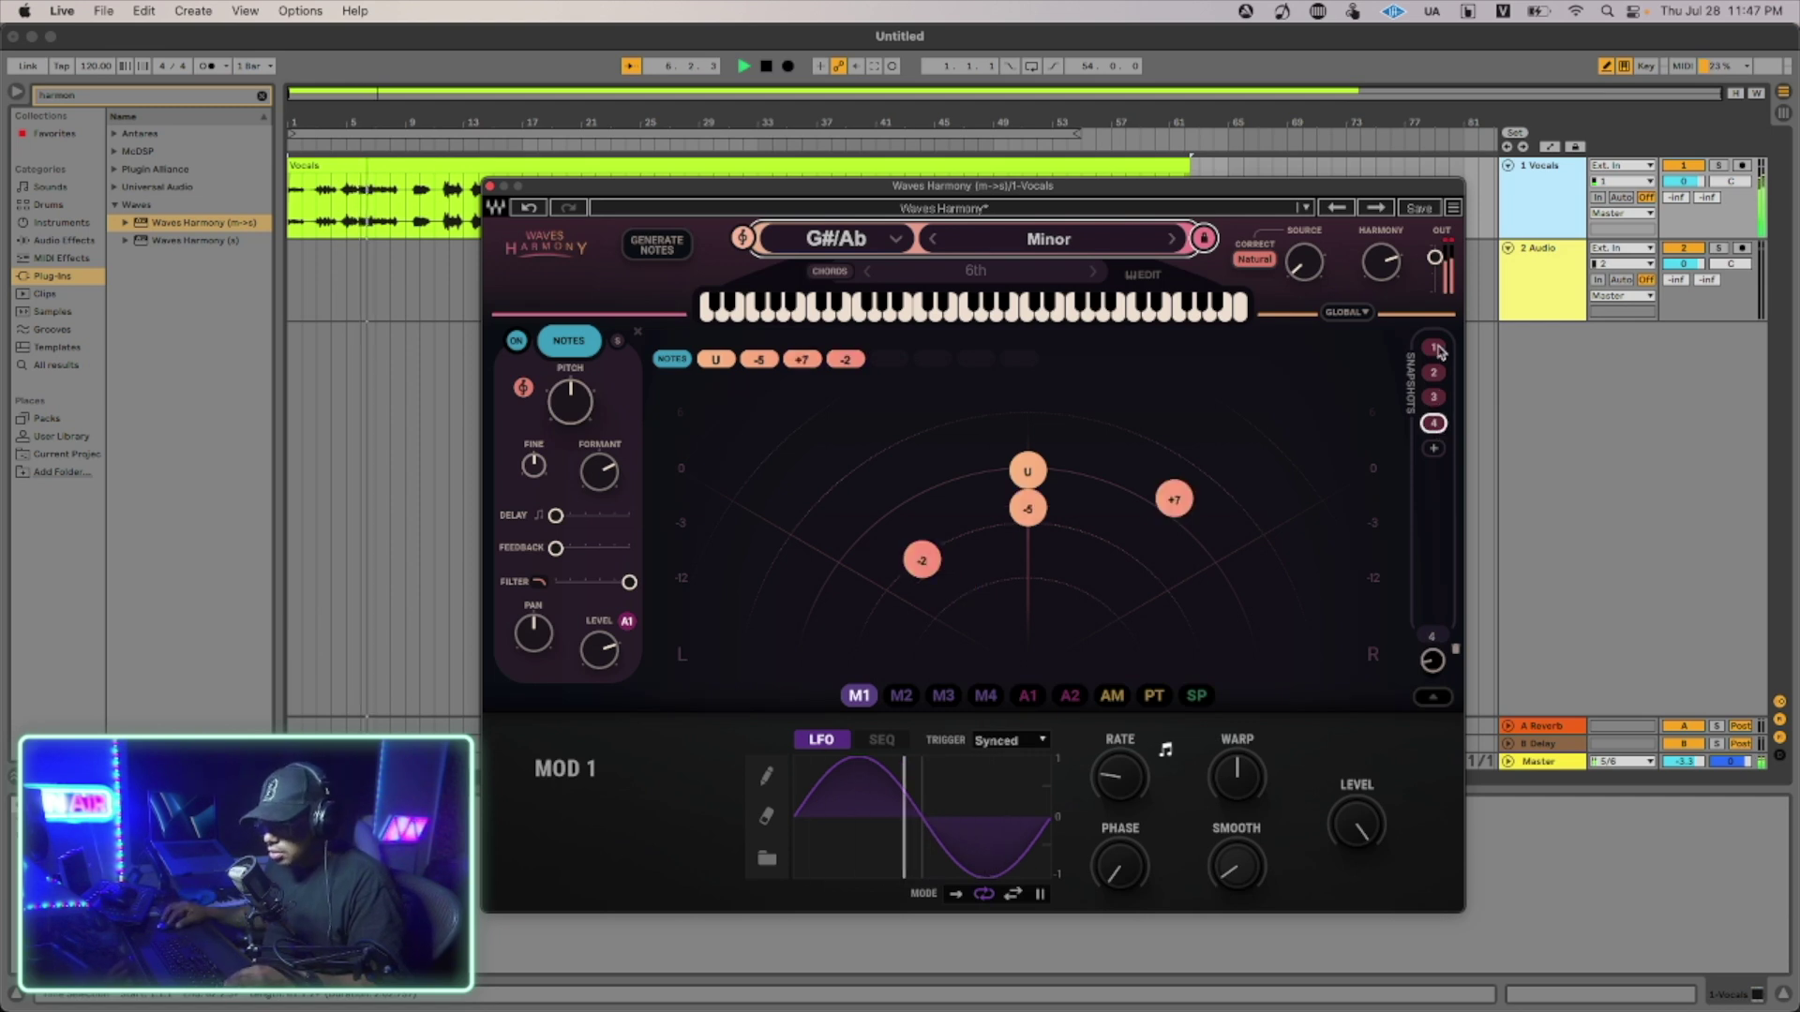
left_click(1434, 349)
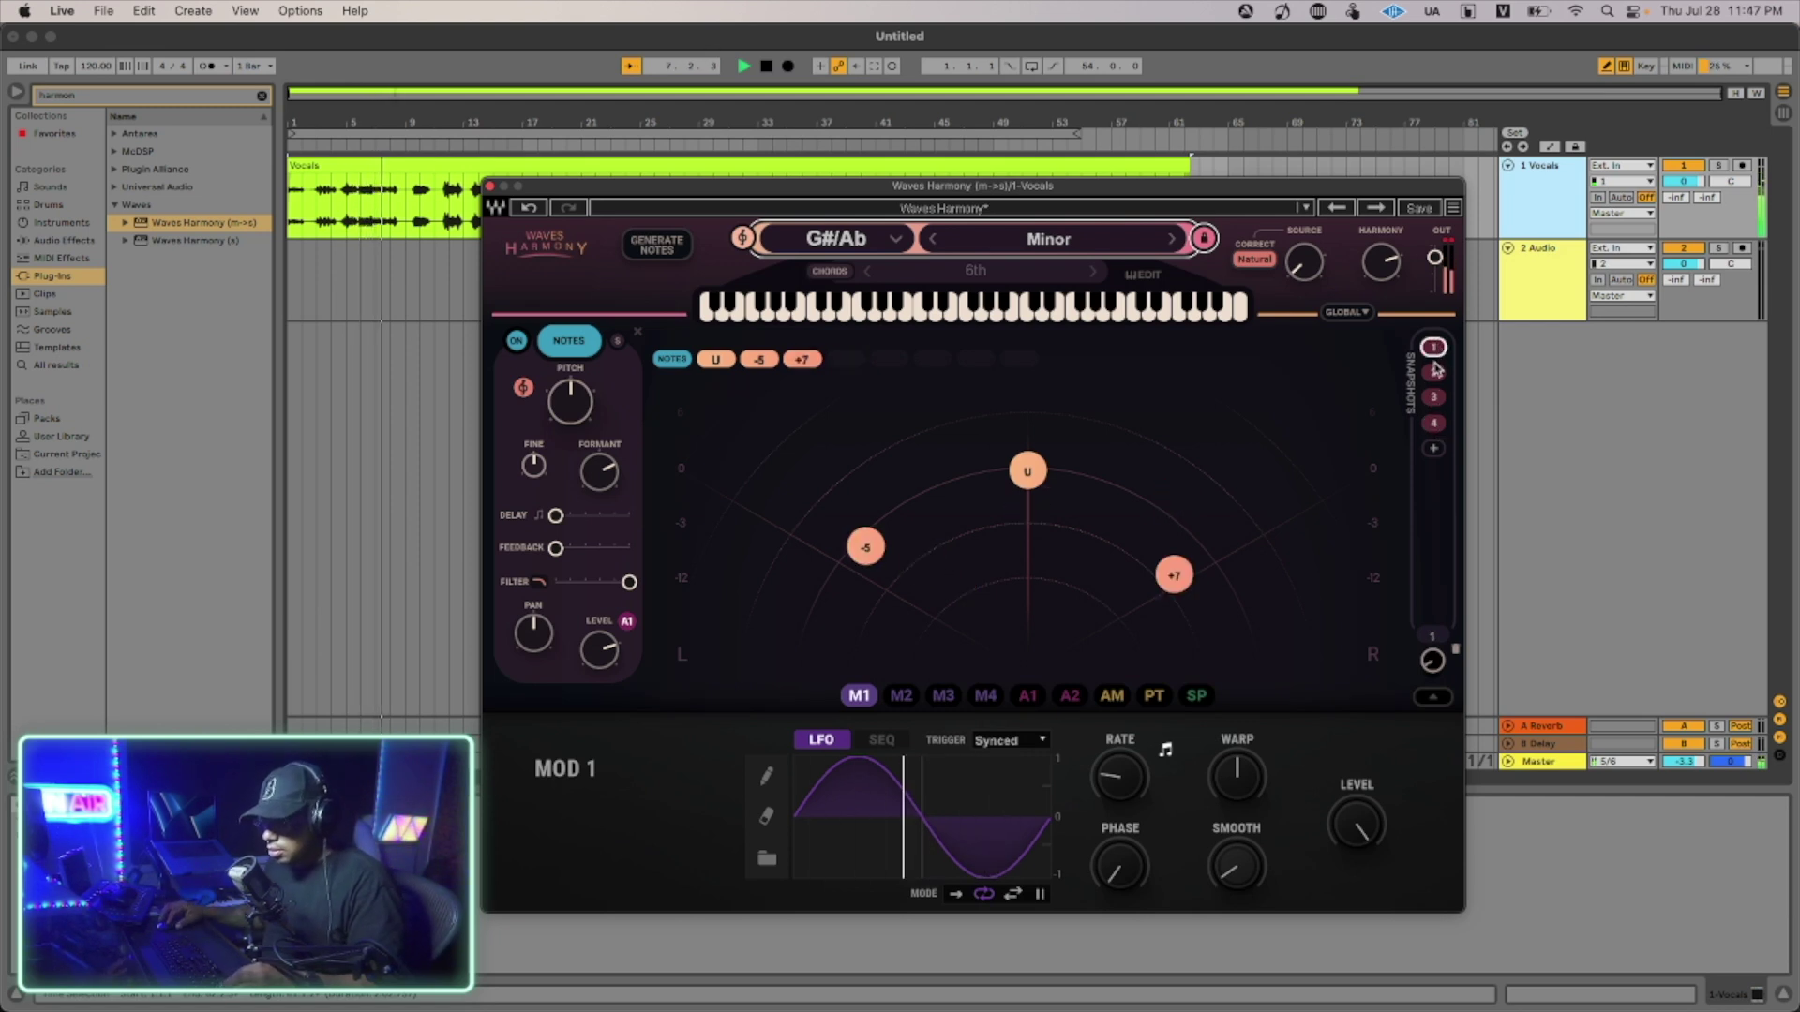
left_click(1434, 373)
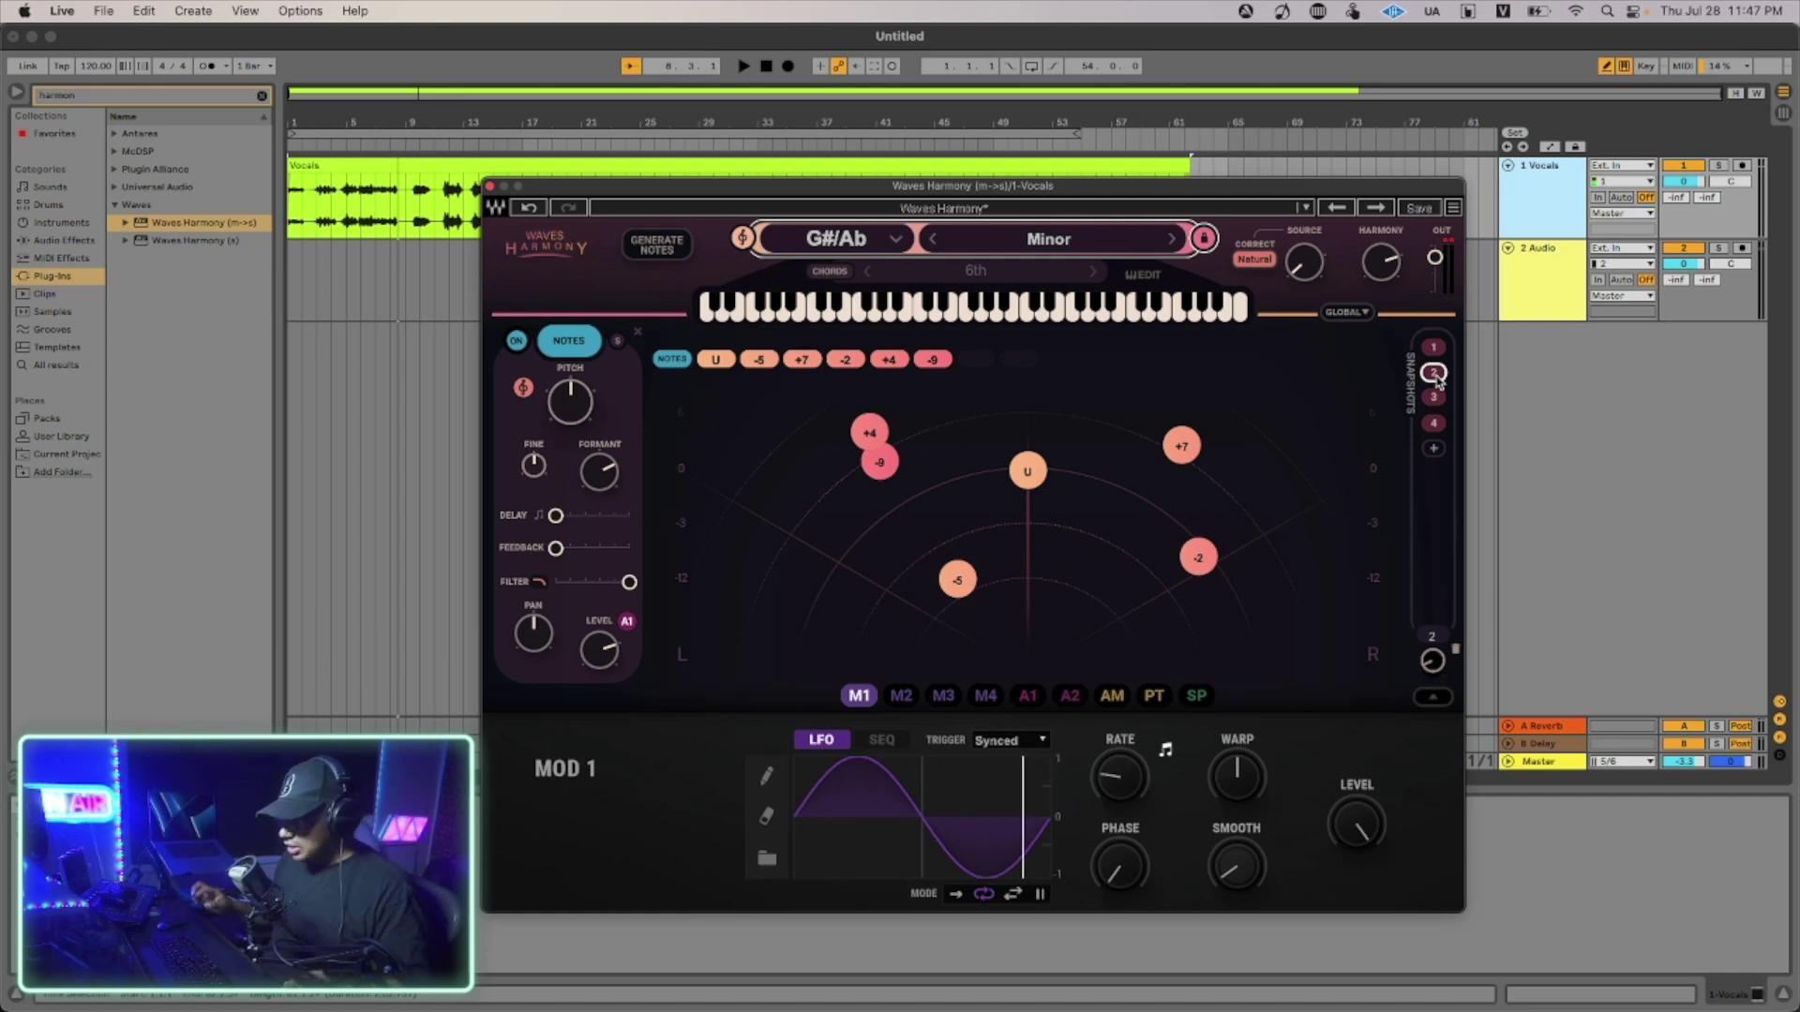
Review the options for stored snapshots and delete two of them, keeping the one with −5, +7 and −2 voices.
right_click(1434, 374)
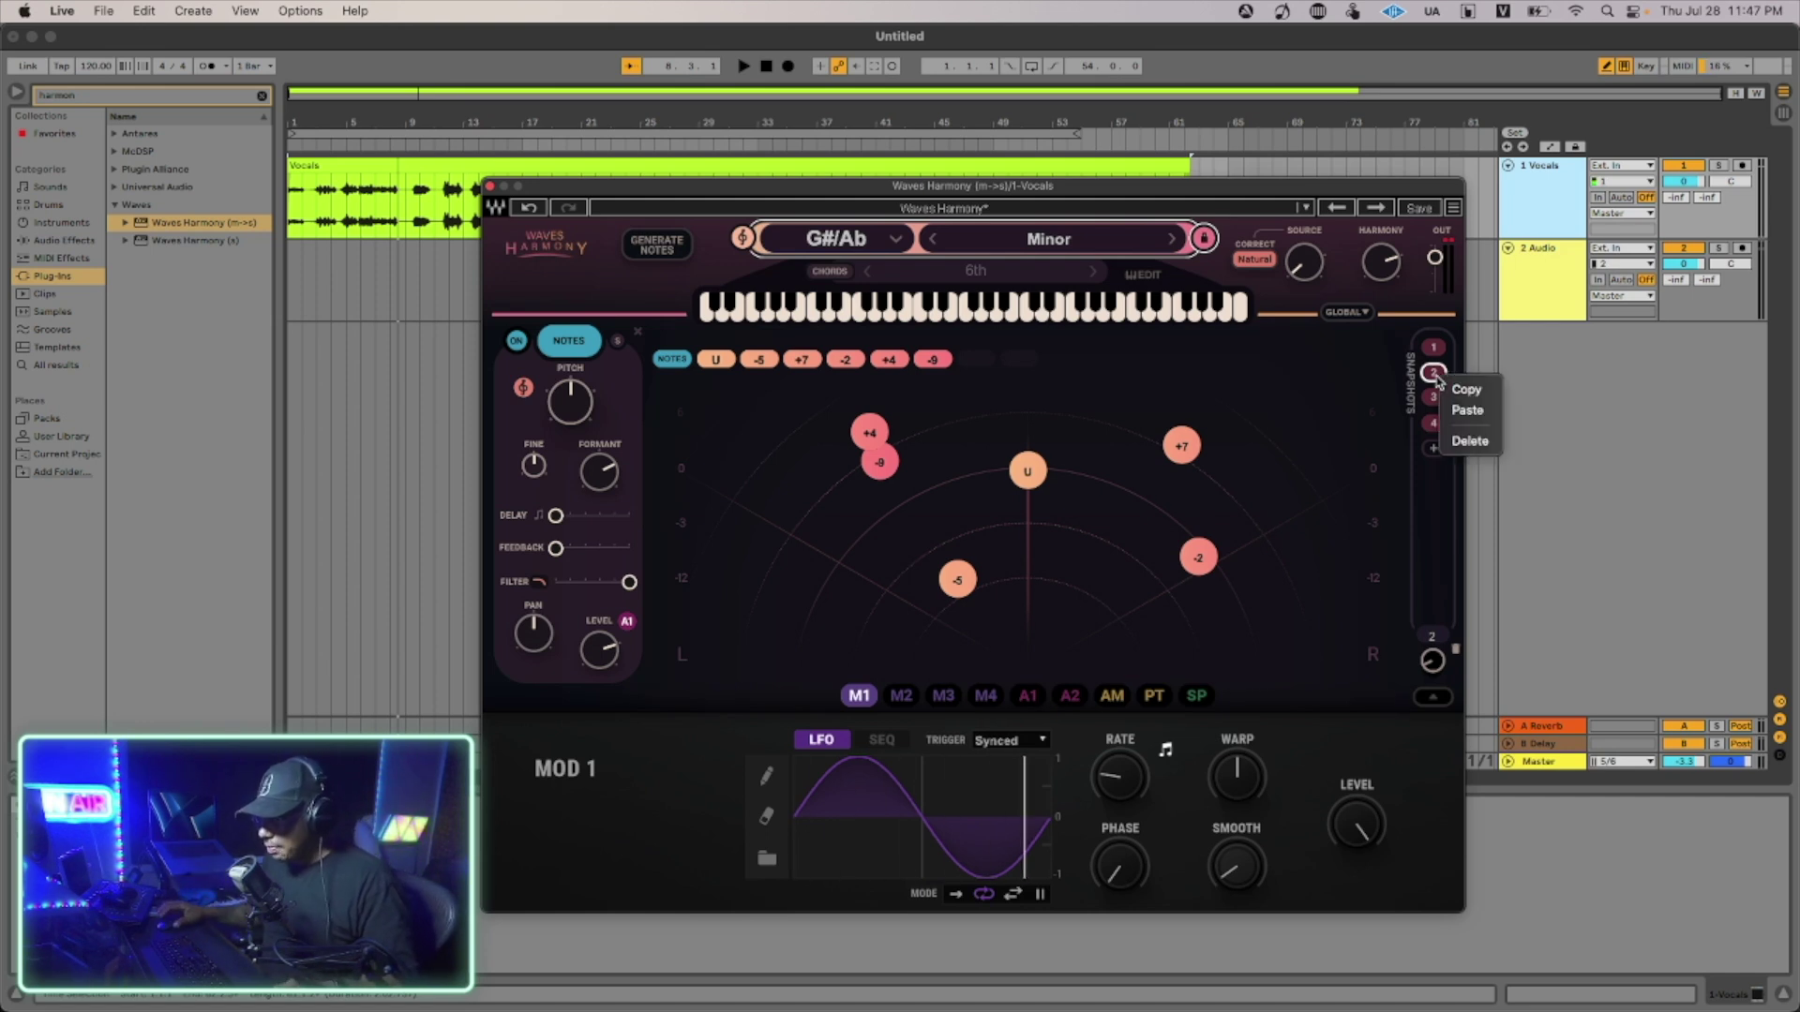
left_click(1434, 382)
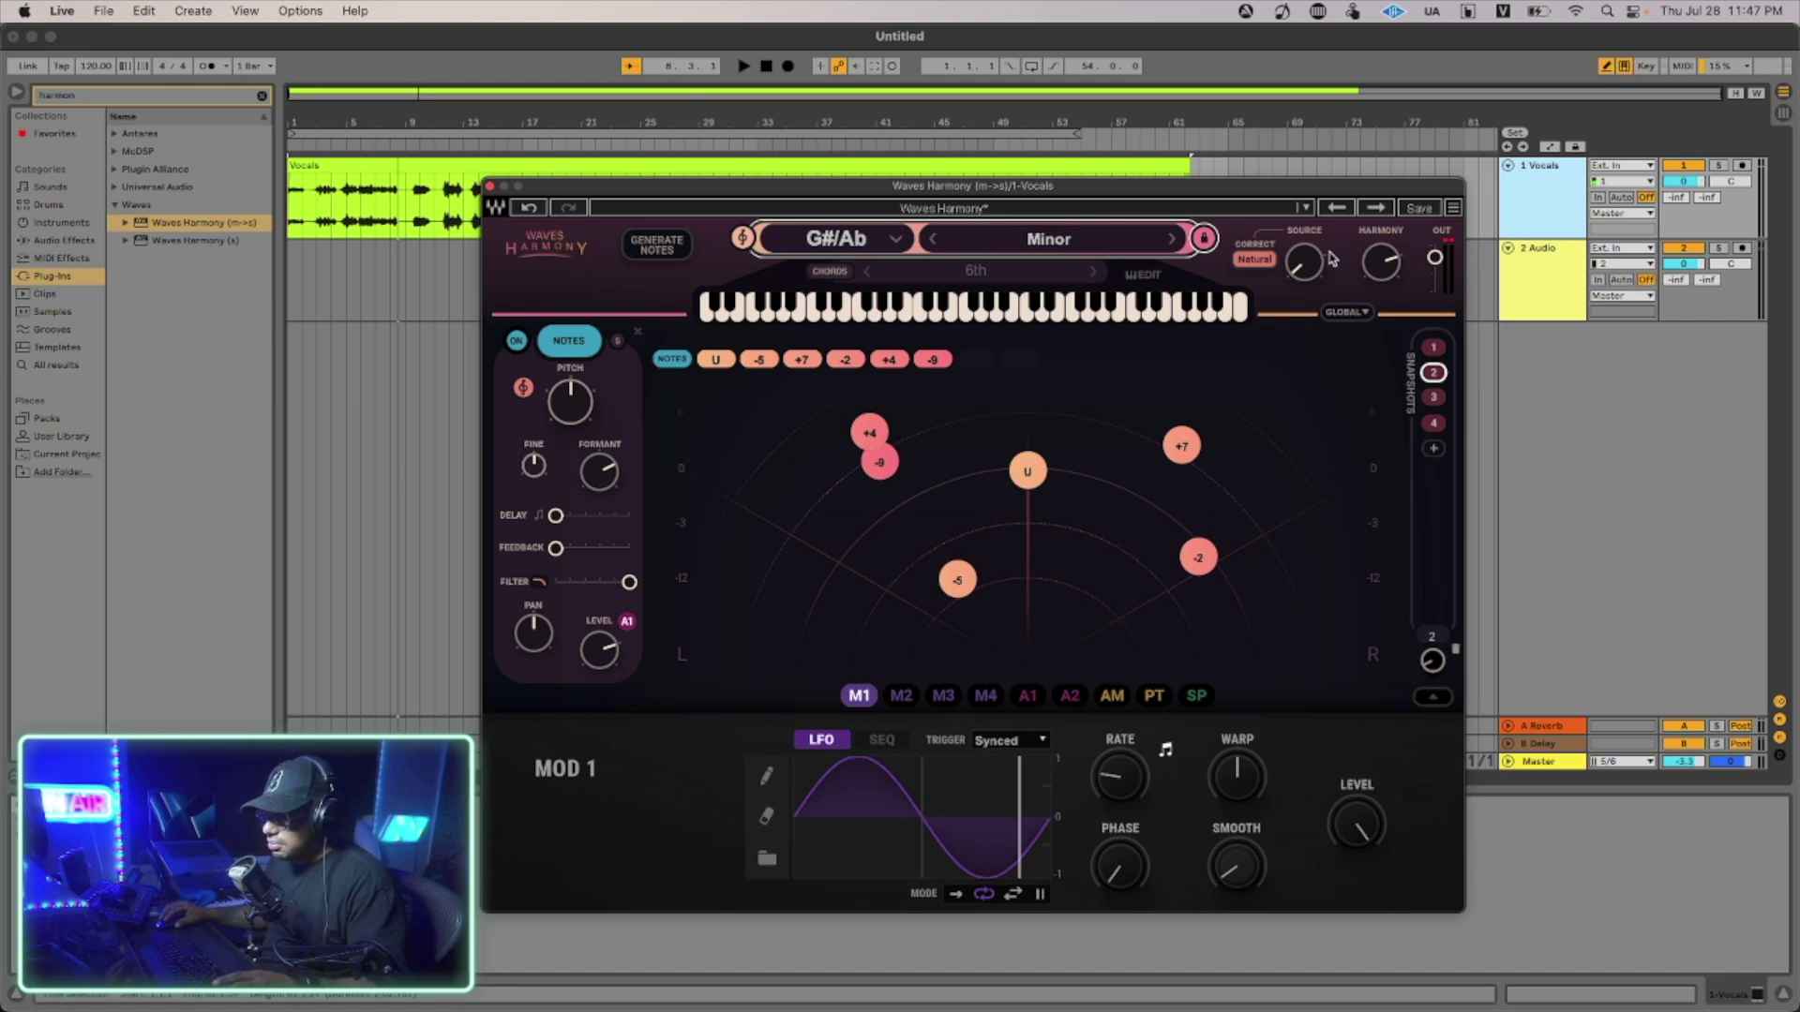
right_click(1428, 348)
right_click(1432, 372)
left_click(1463, 433)
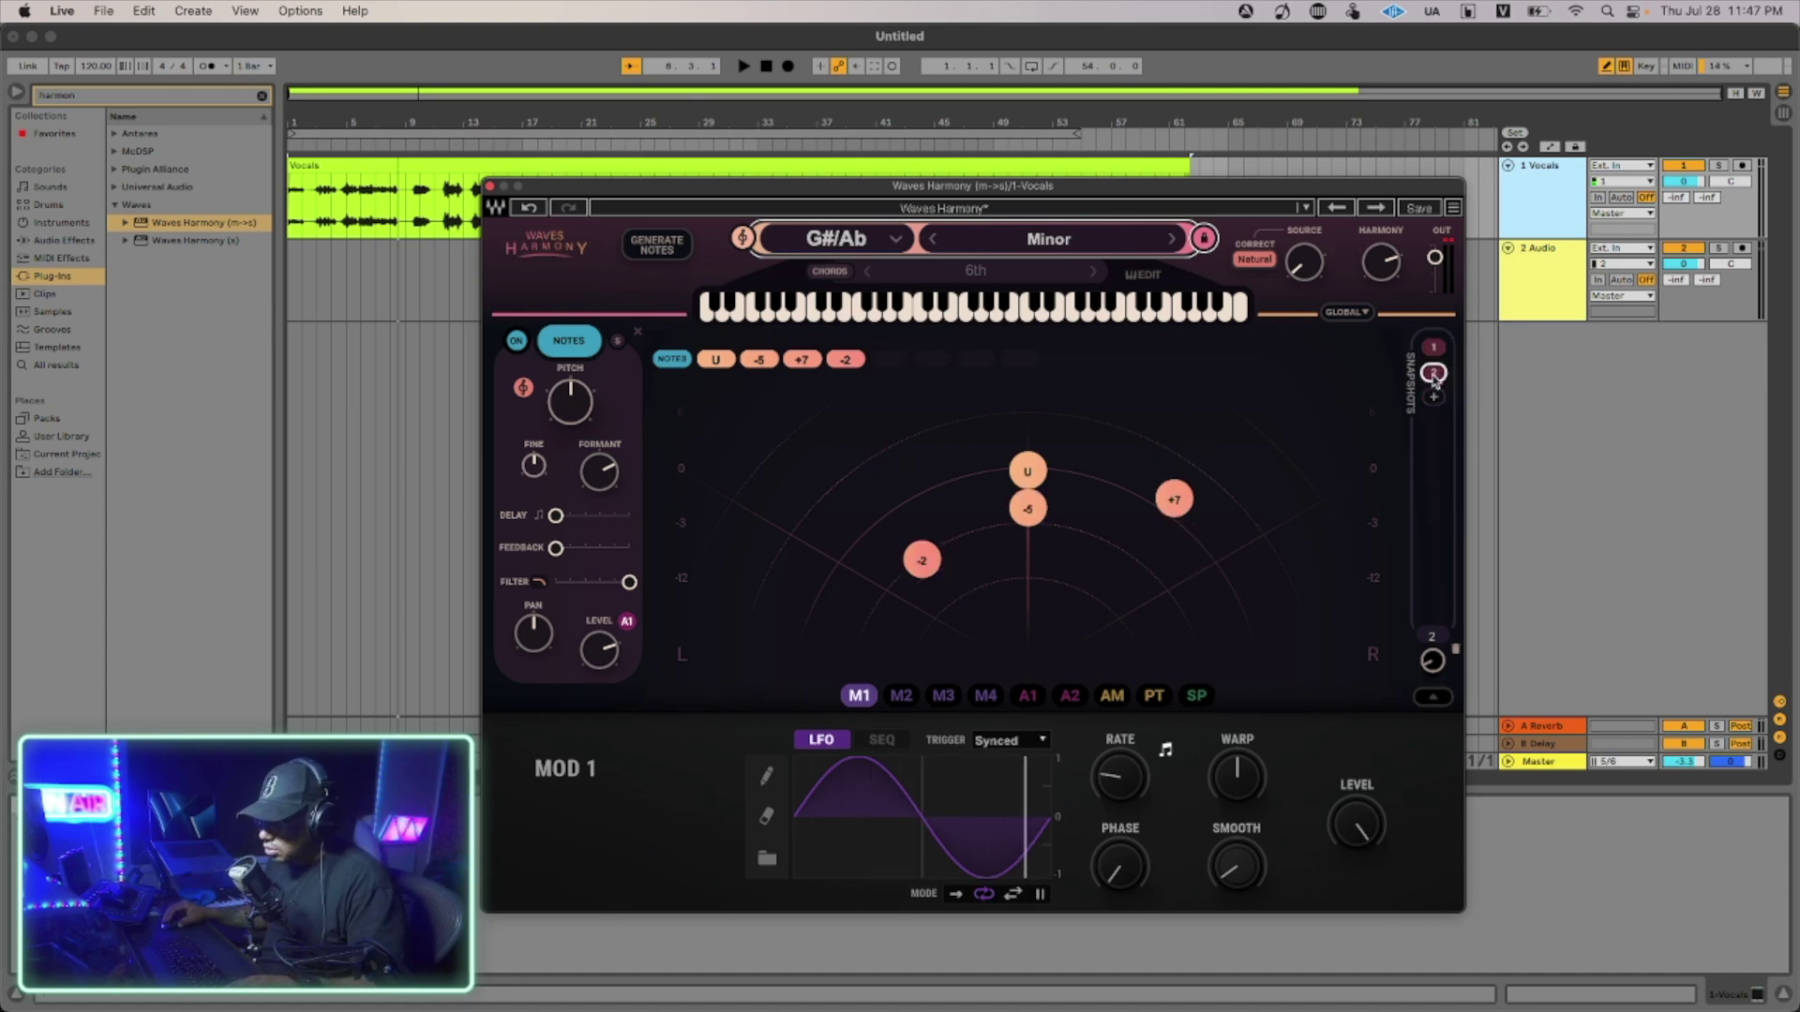
Delete snapshot 2 and check the copy, paste and delete options of the remaining snapshot.
right_click(1432, 375)
left_click(1465, 440)
right_click(1430, 348)
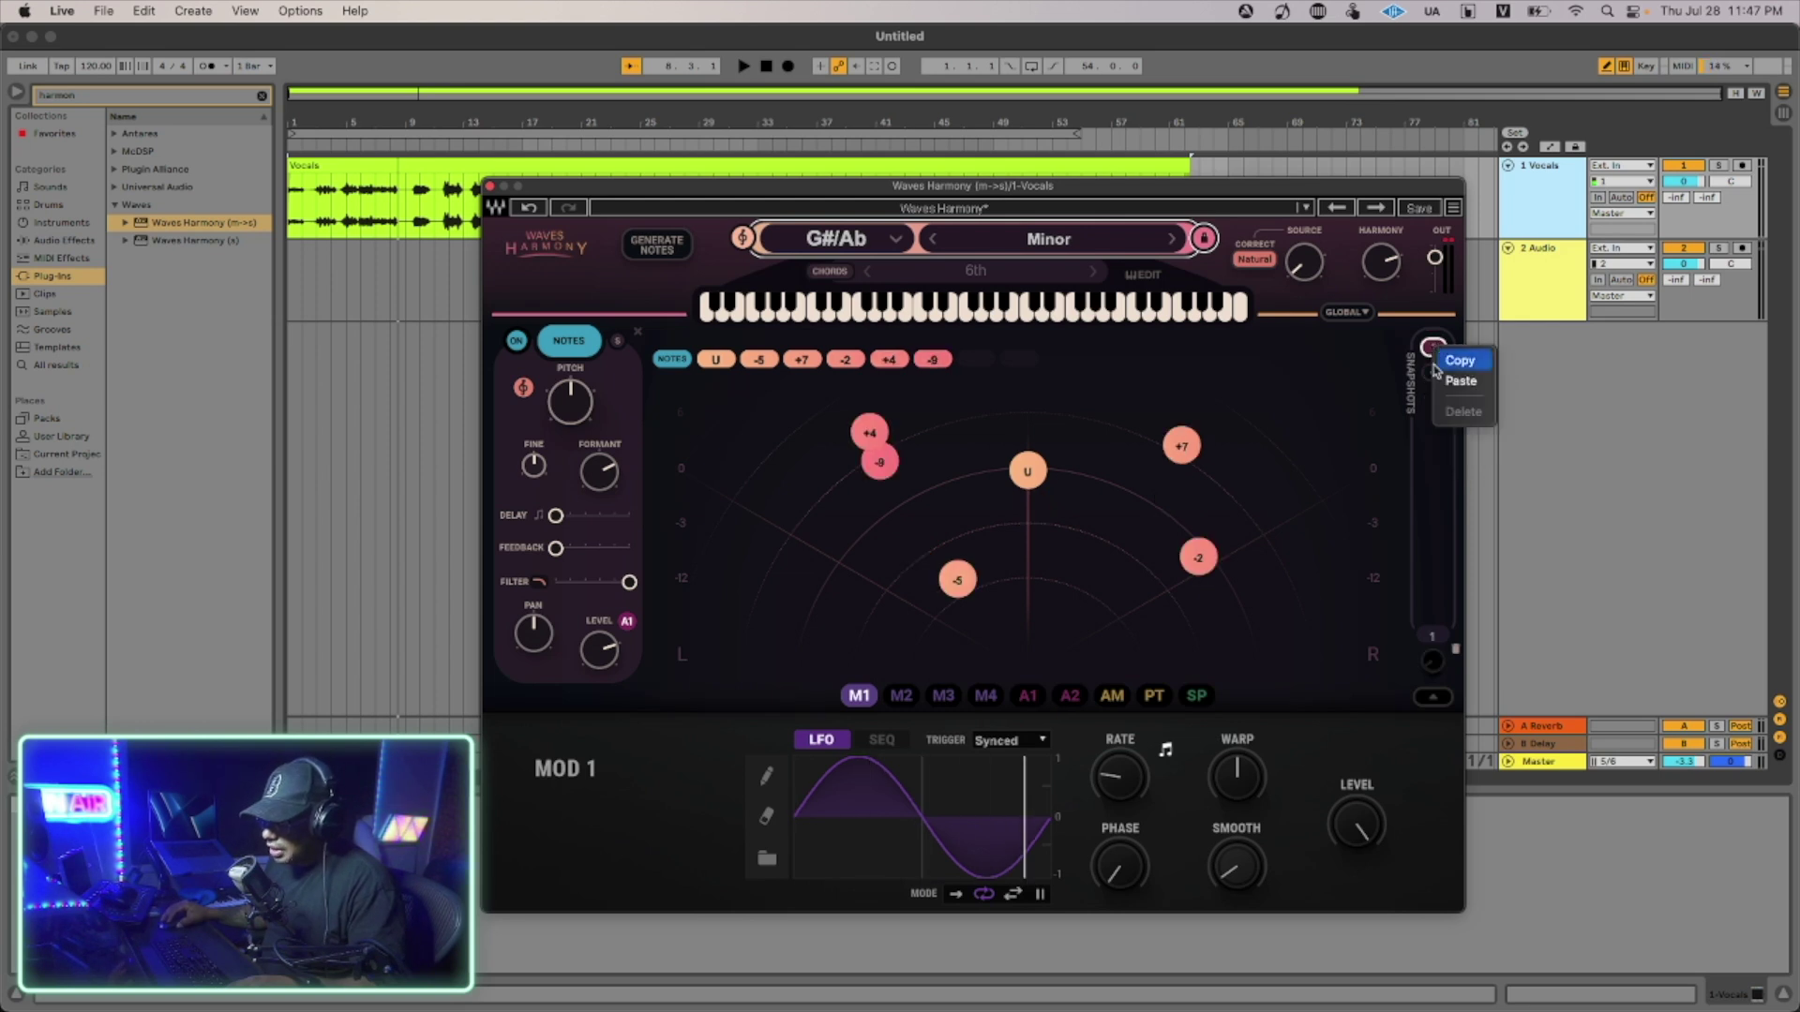
Recreate the unison voice at the centre and delete the −9, +4 and +7 voices.
double_click(1027, 482)
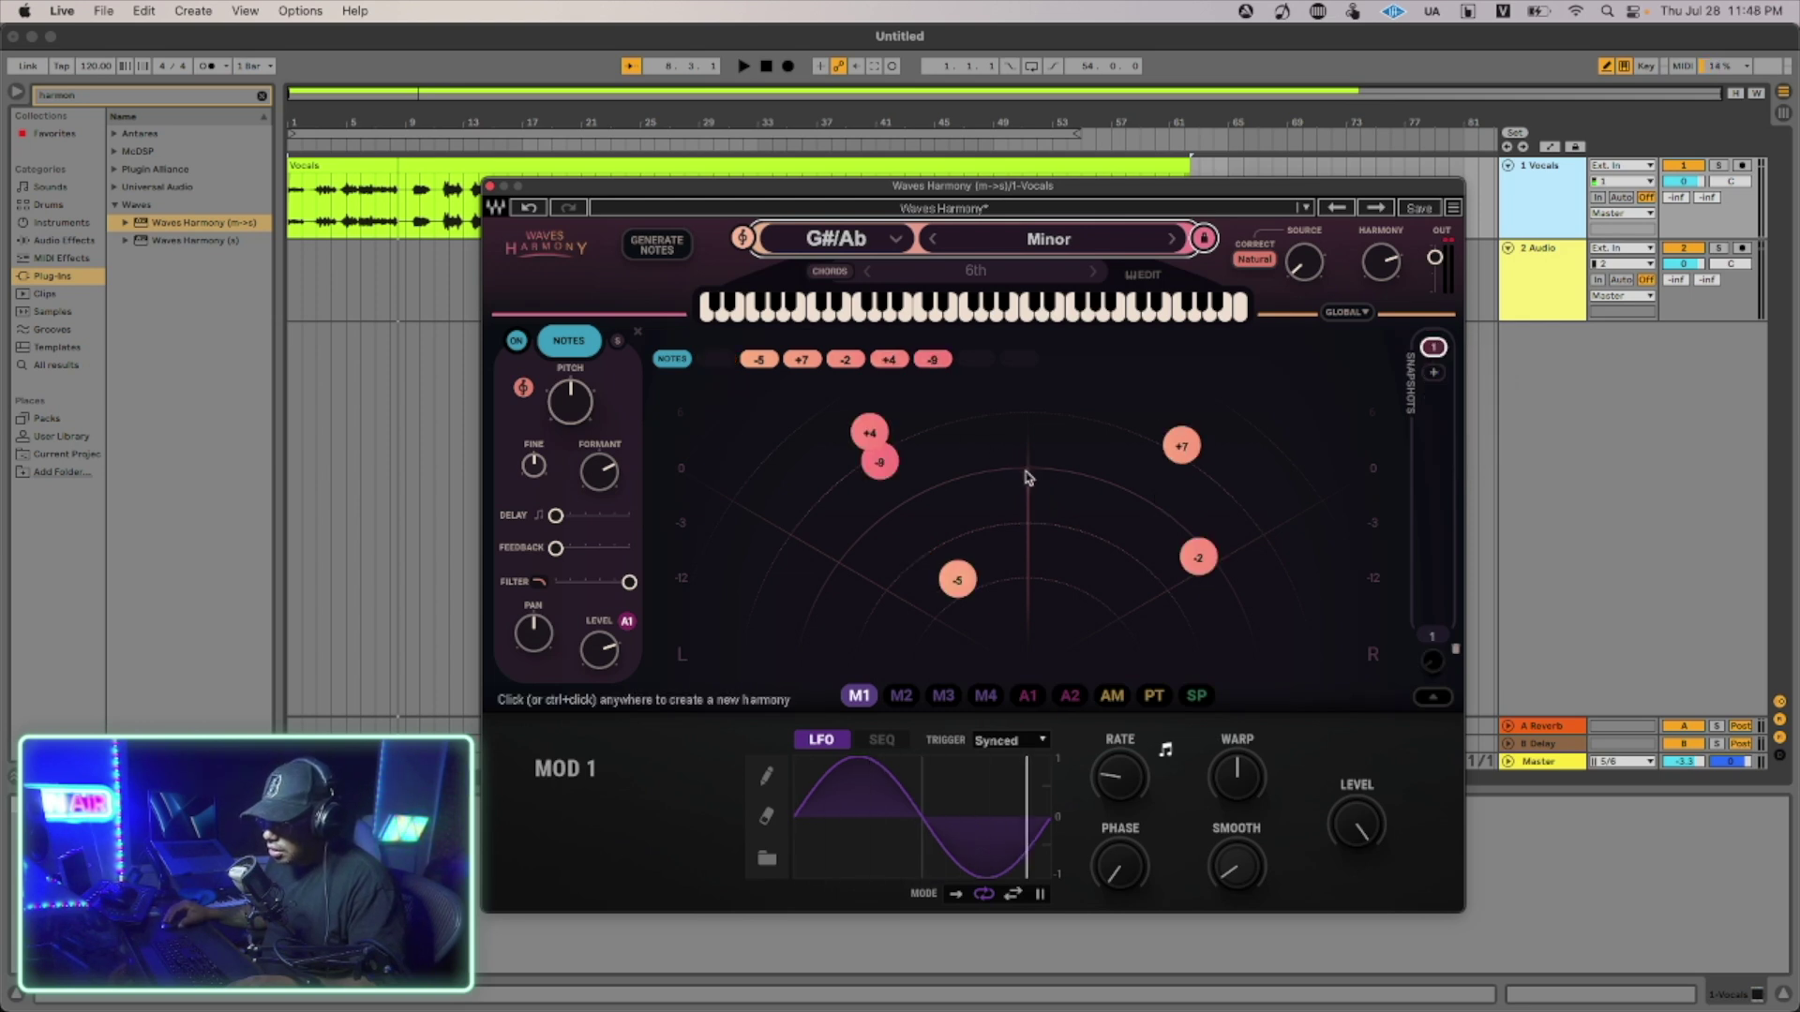
left_click(1028, 472)
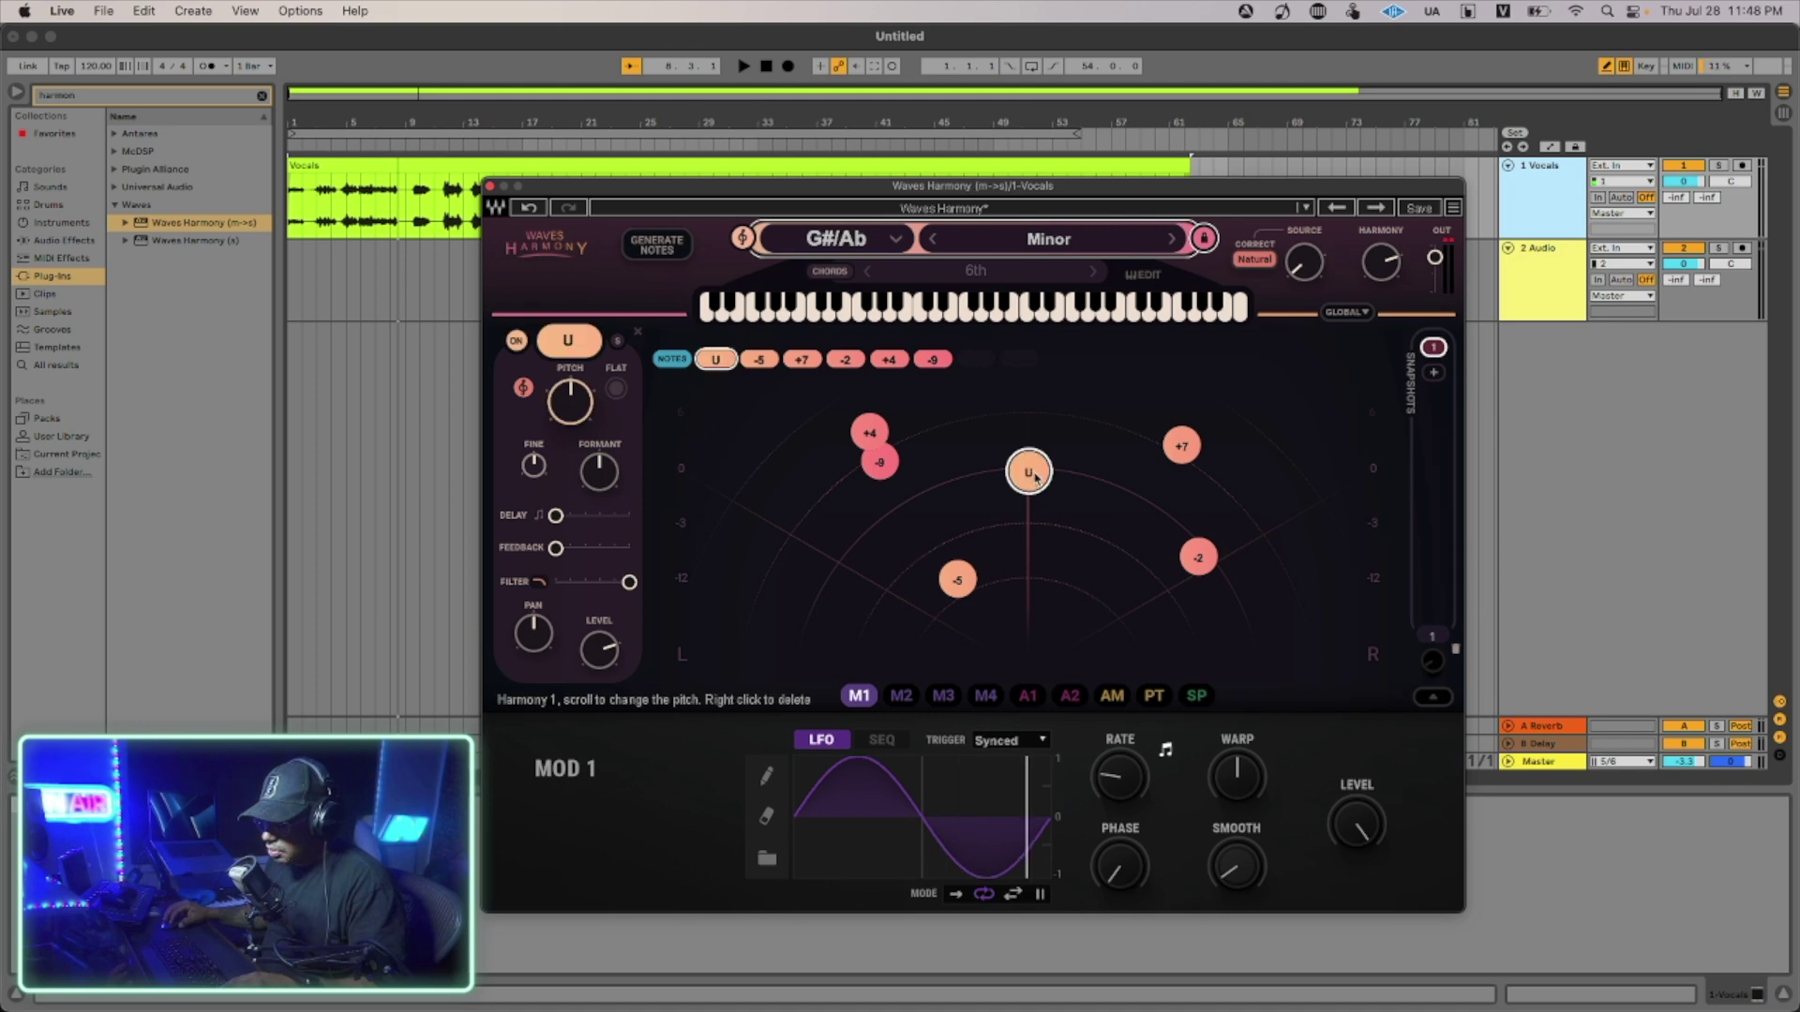
right_click(884, 459)
right_click(871, 433)
right_click(1182, 446)
Play the vocal while retuning the −2 voice to +4 and placing it at pan 30 and −5.4 dB.
key("space")
left_click_drag(1206, 557, 1136, 524)
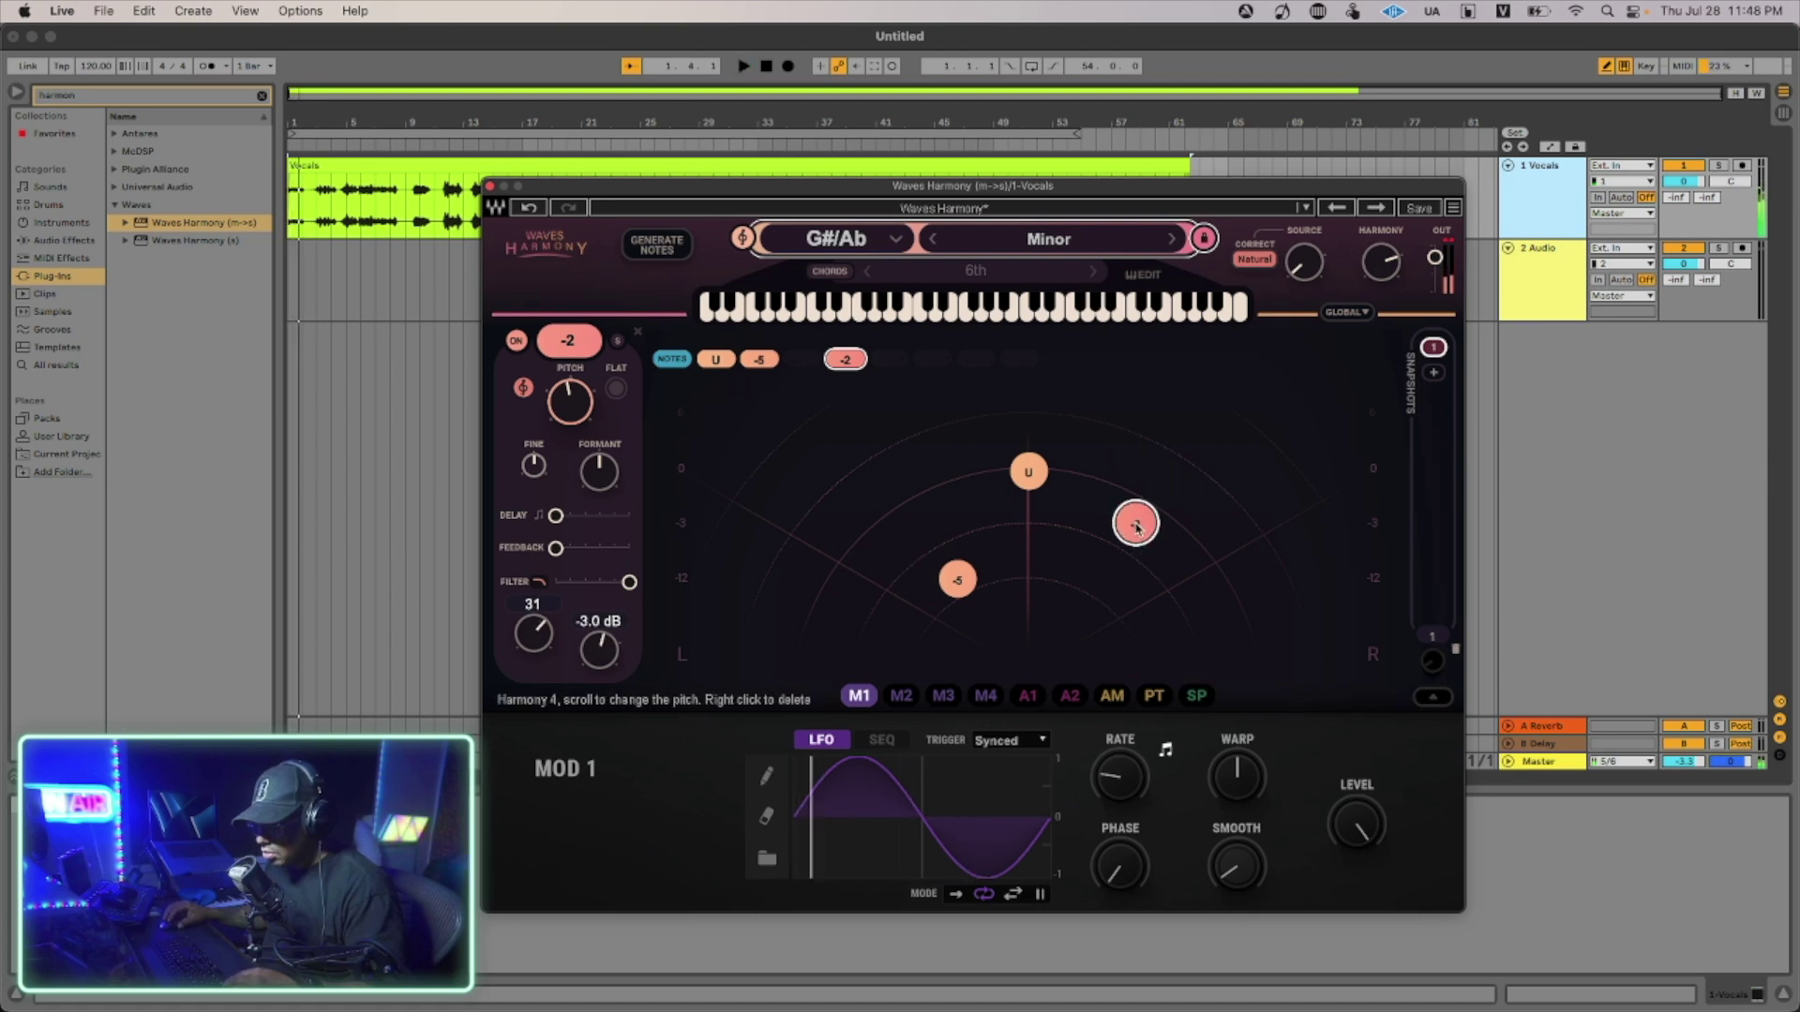
left_click_drag(570, 402, 570, 373)
key("space")
key("space")
left_click_drag(1136, 524, 1132, 537)
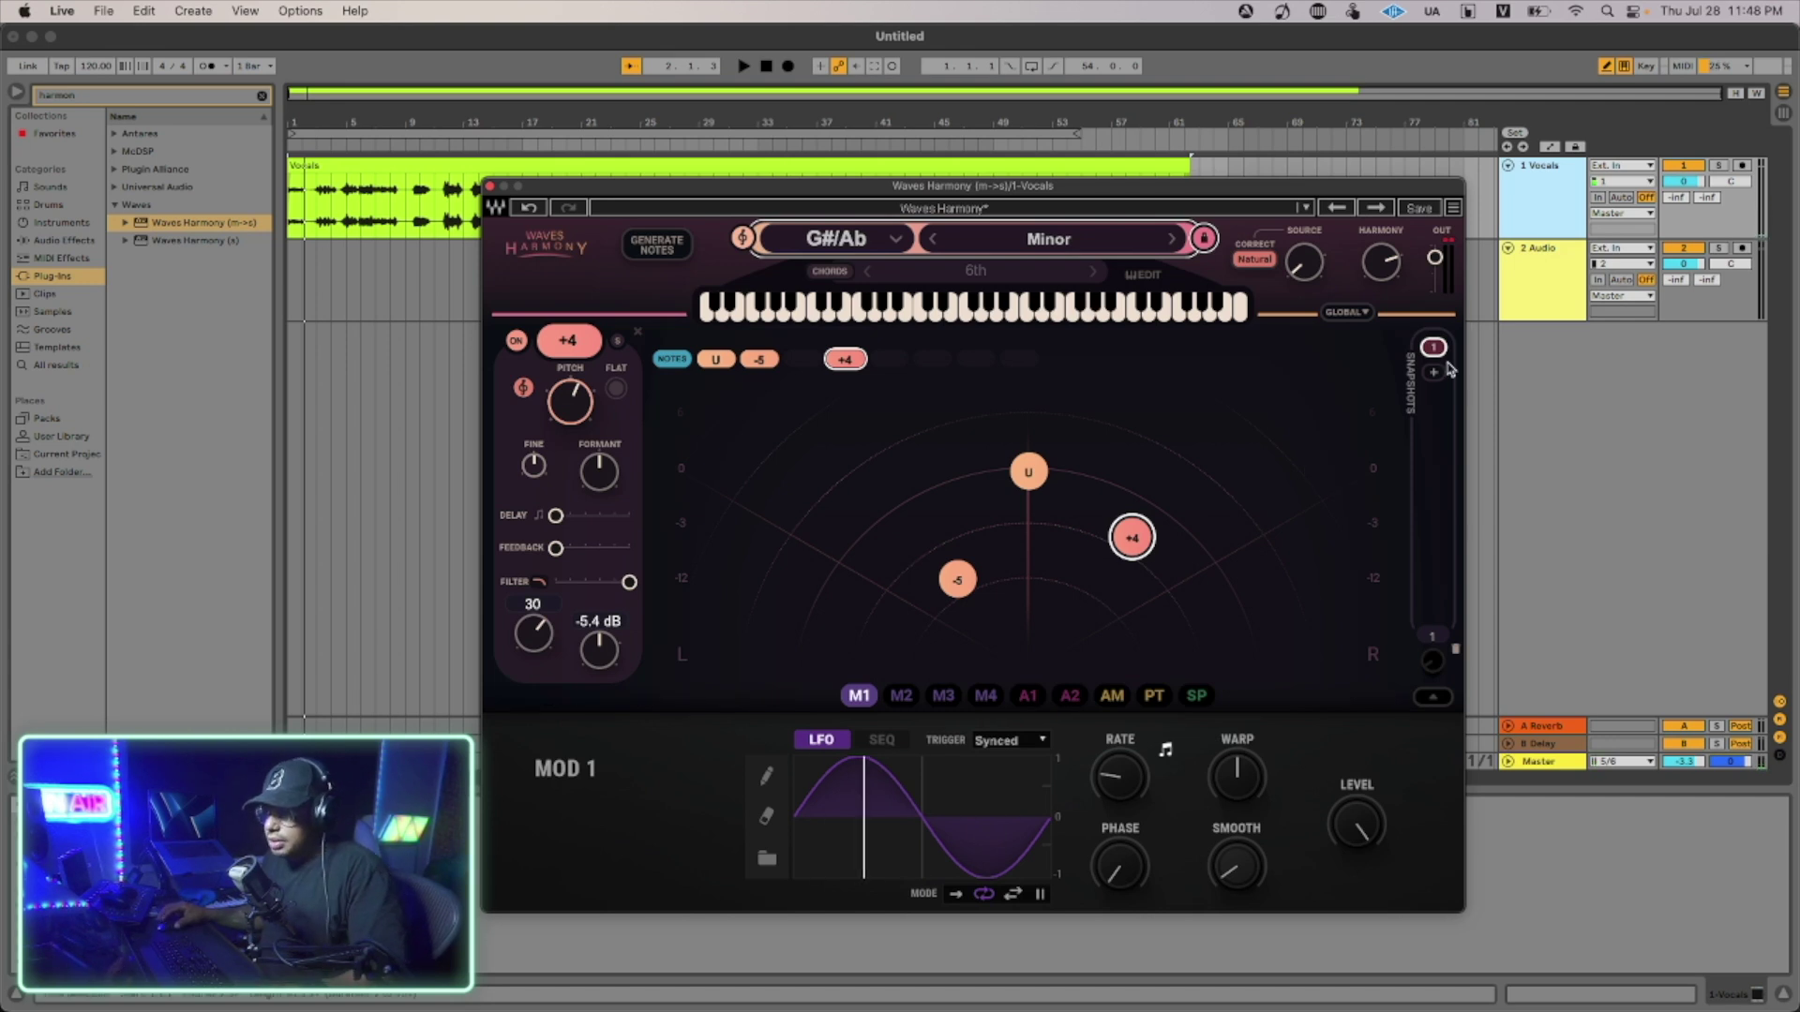
Use Generate Notes in the harmony plugin, and insert a new MIDI track below the audio tracks.
left_click(654, 241)
right_click(1582, 359)
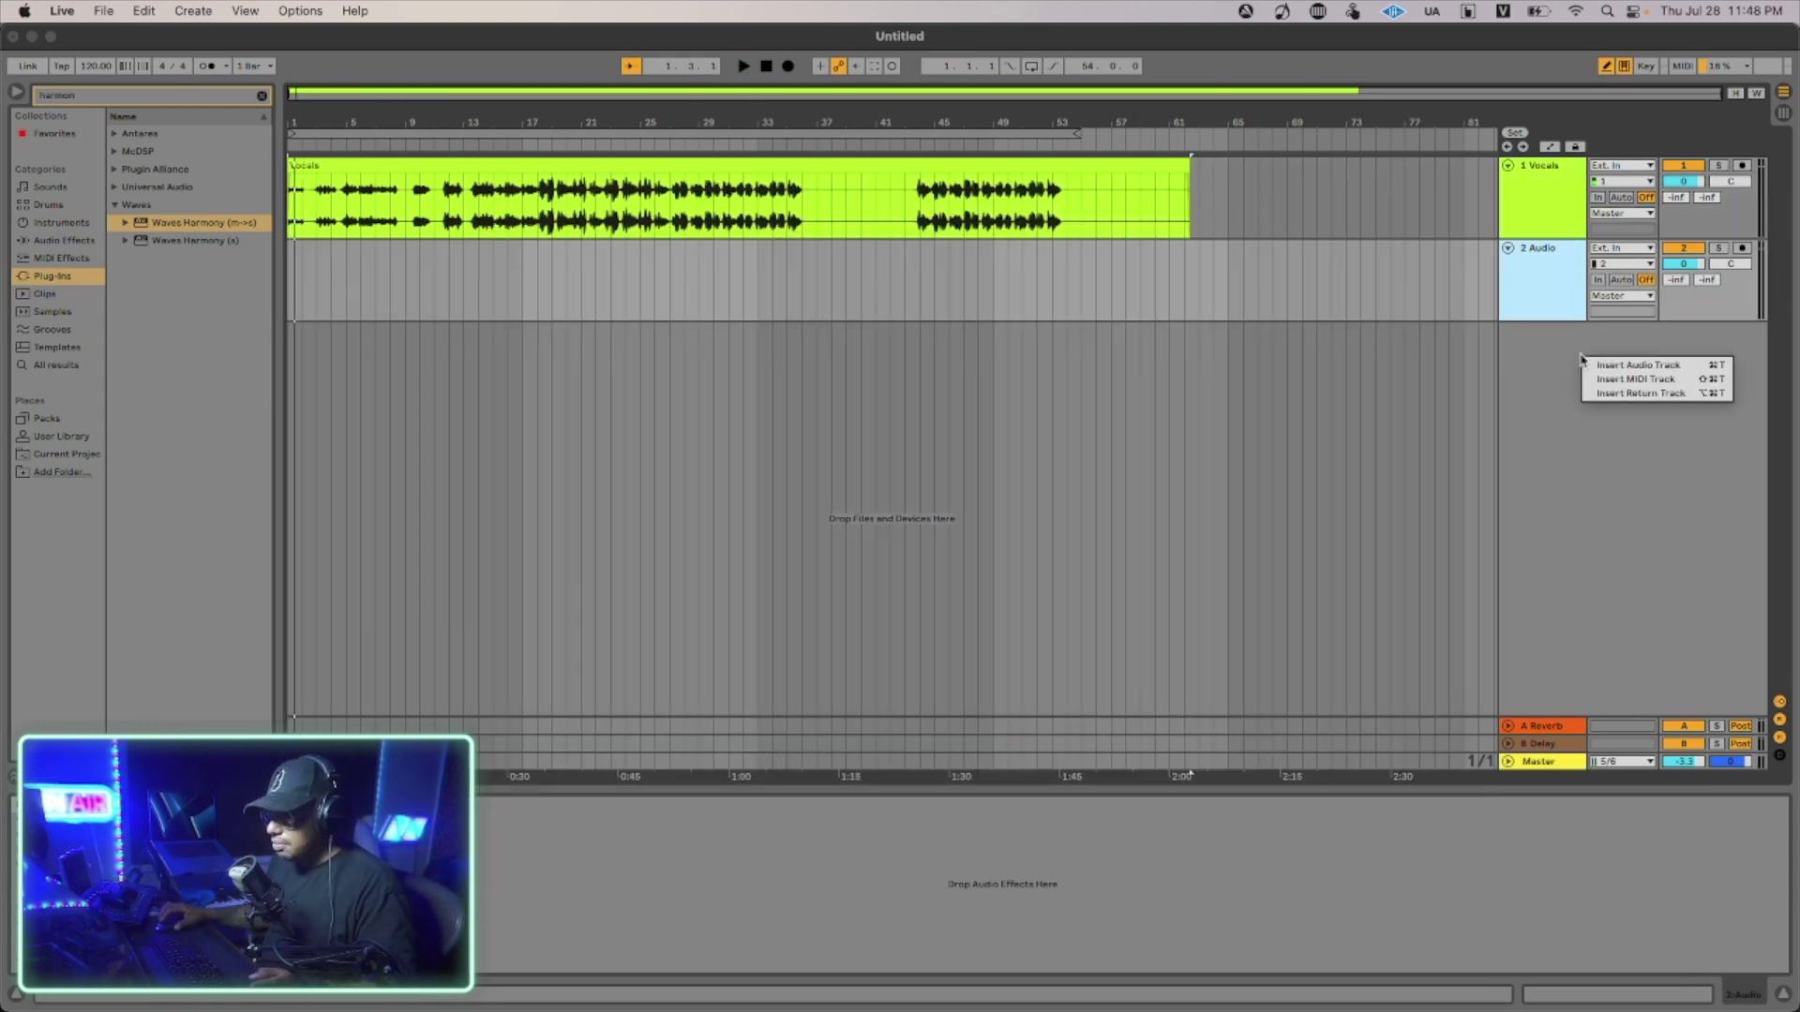
left_click(1657, 379)
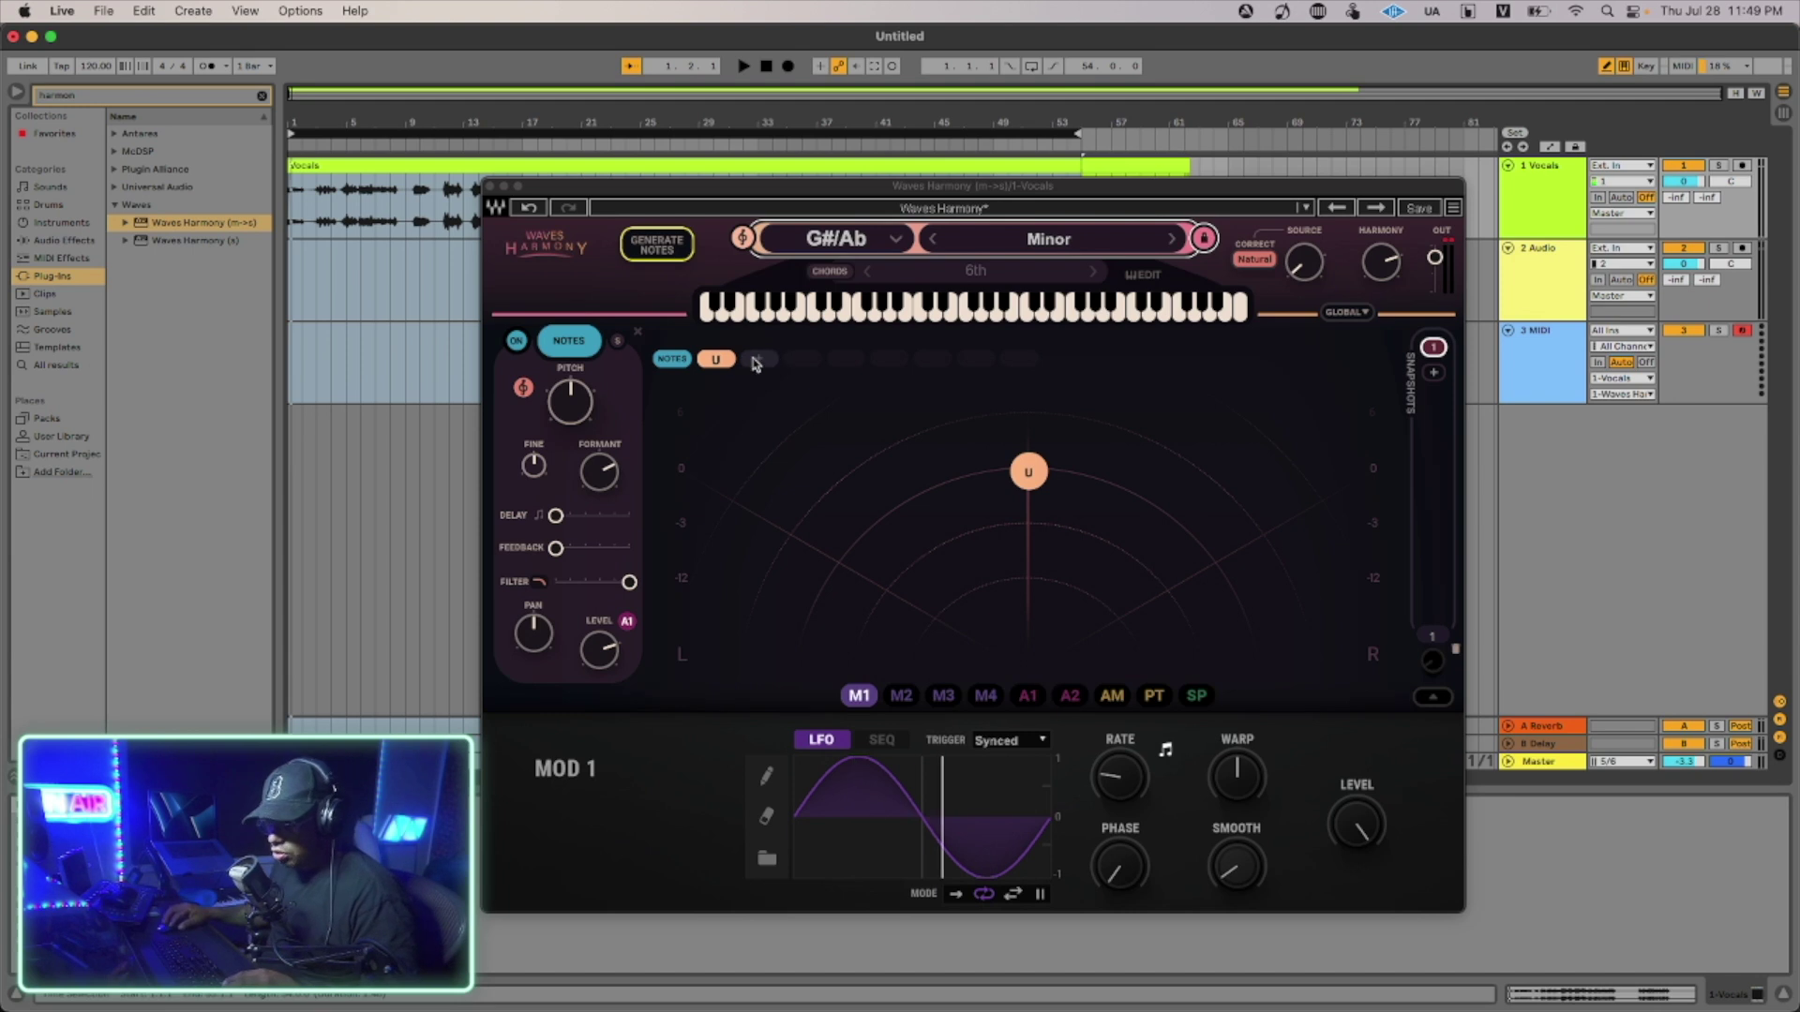
Try the −5 and +7 voice slots and audition MIDI-played harmony chords, including G#2, E2 and B1, with a slight pan change.
left_click(758, 360)
left_click(804, 359)
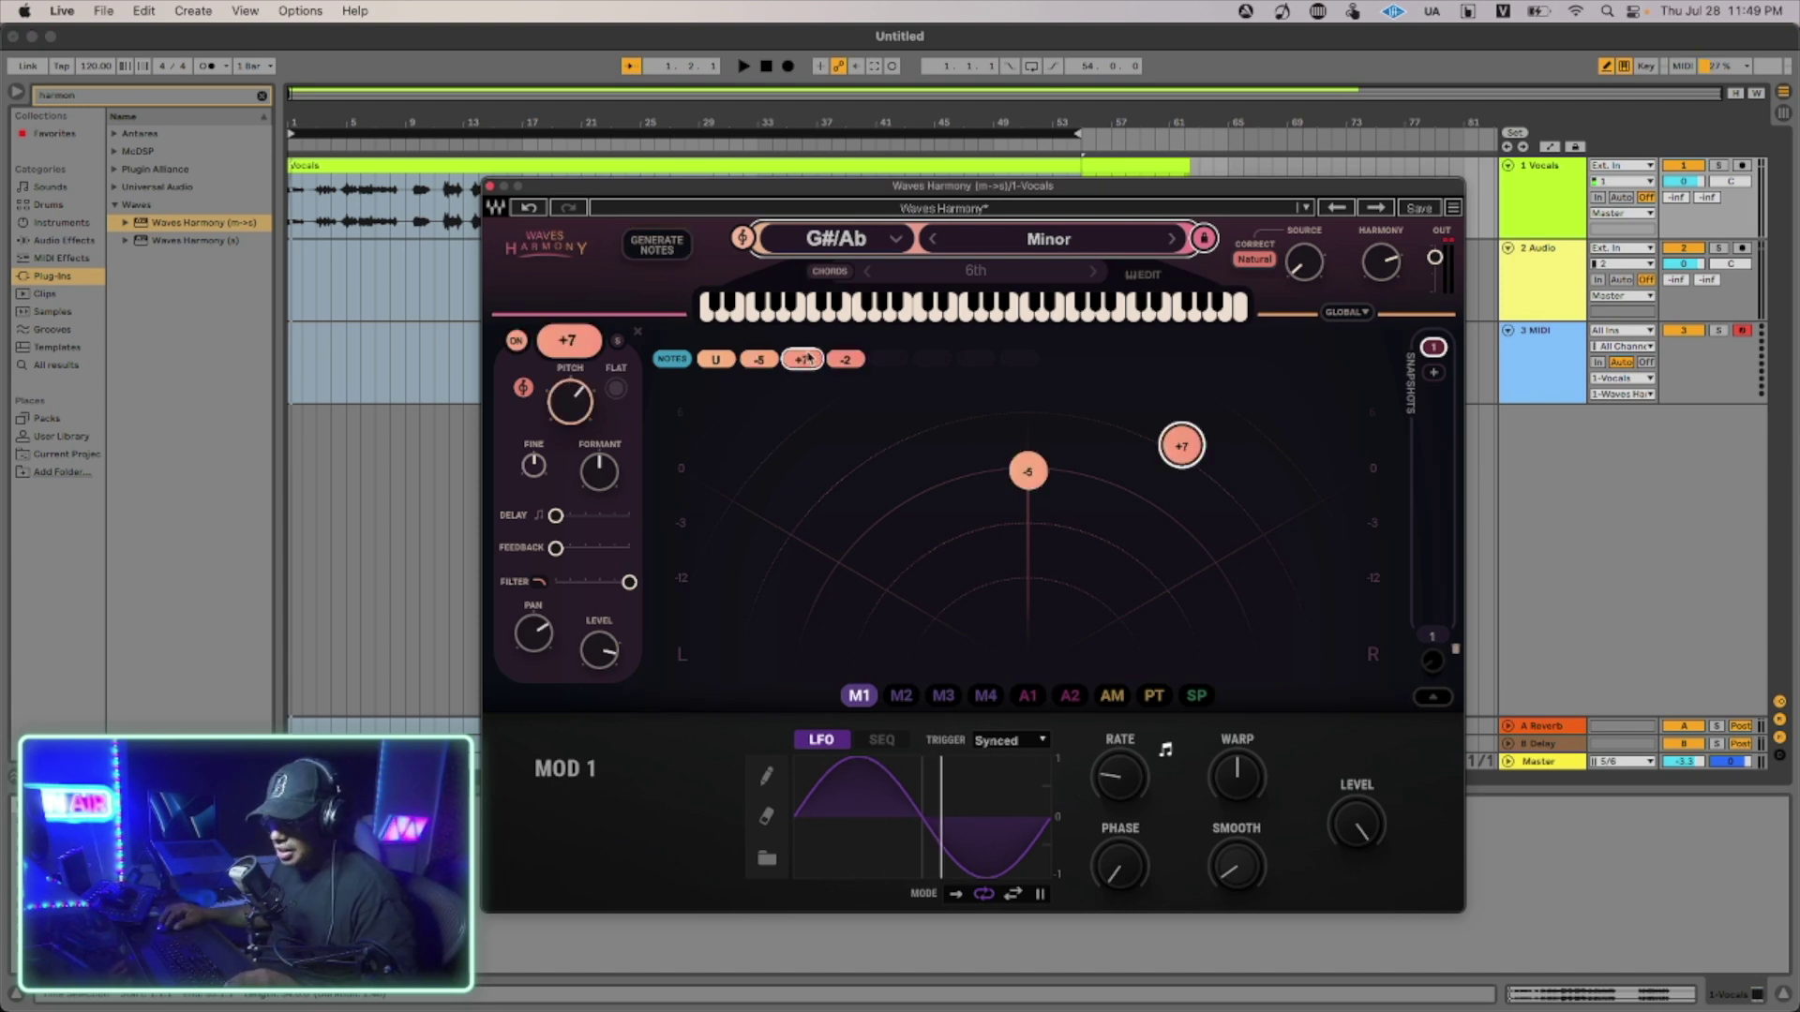
left_click(777, 358)
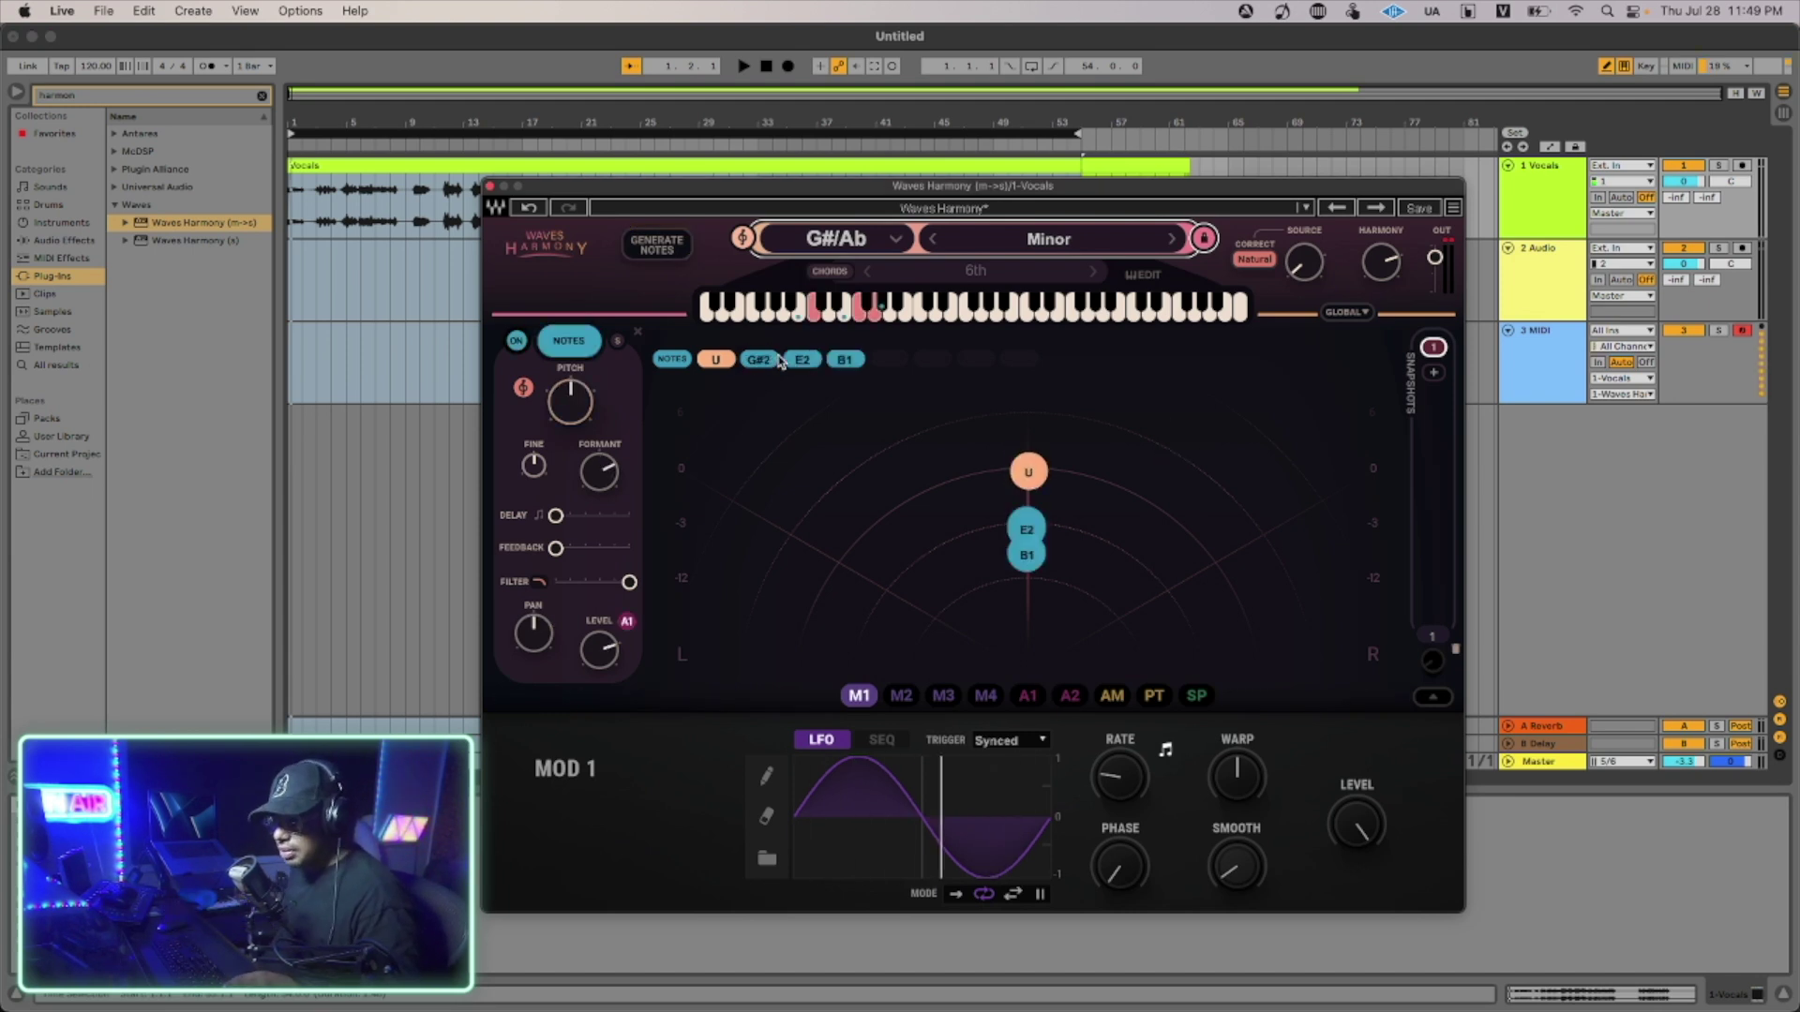
left_click(777, 360)
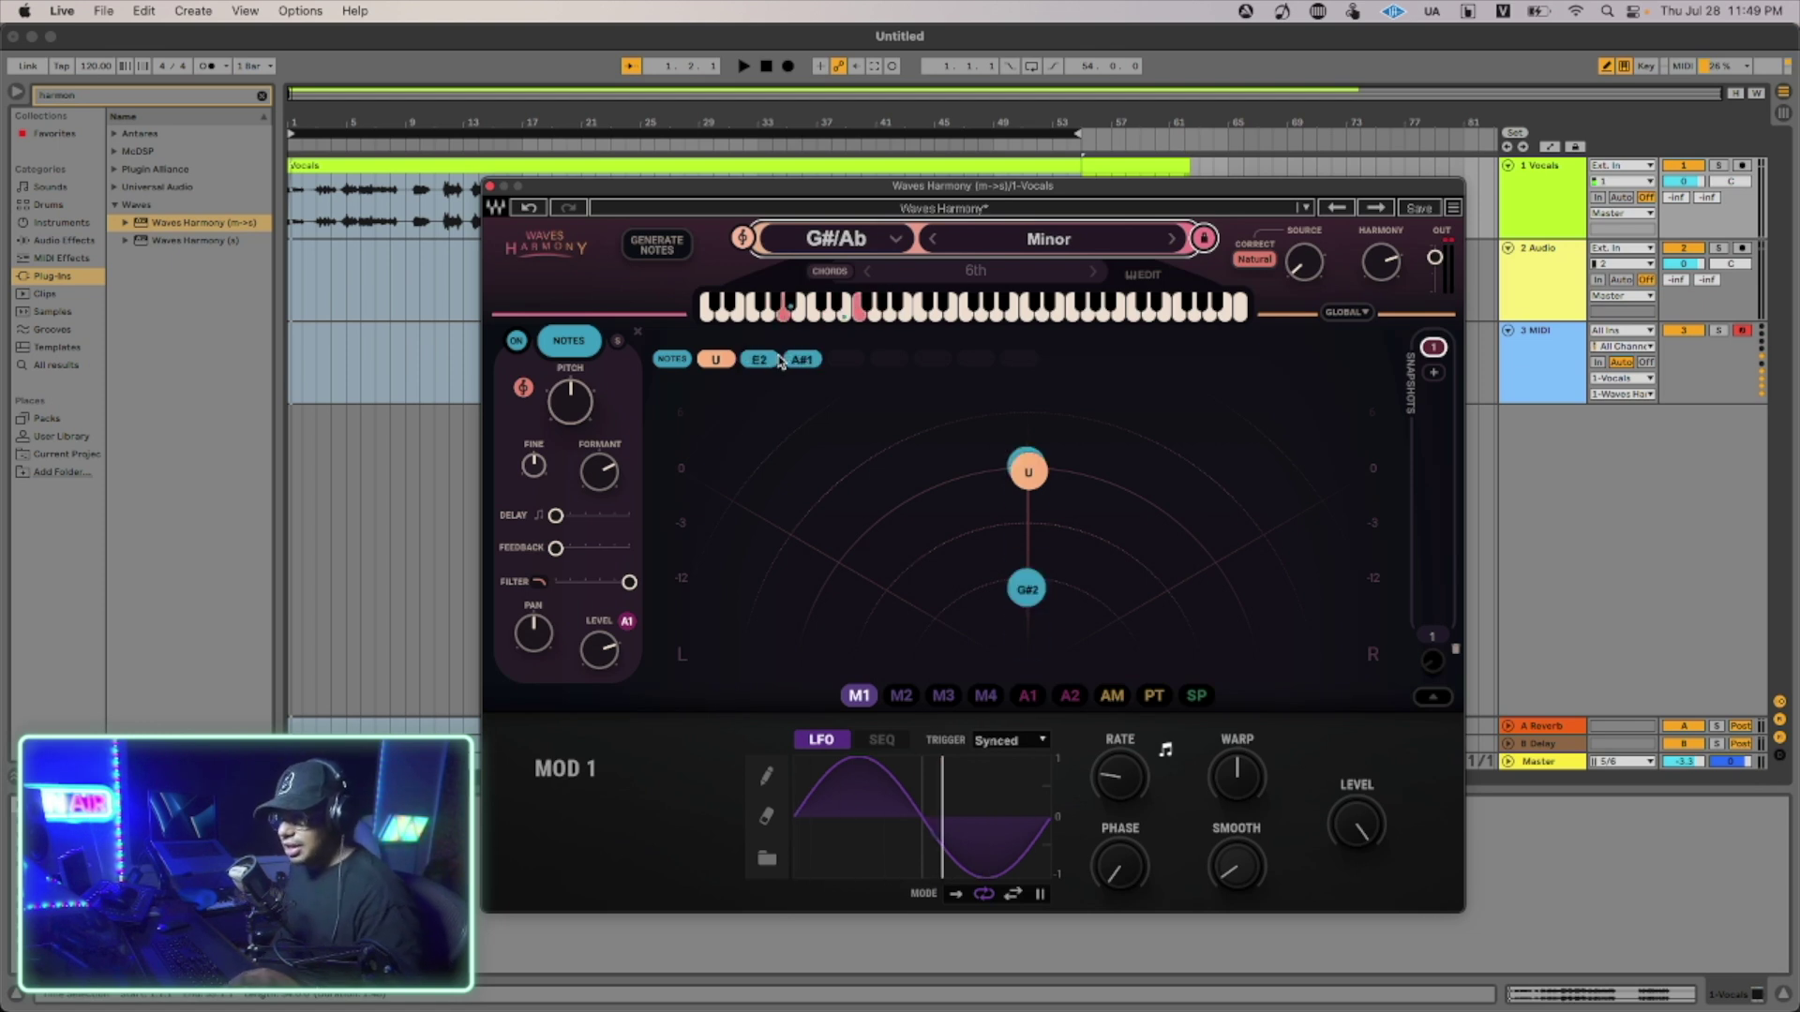
left_click(777, 360)
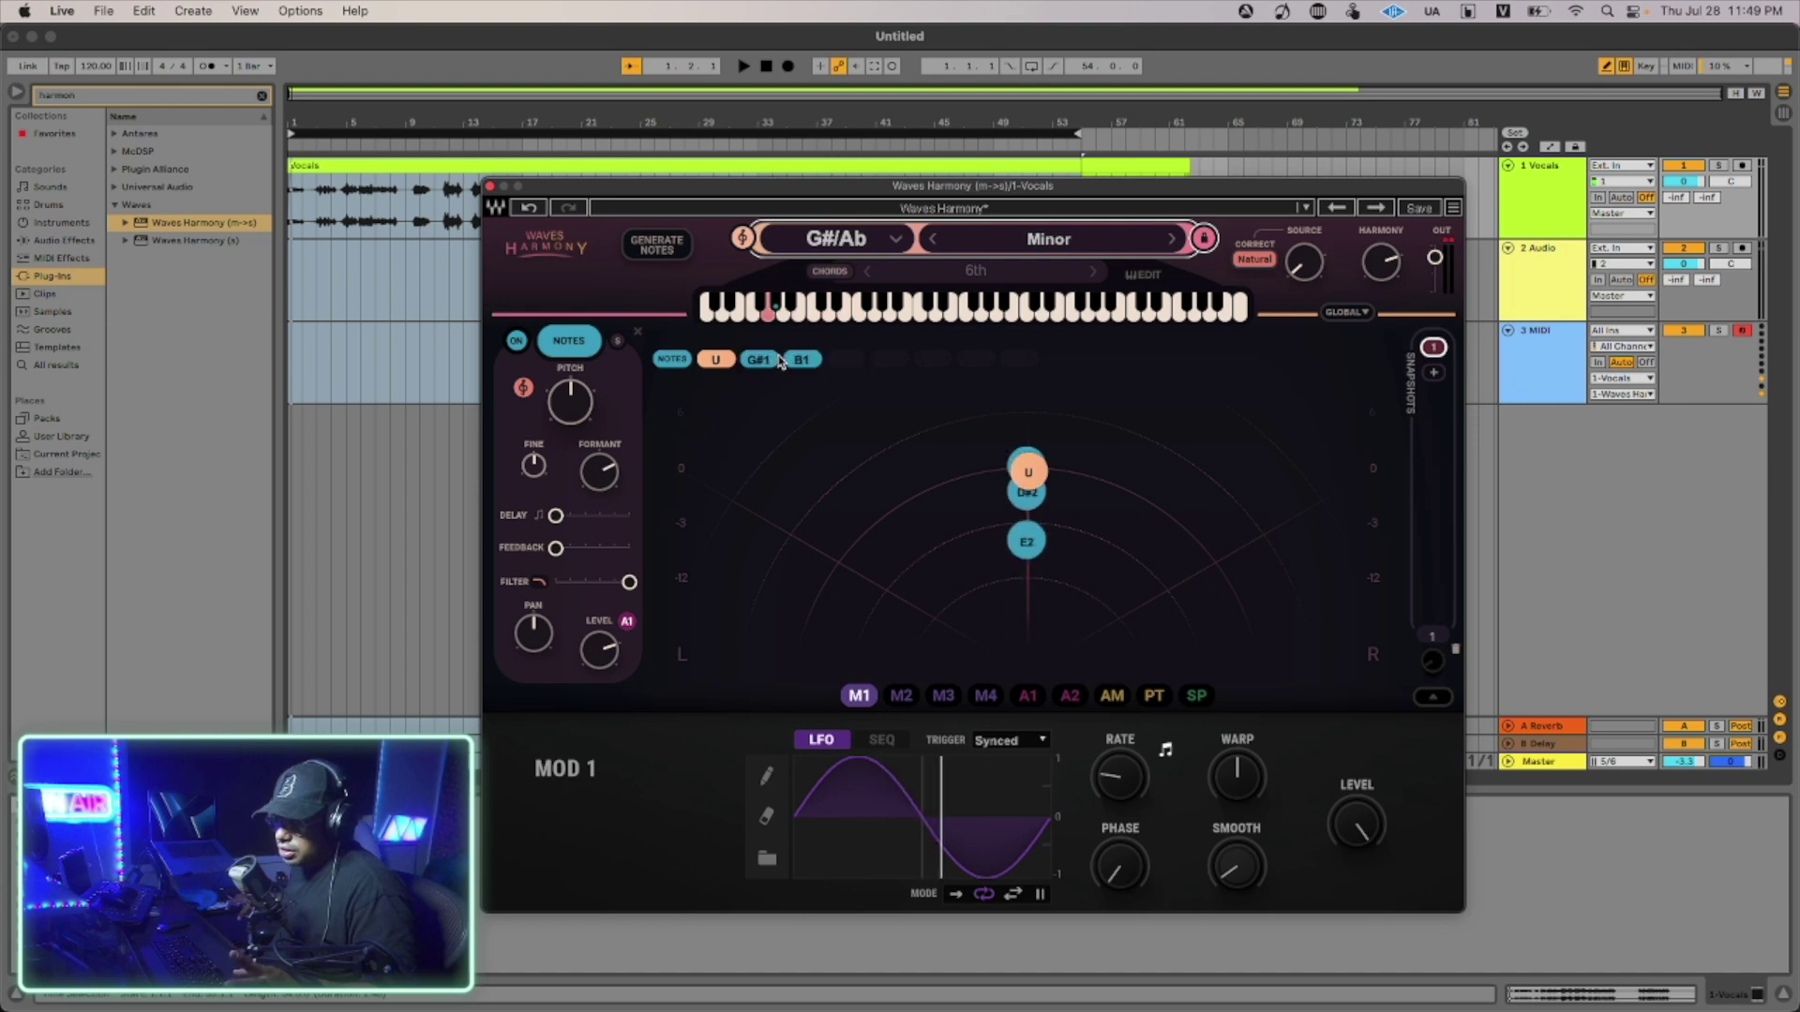
left_click_drag(534, 634, 533, 637)
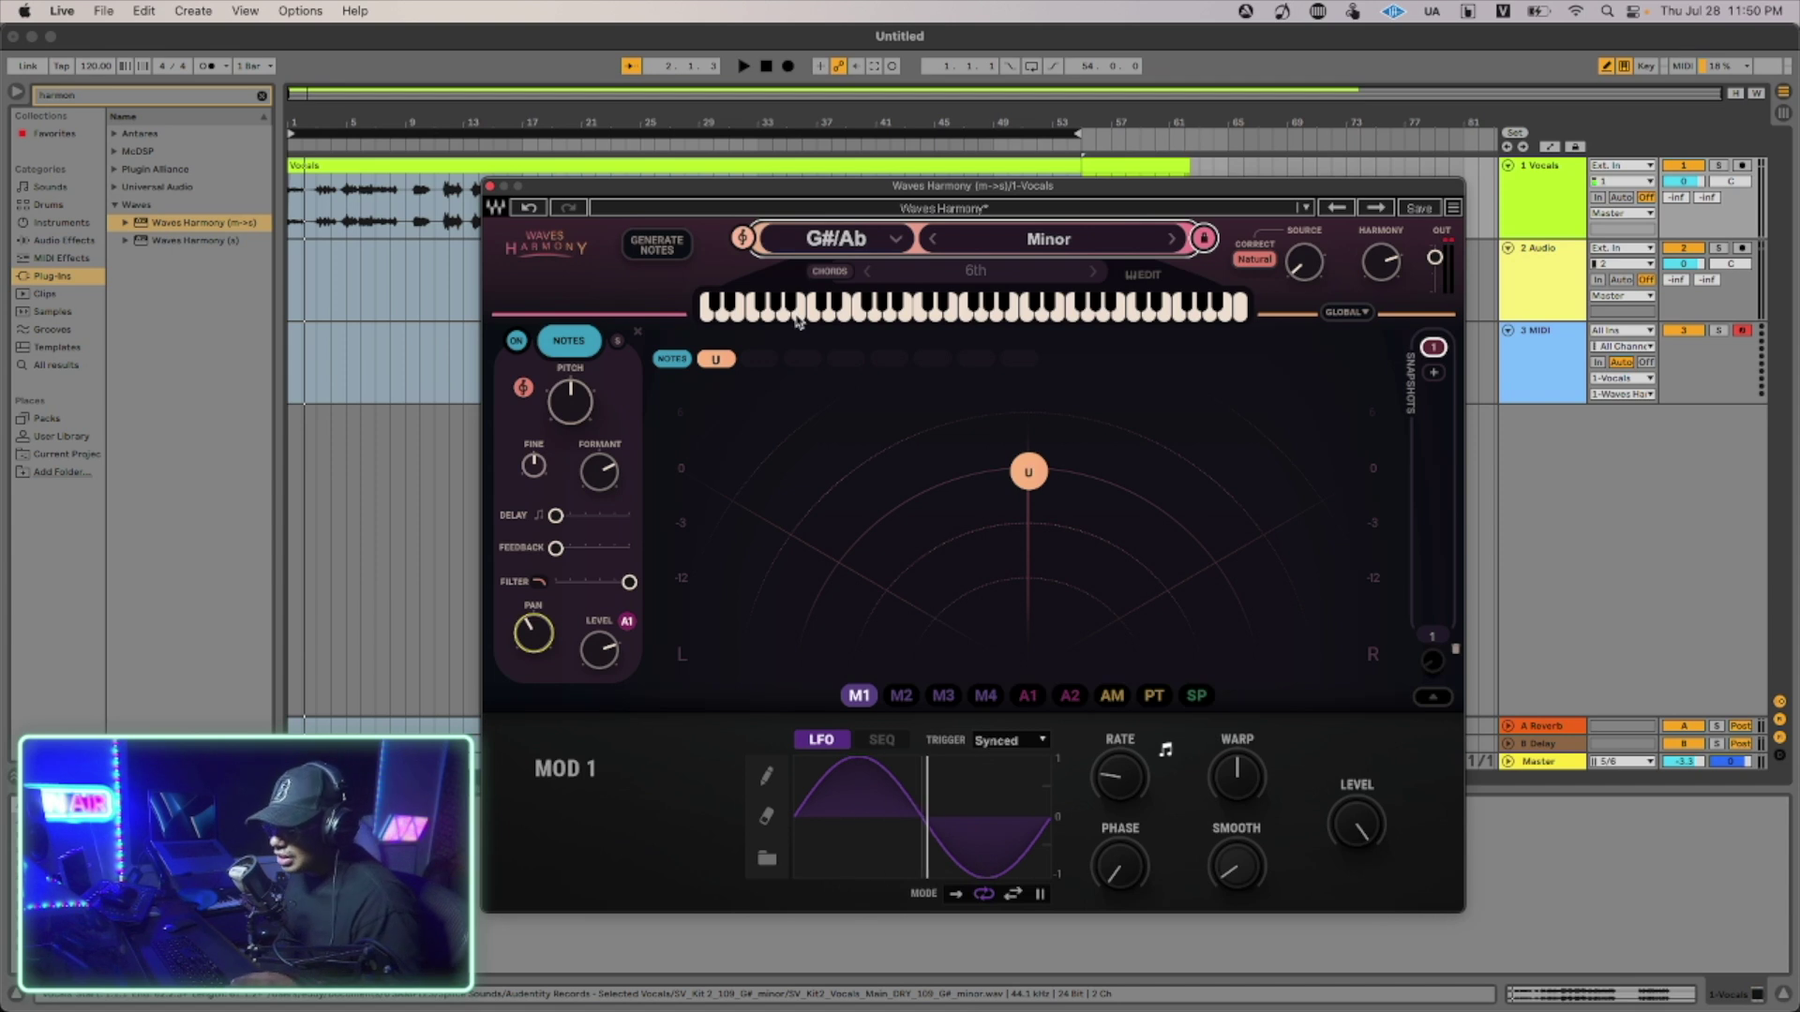
Play the vocal while placing the −5 voice at pan −36 and adding a +7 voice at pan 37 and −4.5 dB.
key("space")
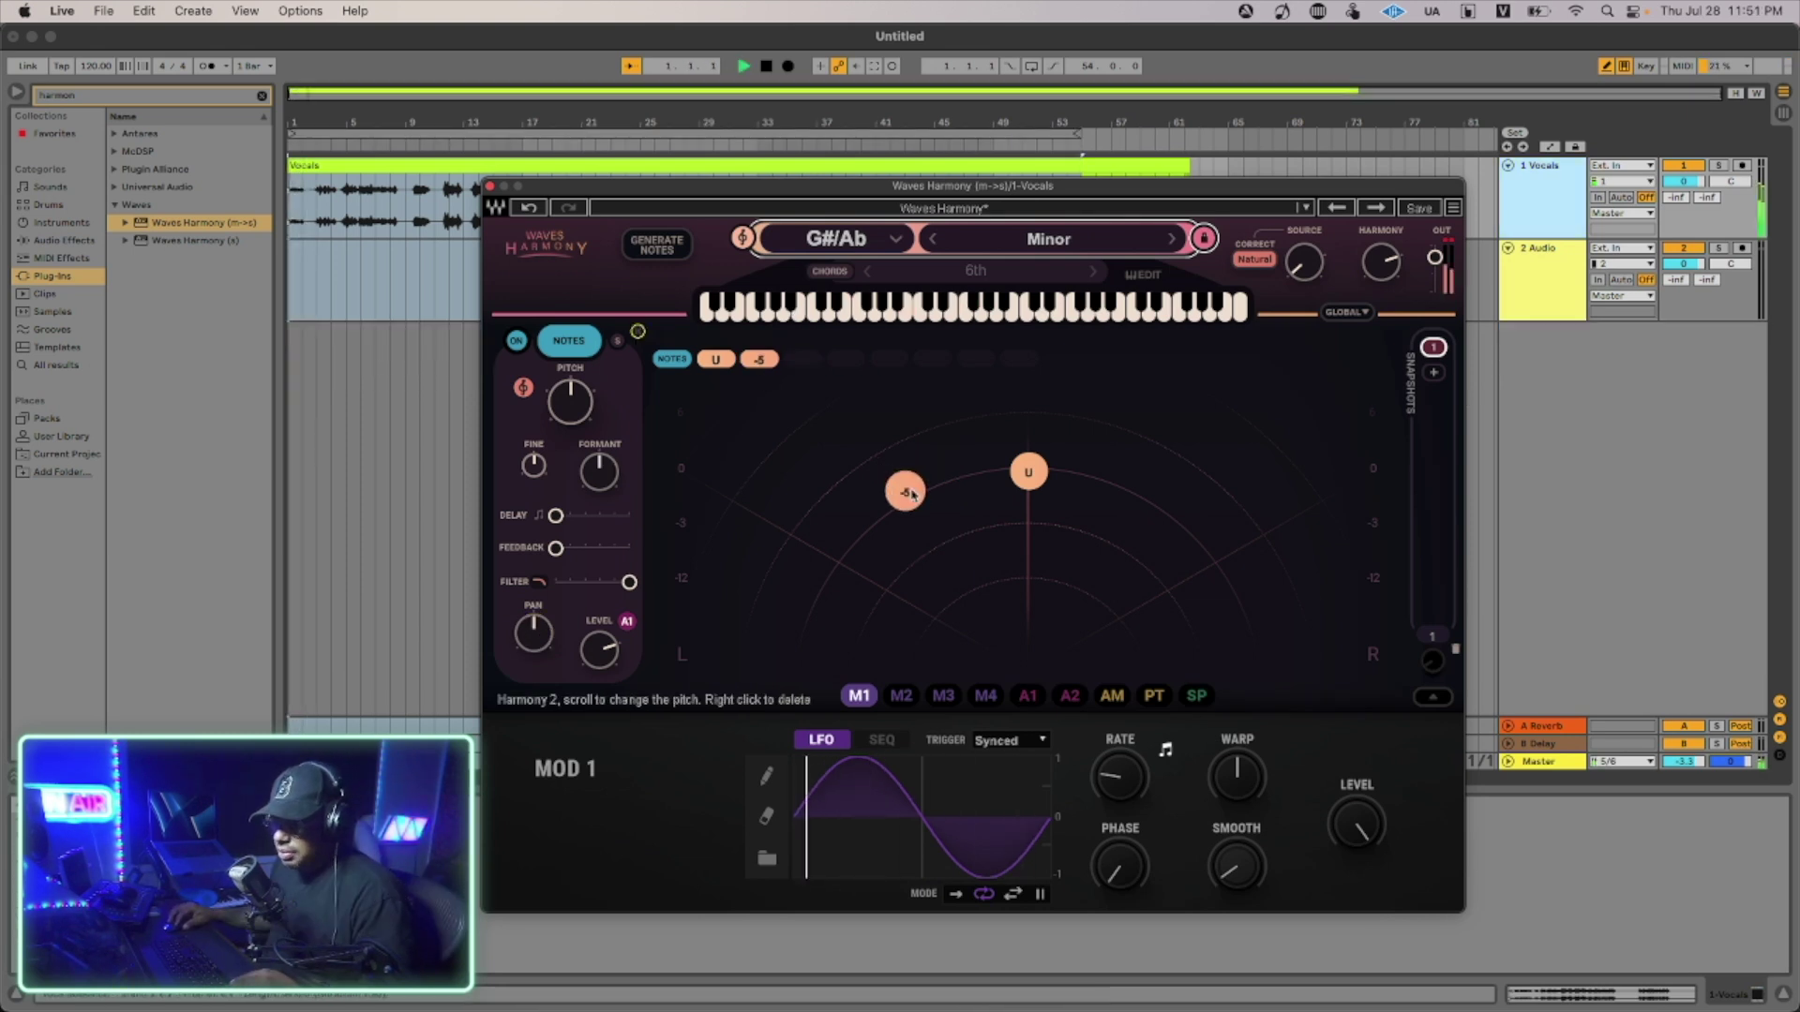
left_click_drag(904, 494, 905, 539)
left_click(1240, 482)
left_click_drag(1238, 476, 1153, 532)
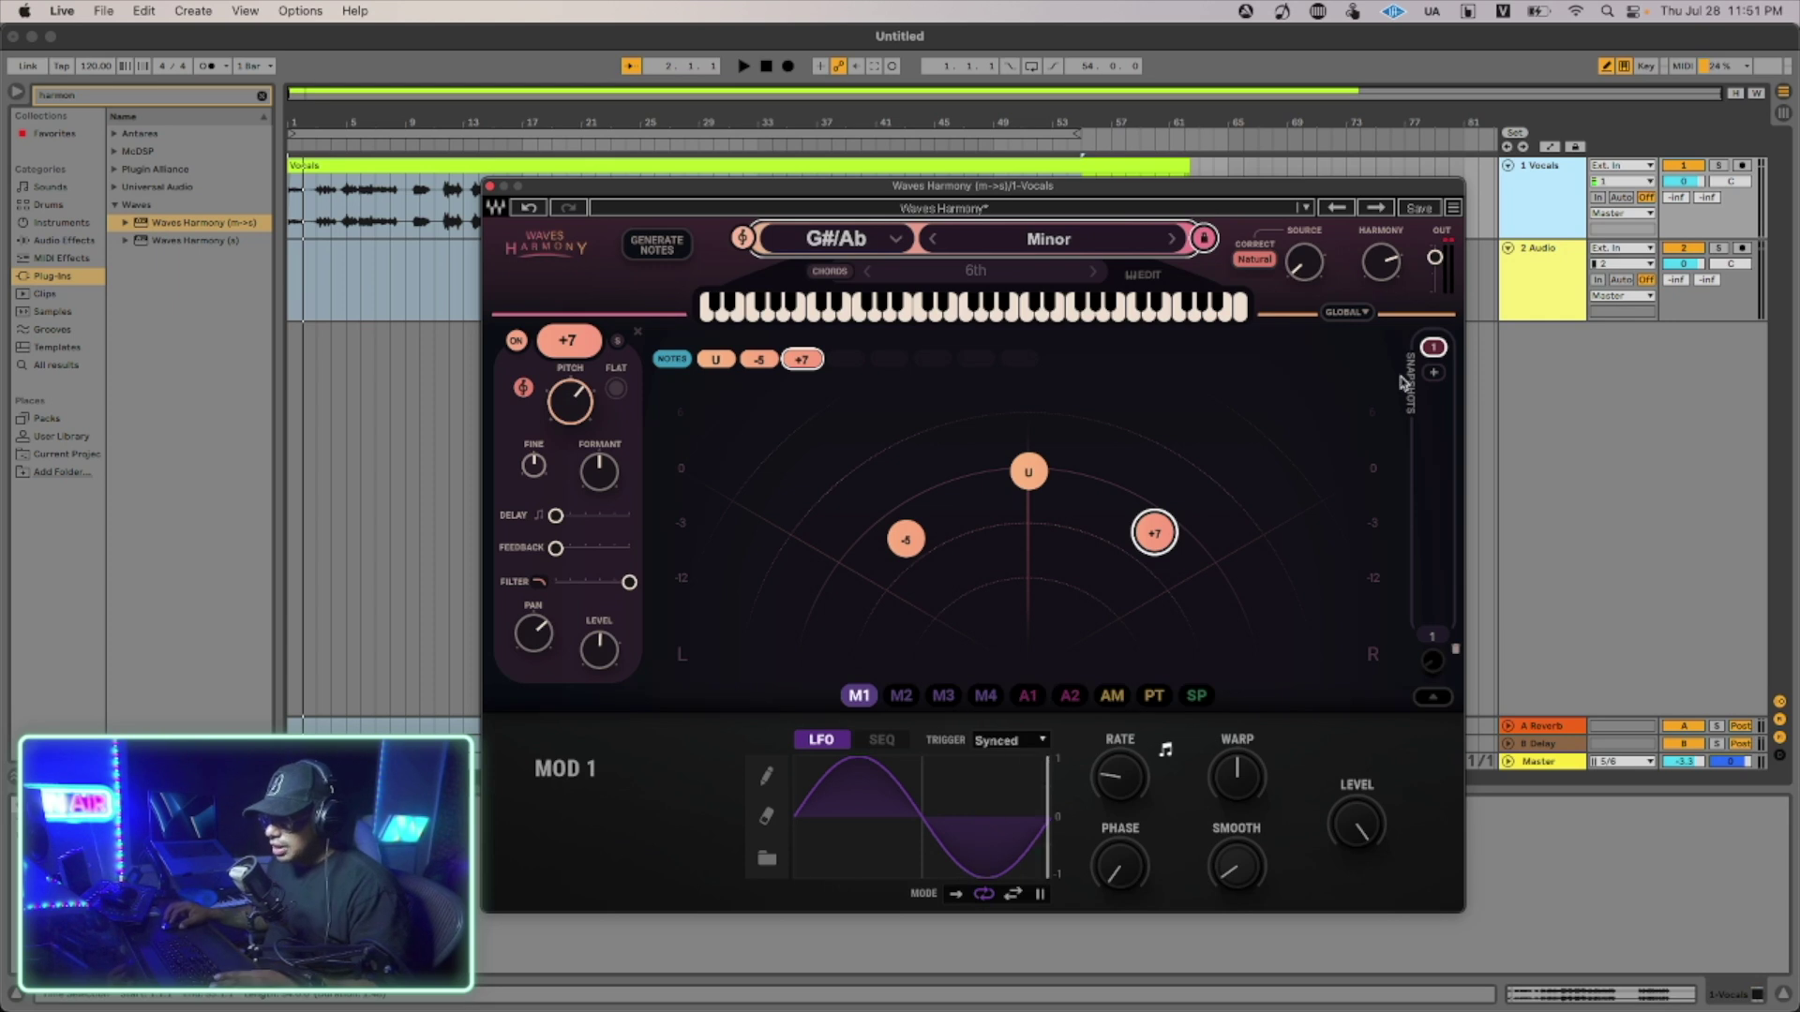
Collapse and reopen the modulation section, and play the vocal to audition the −5 and +7 voices.
left_click(1437, 699)
left_click(1437, 699)
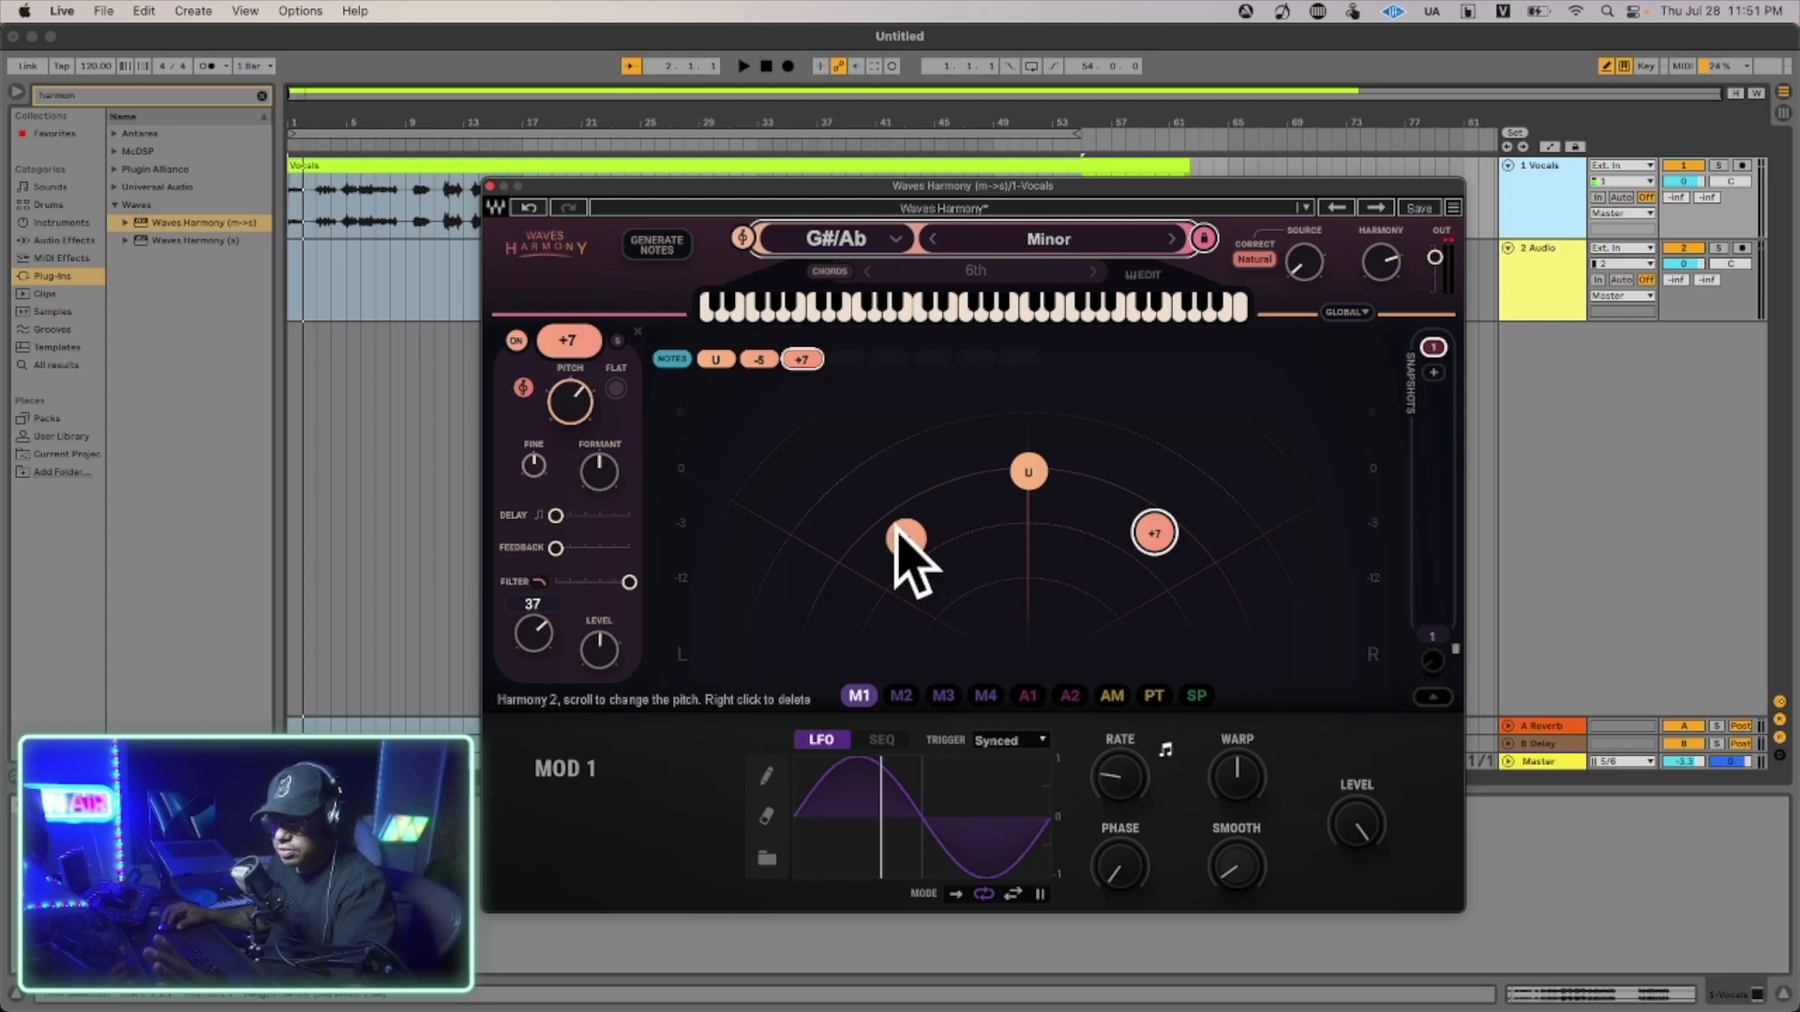
key("space")
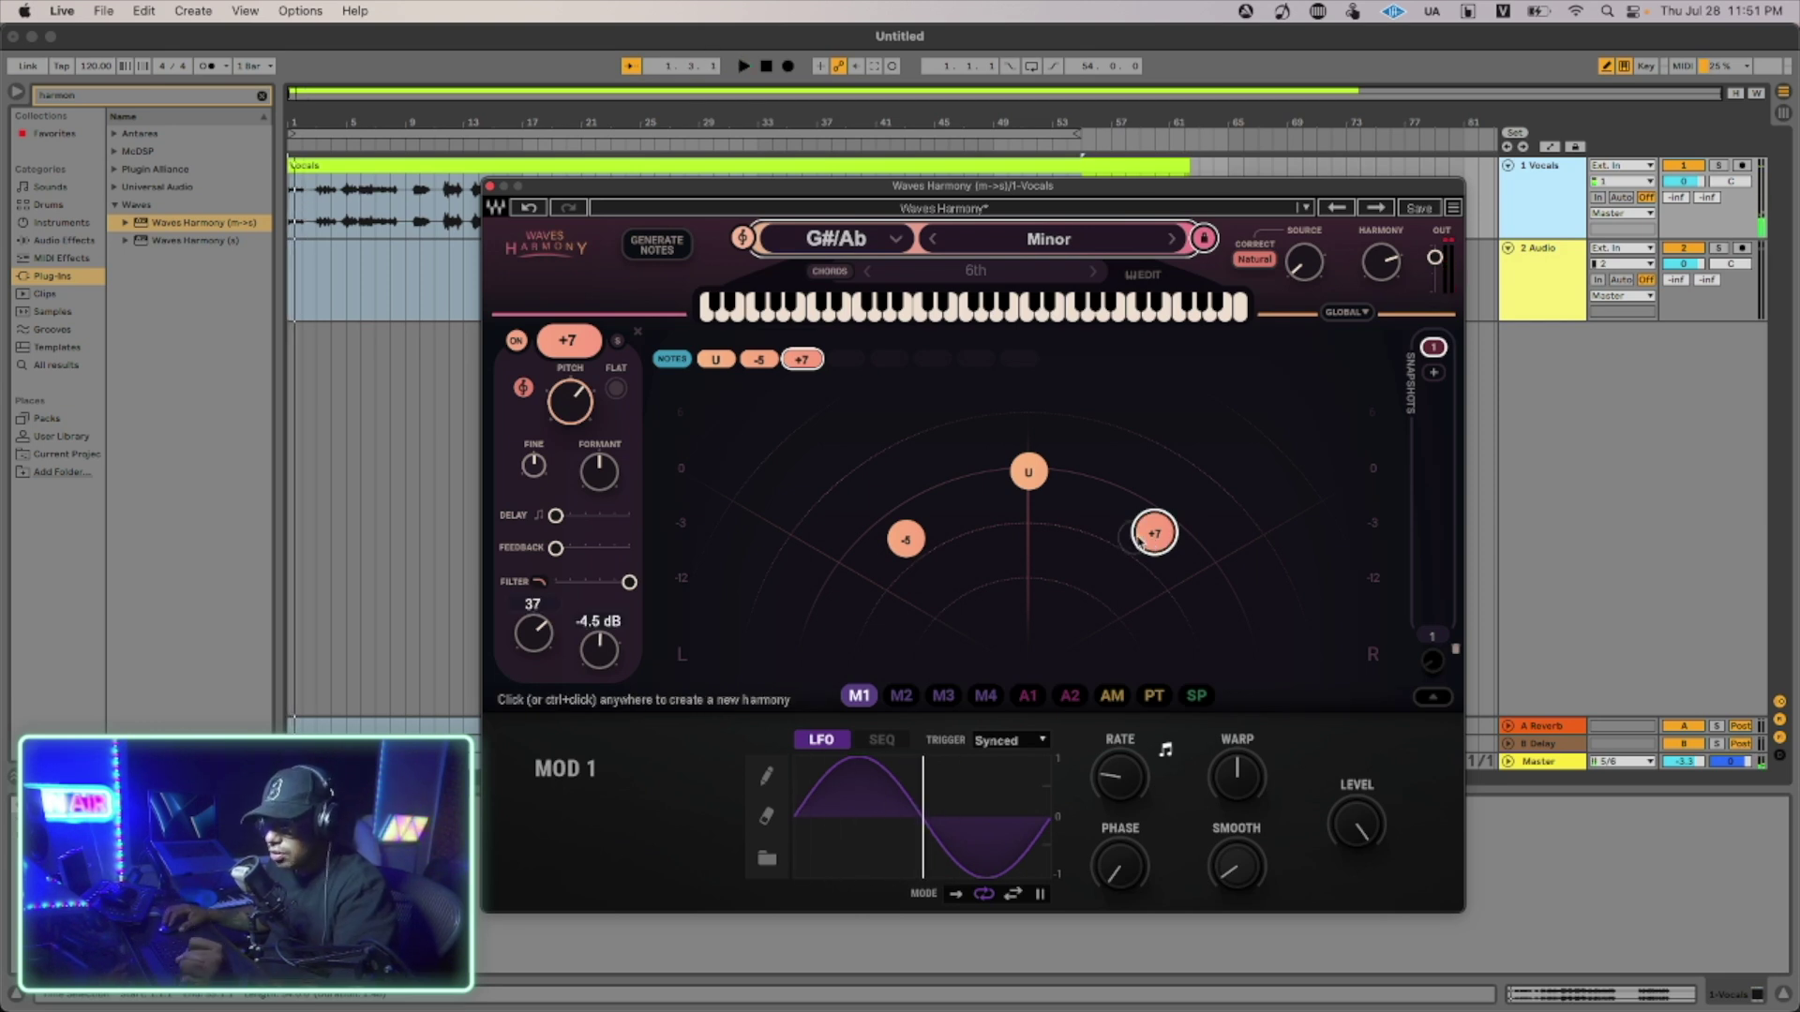
Look through Mod 2, Mod 3 and ADSR 1, and draw varied step values in the Mod 4 sequence.
left_click(901, 696)
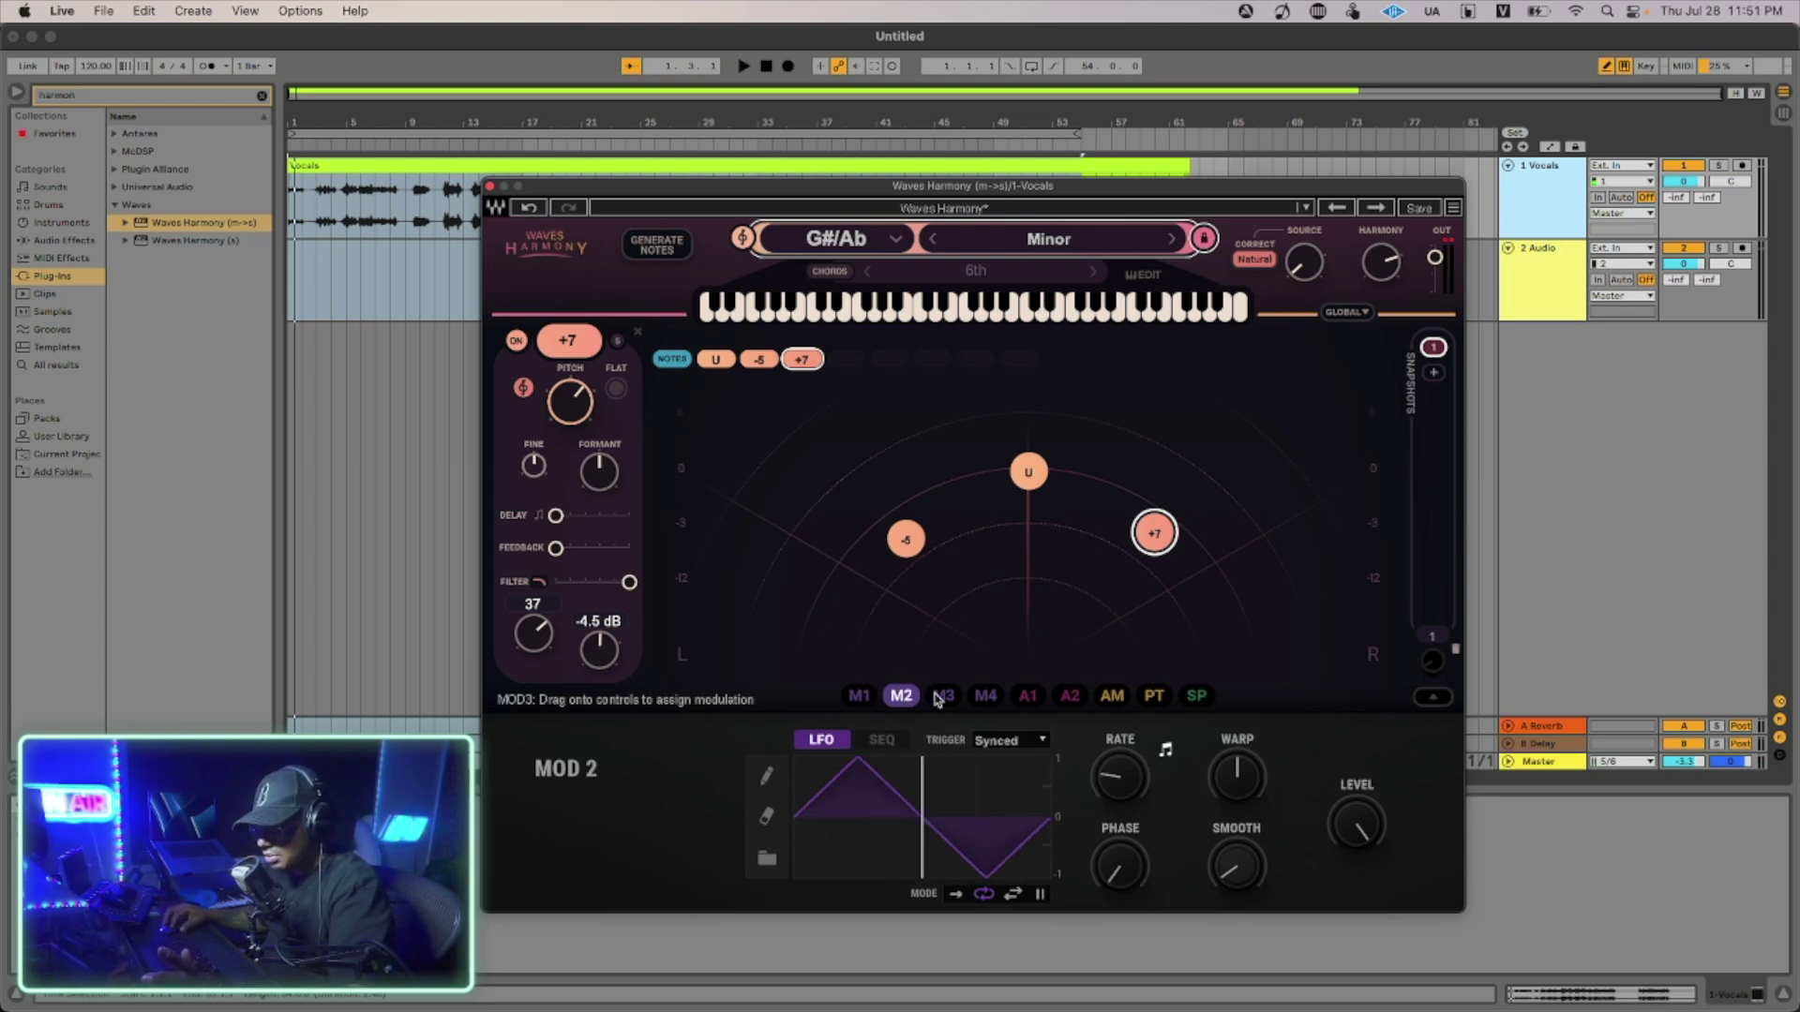
left_click(945, 696)
left_click(986, 695)
left_click(1027, 695)
left_click(985, 695)
left_click_drag(870, 813, 960, 796)
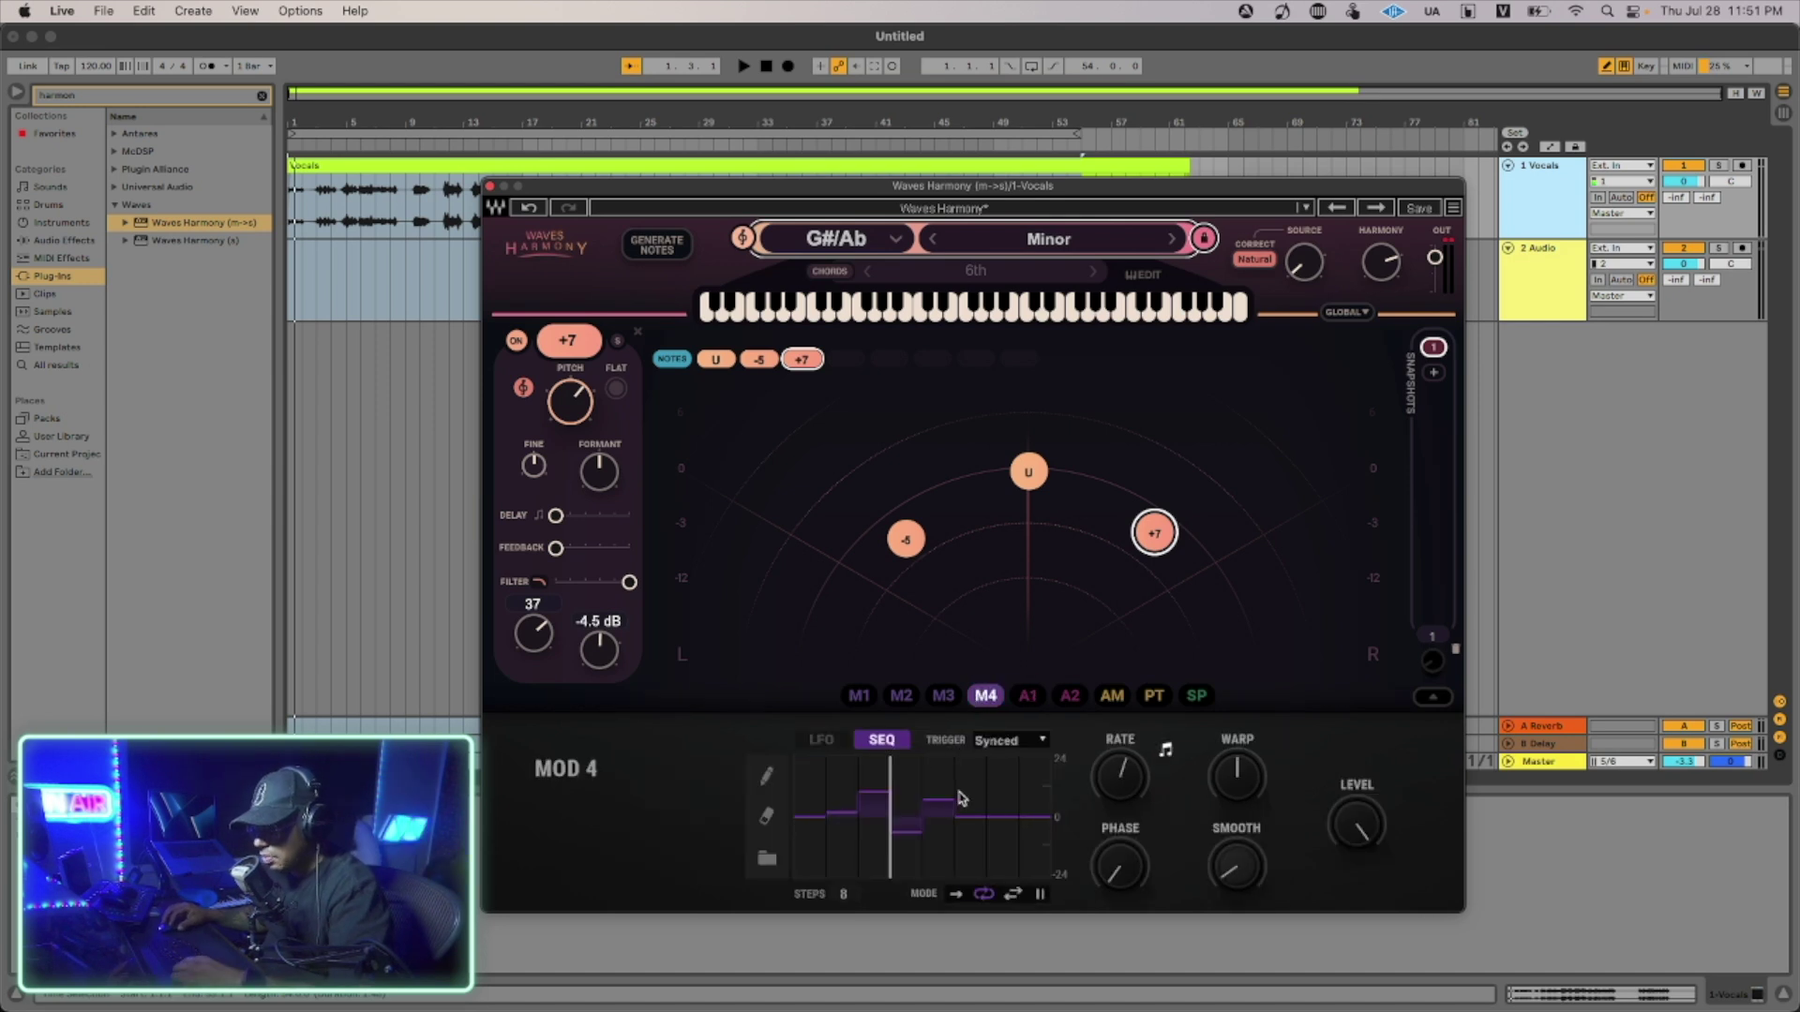
Examine the notes settings and the available modulation sources: ADSR 1, Mod 1 to 4, Amplitude, Pitch and Spreader.
left_click(672, 359)
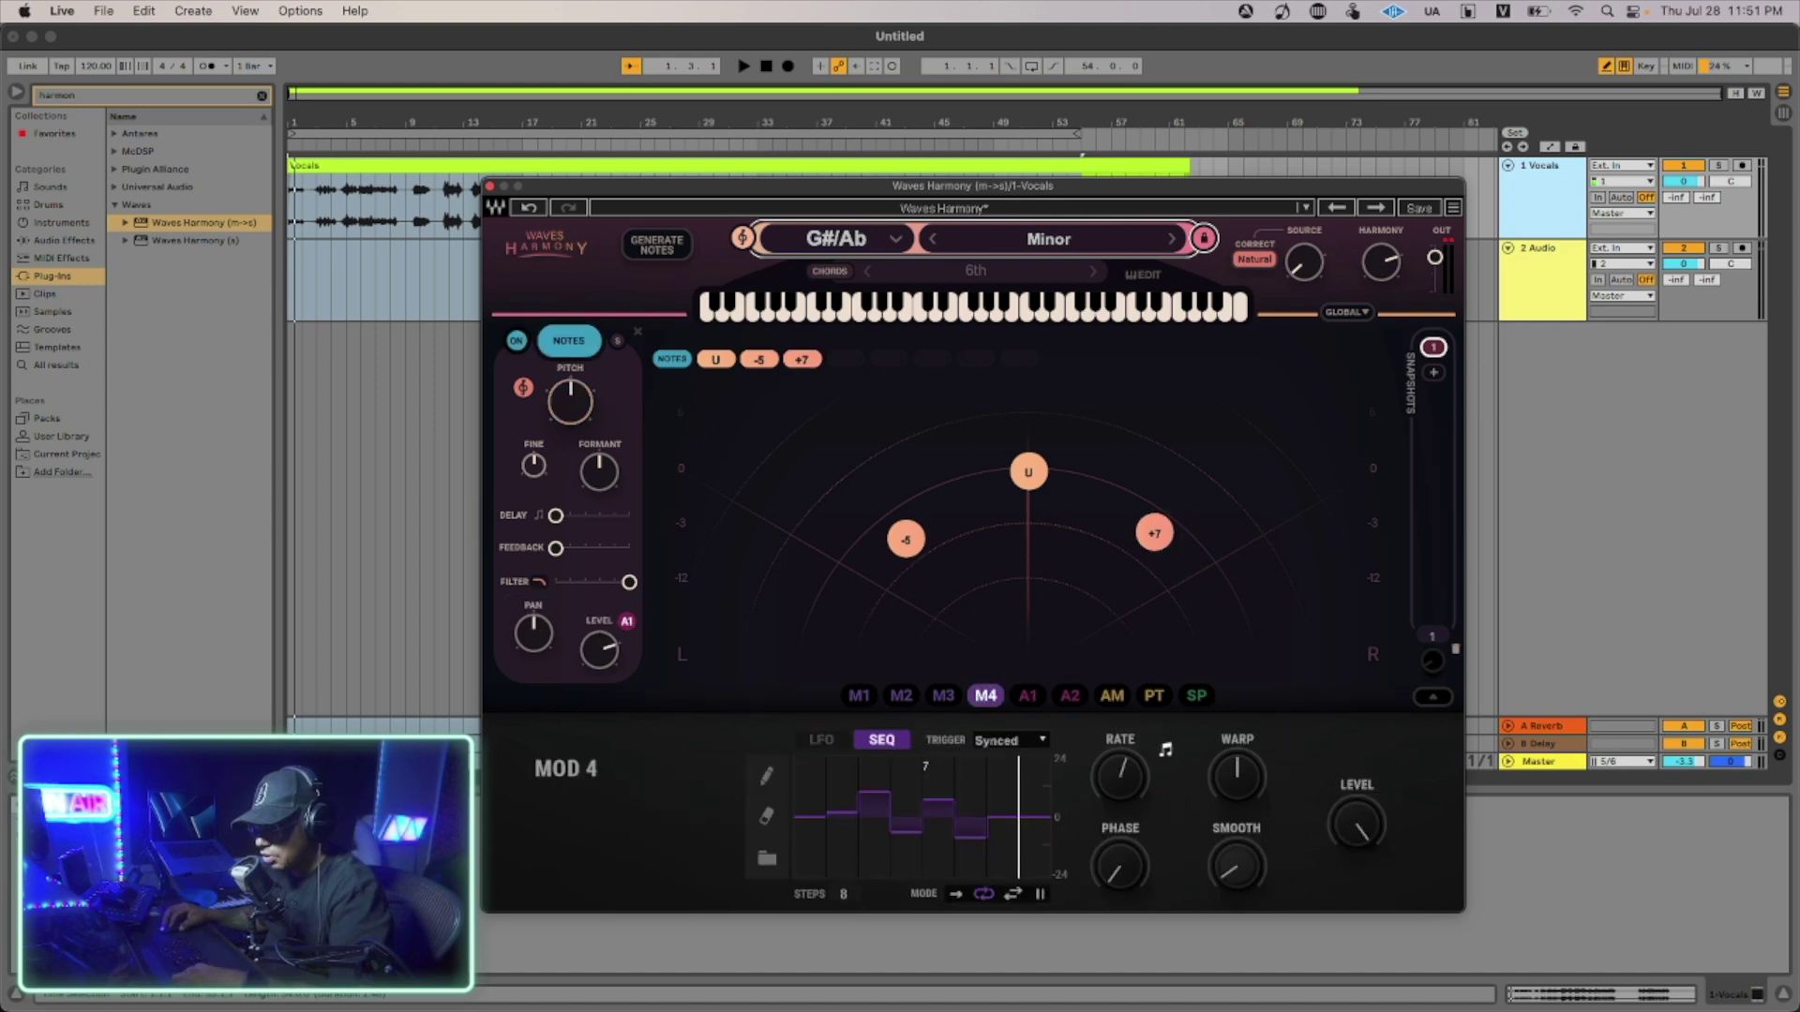
left_click(1037, 701)
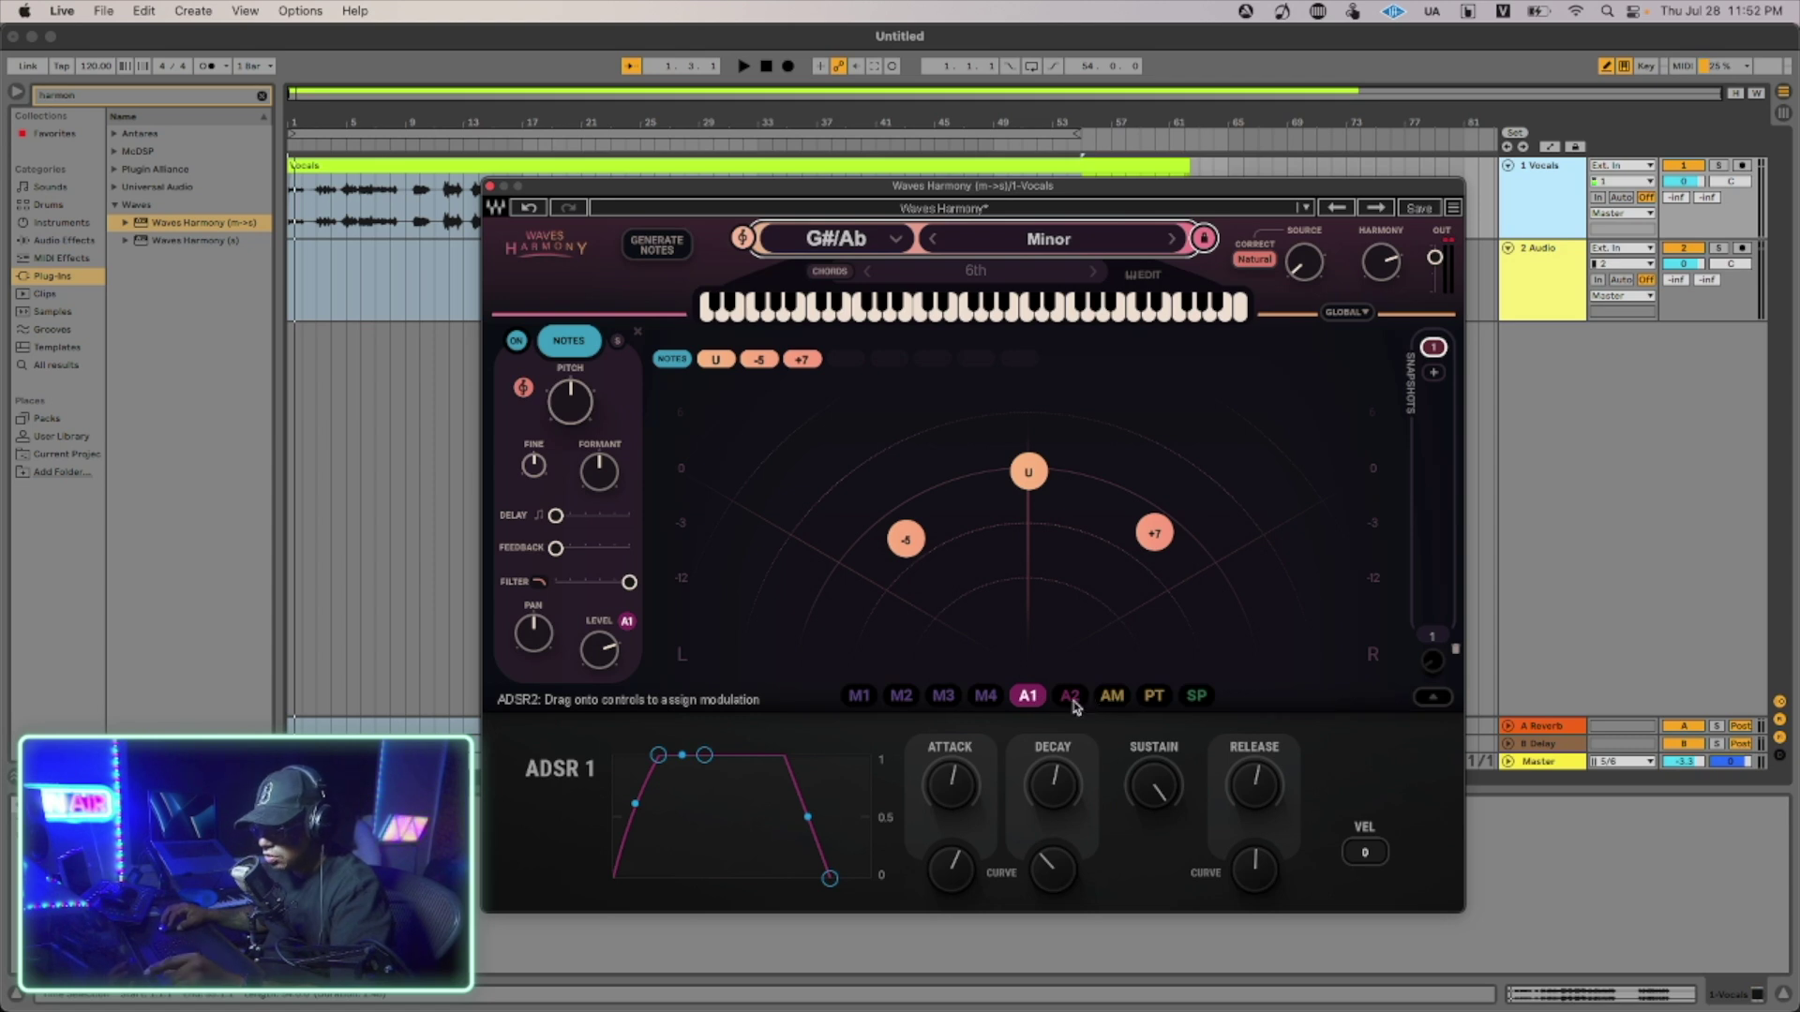
left_click(1027, 695)
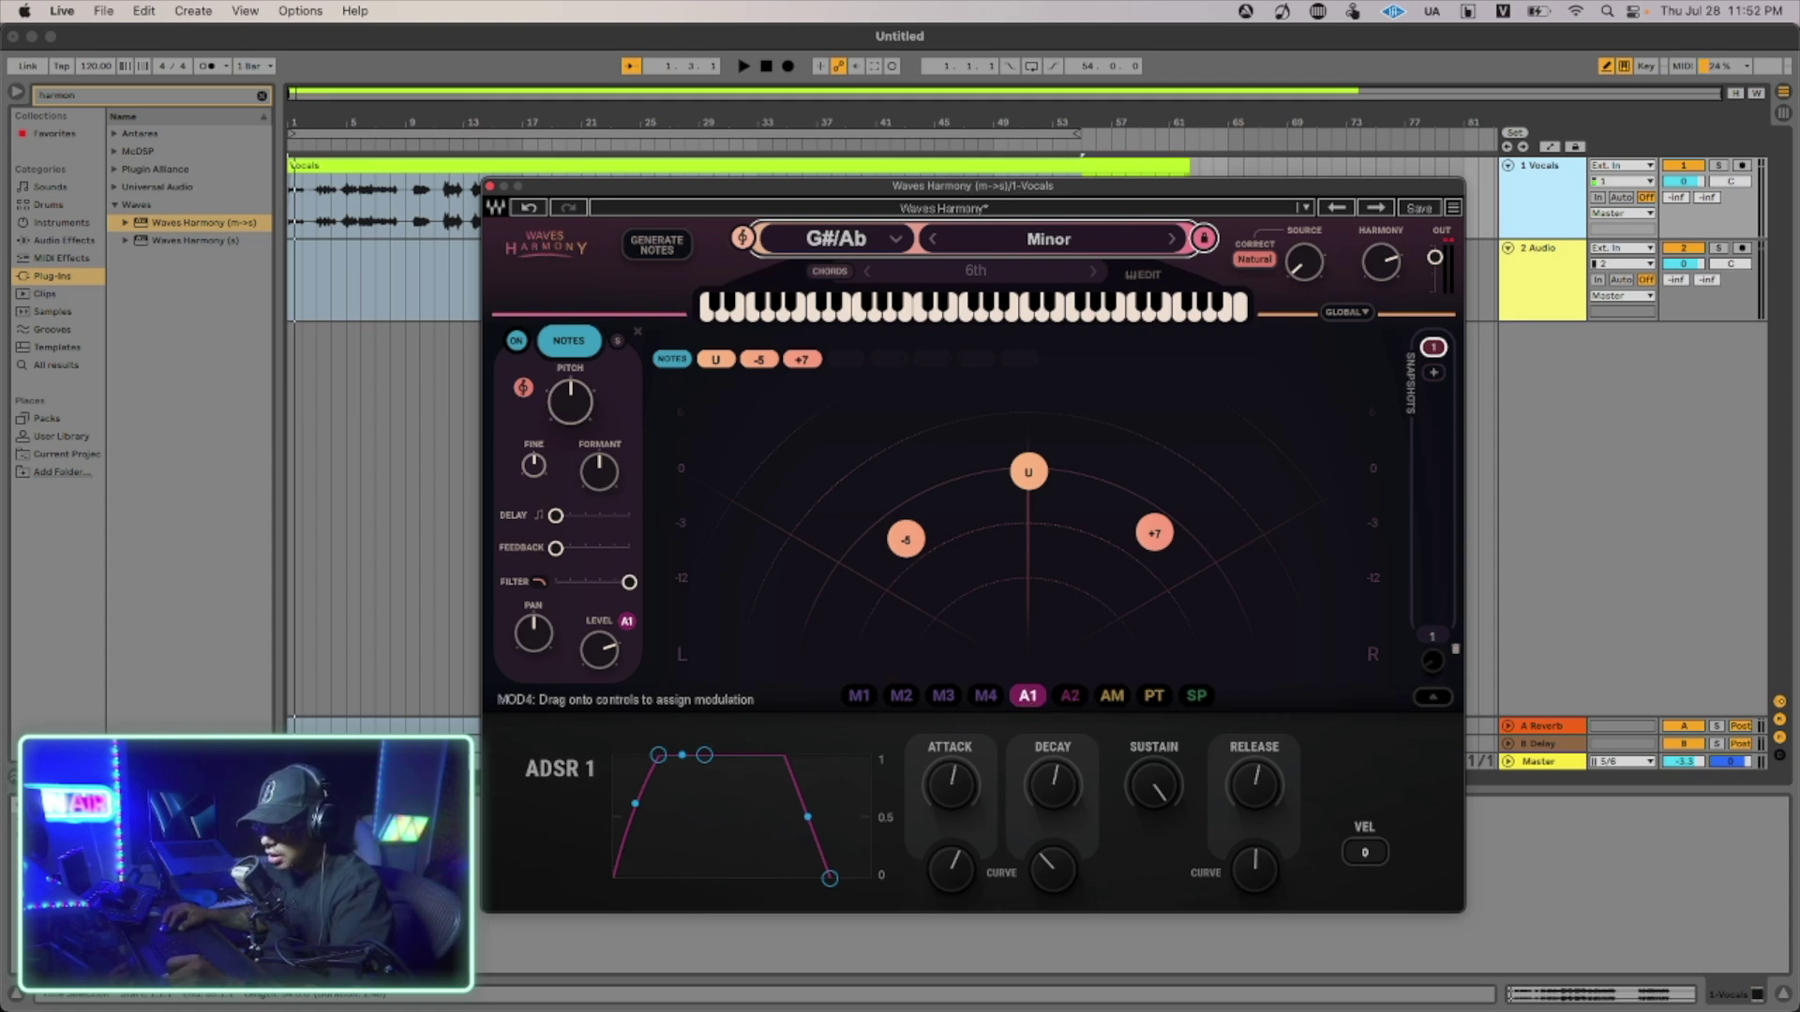
left_click(985, 695)
left_click(943, 695)
left_click(859, 695)
left_click(901, 696)
left_click(943, 696)
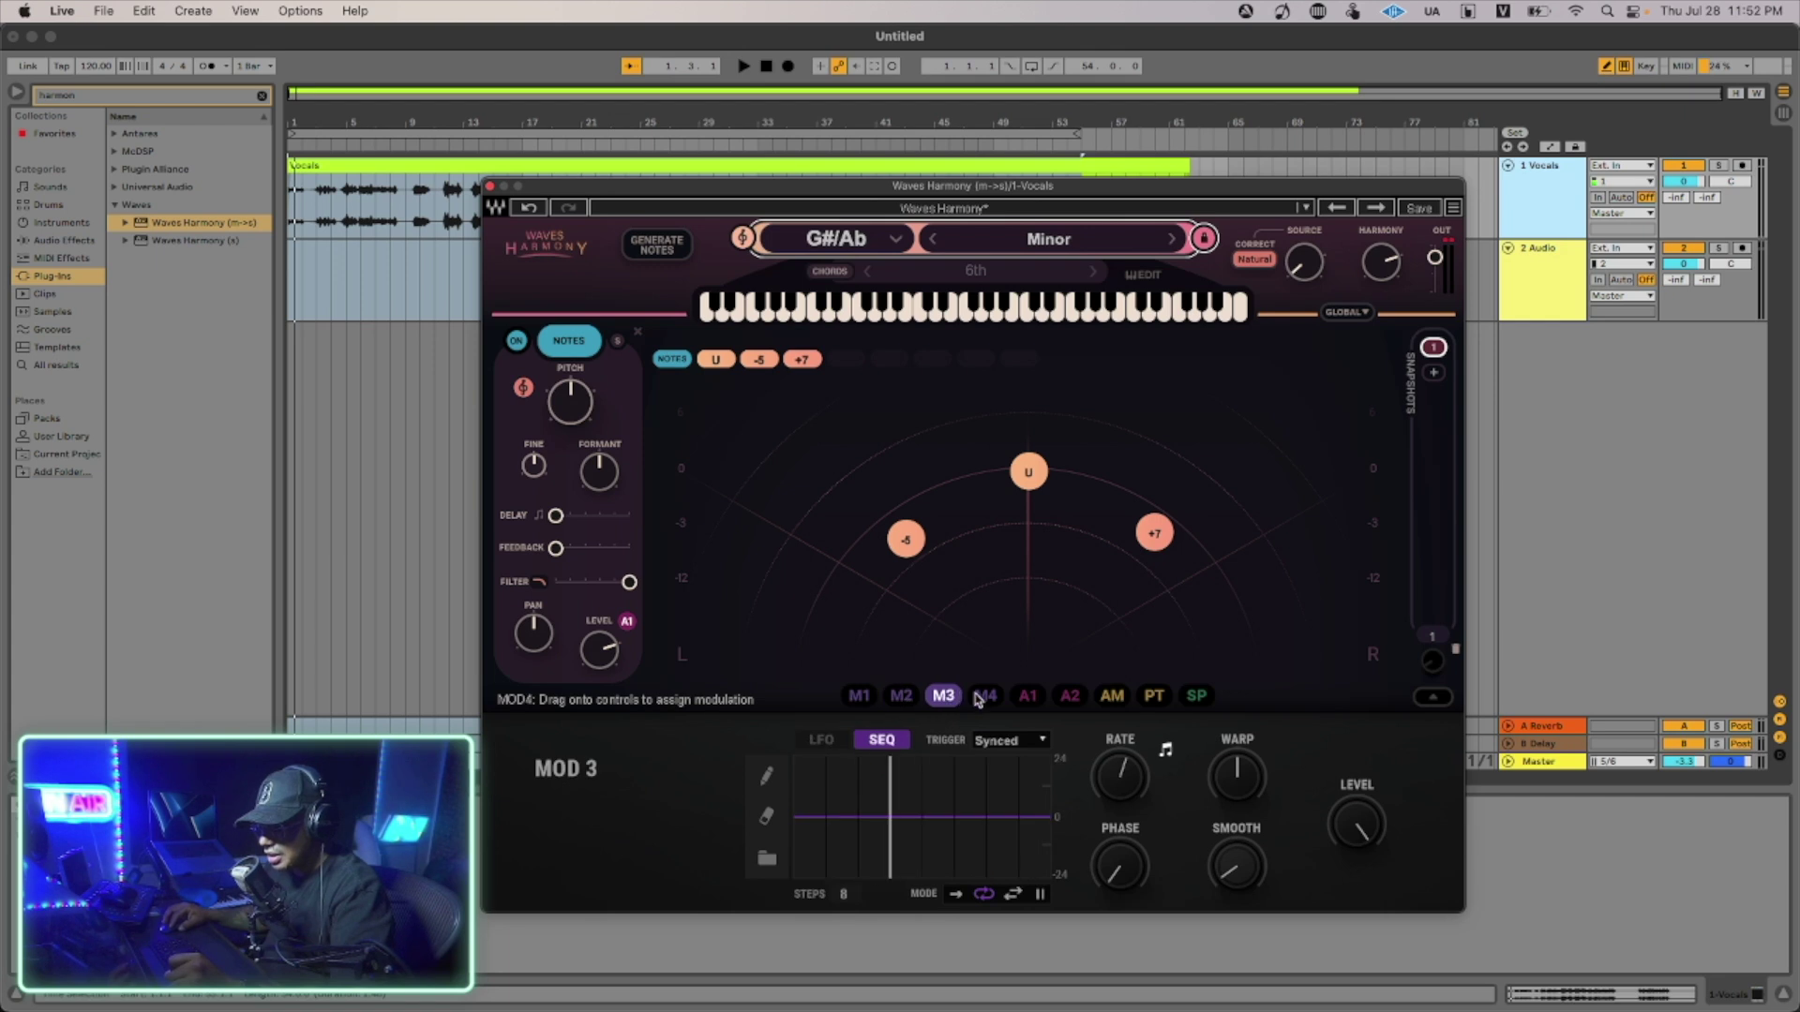
left_click(1111, 696)
left_click(1141, 703)
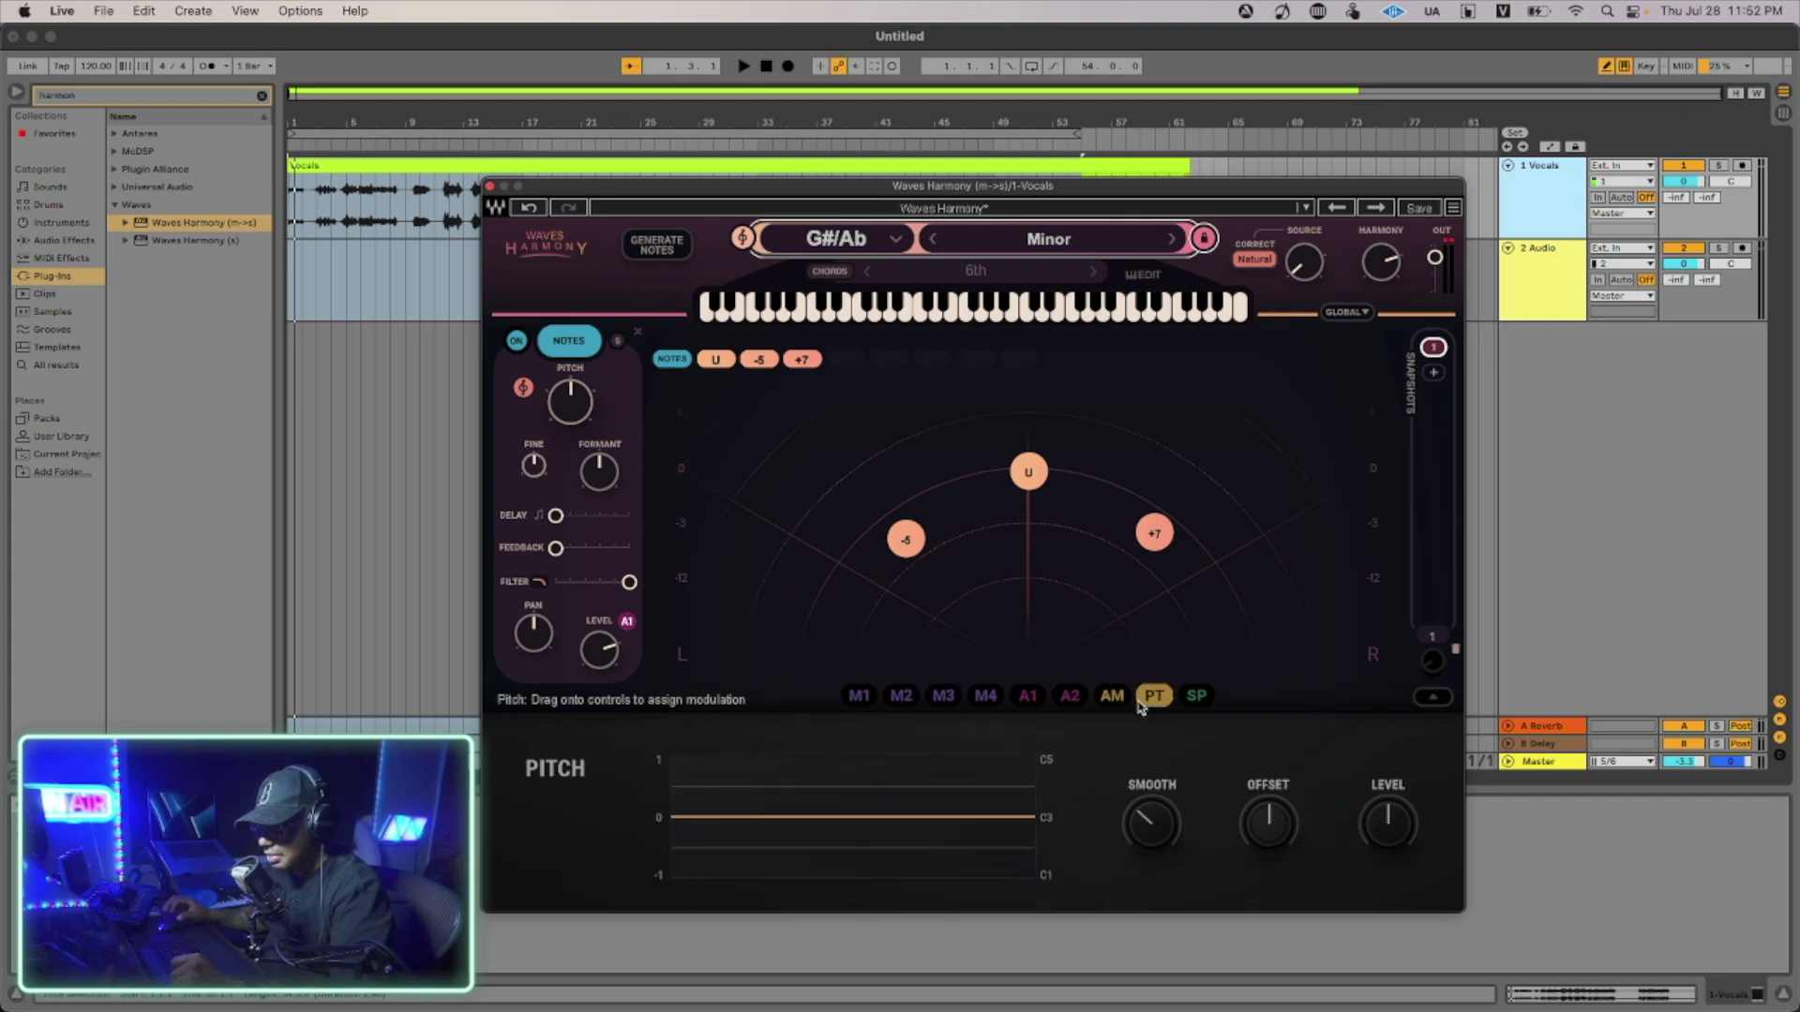
left_click(1110, 698)
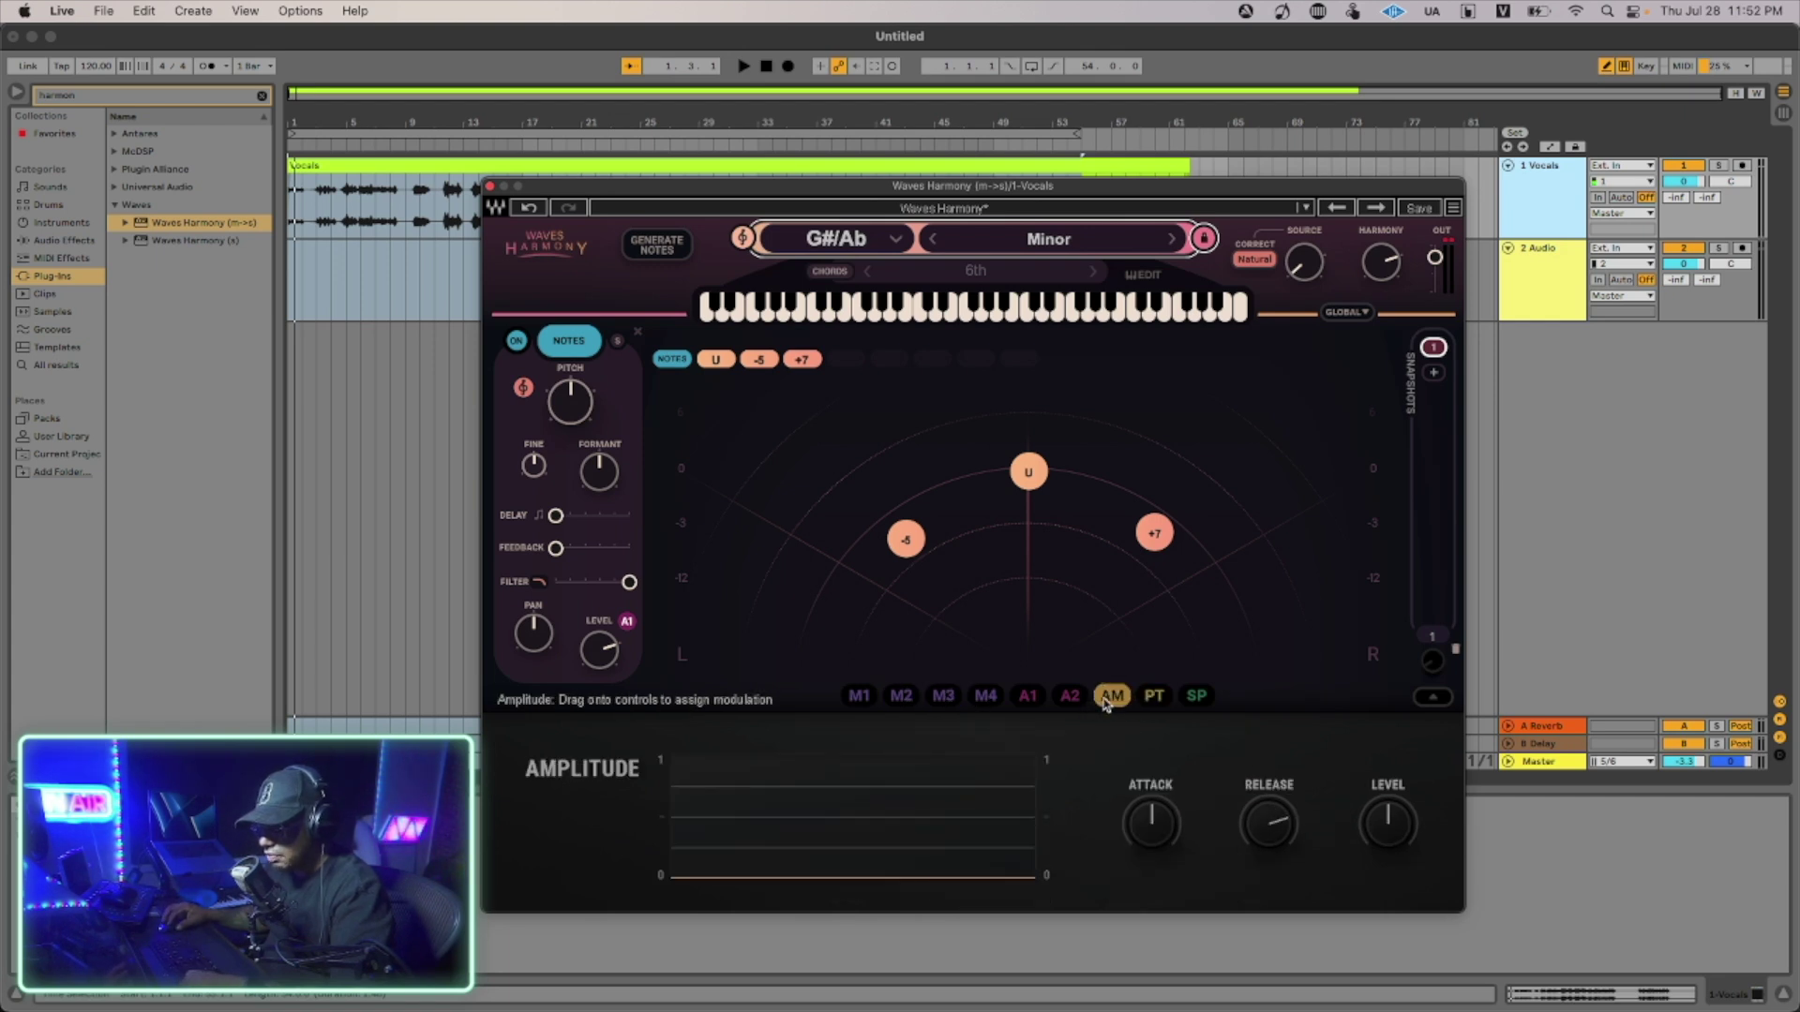
left_click(1192, 698)
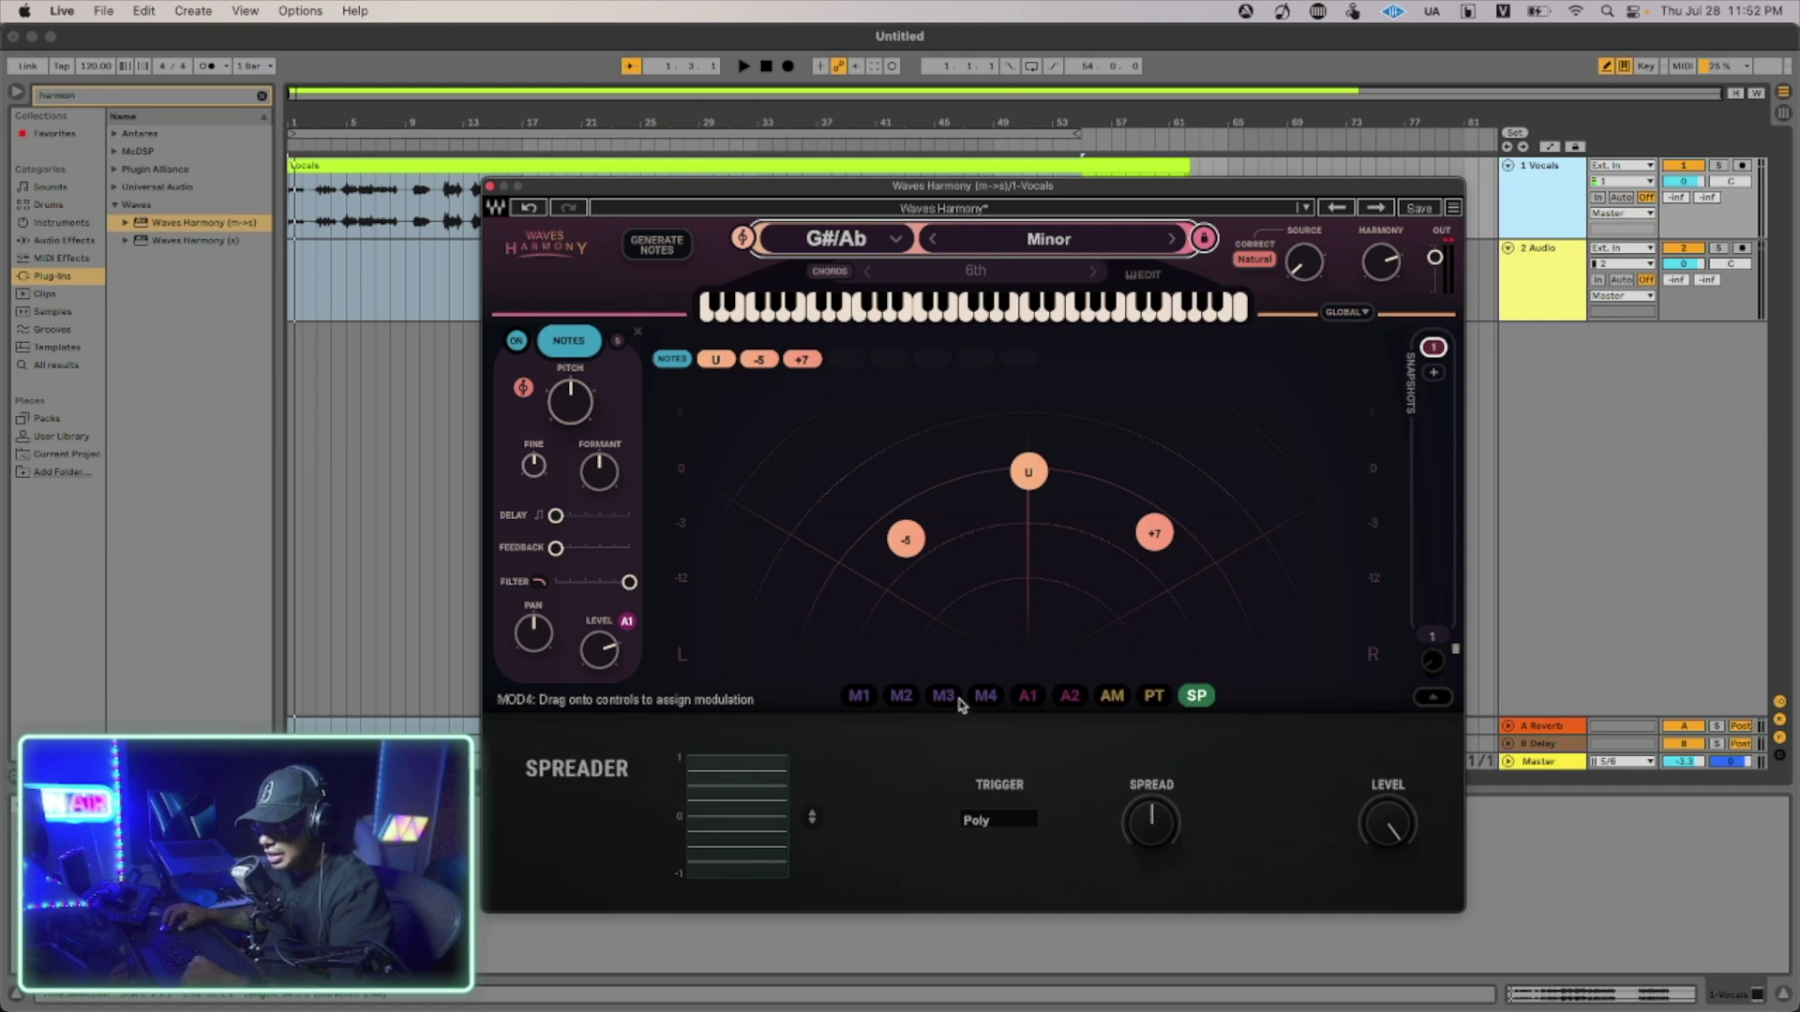
left_click(861, 697)
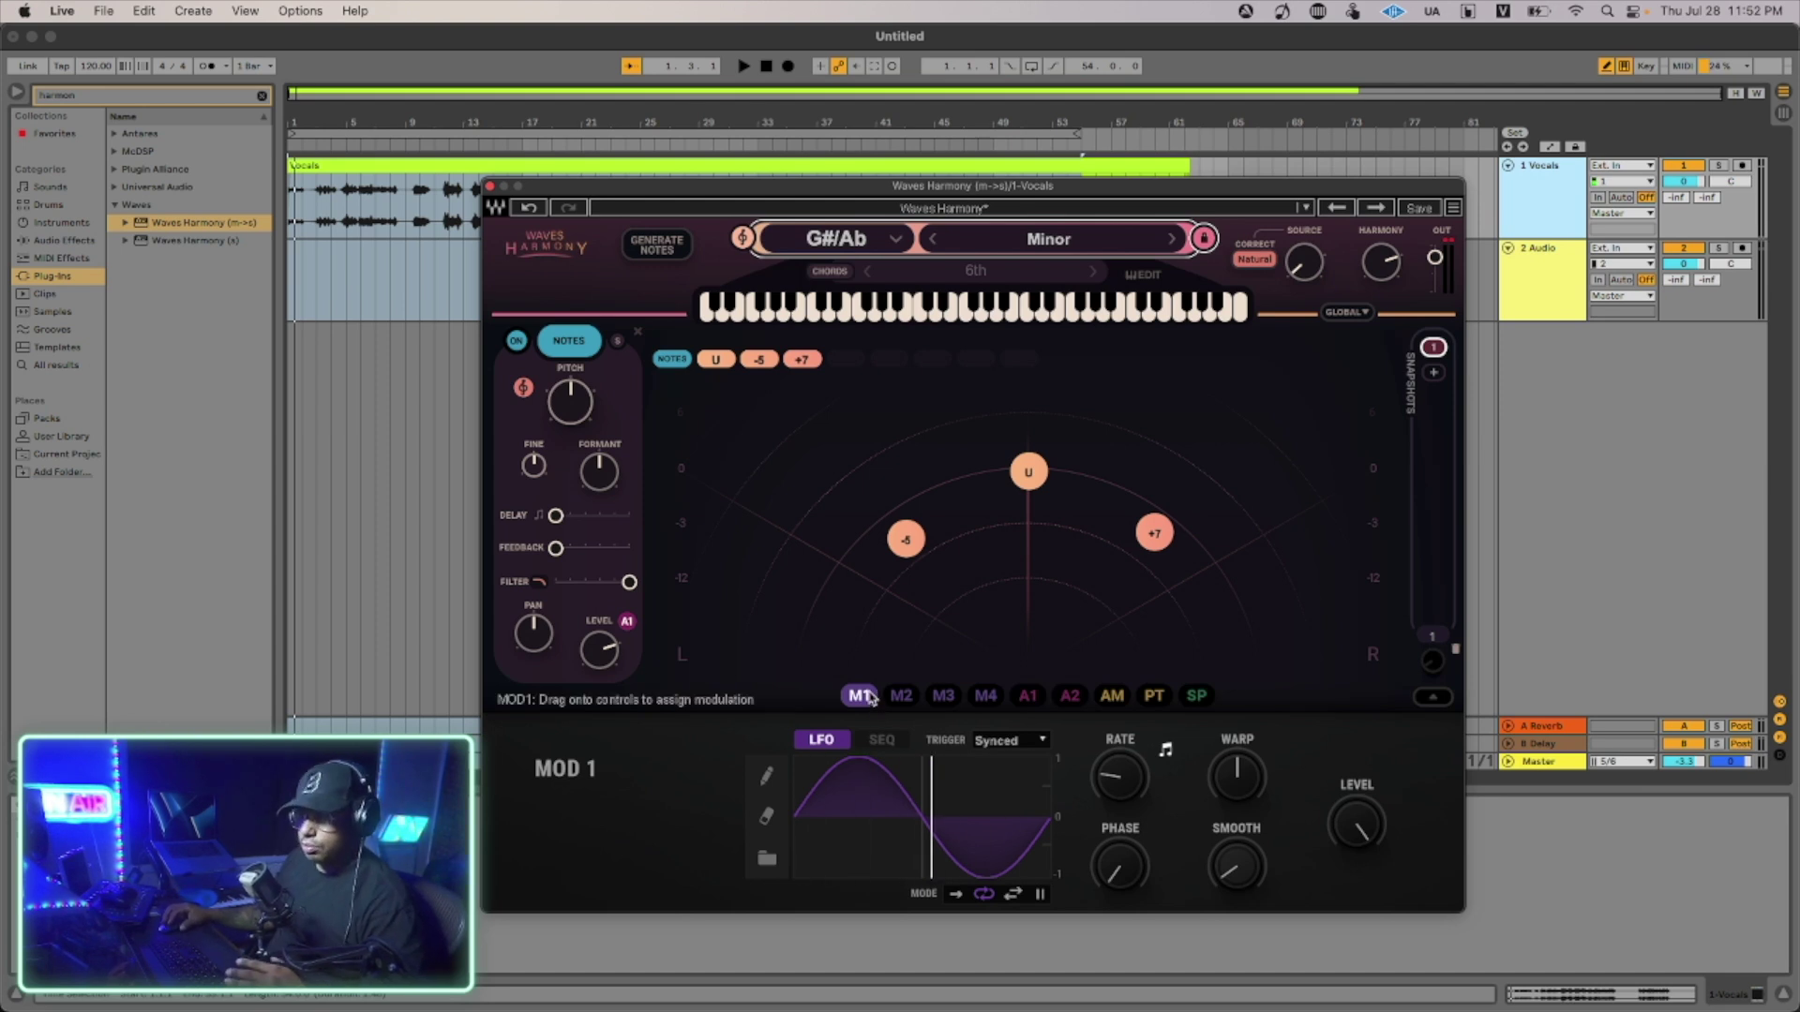
mouse_move(861, 697)
left_mouse_down()
mouse_move(804, 737)
mouse_move(899, 695)
mouse_move(857, 711)
mouse_move(590, 487)
mouse_move(588, 445)
mouse_move(605, 478)
mouse_move(575, 386)
mouse_move(676, 579)
mouse_move(898, 700)
mouse_move(872, 694)
left_mouse_up()
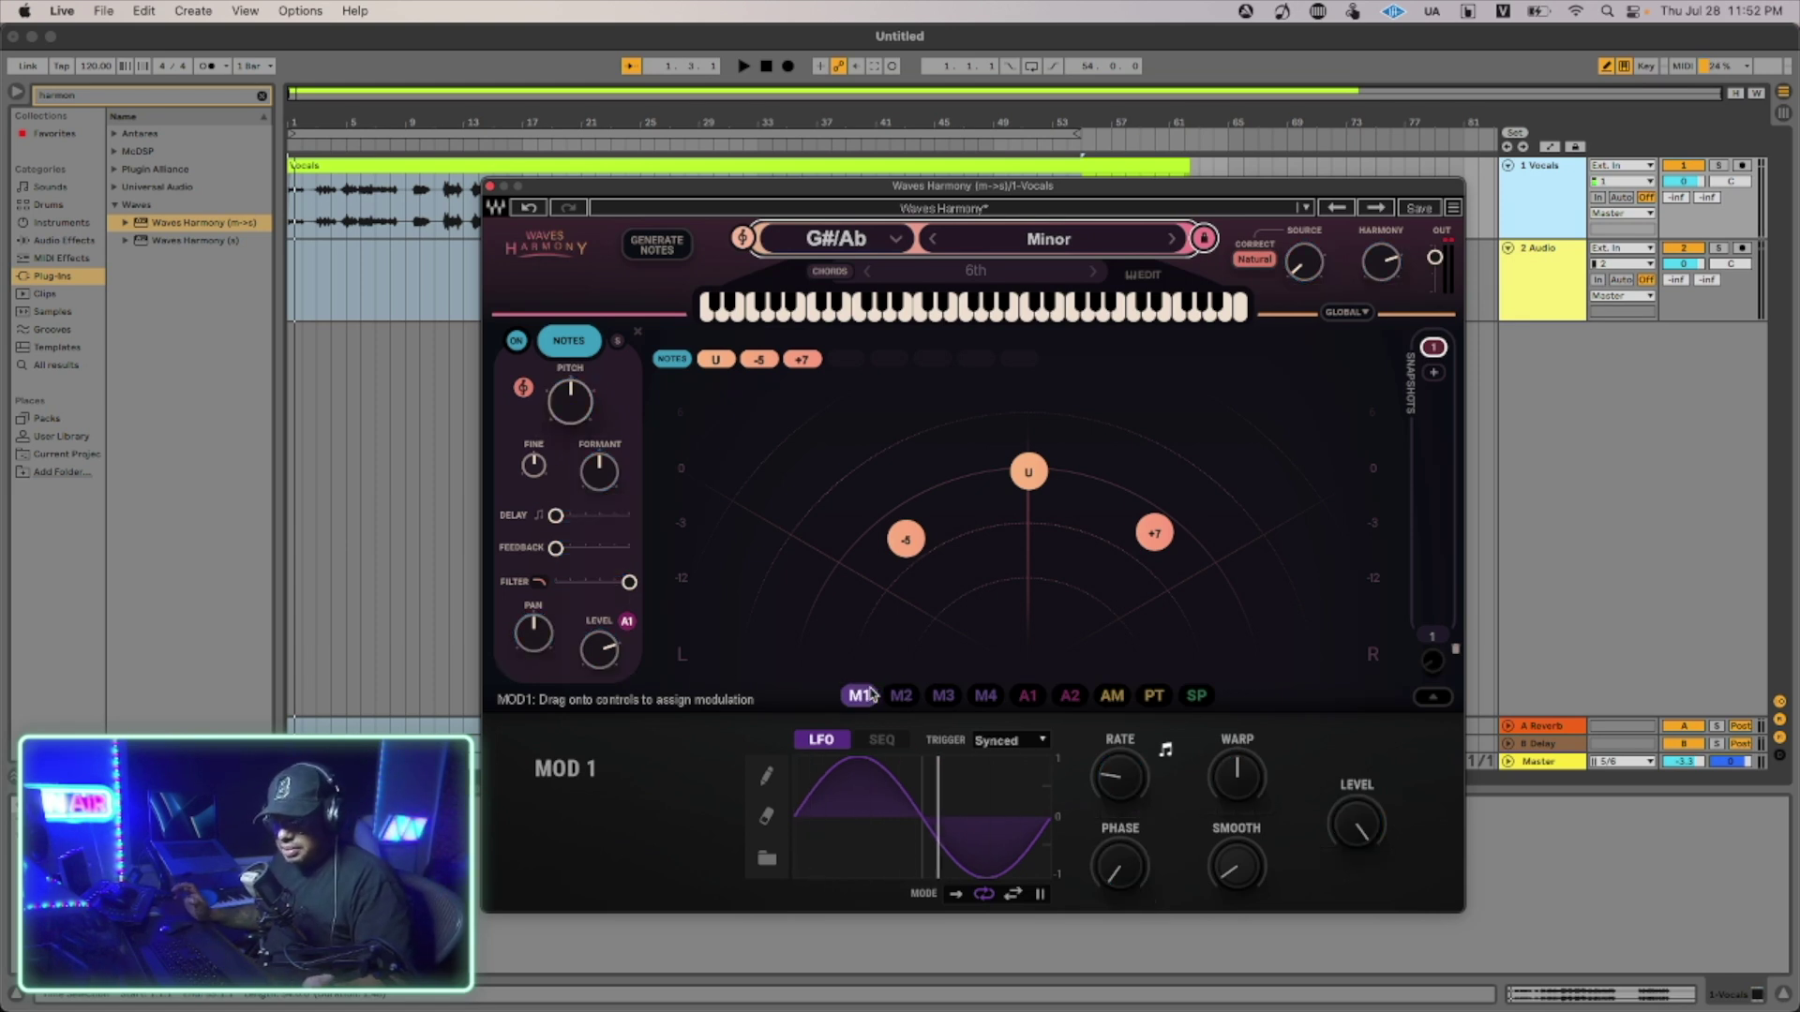
Check the settings of the unison, +7 and −5 voices, and assign Mod 1 to the −5 voice's pan.
left_click(914, 544)
left_click(1028, 473)
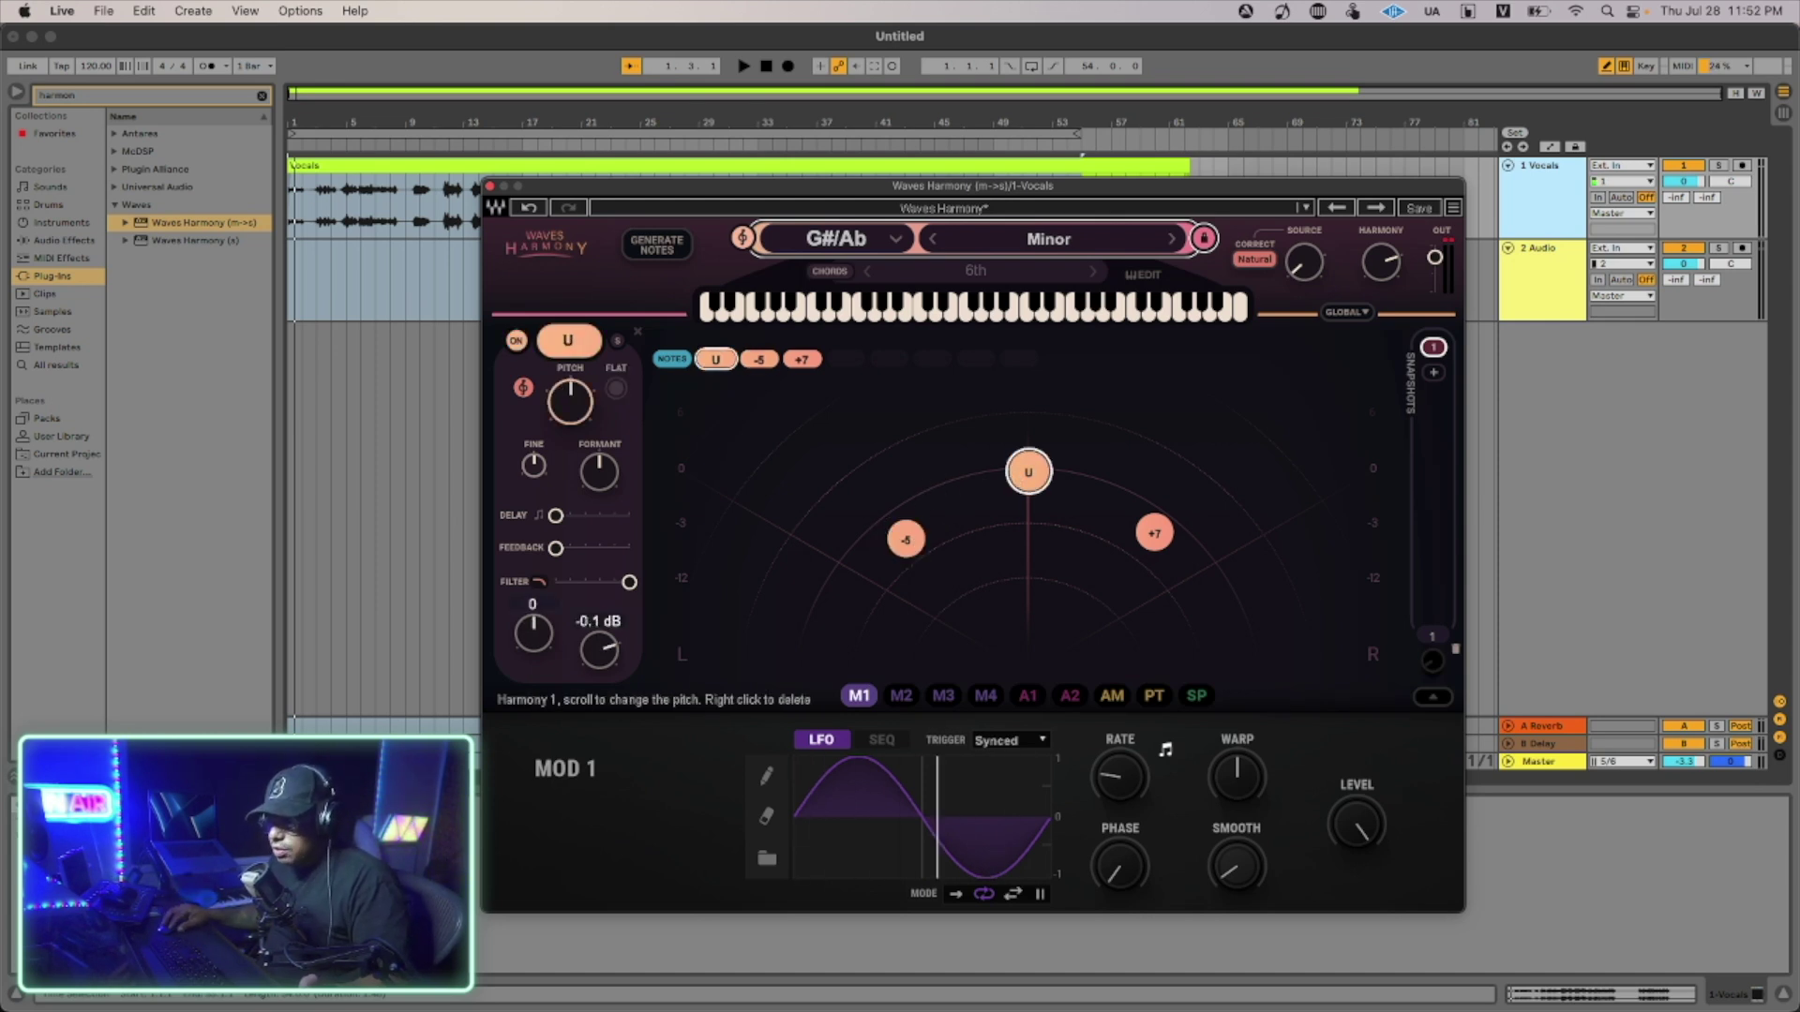
left_click(1167, 533)
left_click(919, 544)
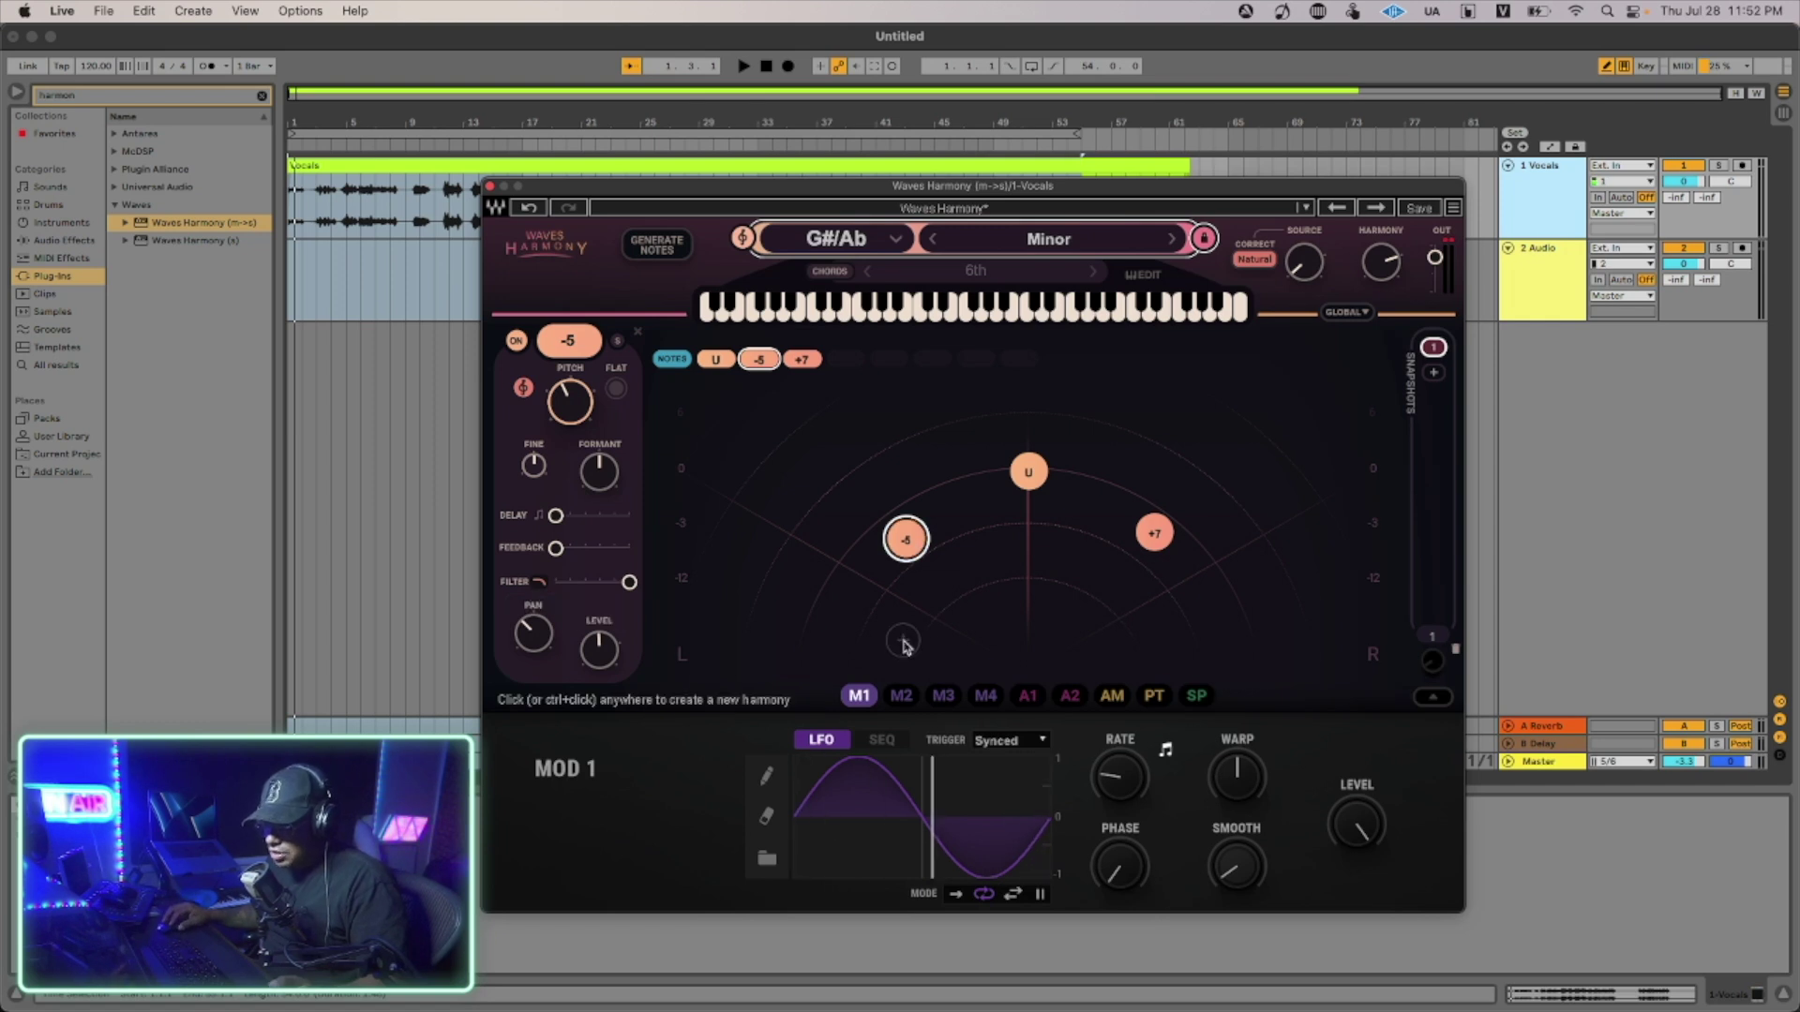
left_click_drag(859, 695, 540, 629)
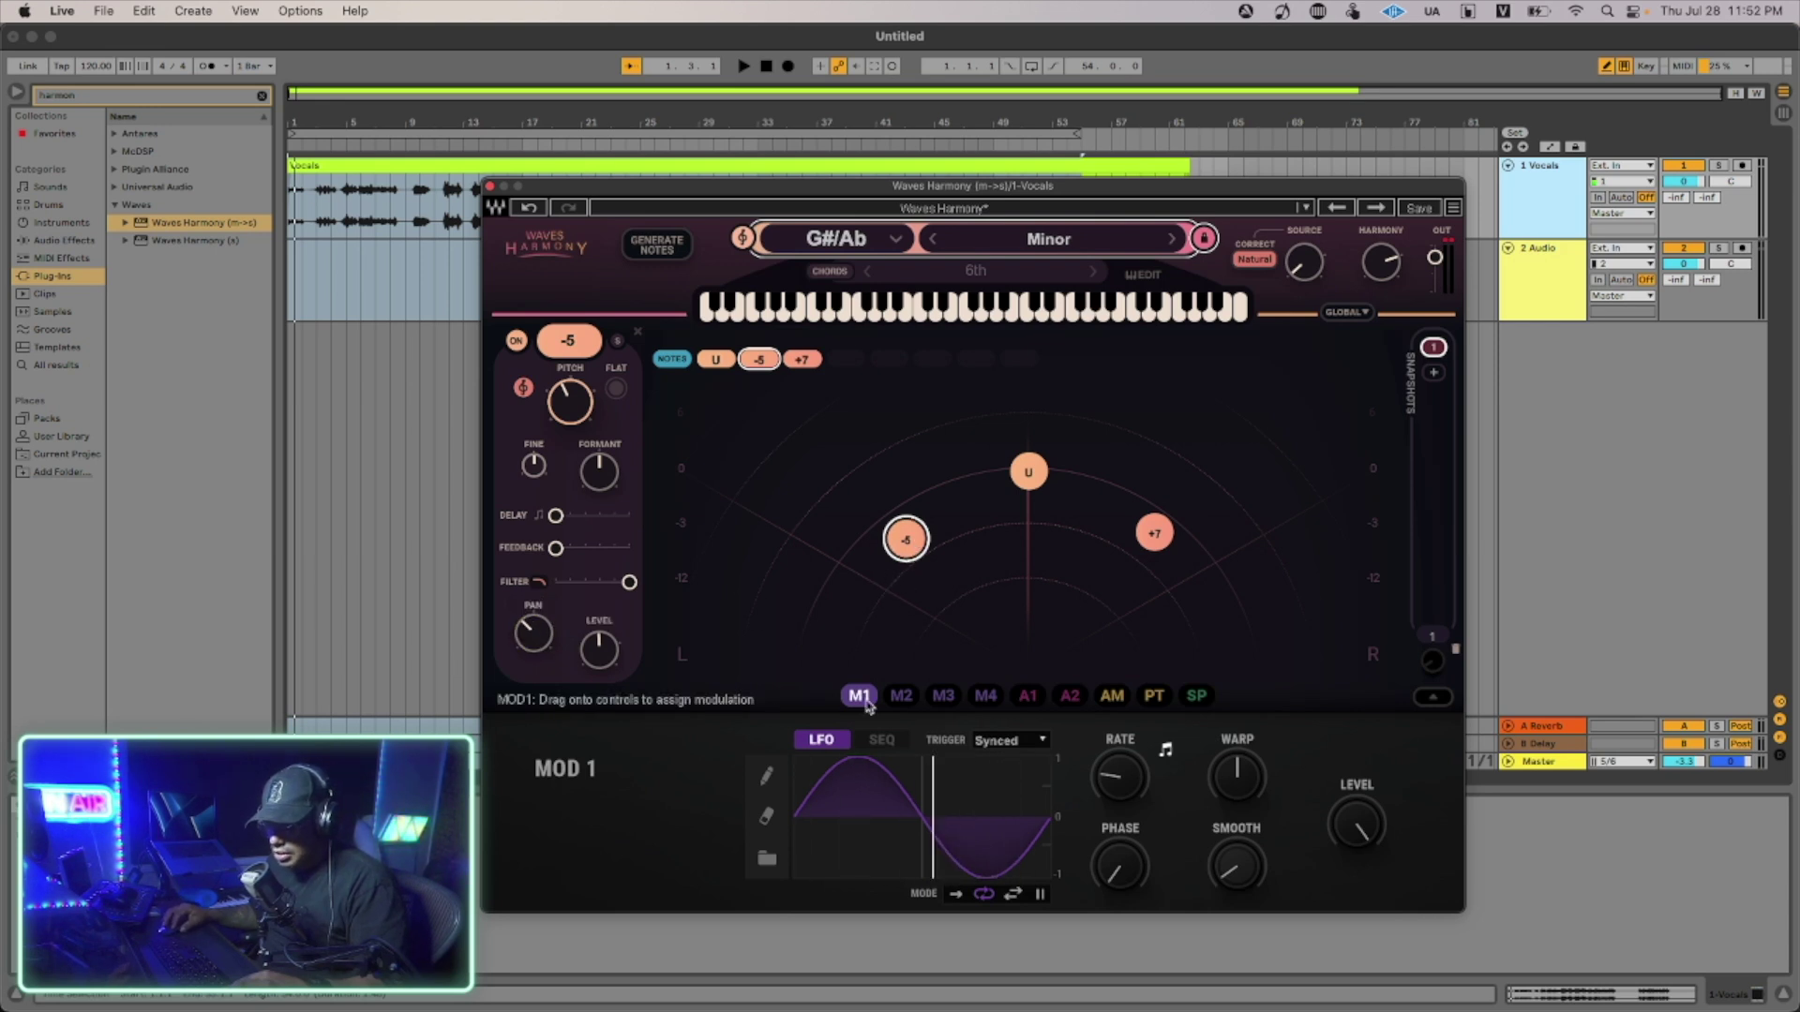
left_click_drag(860, 695, 533, 634)
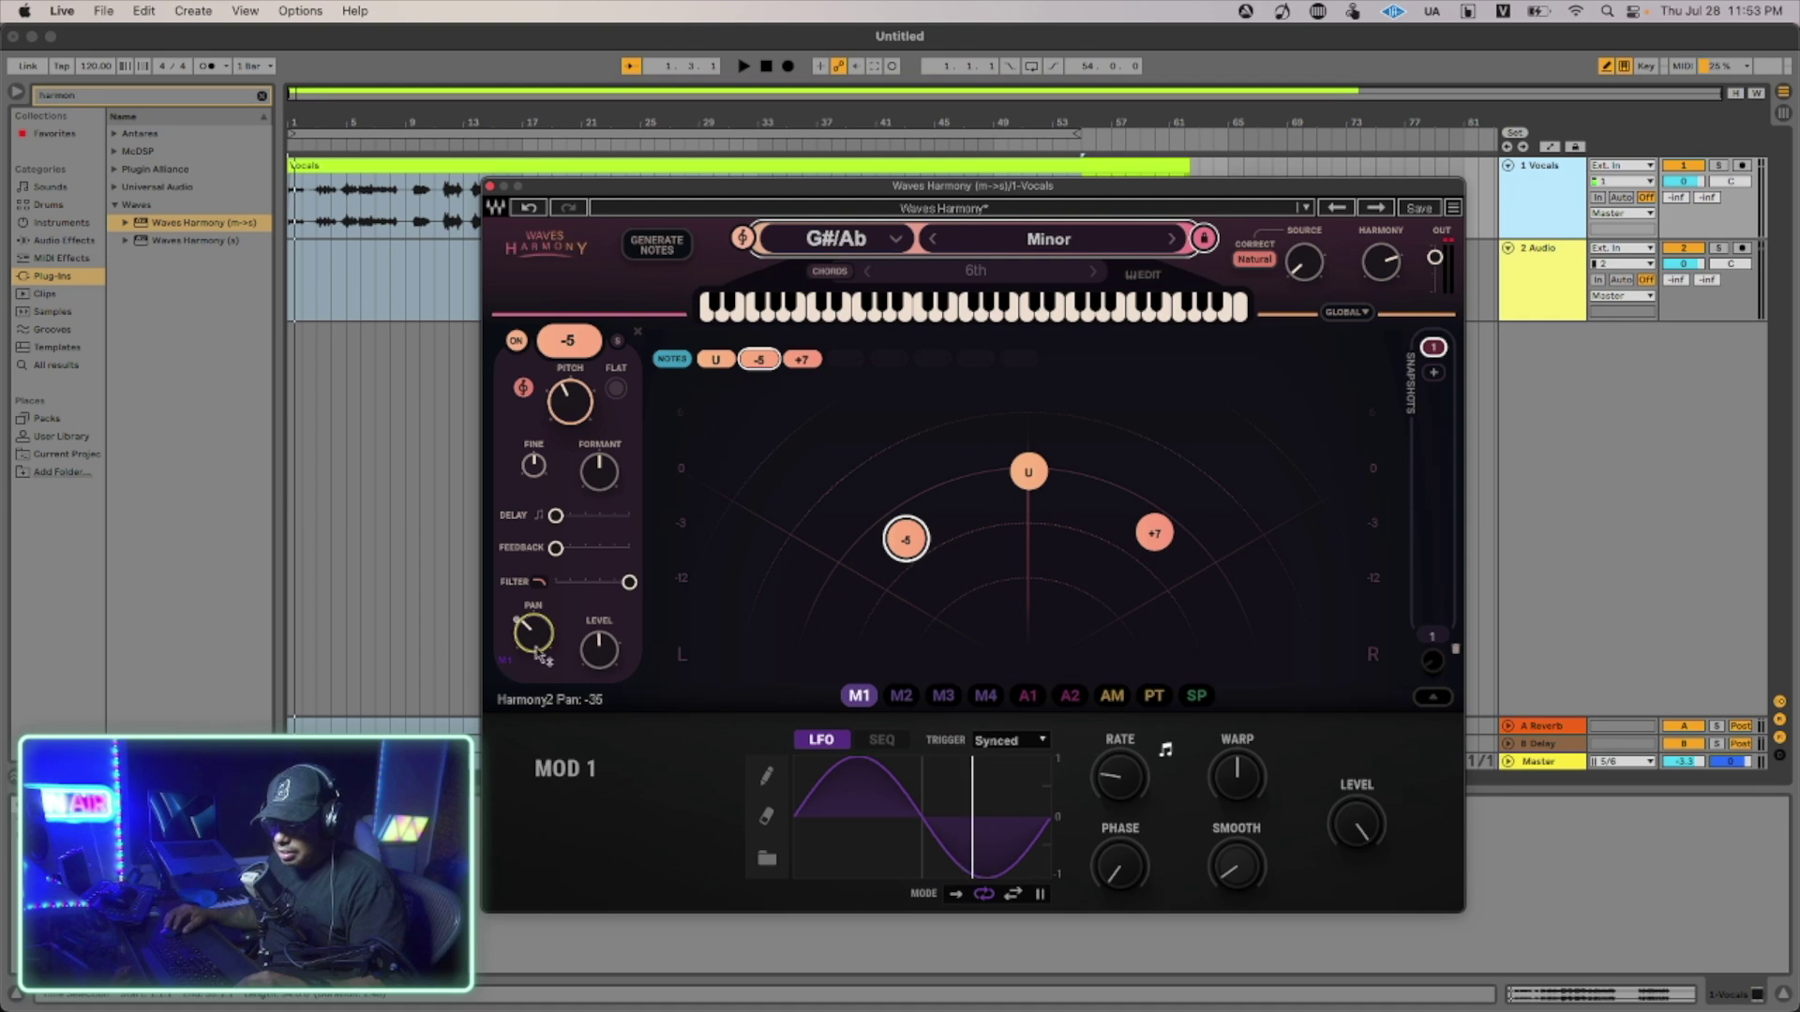
left_click(500, 666)
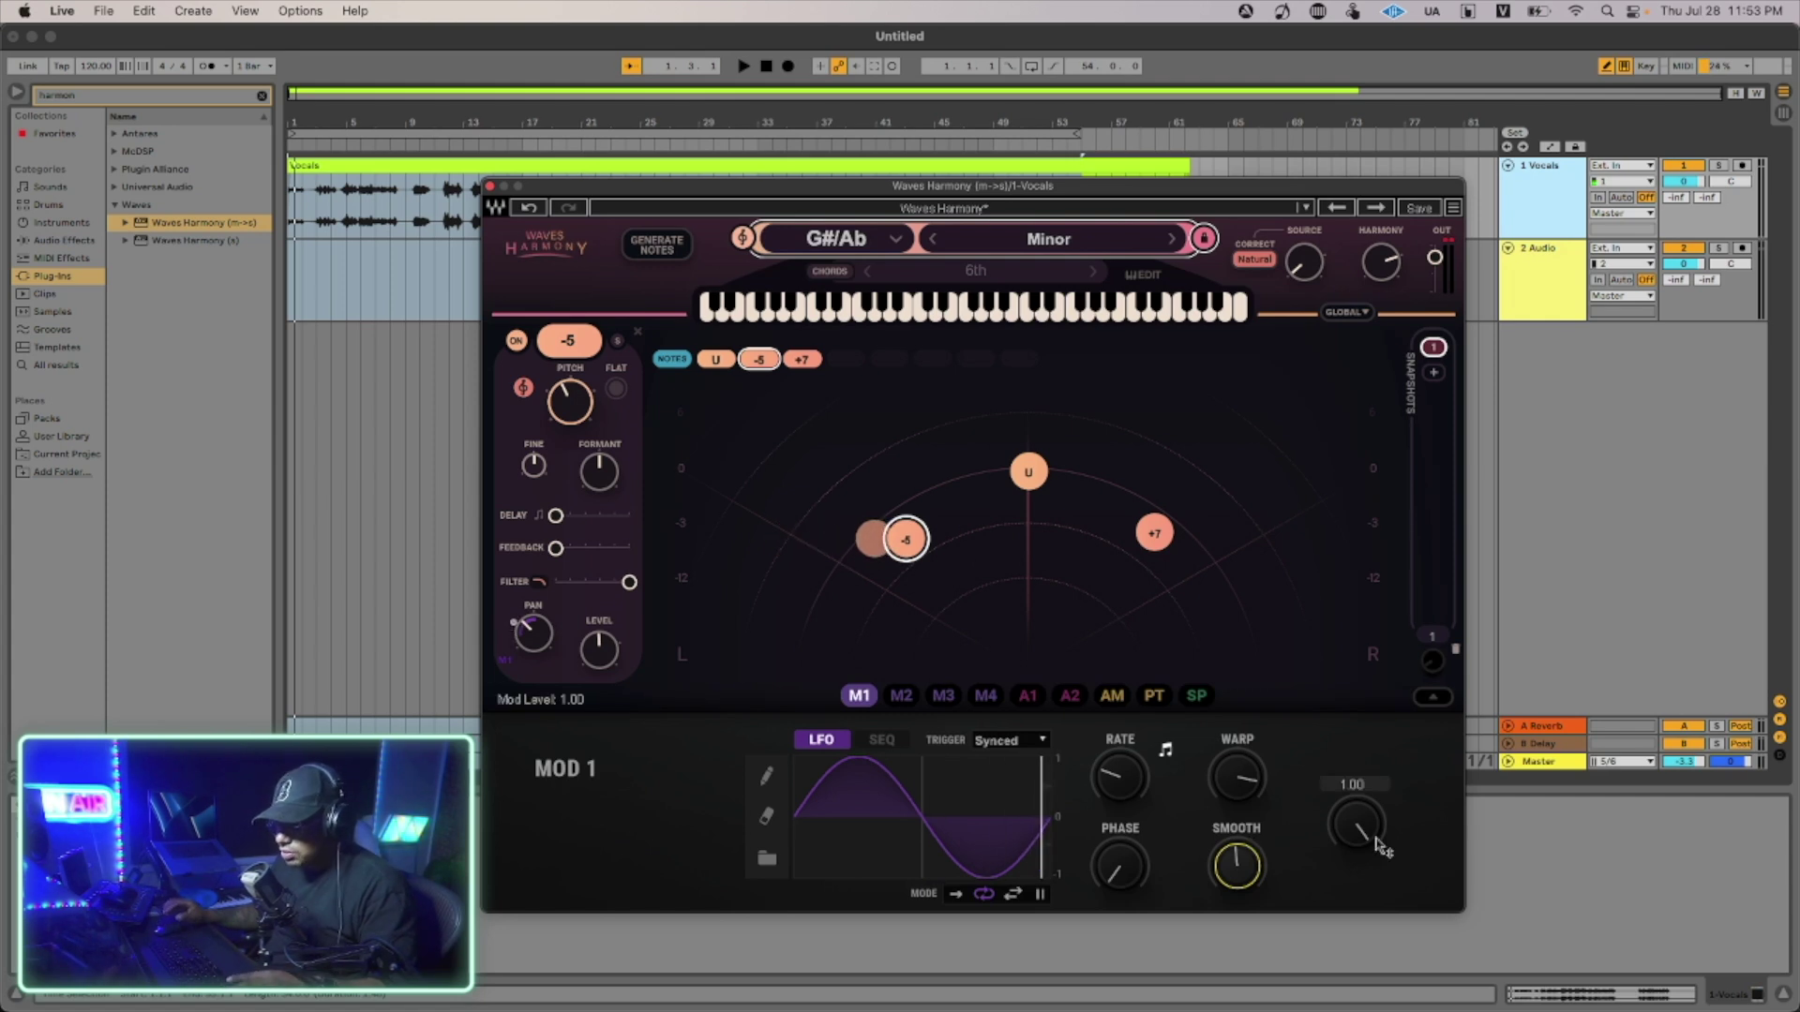
Play the vocal while raising Mod 1's rate to speed up the −5 voice's panning, and stop playback.
key("space")
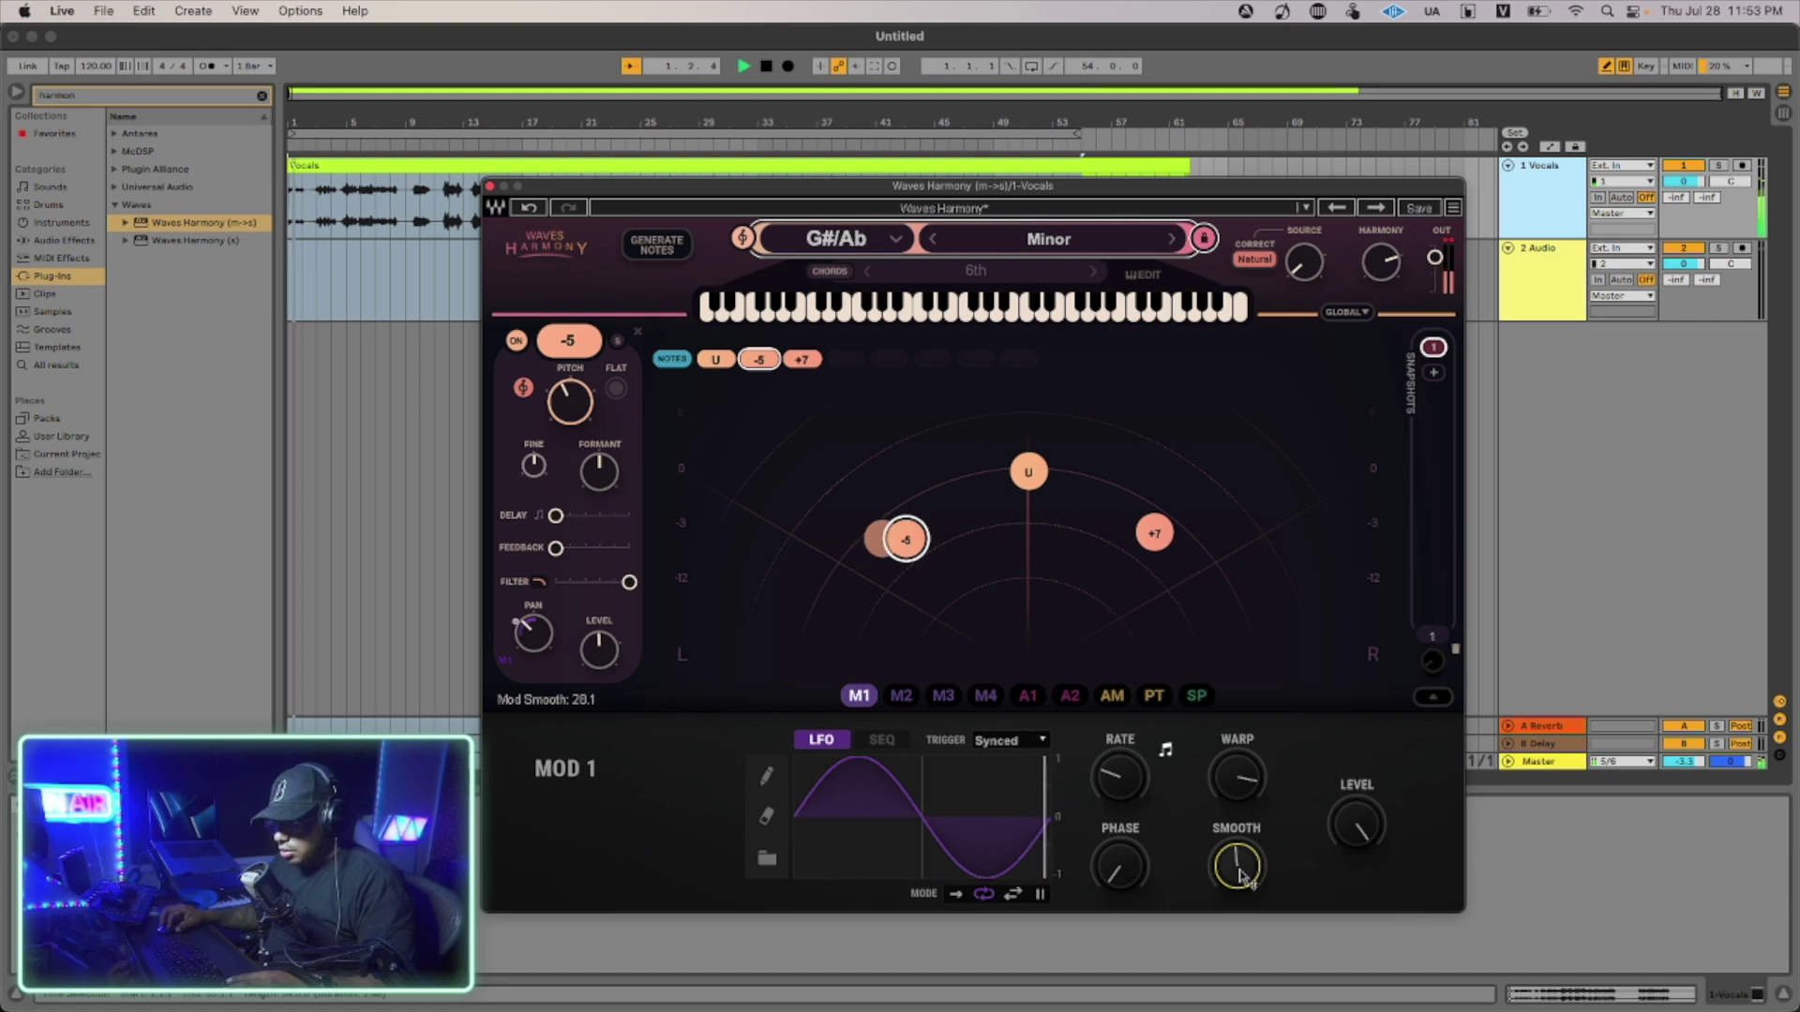
left_click_drag(1119, 792, 1120, 773)
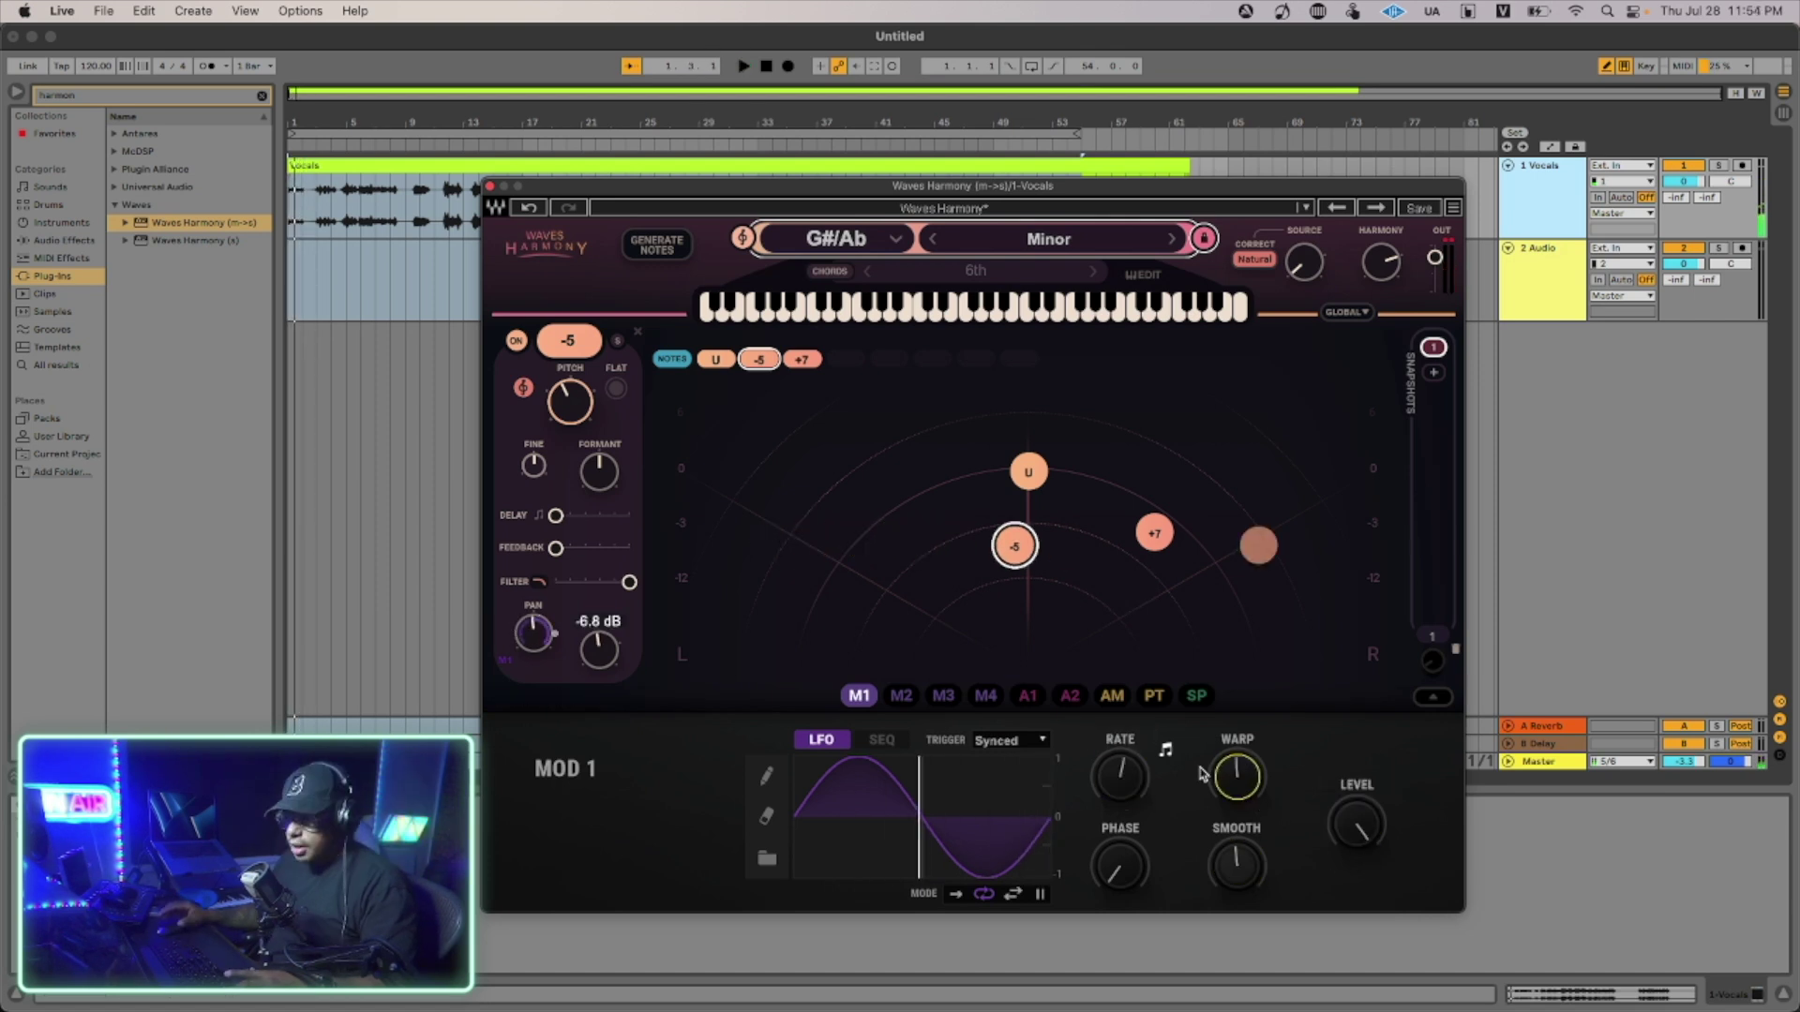
key("space")
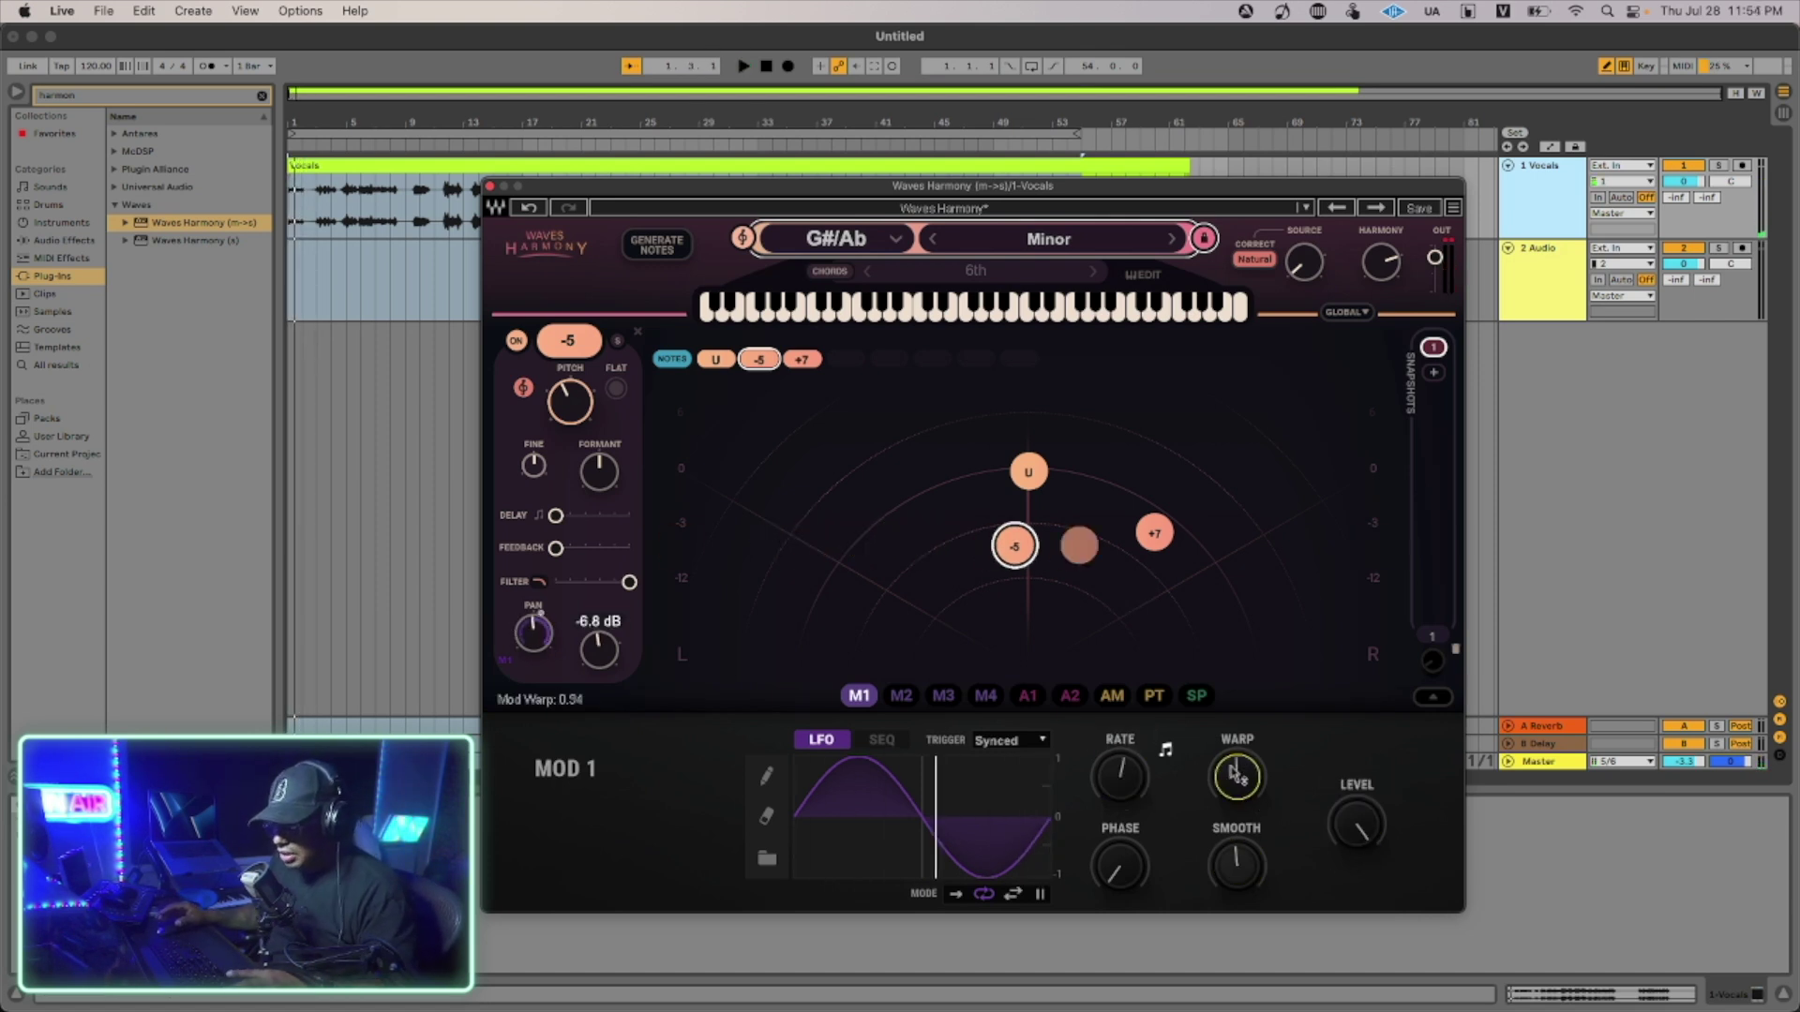
Play the vocal and slow Mod 1's rate to 1/2T to hear the −5 voice pan more gradually.
mouse_move(1234, 773)
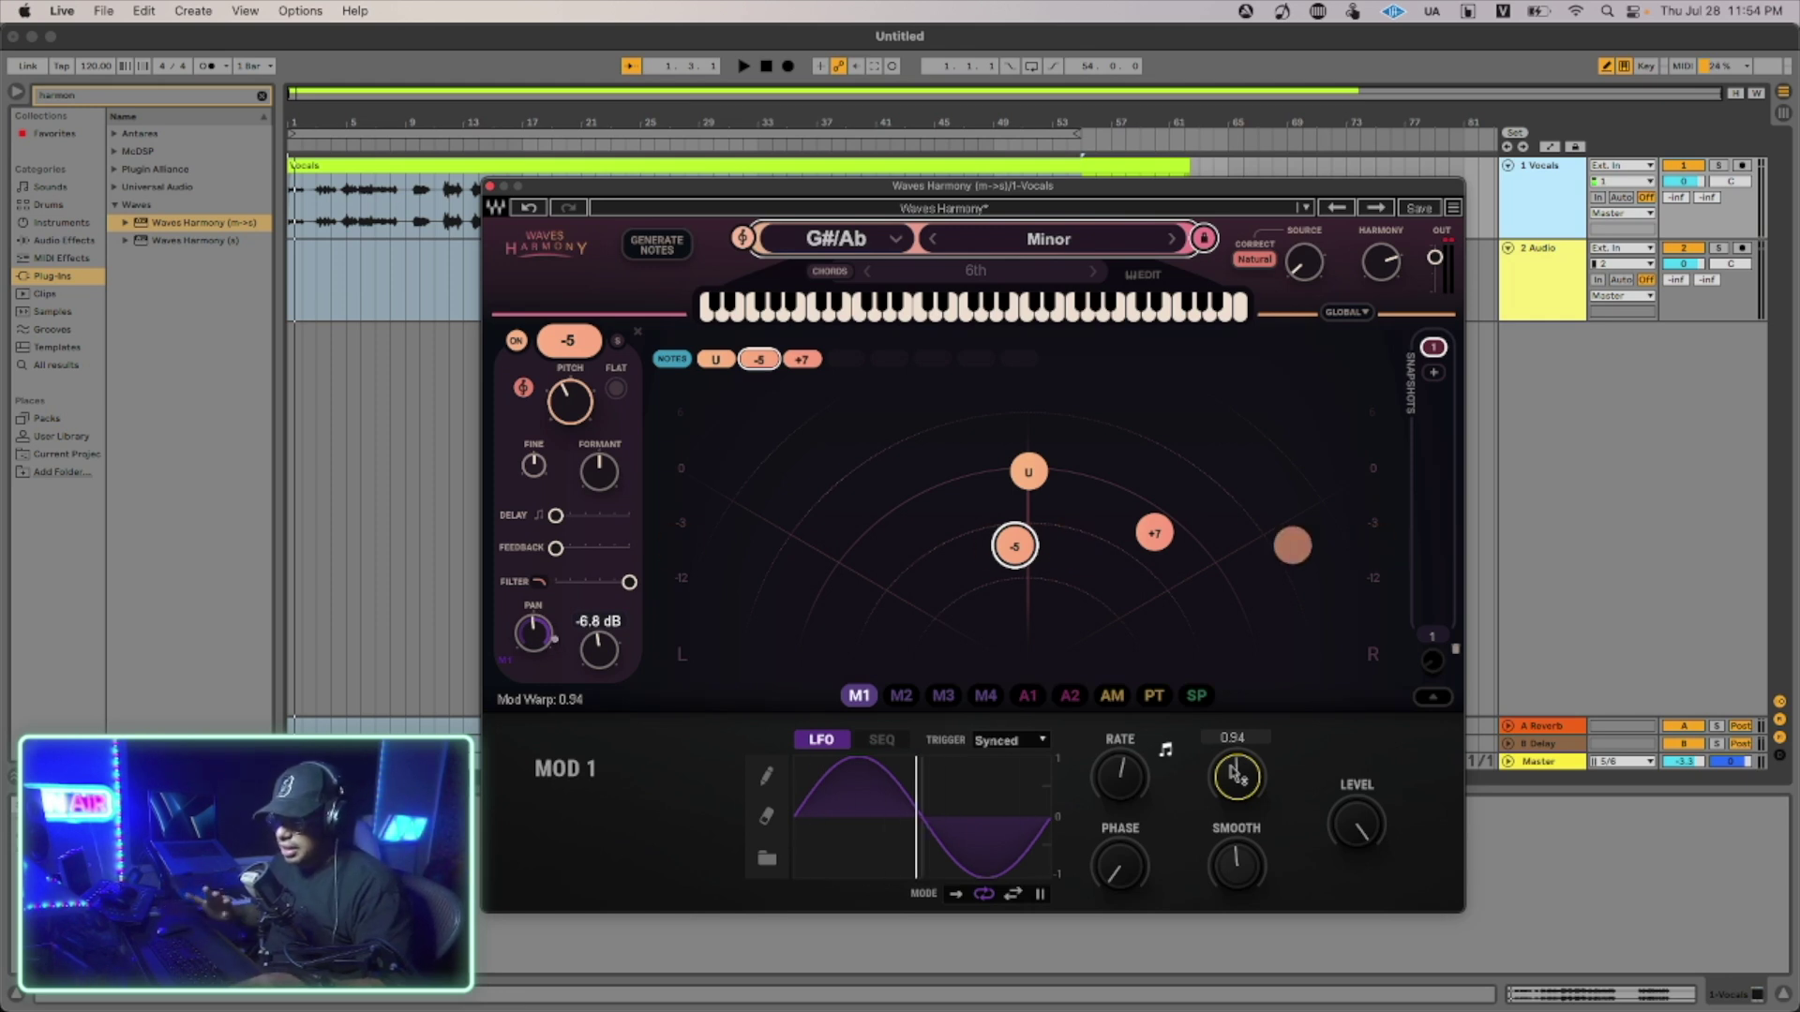
key("space")
mouse_move(1124, 781)
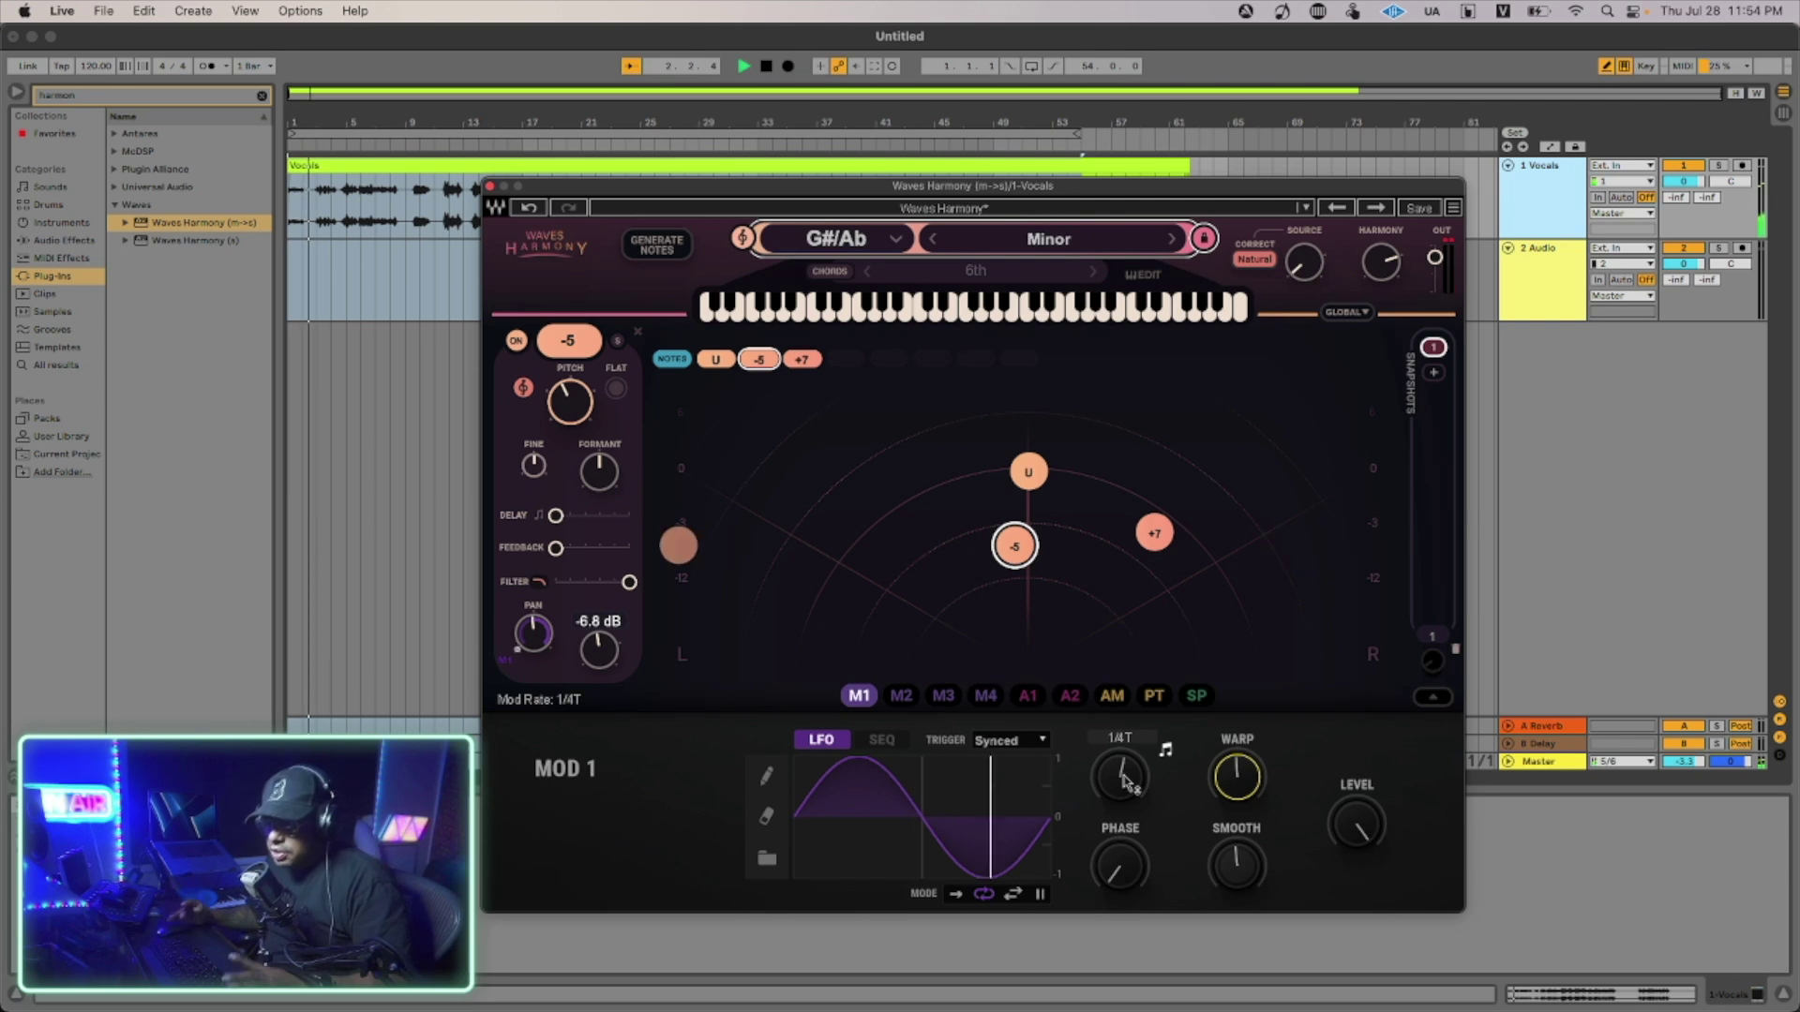
left_click_drag(1125, 781, 1124, 797)
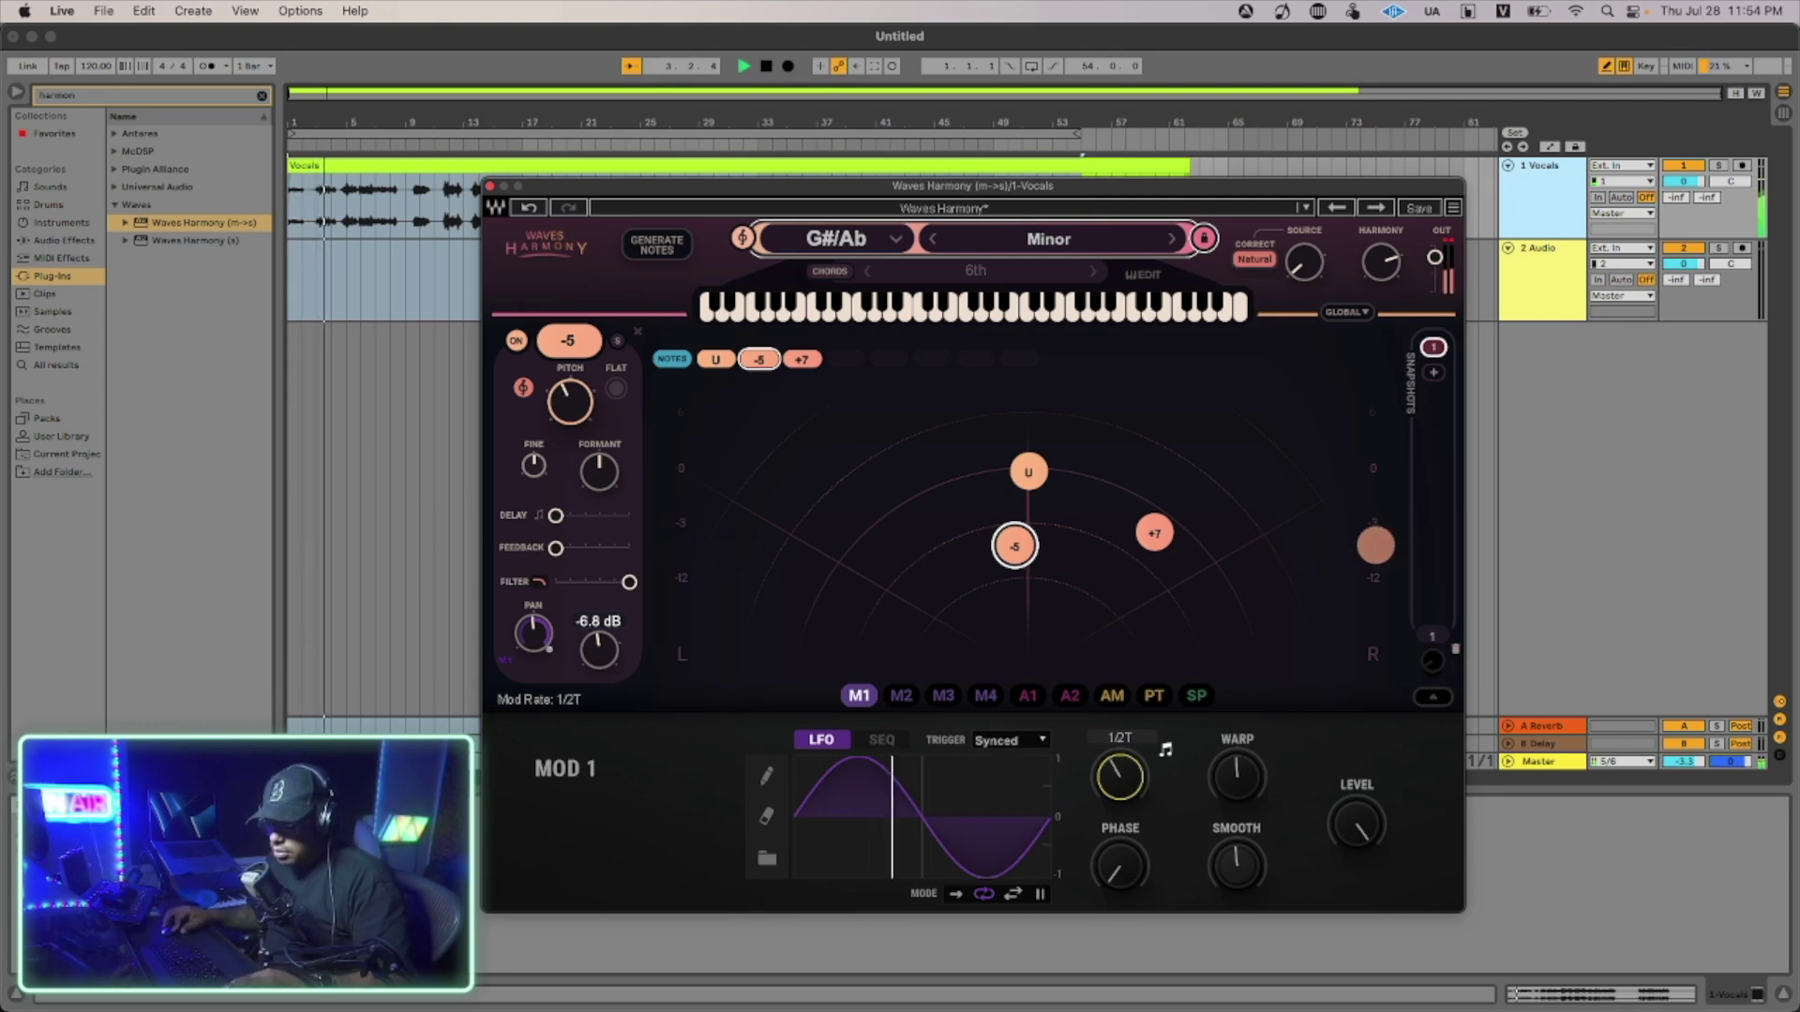
Try Mod 1 without tempo sync at a rate of 0.566, and turn tempo sync back on.
left_click(1167, 749)
left_click_drag(1123, 778, 1139, 783)
key("space")
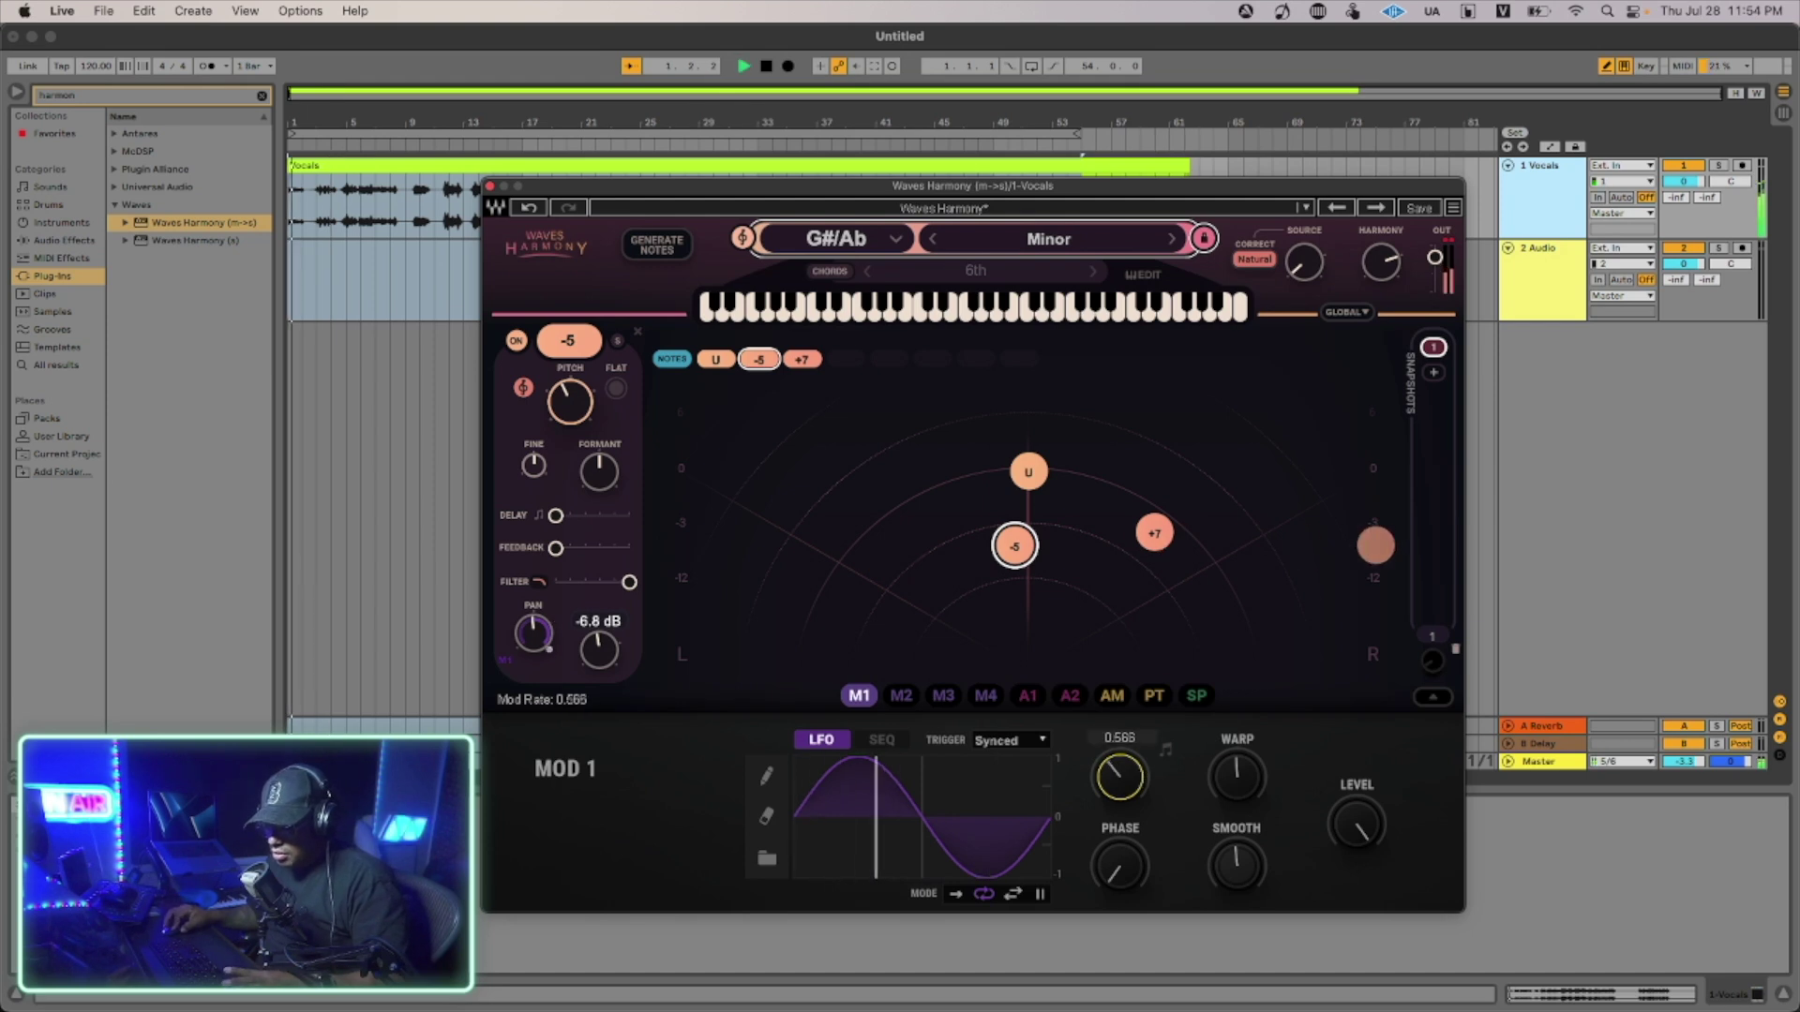
left_click(1164, 751)
key("space")
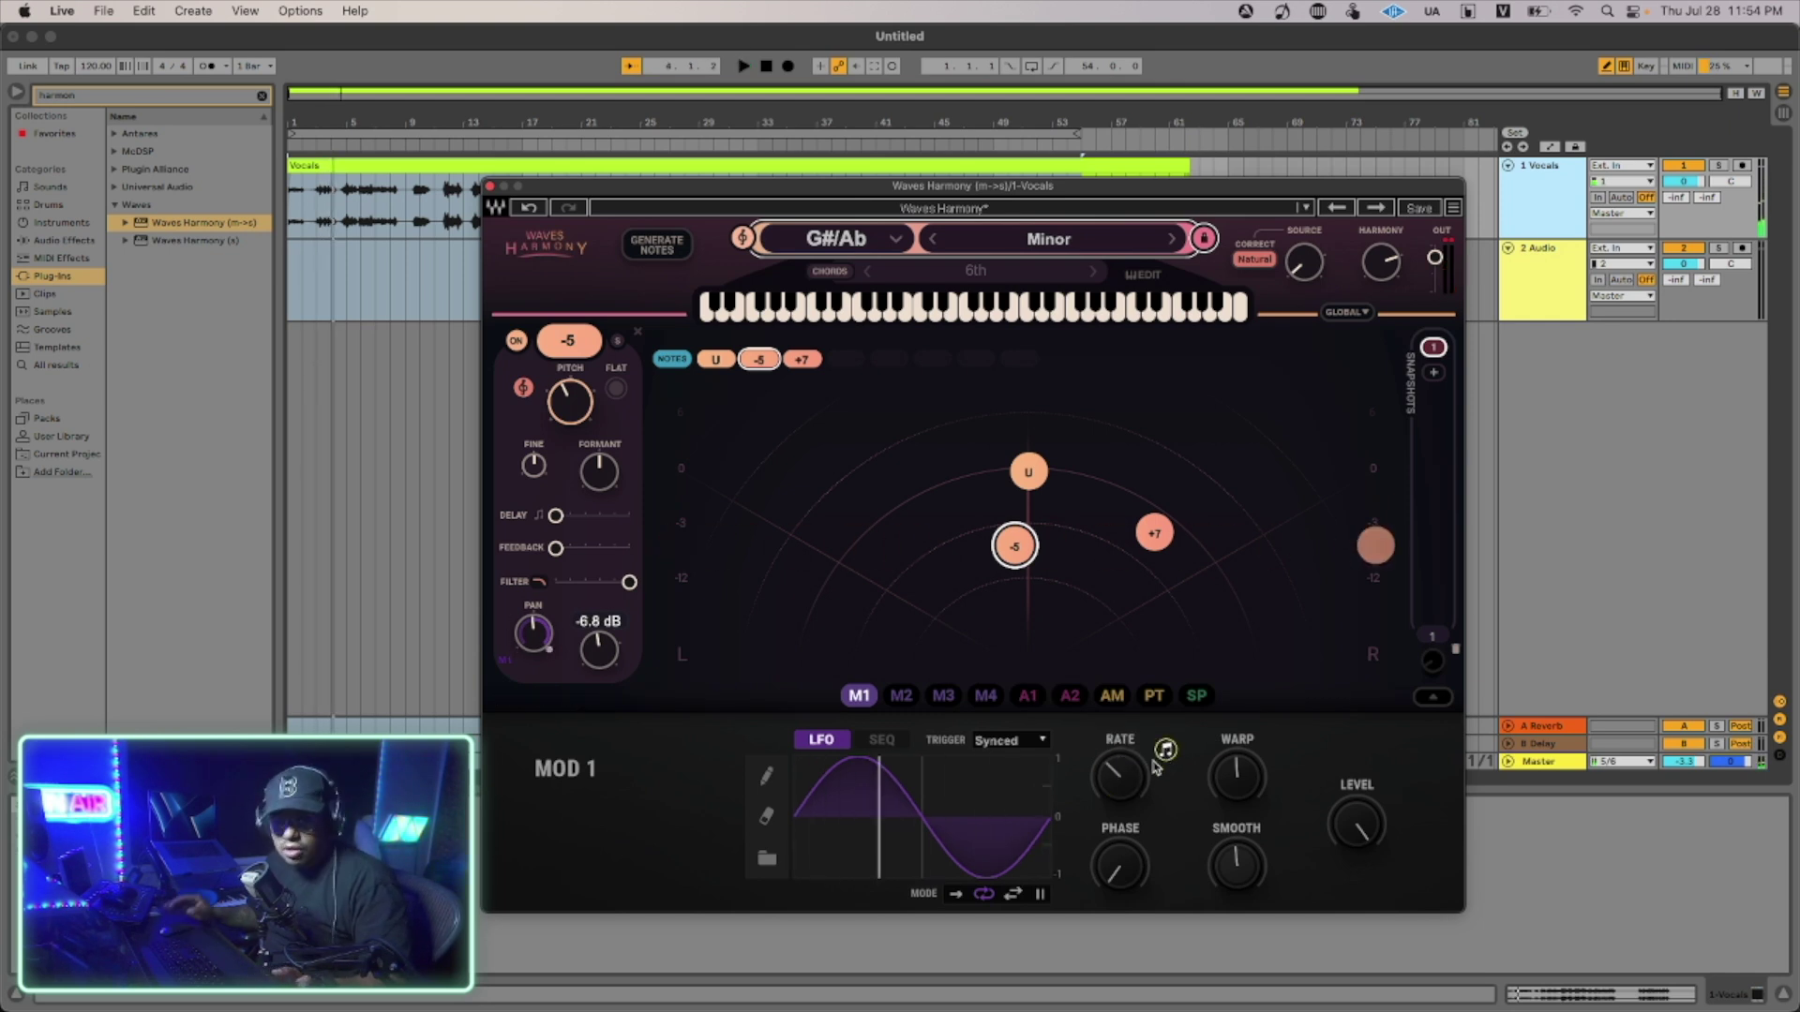
Set Mod 1's rate to 1/4 and raise its Smooth to 1000 while the vocal plays.
key("space")
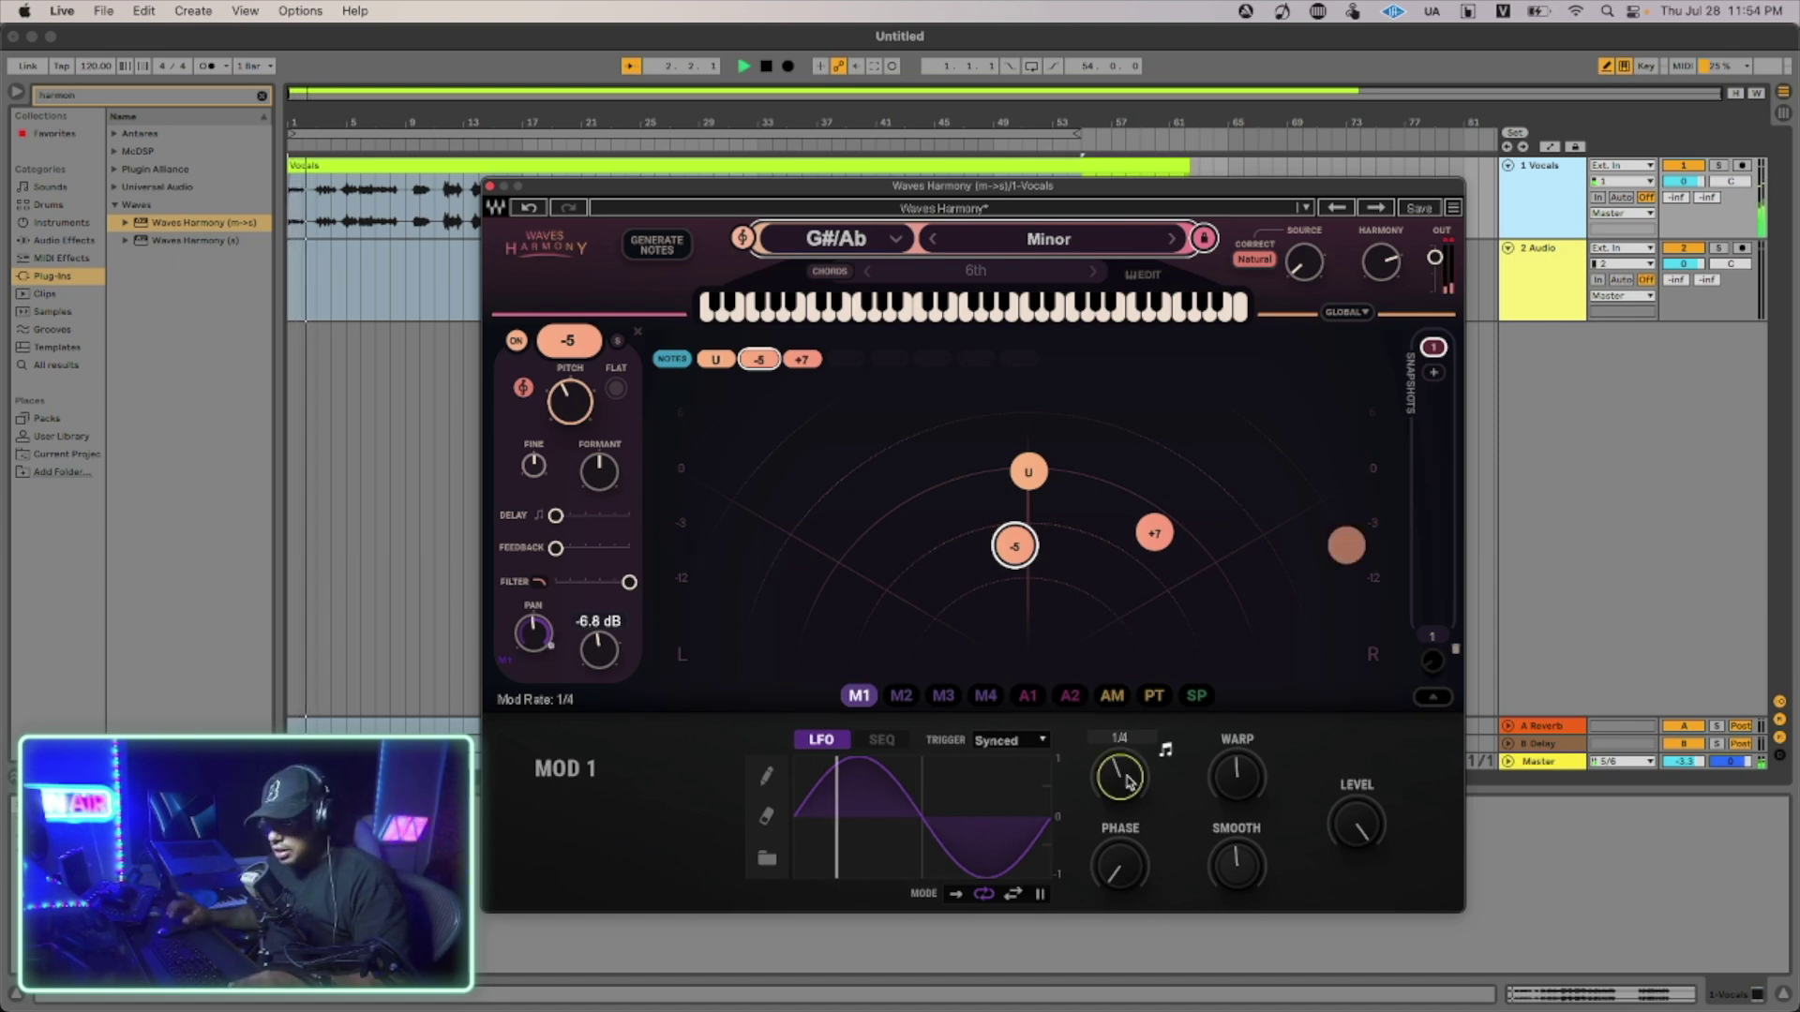
left_click_drag(1252, 869, 1253, 788)
key("space")
key("space")
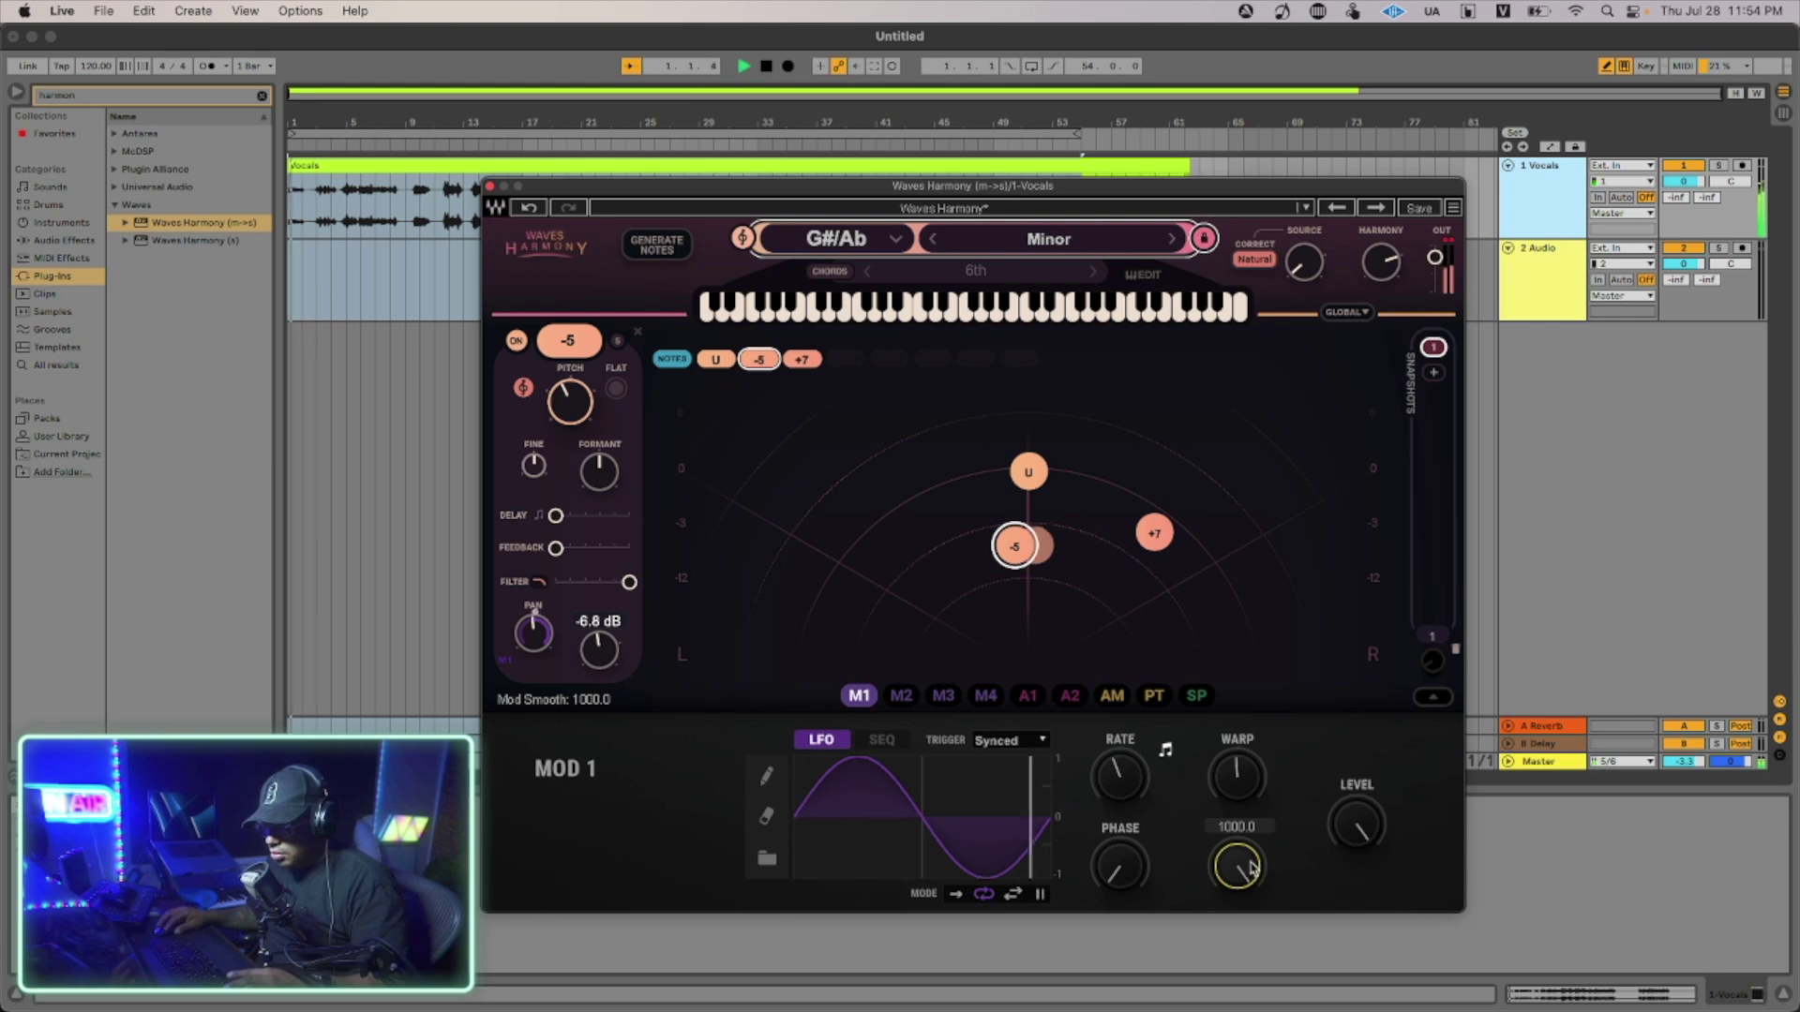
Turn Mod 1's Smooth down to its minimum and slow its rate during playback, ending with playback stopped.
mouse_move(1246, 869)
left_mouse_down()
mouse_move(1247, 890)
mouse_move(1253, 876)
left_mouse_up()
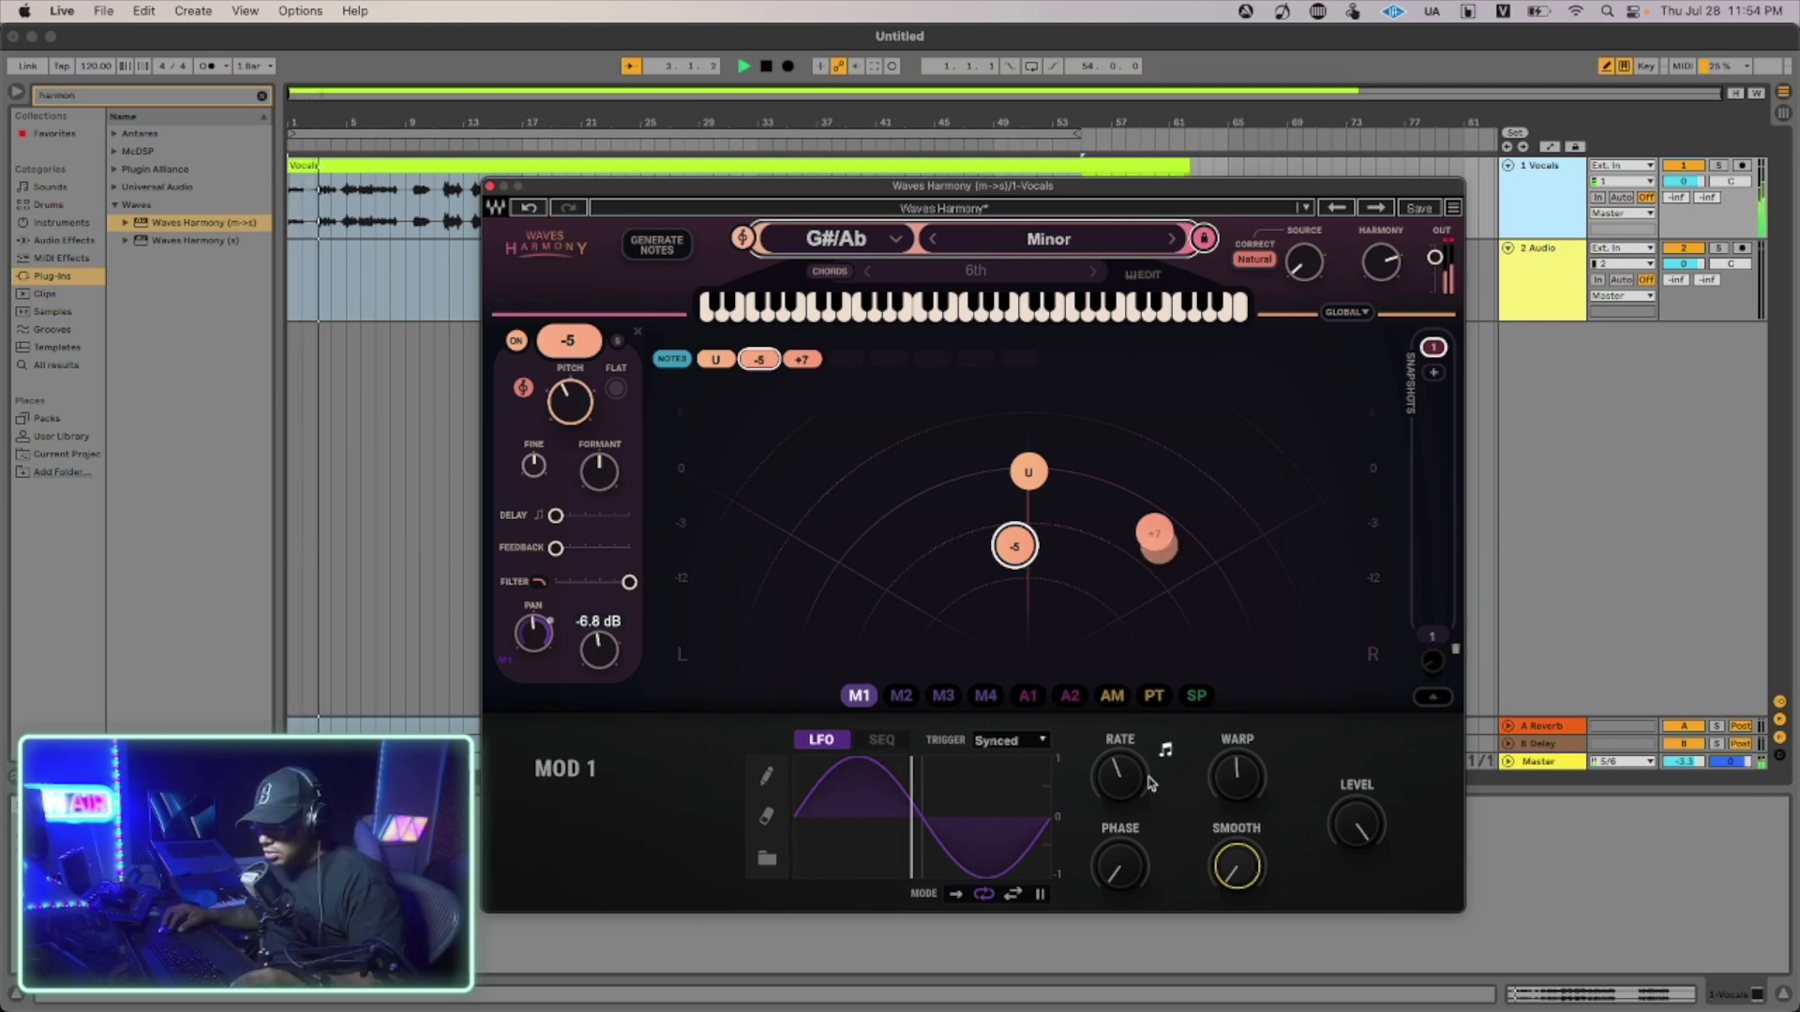
left_click_drag(1112, 763, 1113, 769)
key("space")
key("space")
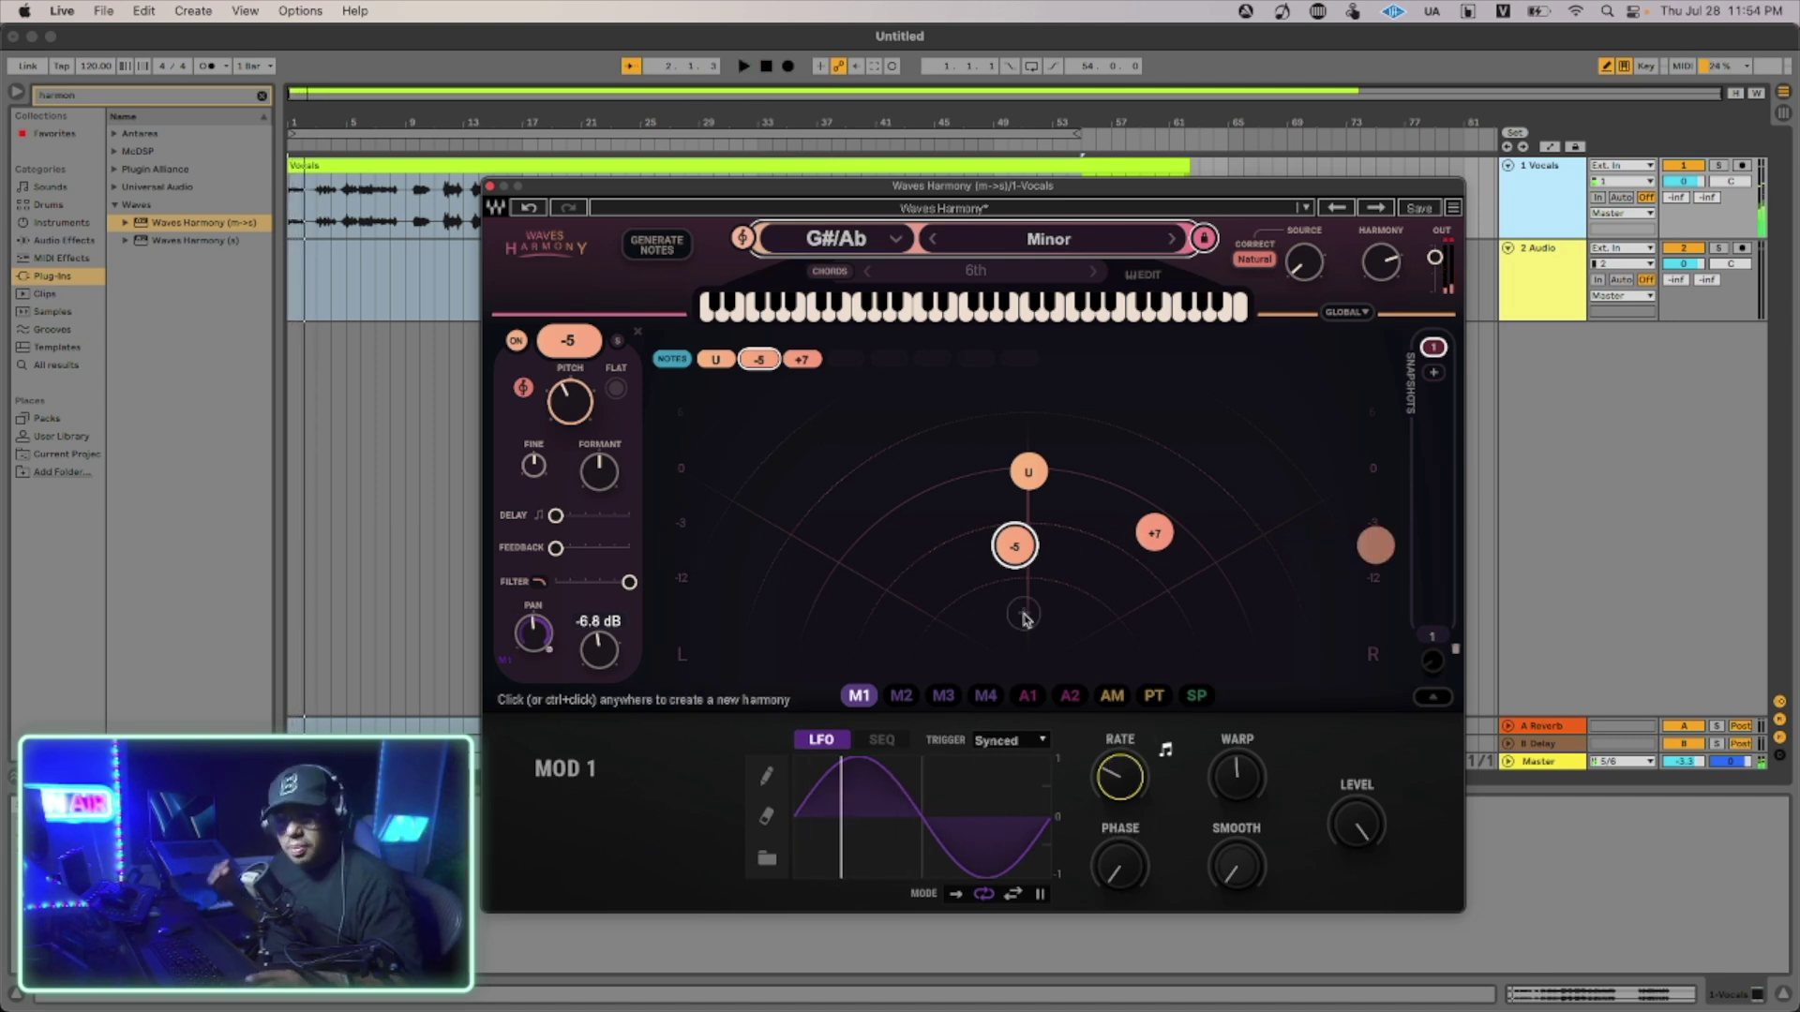
Try modulating the +7 voice's level with Mod 1 at a depth of 48, and remove the assignment.
left_click(1157, 534)
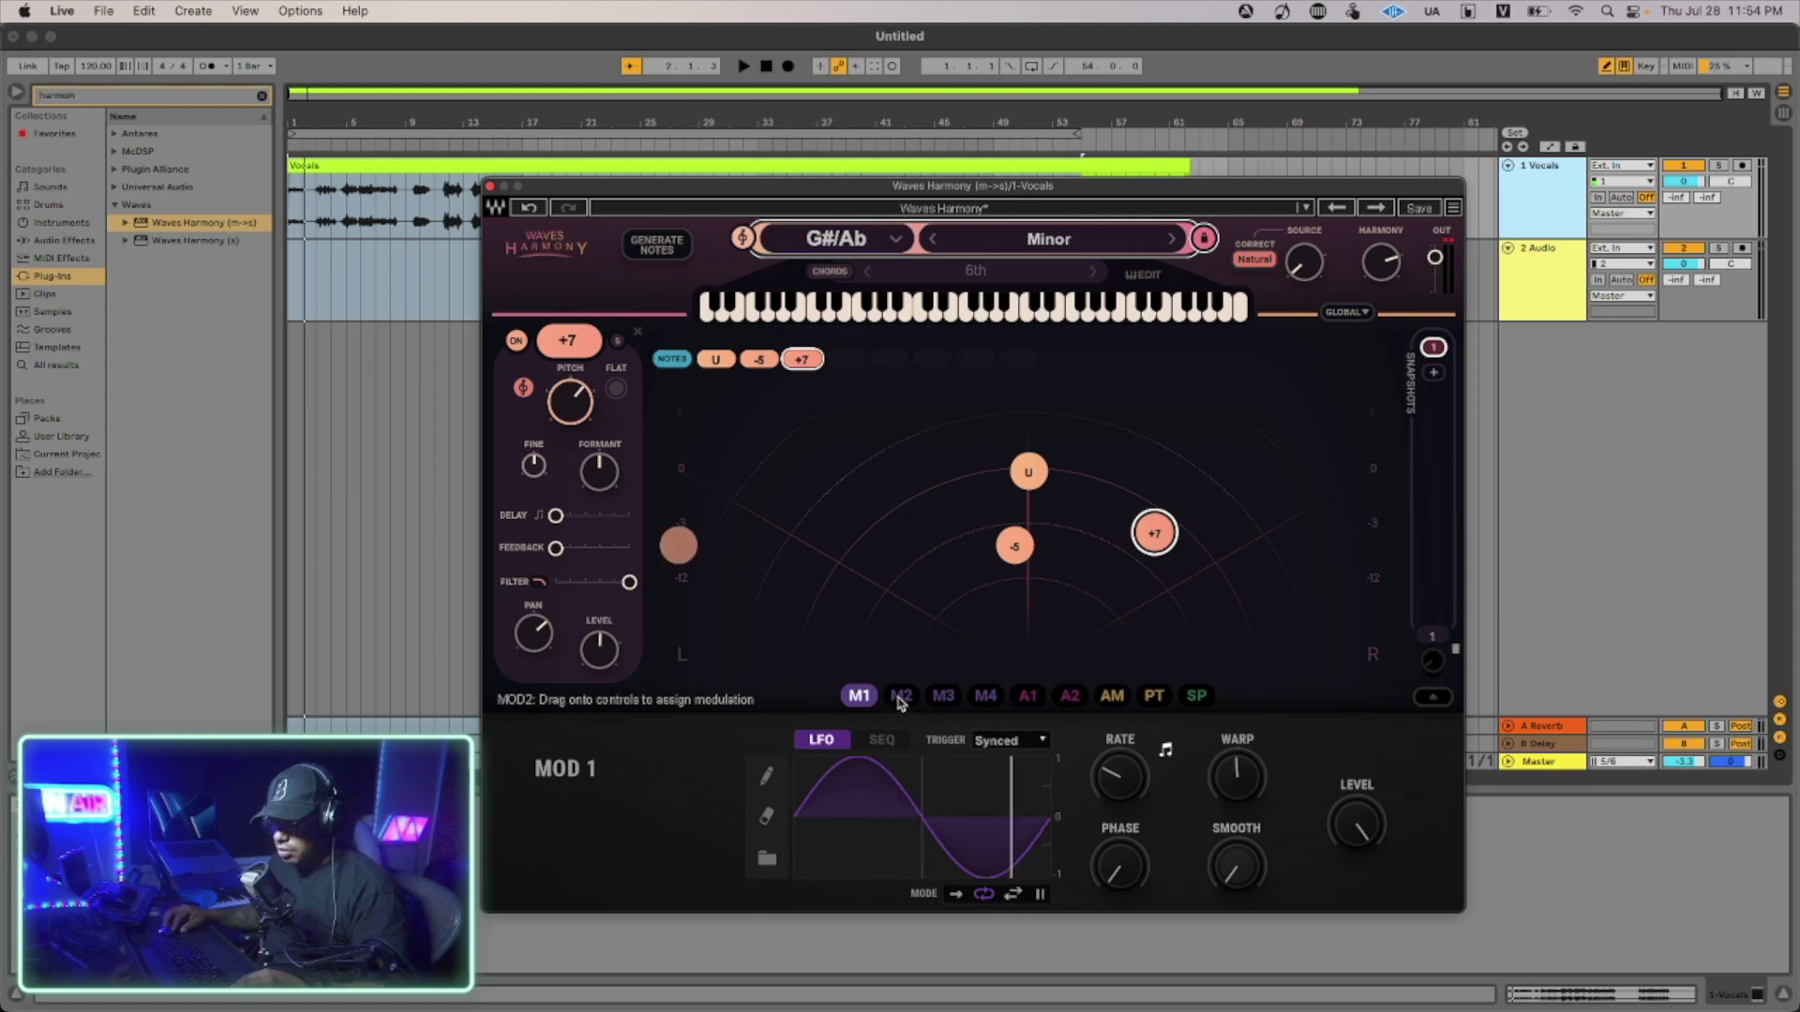
left_click_drag(864, 698, 606, 647)
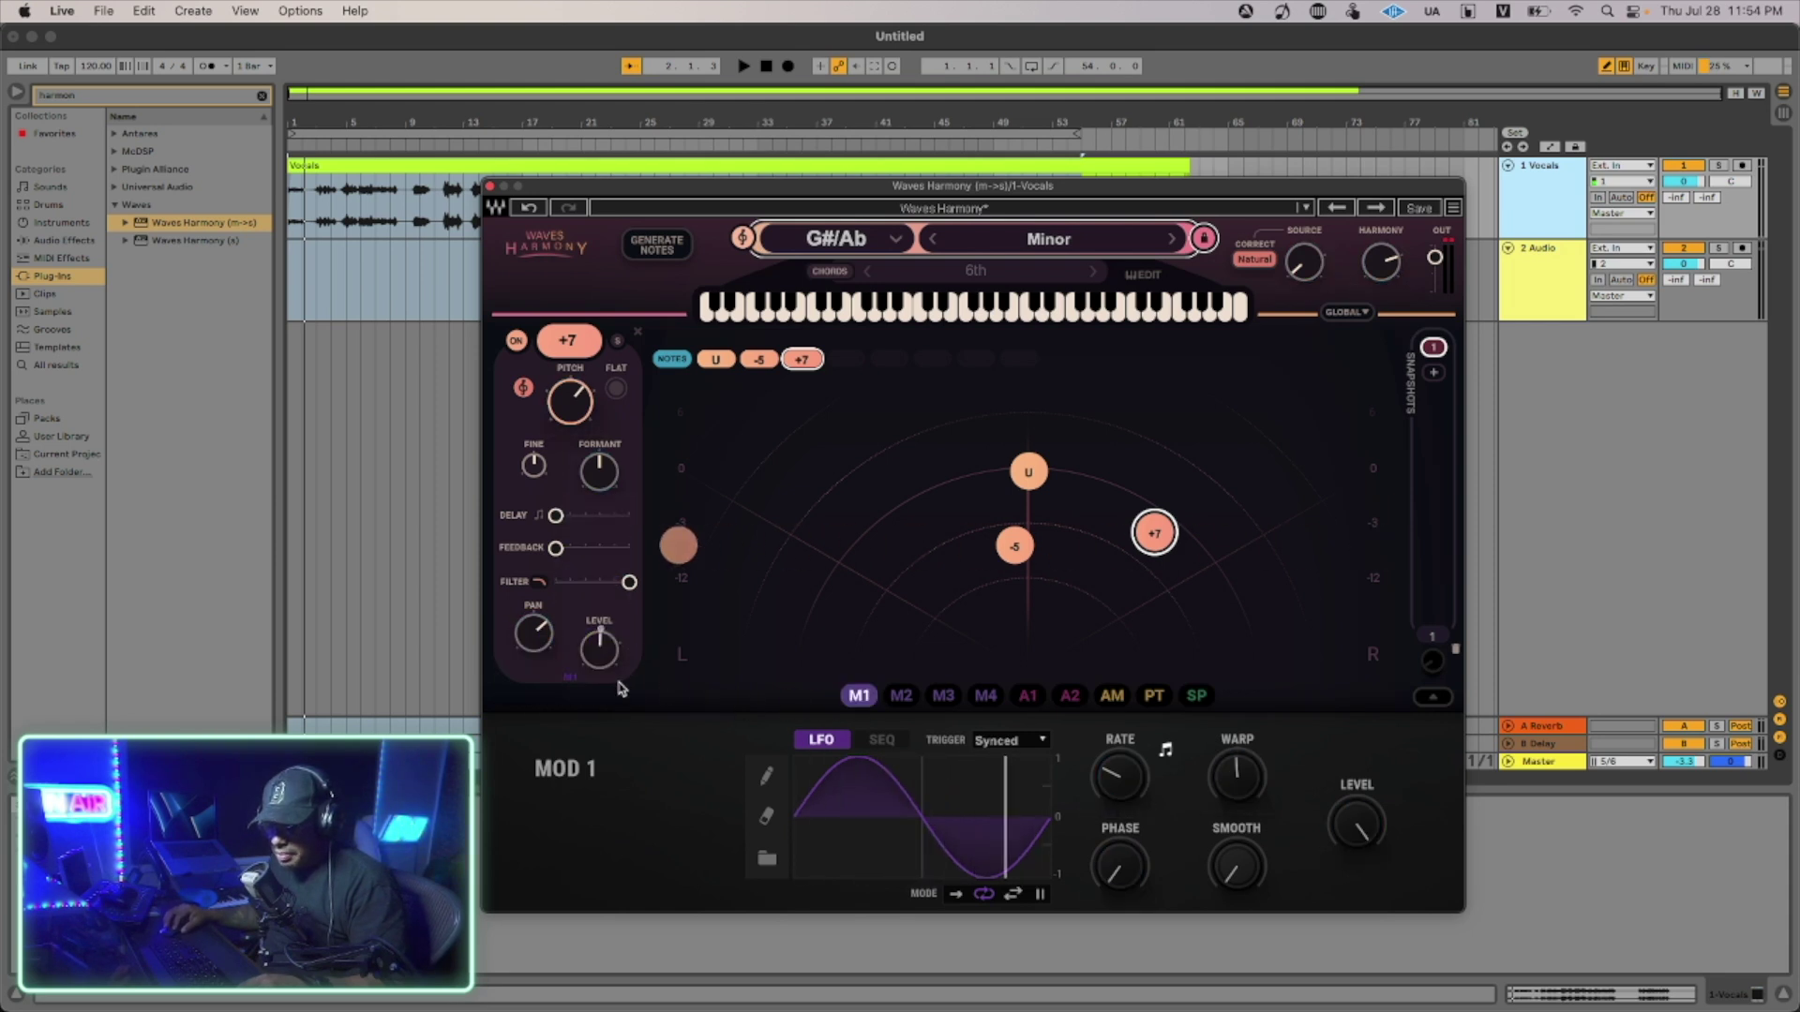
left_click_drag(572, 680, 588, 517)
key("space")
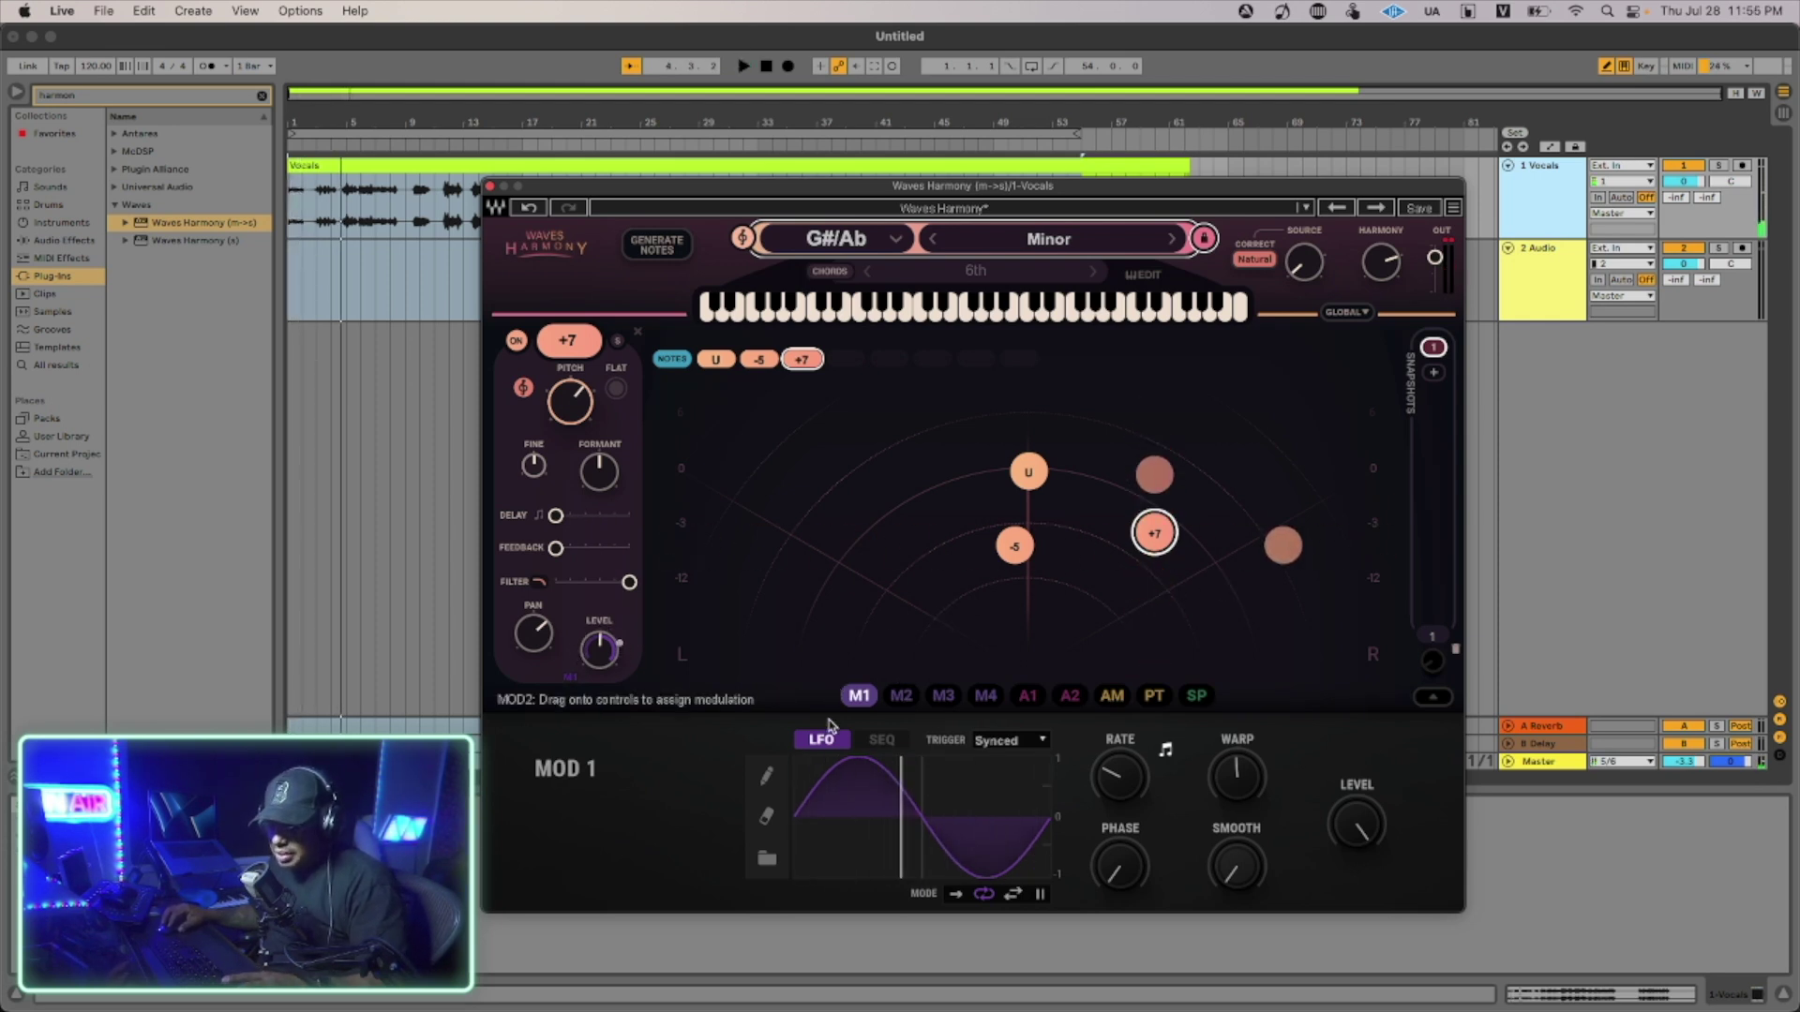
left_click(579, 680)
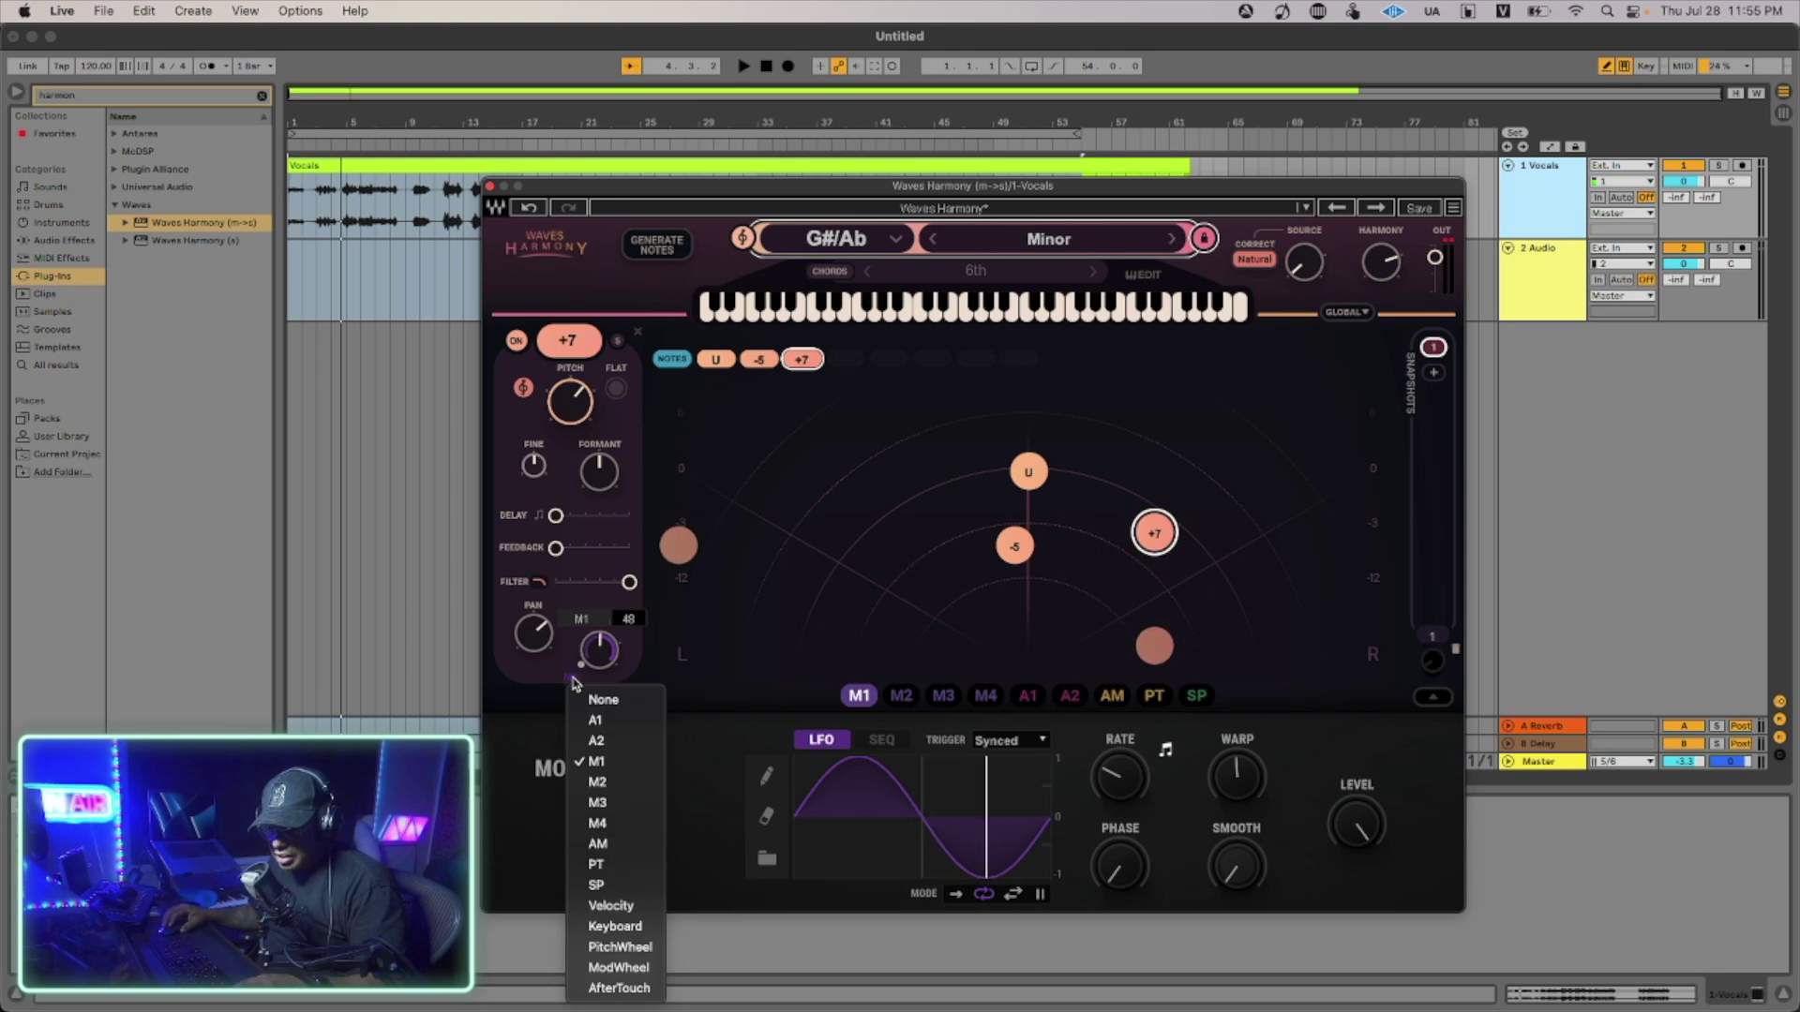
left_click(603, 699)
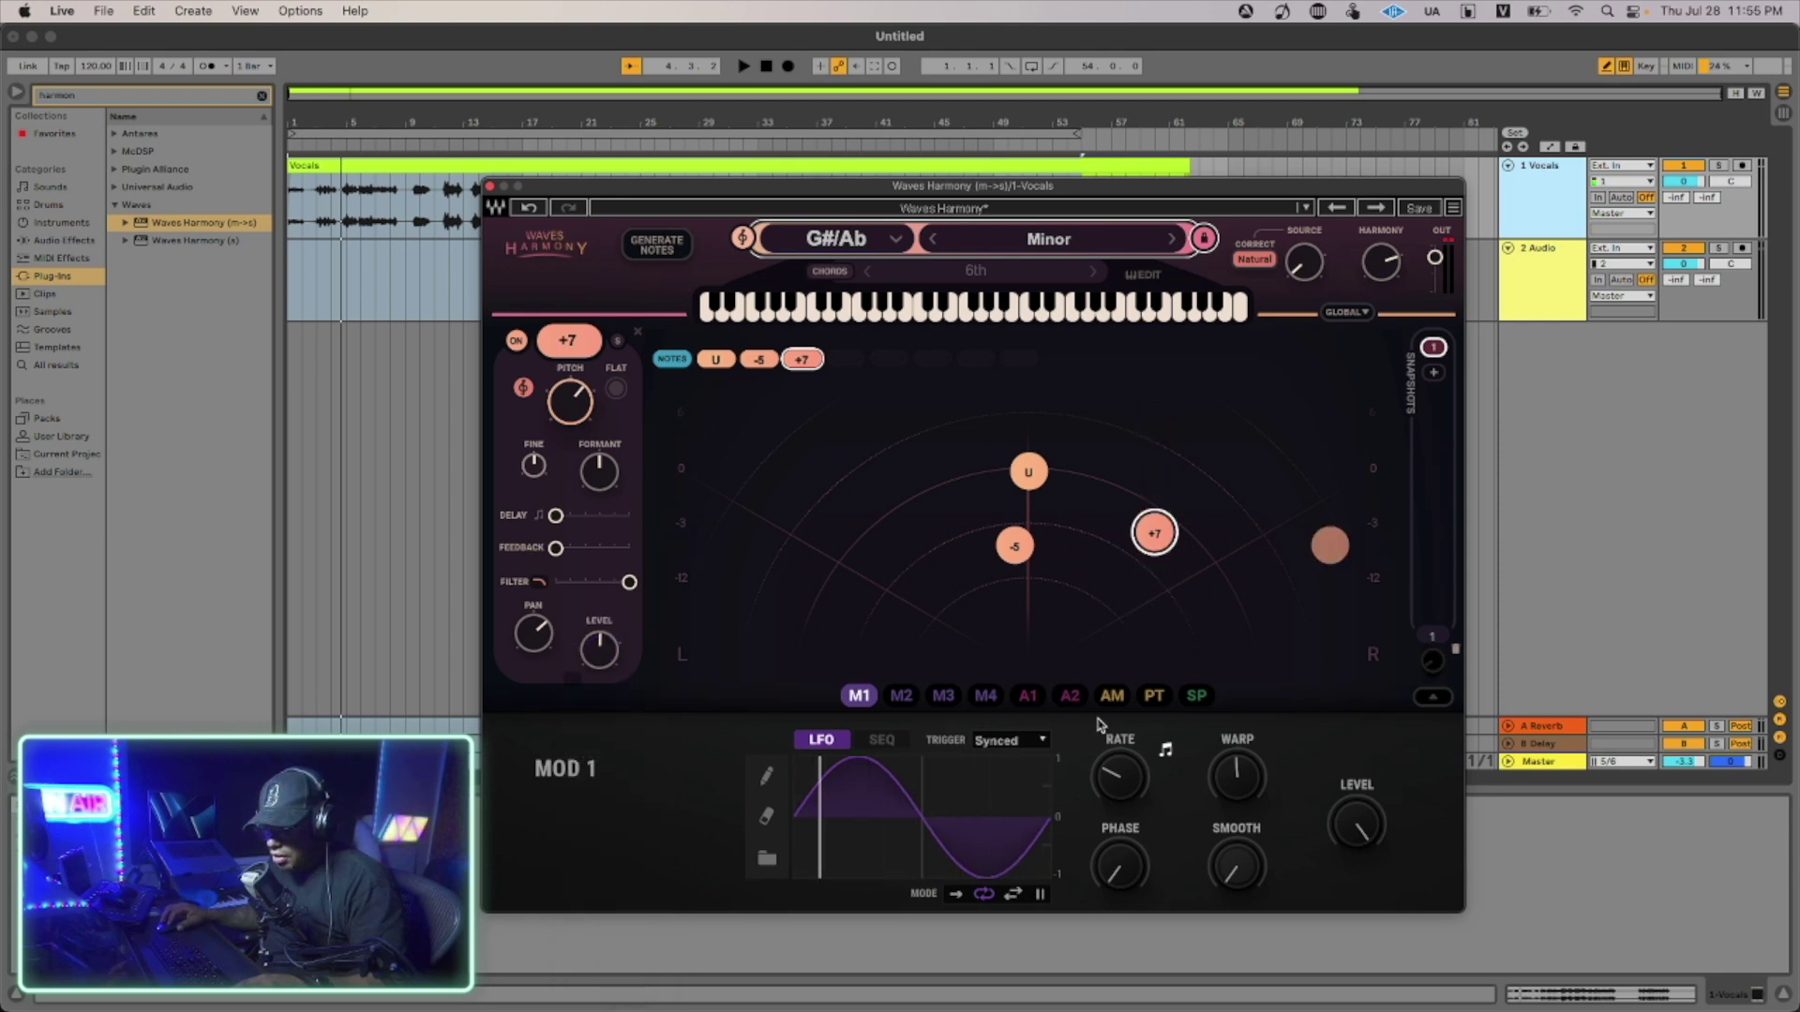
Assign Mod 2 to the +7 voice's level with increased depth, and raise Mod 2's rate while playing the vocal.
left_click(901, 695)
left_click_drag(901, 696, 609, 642)
left_click_drag(899, 697, 589, 641)
left_click_drag(901, 695, 587, 550)
left_click_drag(1119, 777, 1119, 695)
key("space")
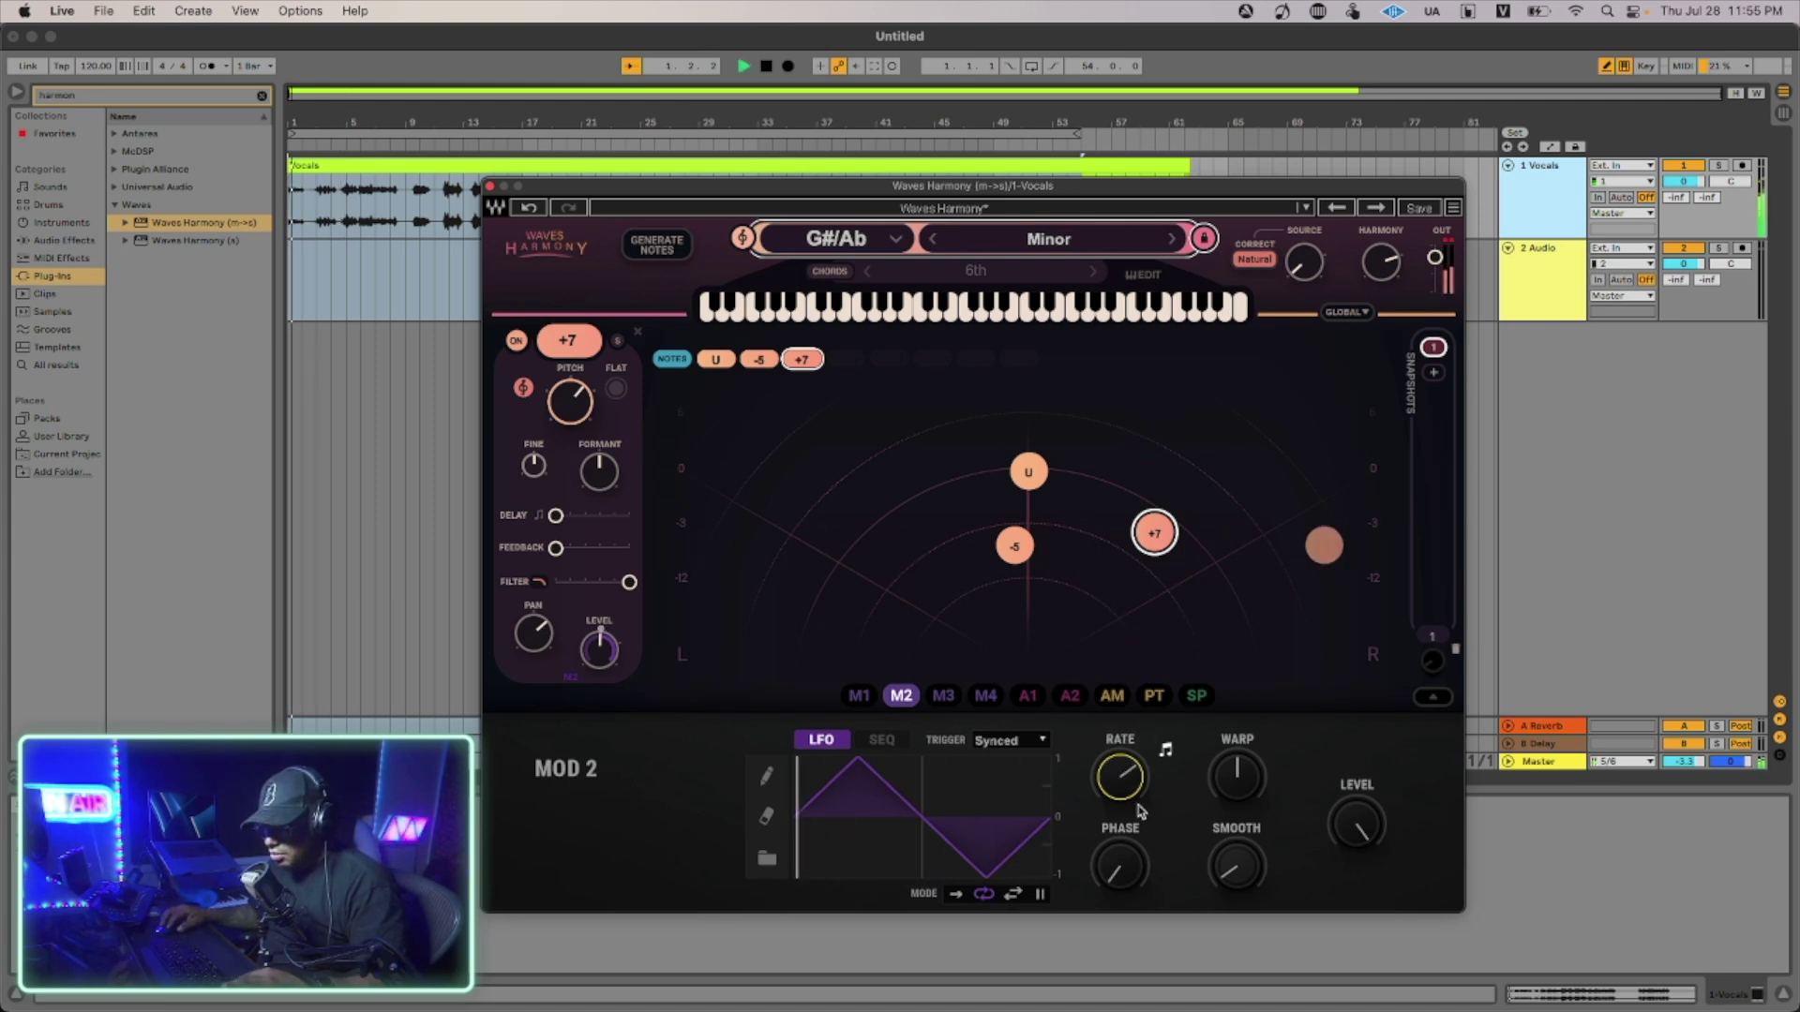
Audition the vocal repeatedly while raising Mod 2's Smooth to 77.6, and open the ADSR 1 settings.
key("space")
key("space")
mouse_move(1236, 867)
left_mouse_down()
mouse_move(1236, 824)
mouse_move(1239, 863)
left_mouse_up()
key("space")
key("space")
key("space")
key("space")
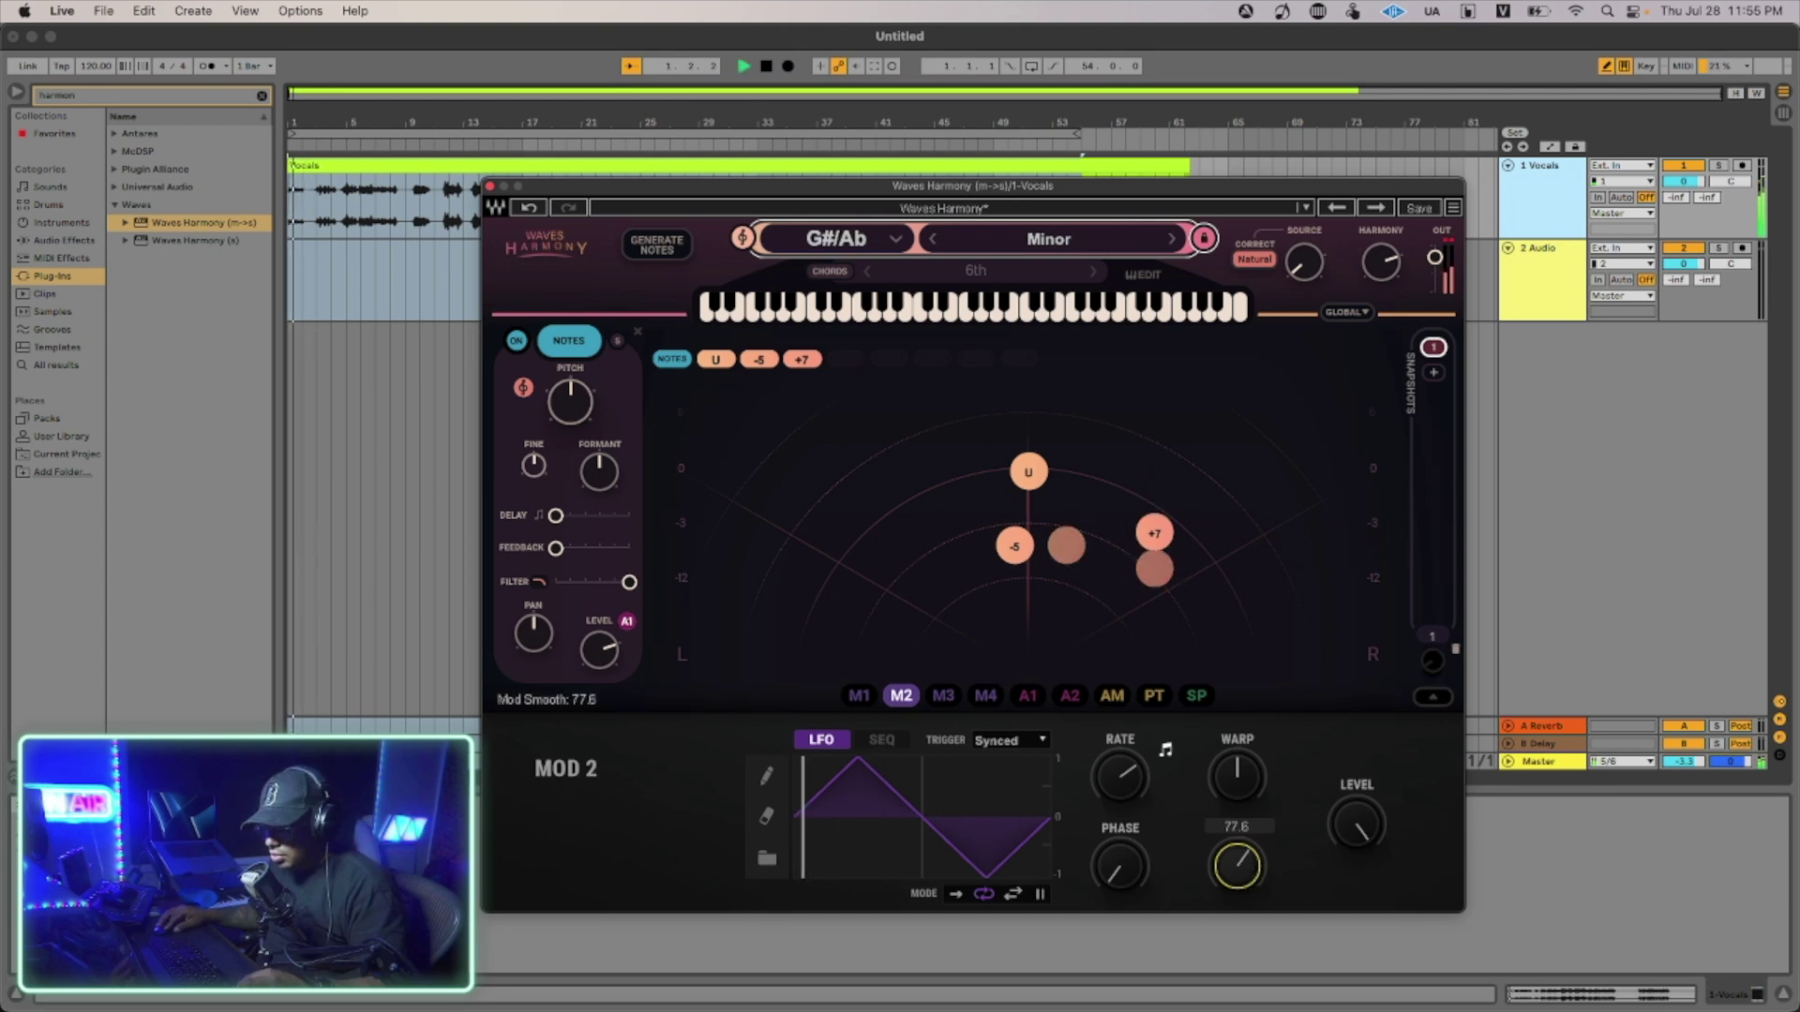
key("space")
left_click(1029, 696)
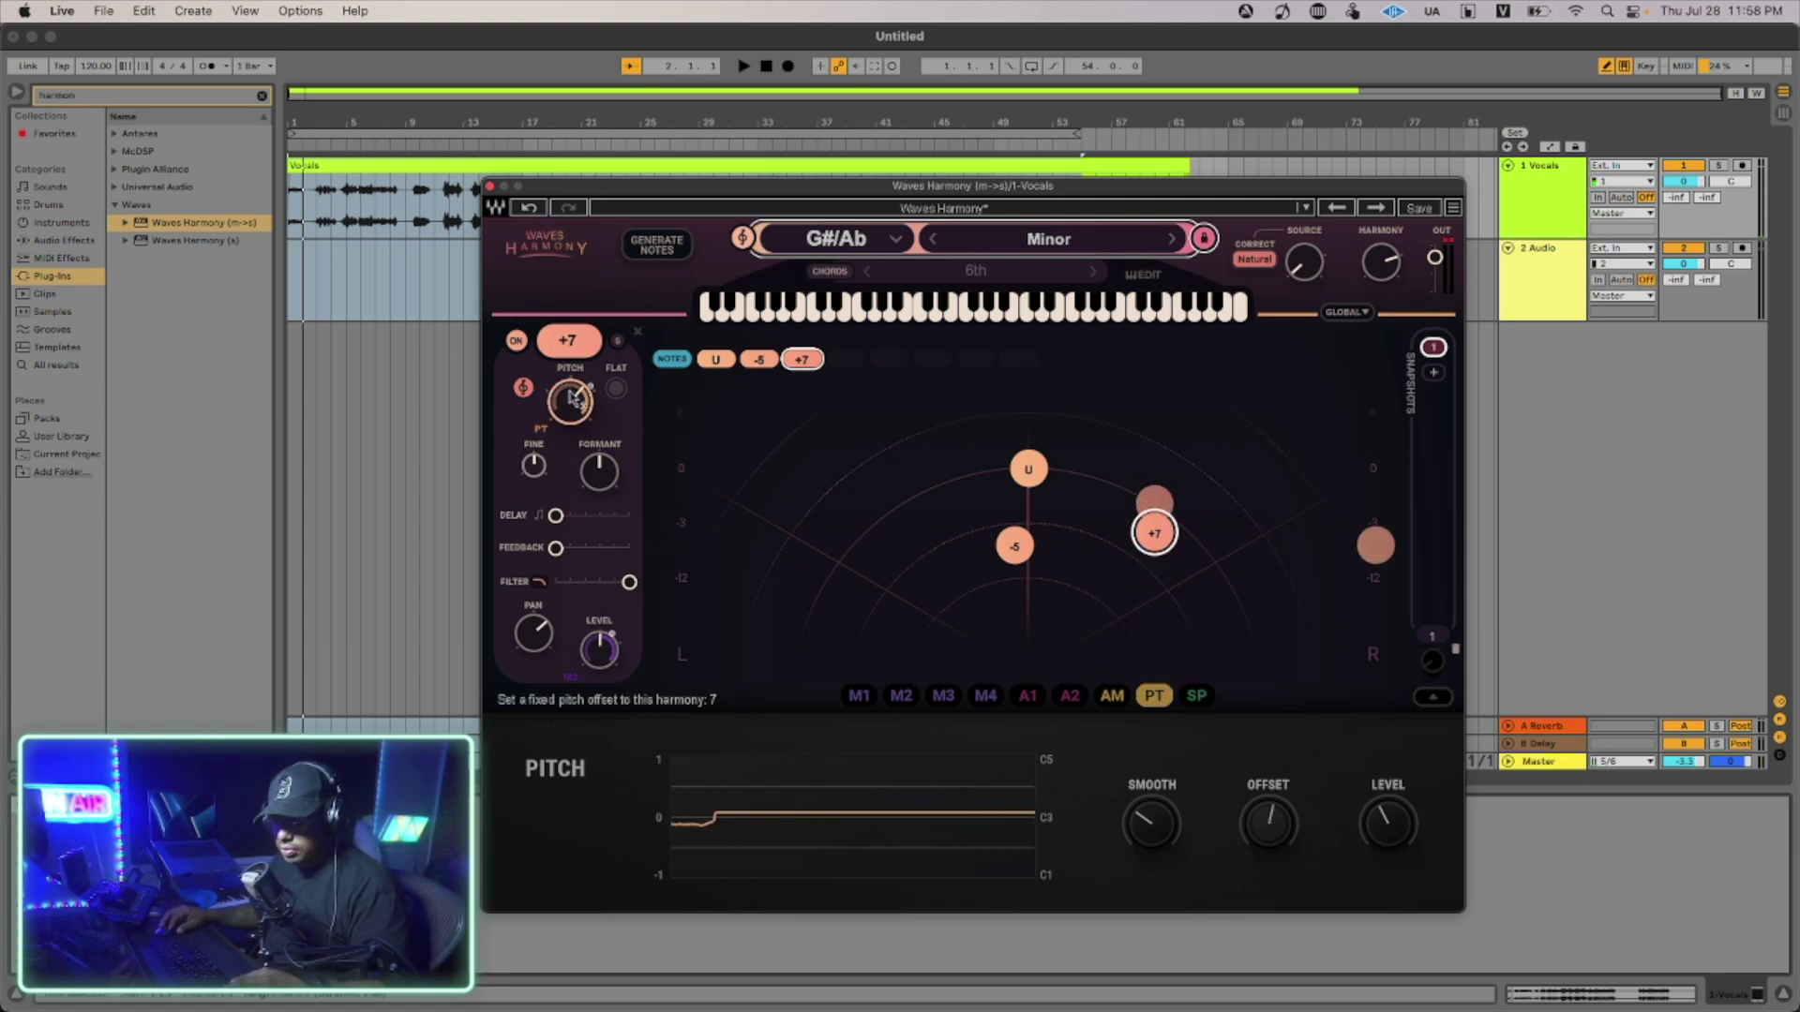
Raise the Pitch modulator's Smooth to 331.1 and turn it back down while auditioning the +7 voice, and stop playback.
left_click_drag(1122, 830, 1148, 788)
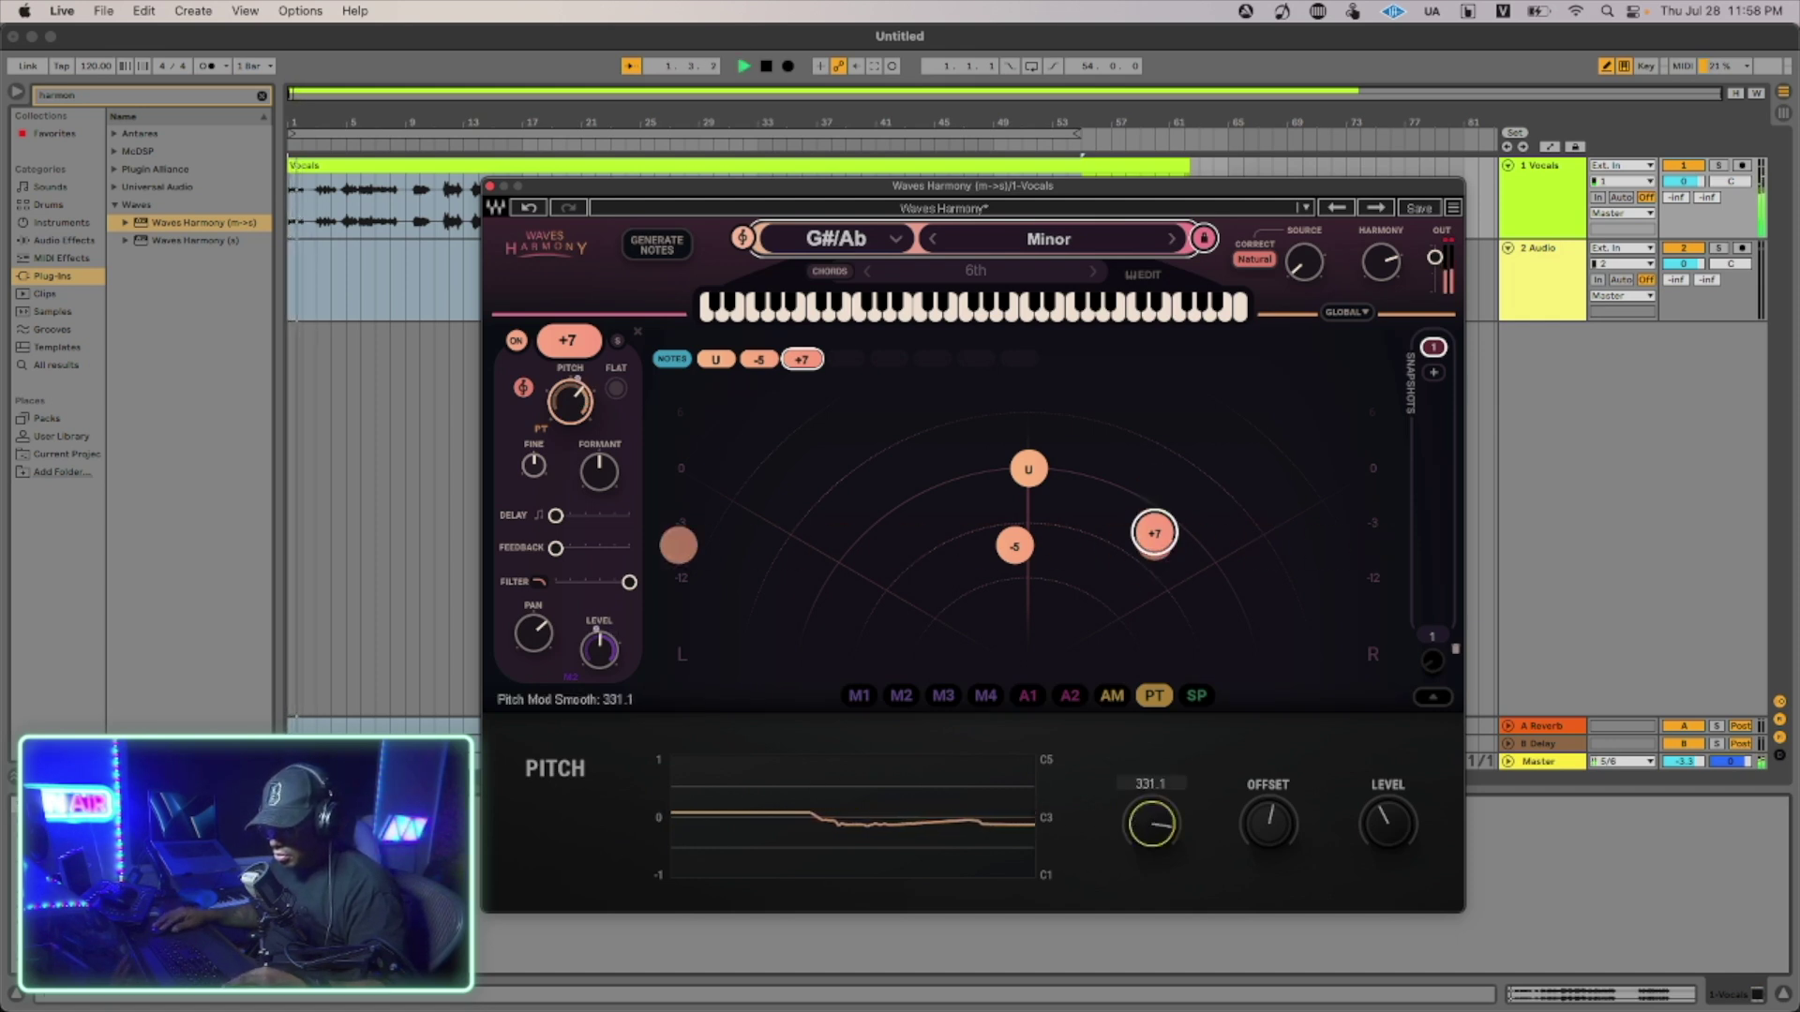
left_click_drag(1153, 825, 1153, 872)
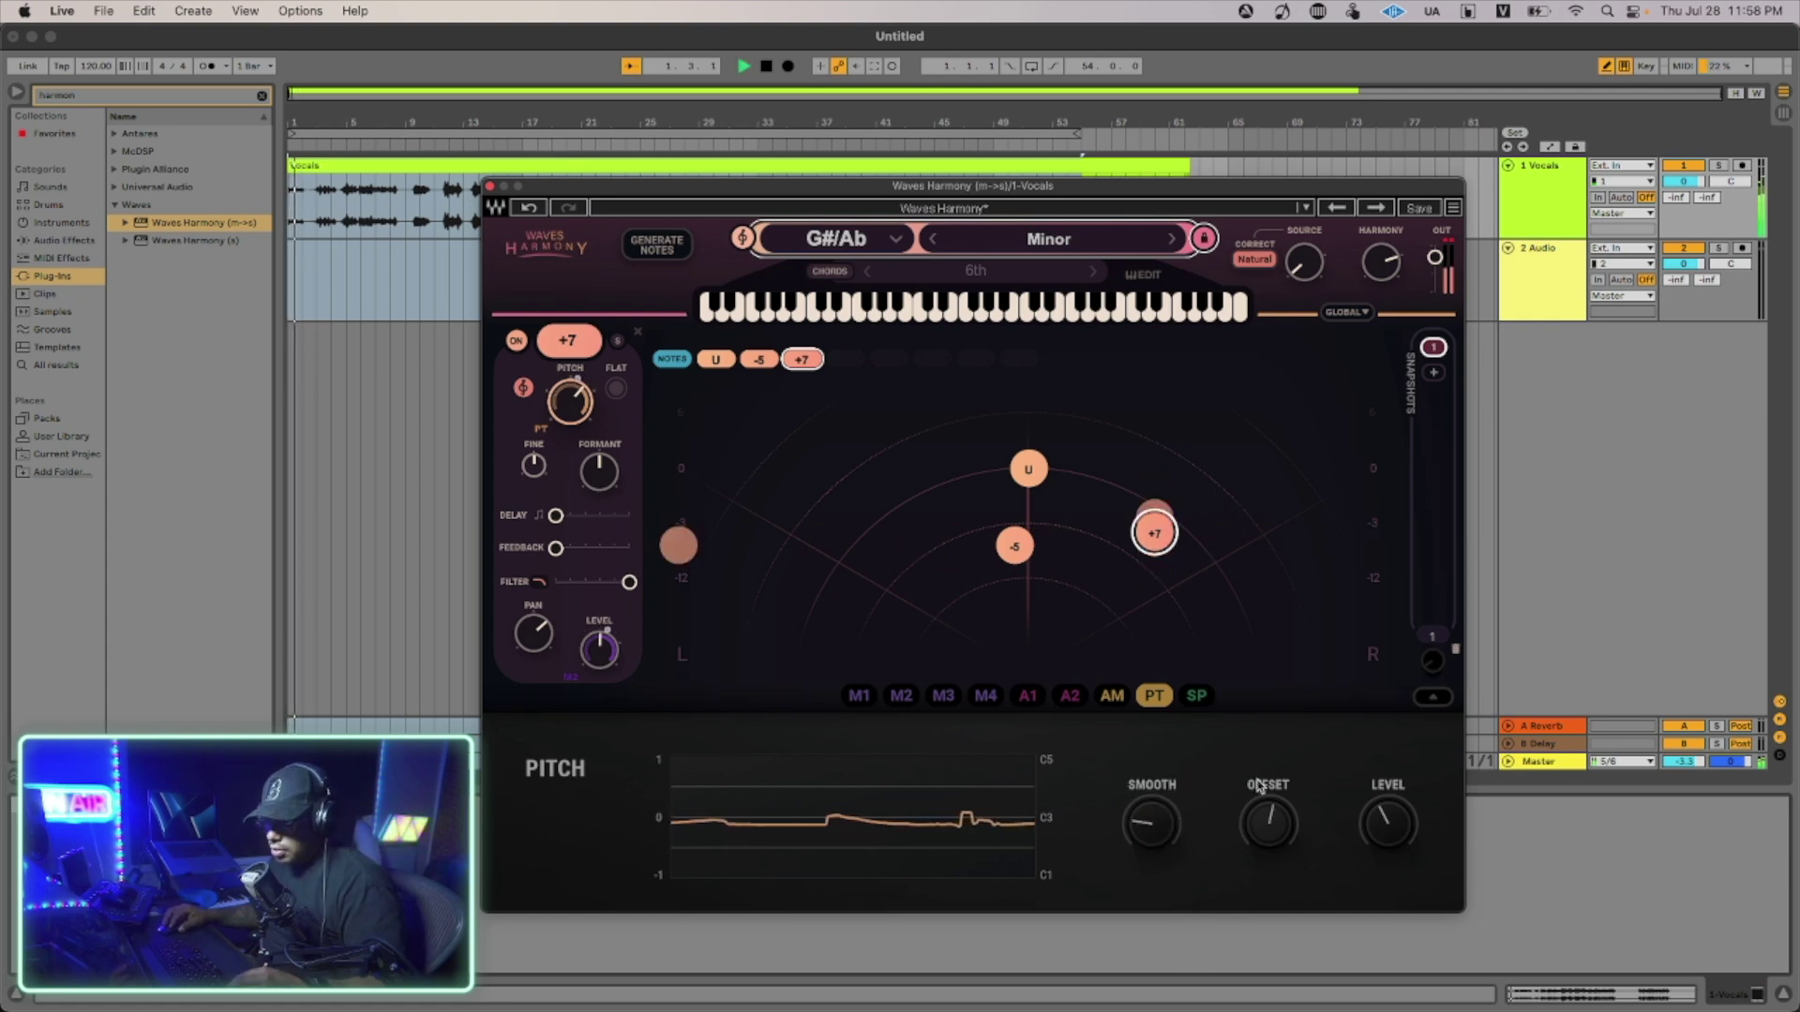
key("space")
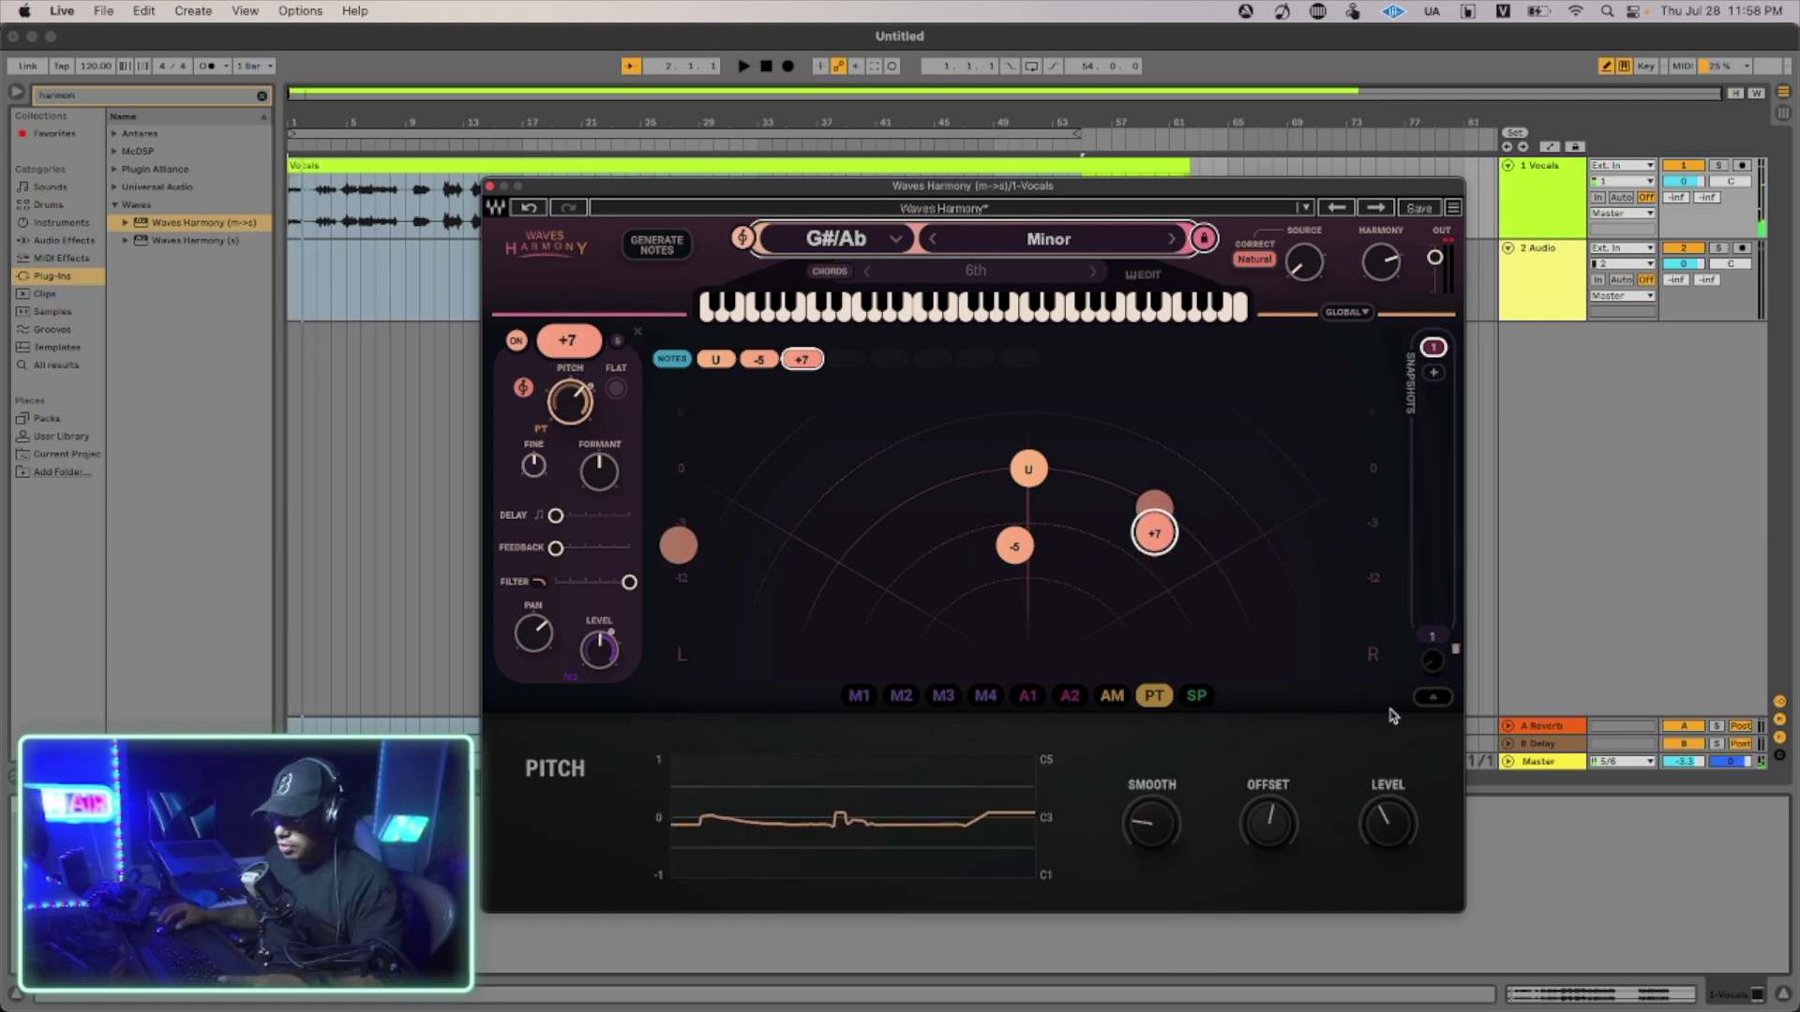